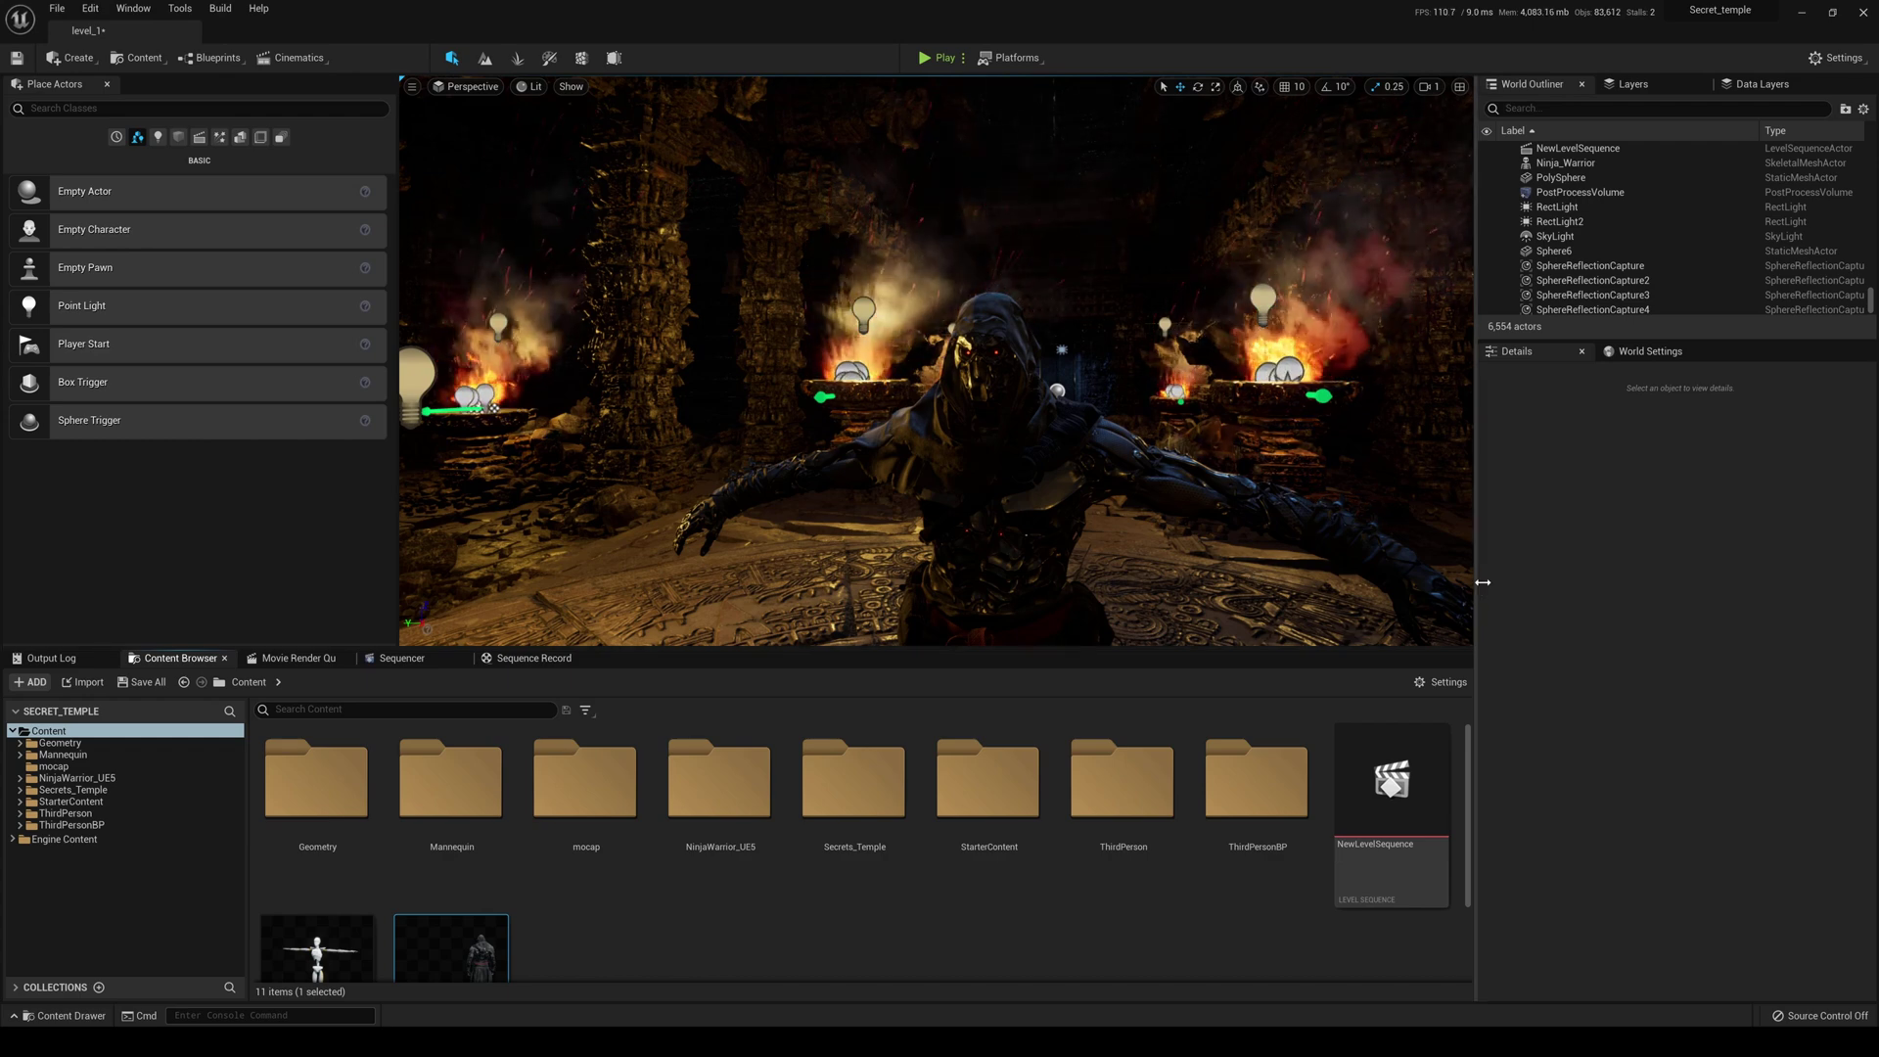
Enlarge the viewport, frame the stone circle around Ninja_Warrior, and add a Camera Rig Rail to the level.
left_click_drag(1486, 583, 1580, 585)
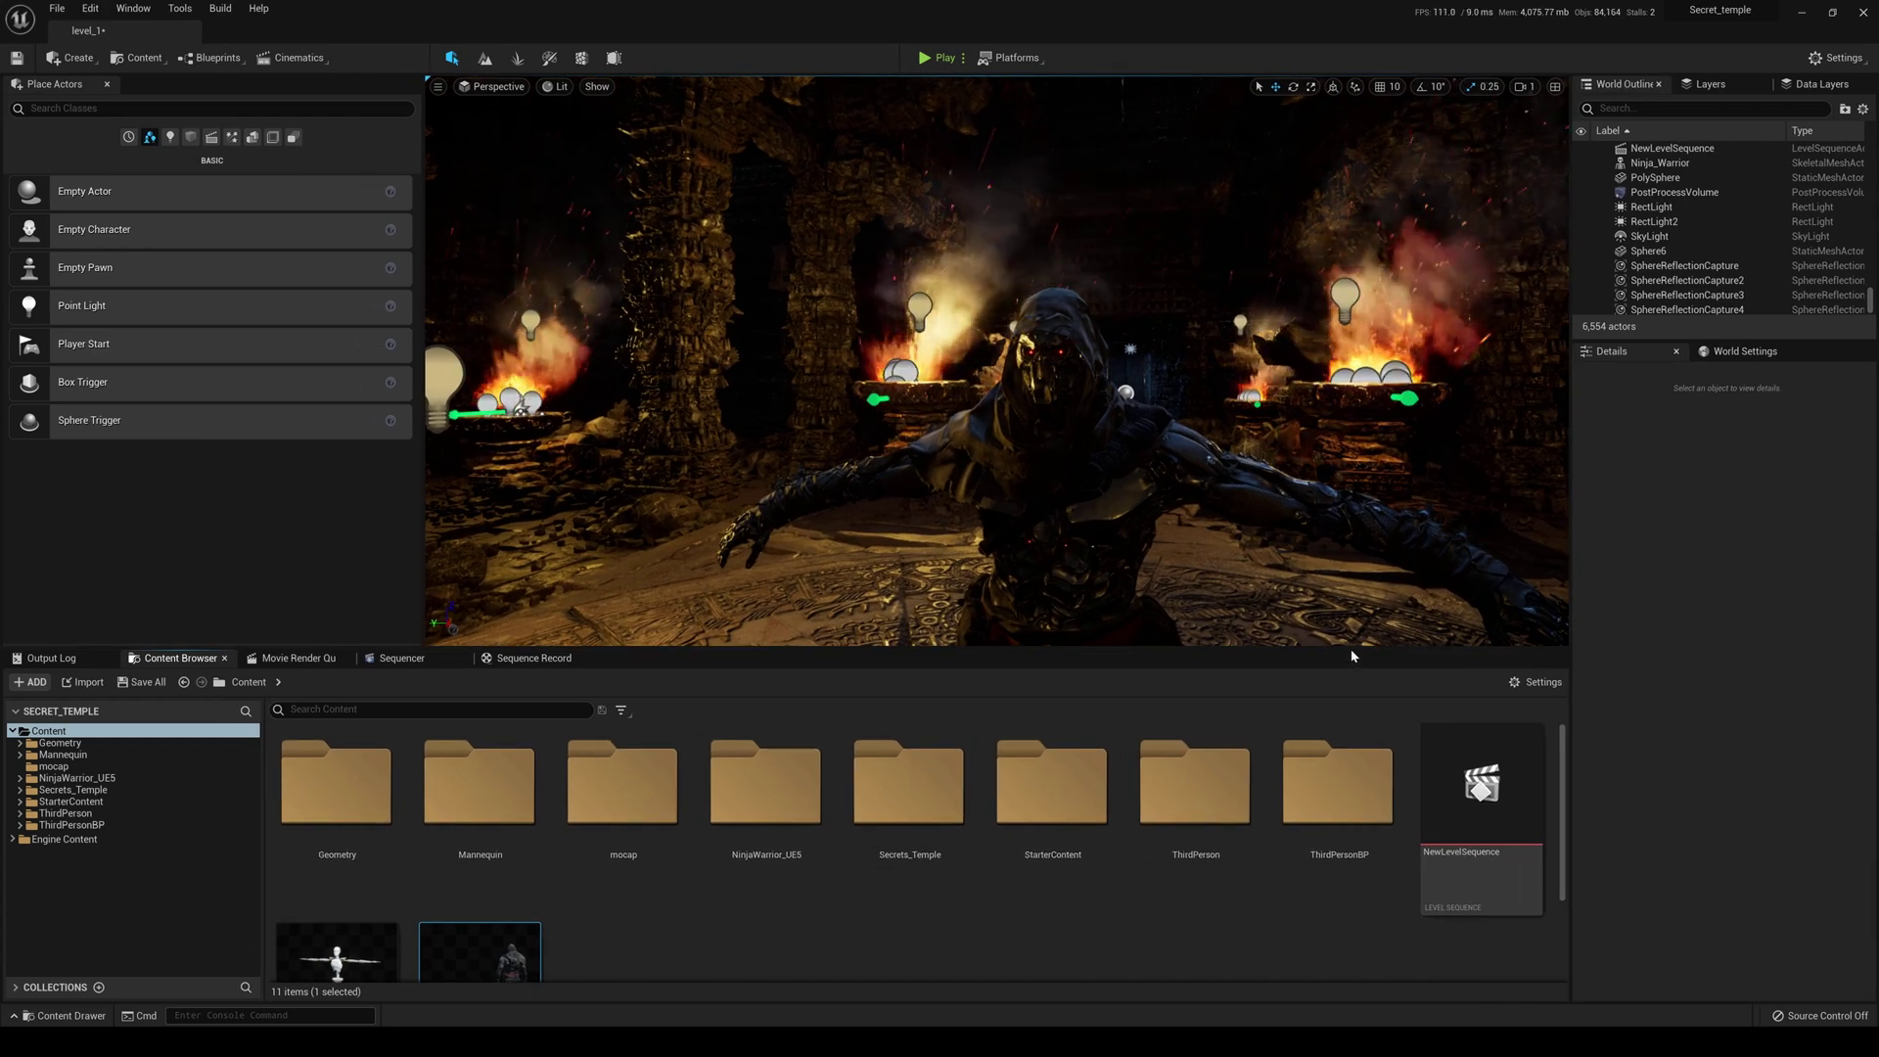
left_click_drag(1356, 656, 1351, 751)
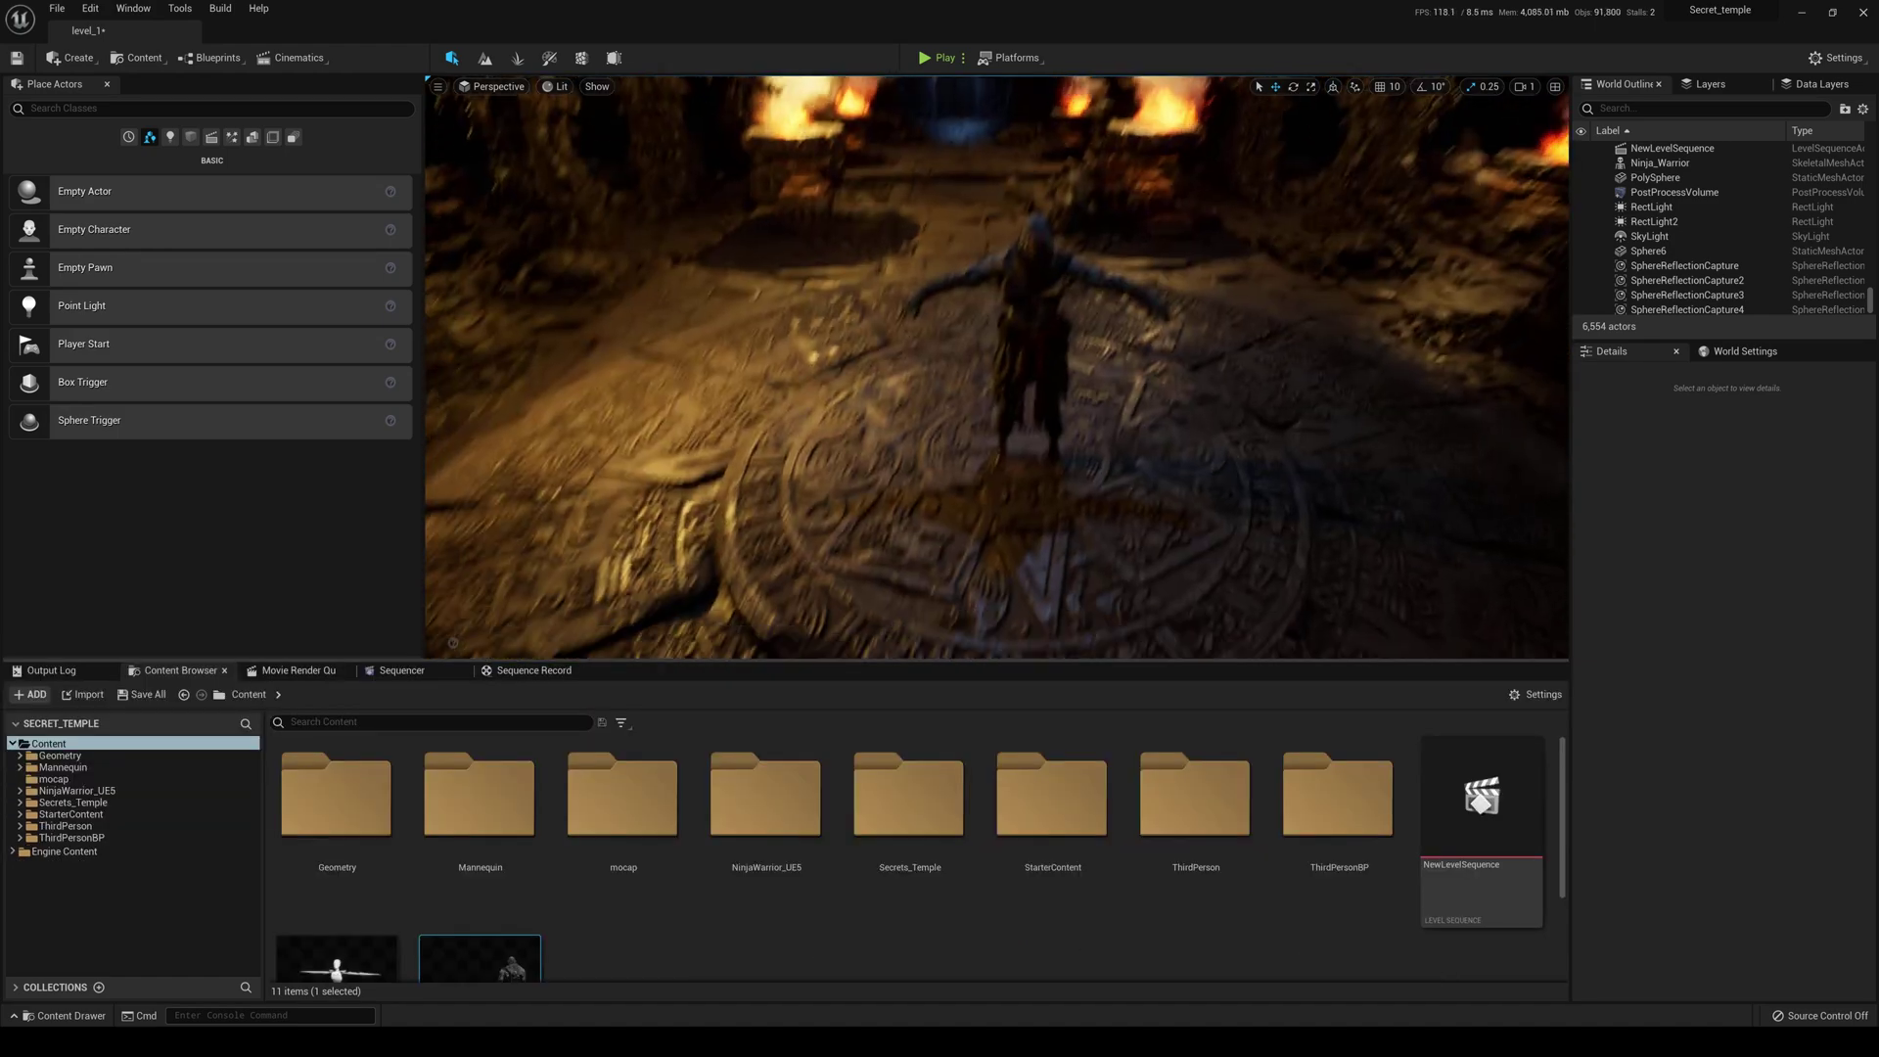
right_click_drag(802, 384, 782, 383)
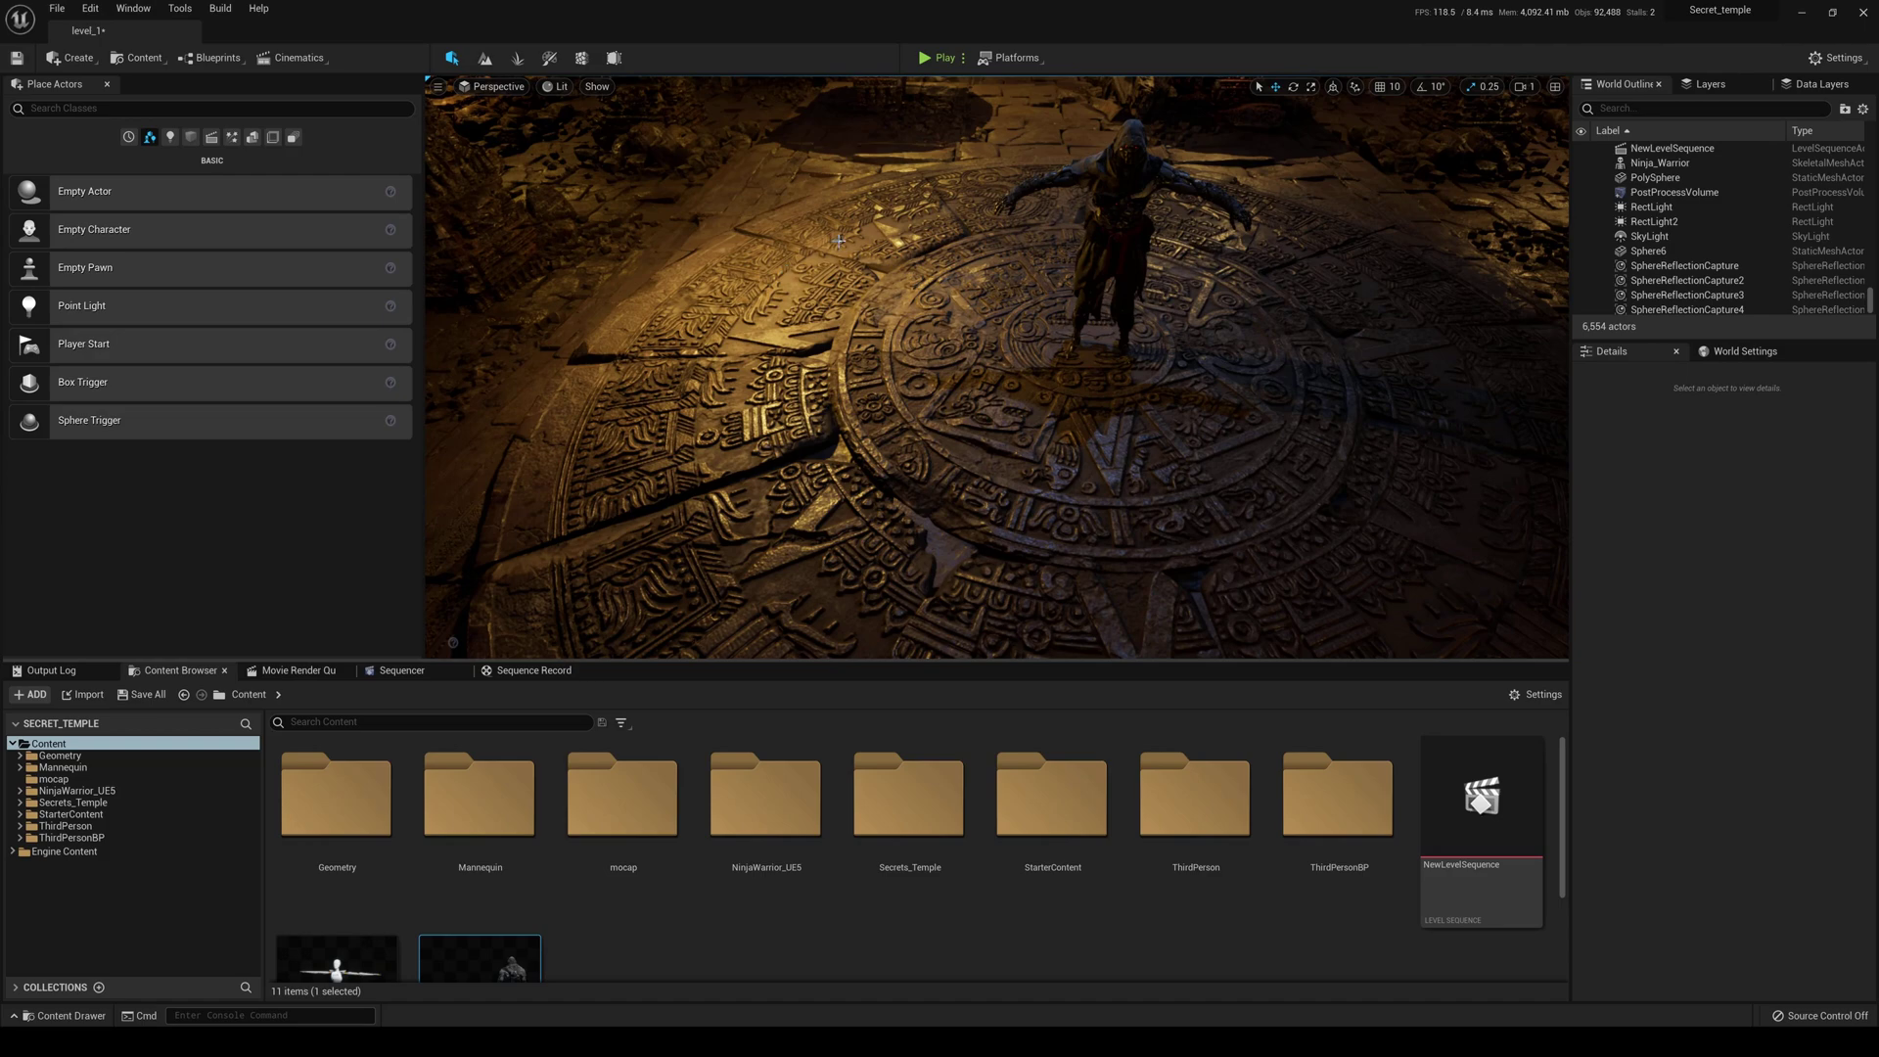
right_click_drag(839, 241, 920, 261)
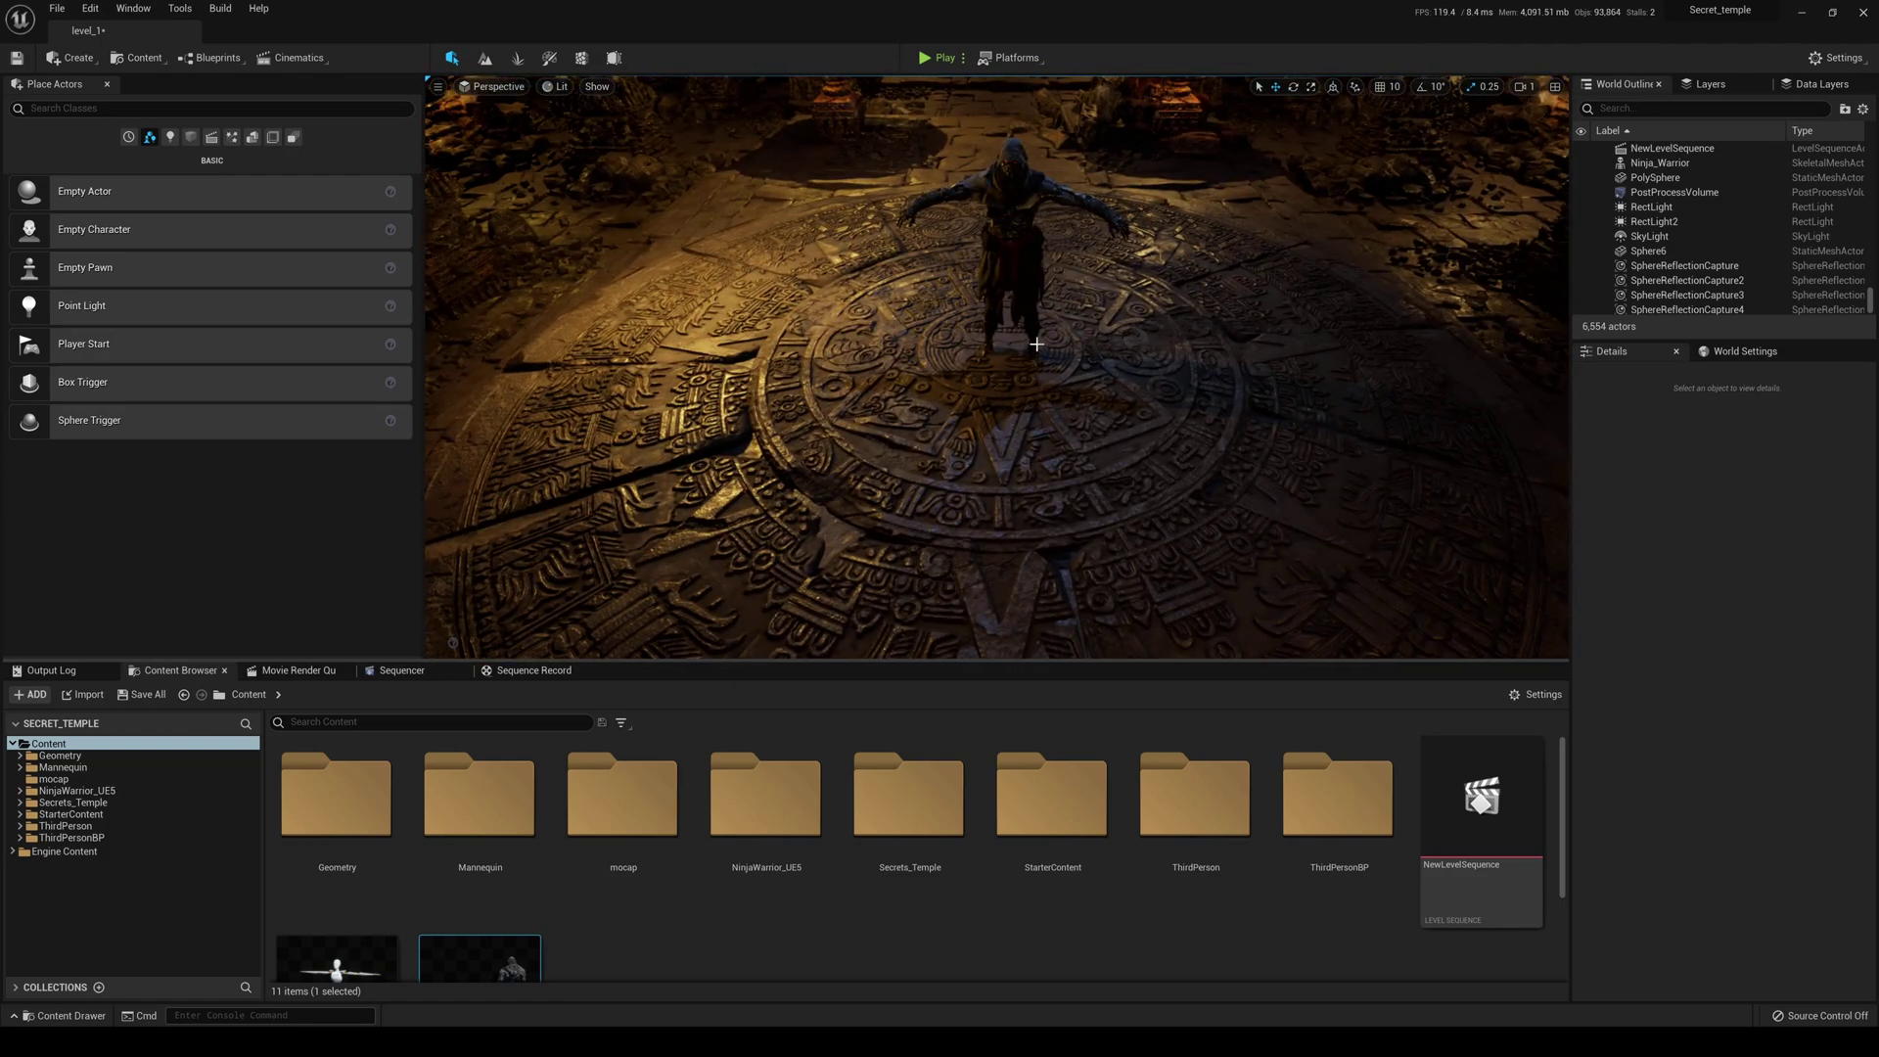
left_click(1037, 345)
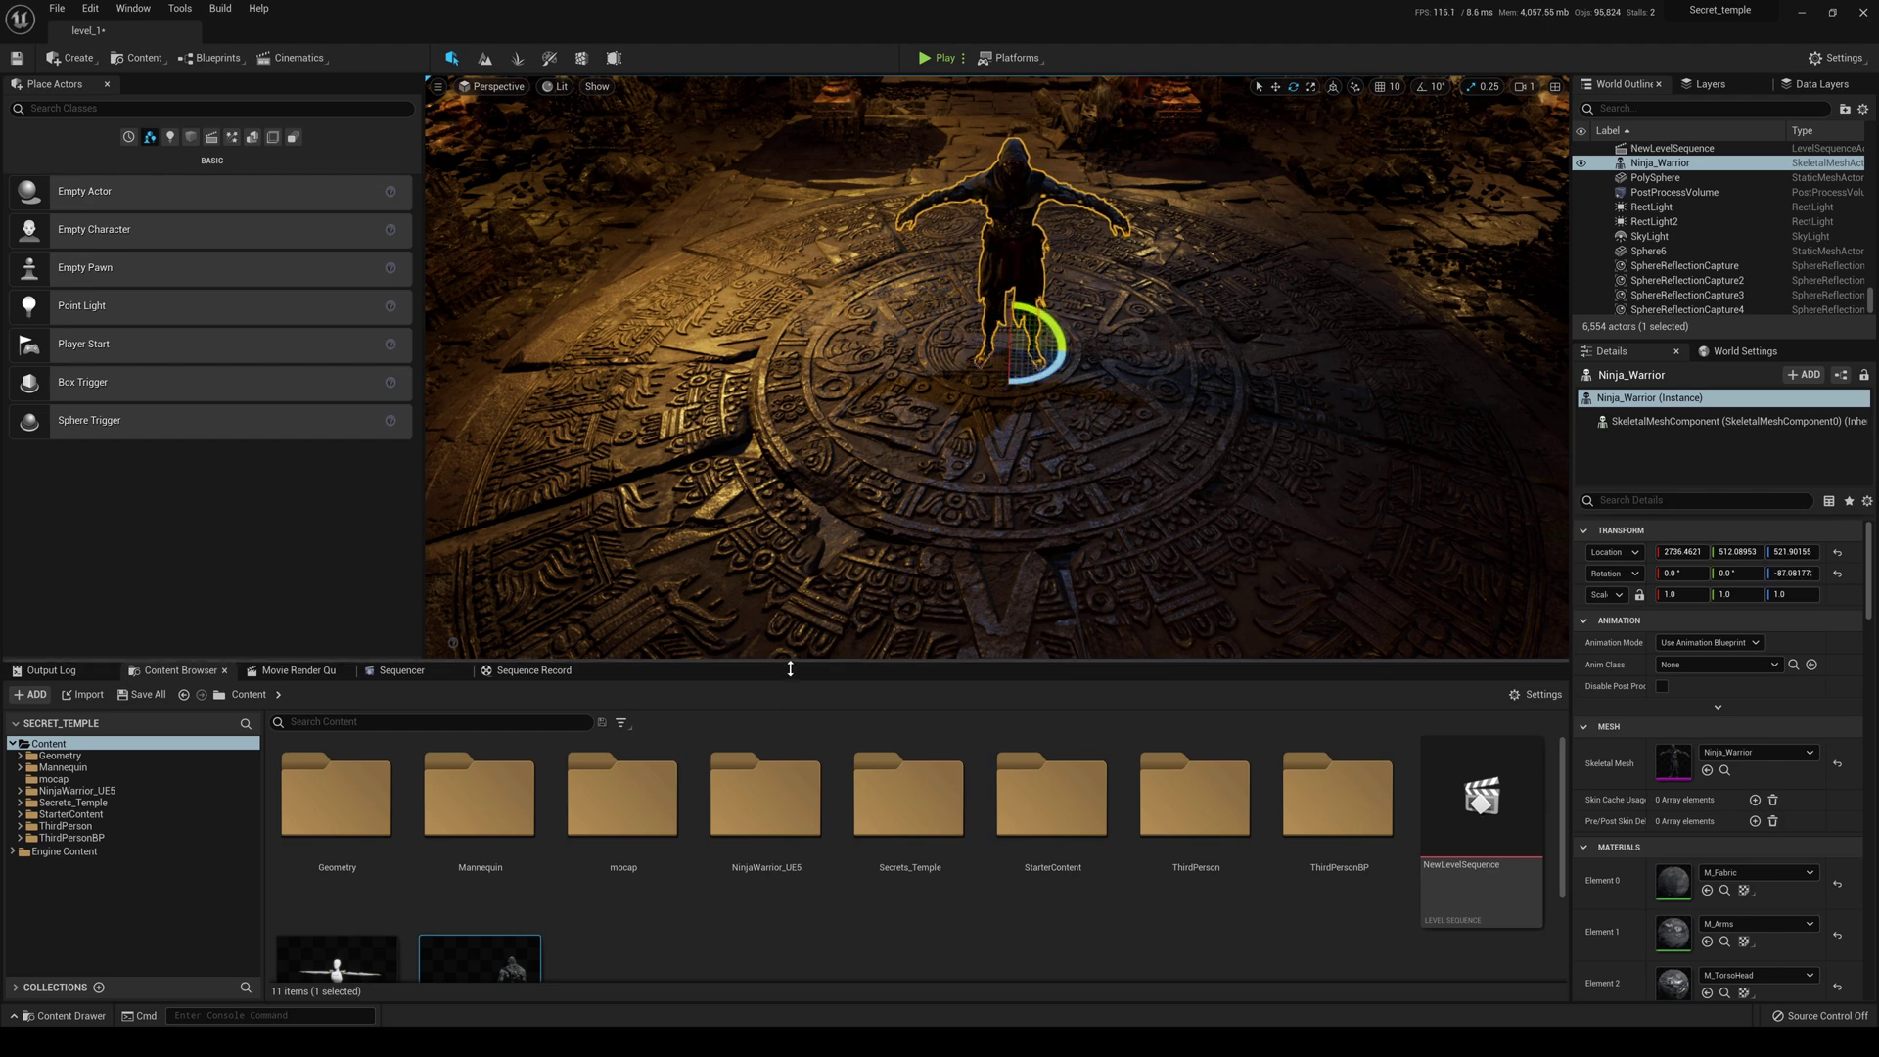
left_click(81, 64)
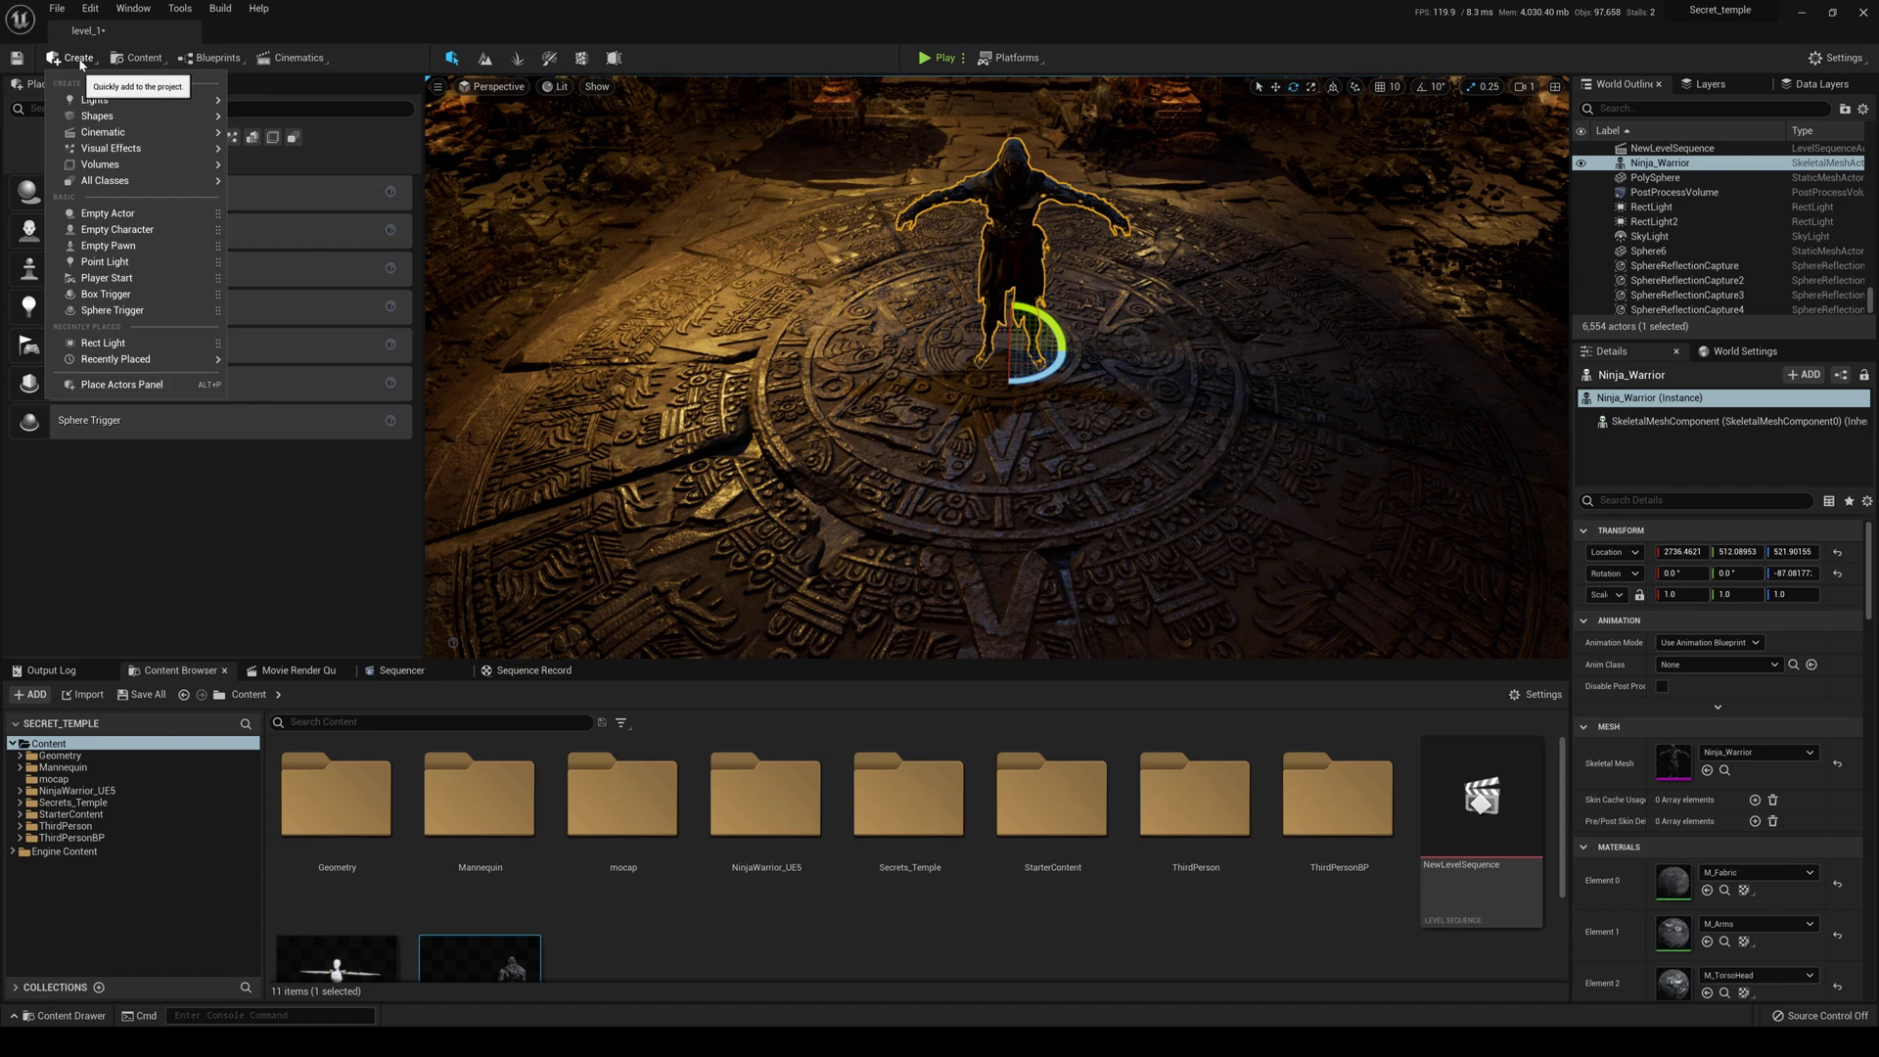
mouse_move(150, 140)
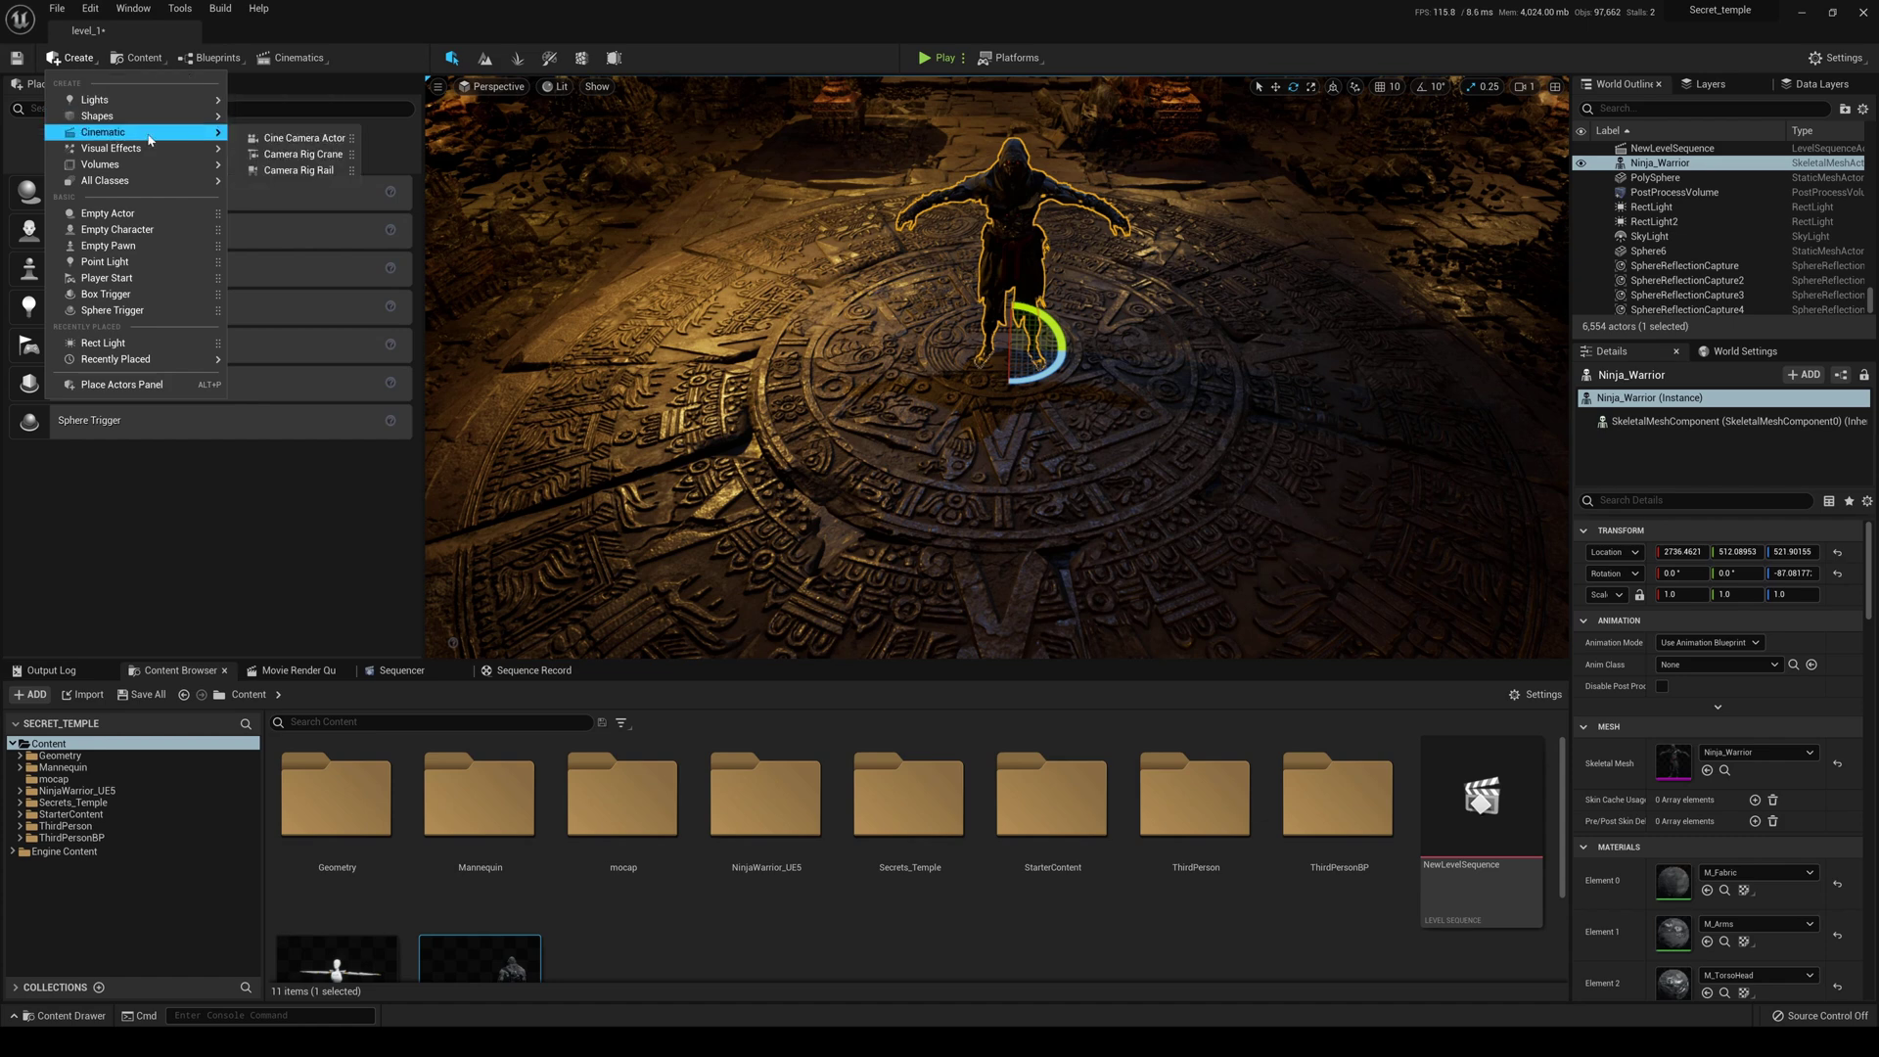
left_click(326, 172)
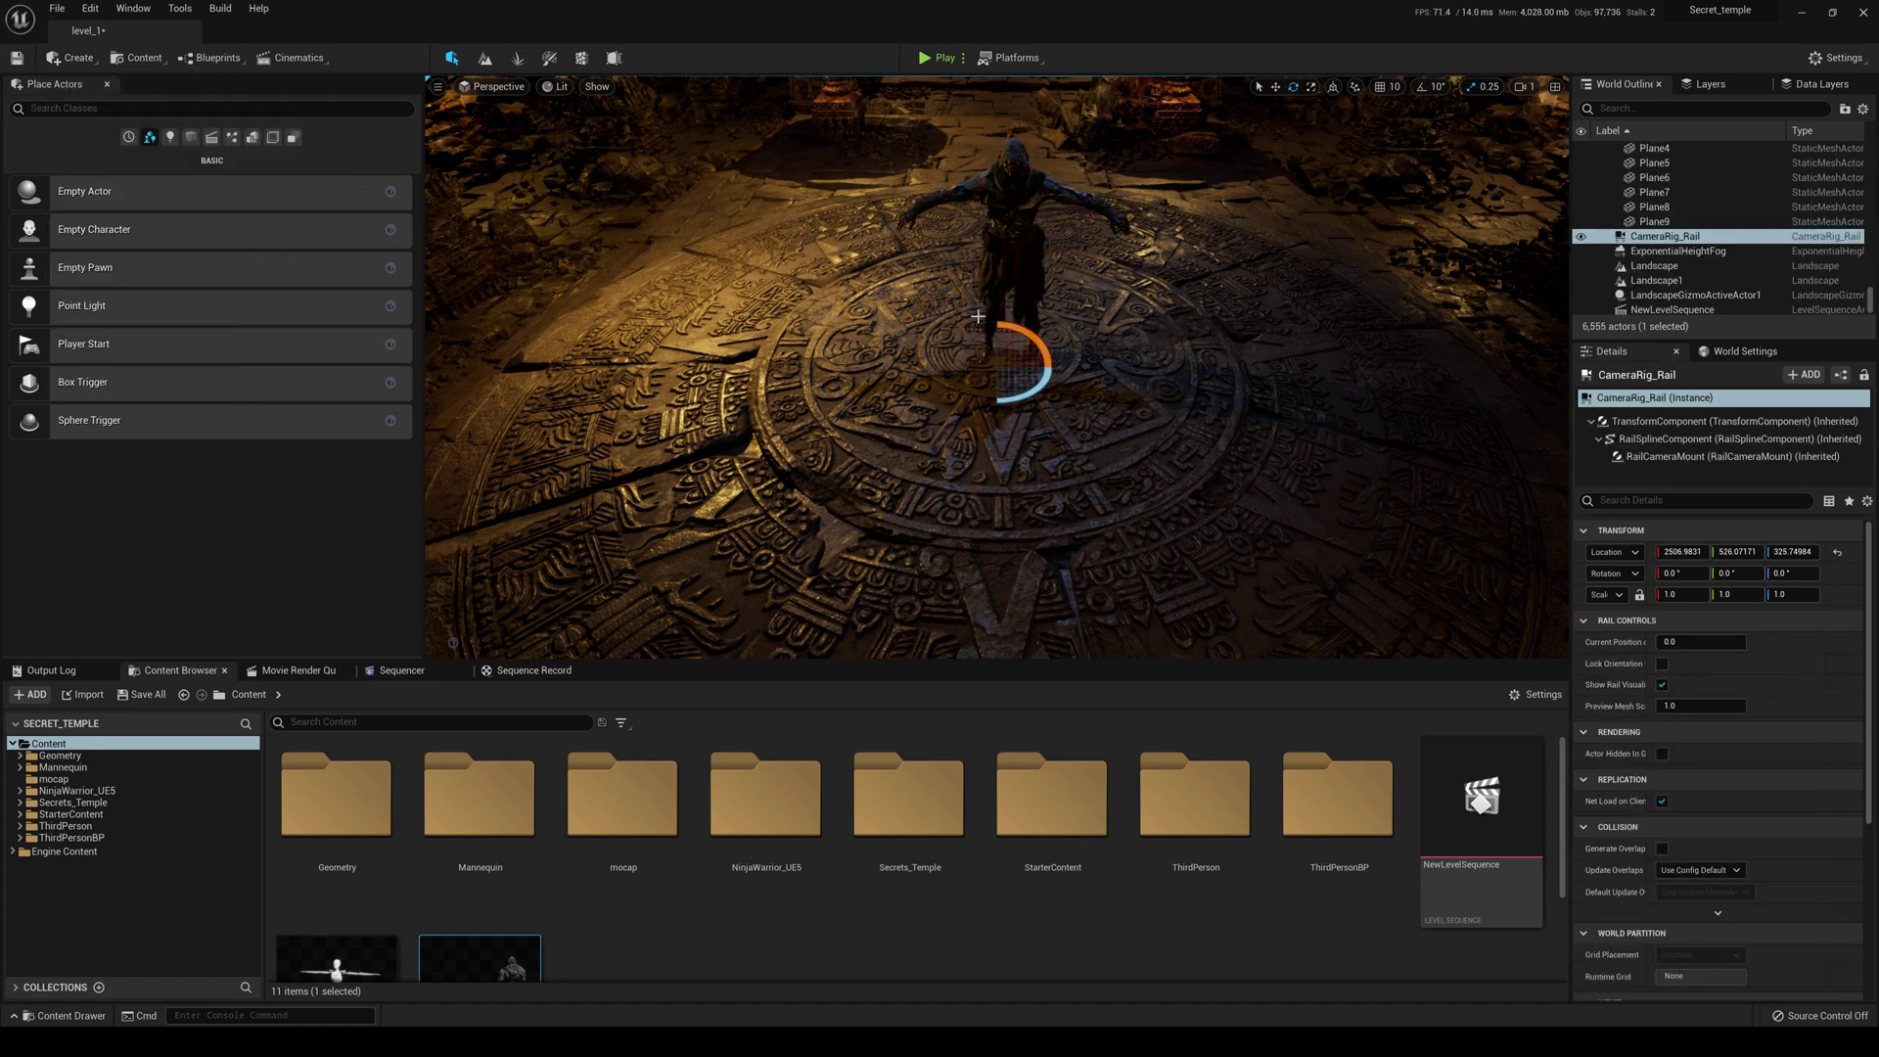
Show the editor icons and gizmos in the viewport and filter the World Outliner for "camera".
left_click(1029, 375)
key("g")
right_click_drag(1029, 375, 1058, 362)
key("w")
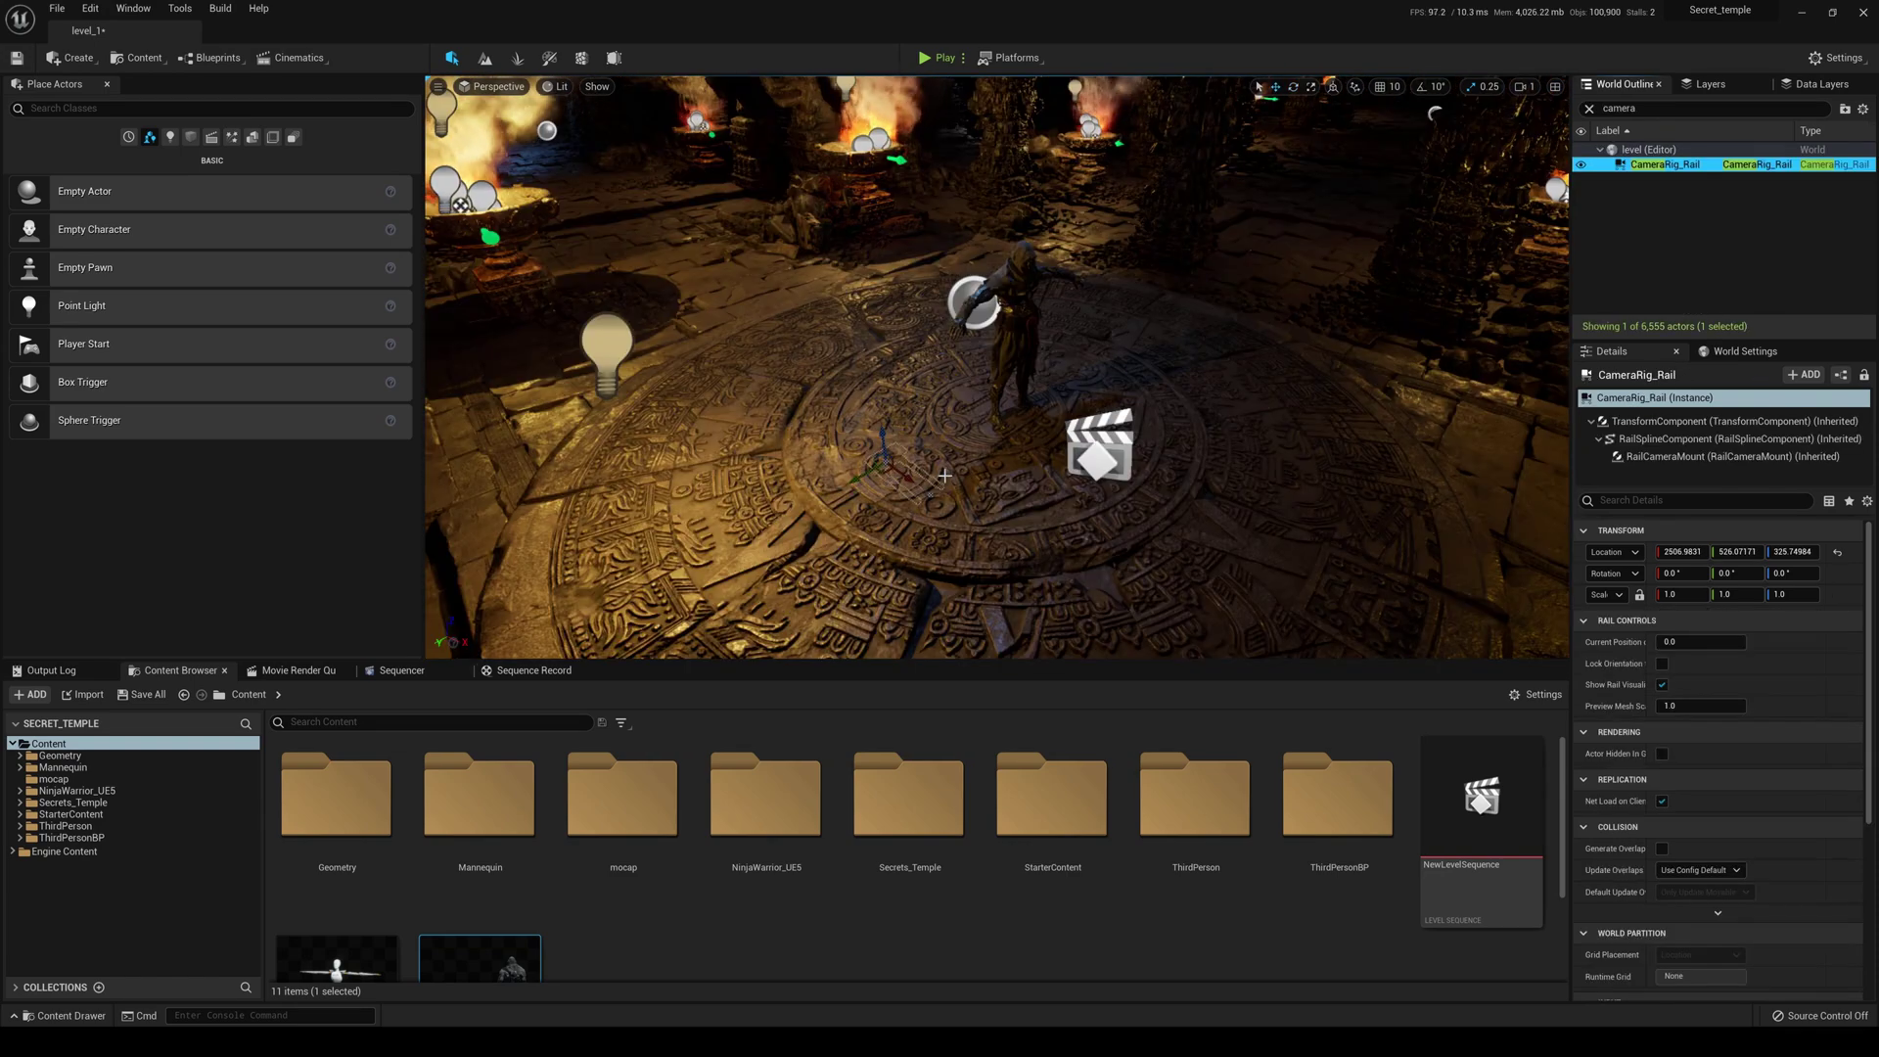
Move CameraRig_Rail onto the floor at the stone circle's front edge, at about X 2310, Y 526, Z 526.
left_click_drag(889, 455, 869, 302)
right_click_drag(868, 301, 813, 309)
right_click_drag(1008, 362, 1014, 358)
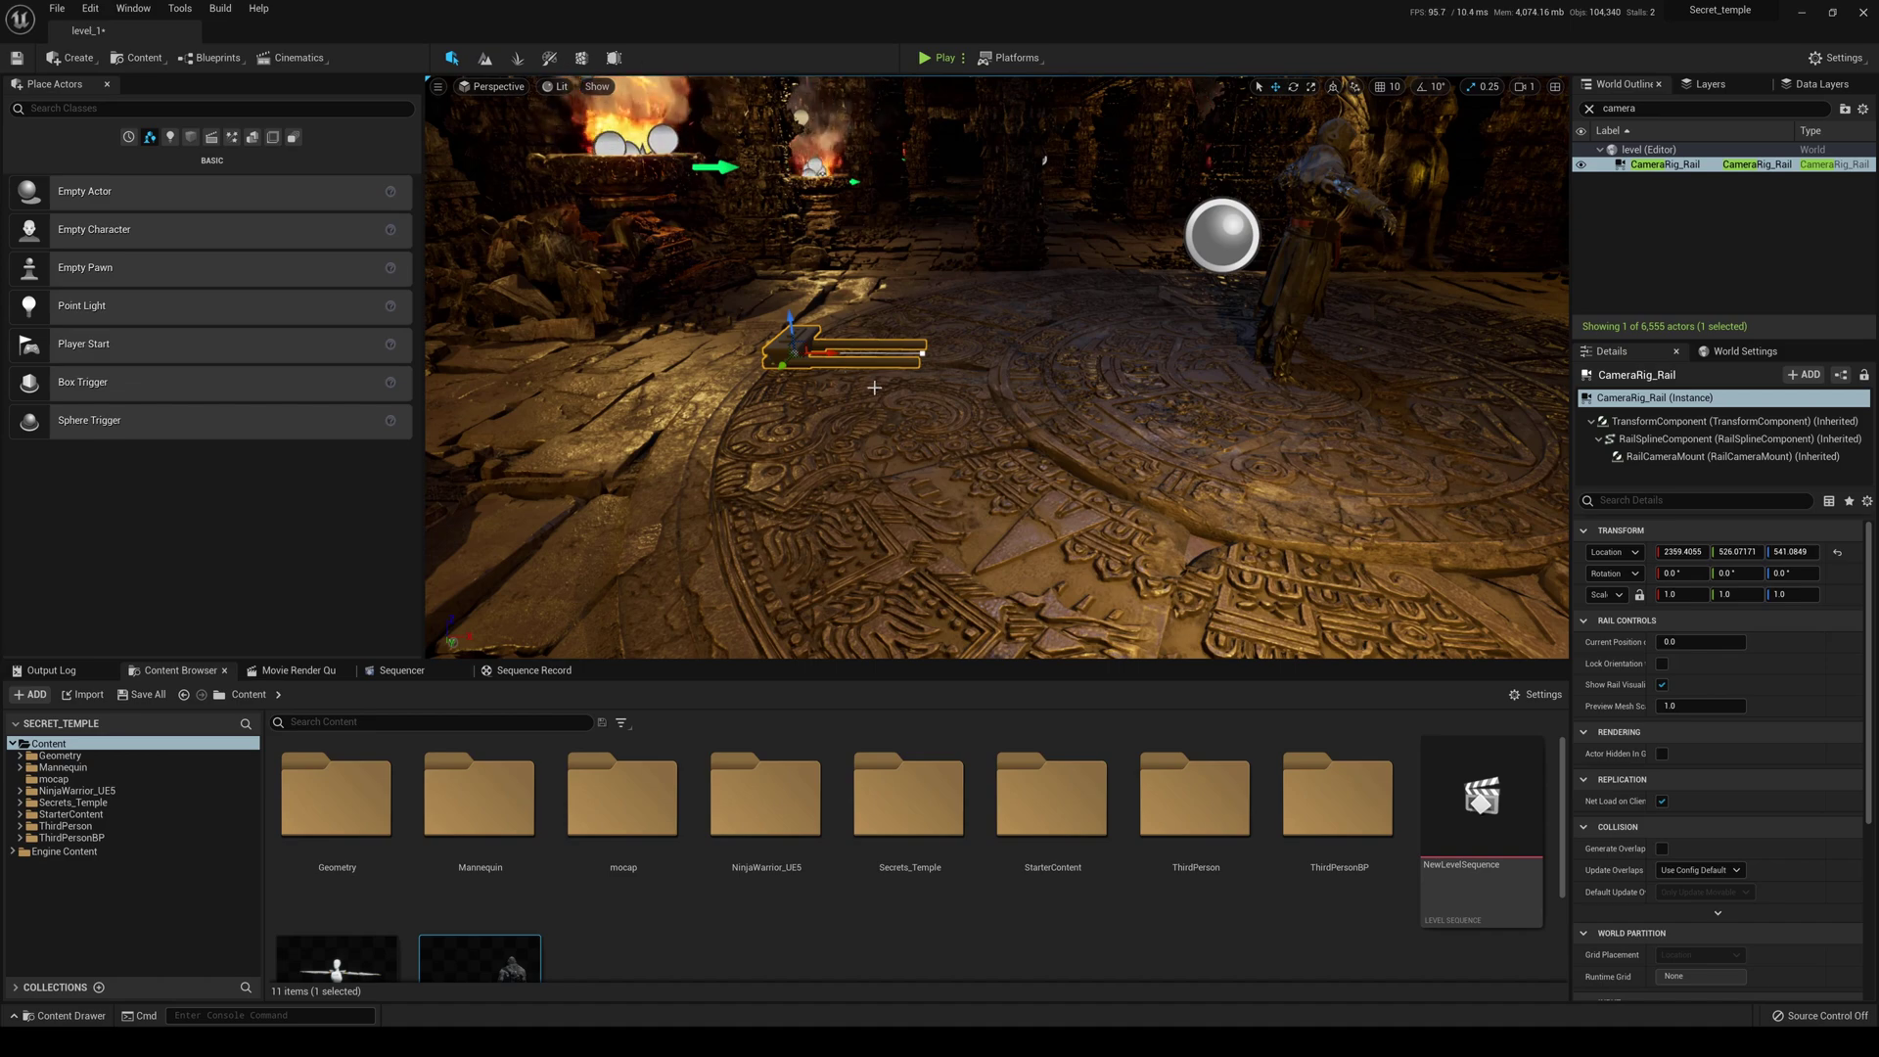
mouse_move(874, 388)
right_mouse_down()
mouse_move(999, 399)
mouse_move(872, 379)
right_mouse_up()
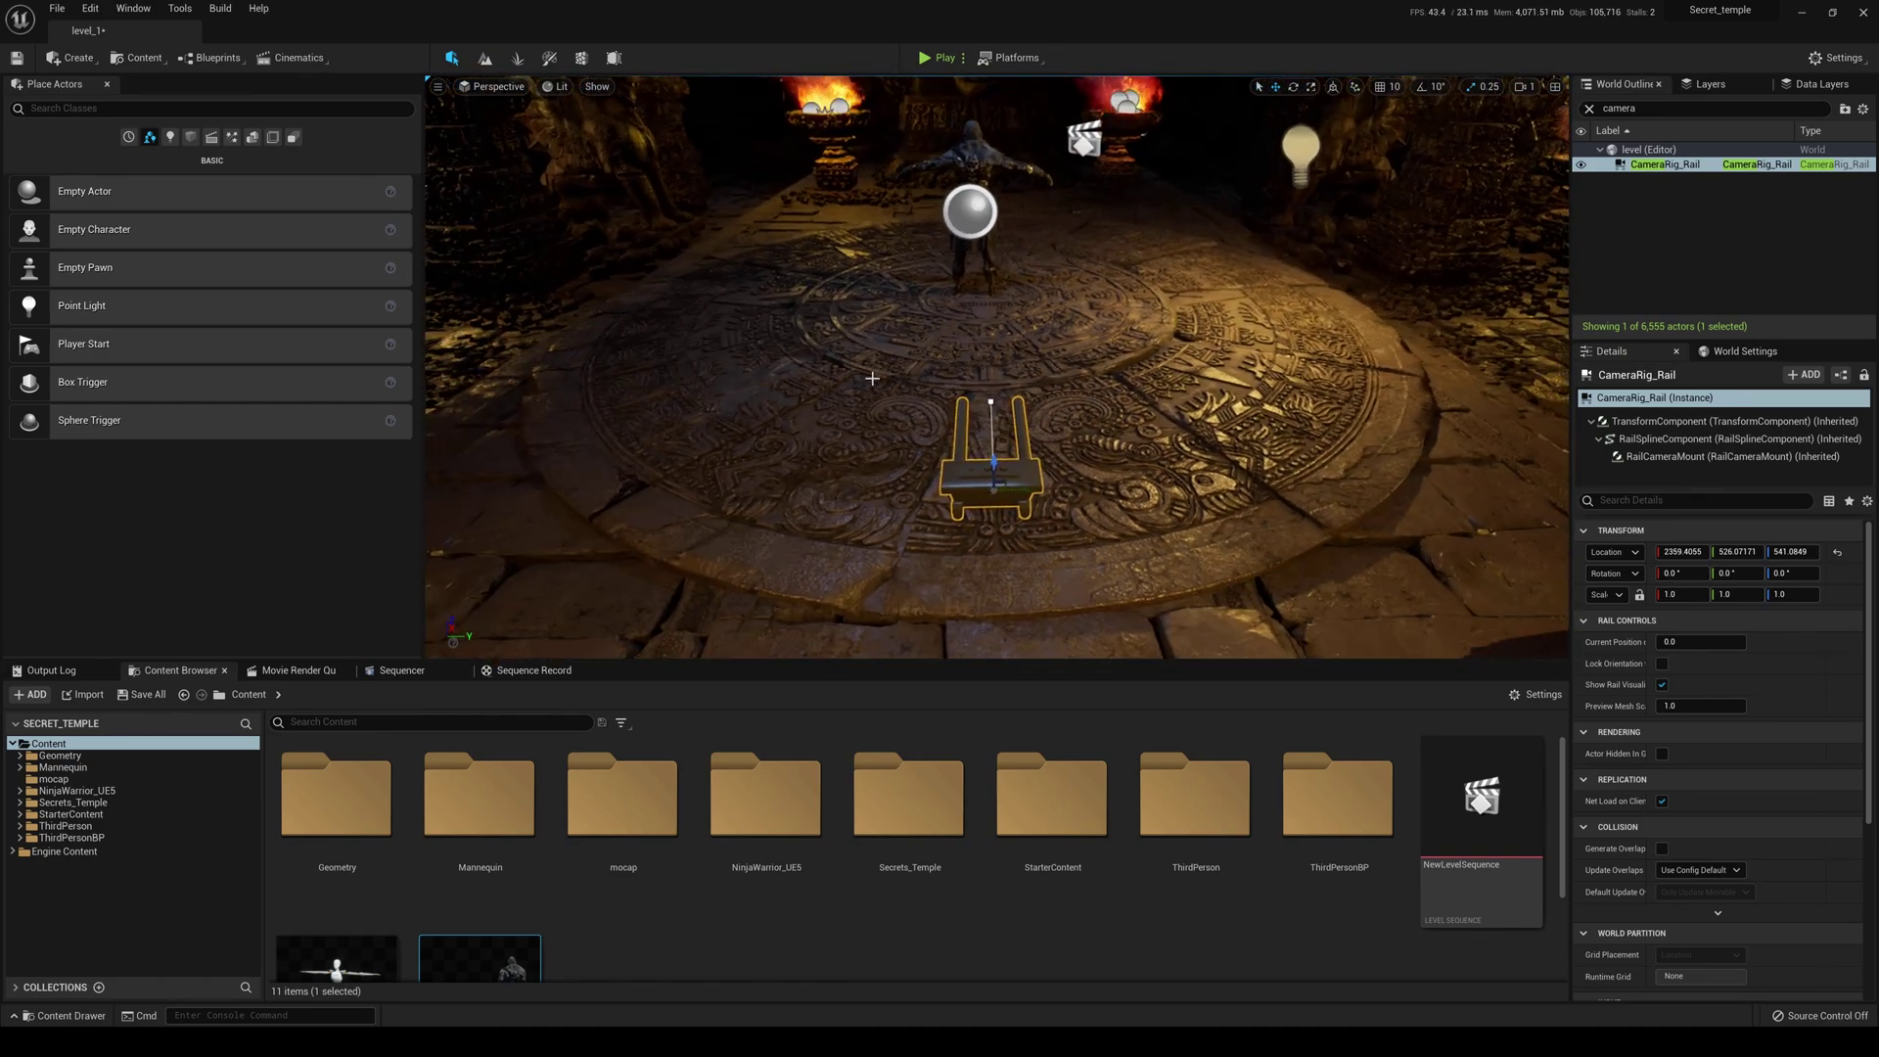
right_click_drag(1032, 478, 1175, 426)
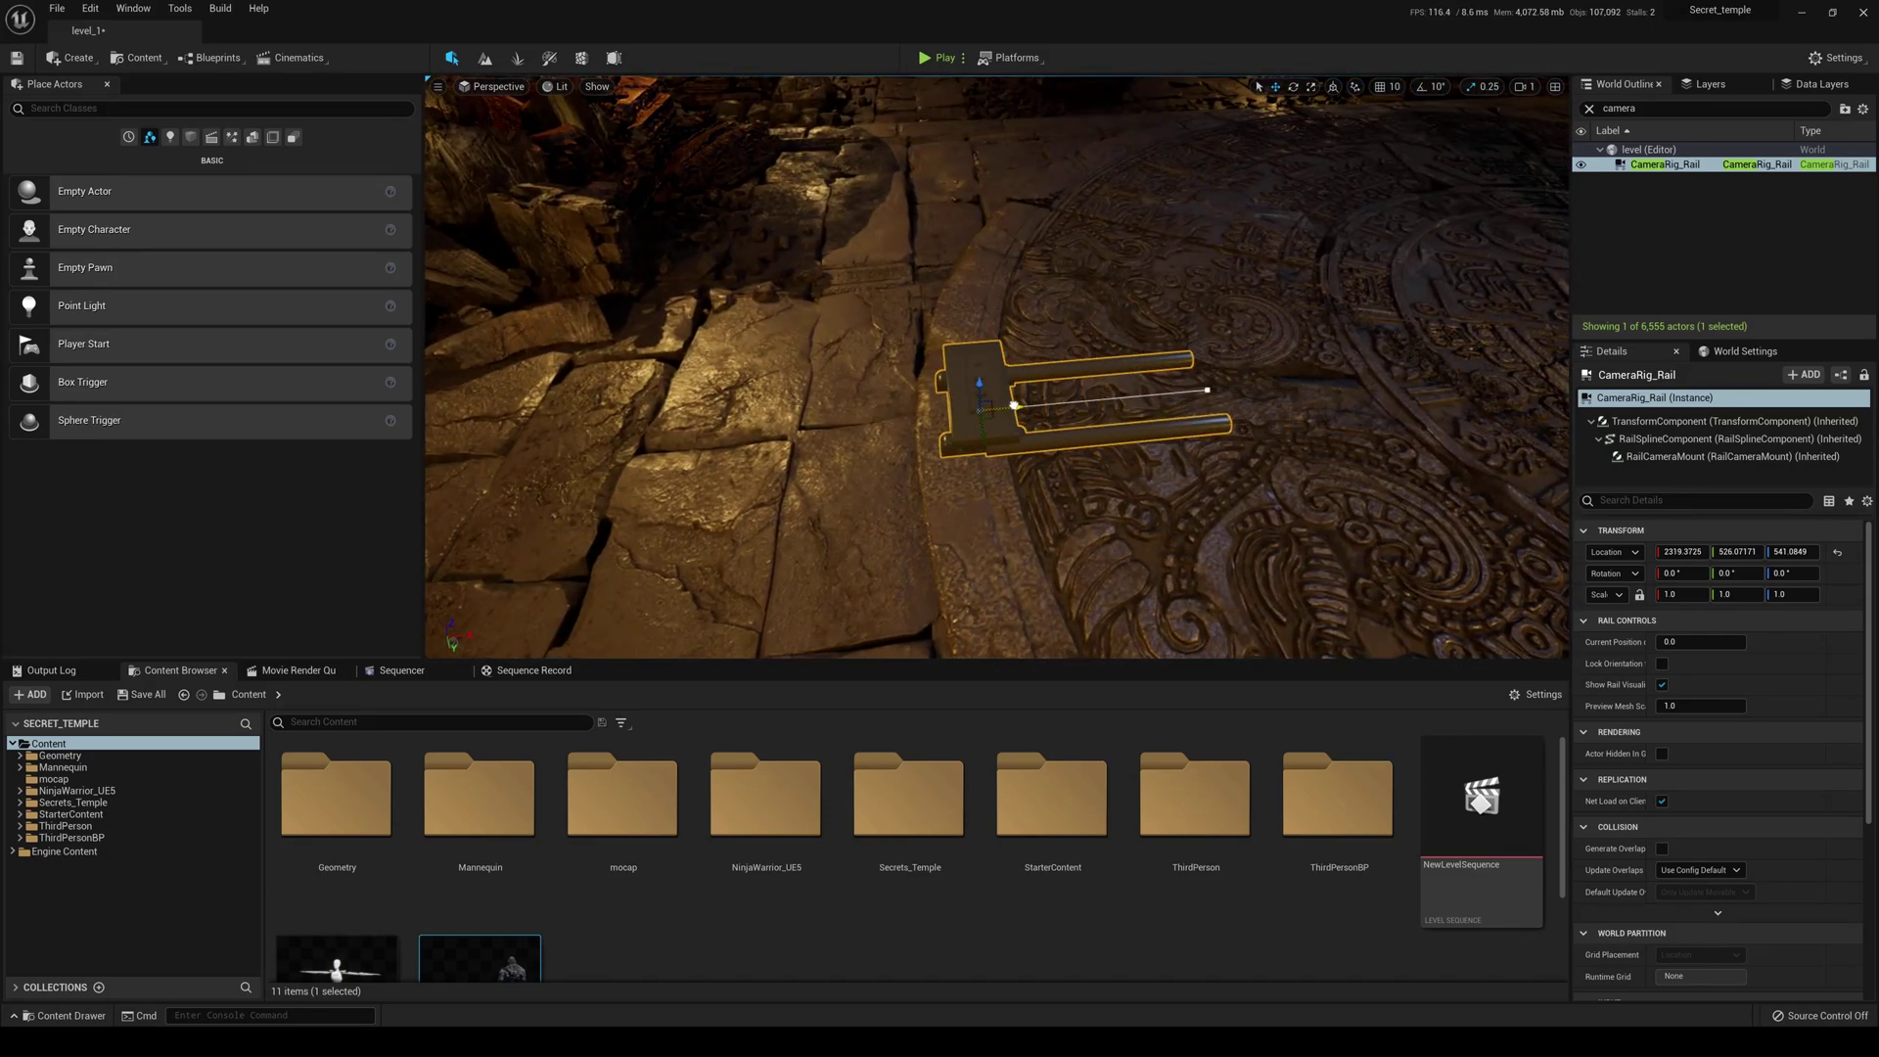
right_click_drag(896, 376, 906, 379)
left_click_drag(1012, 309, 1002, 348)
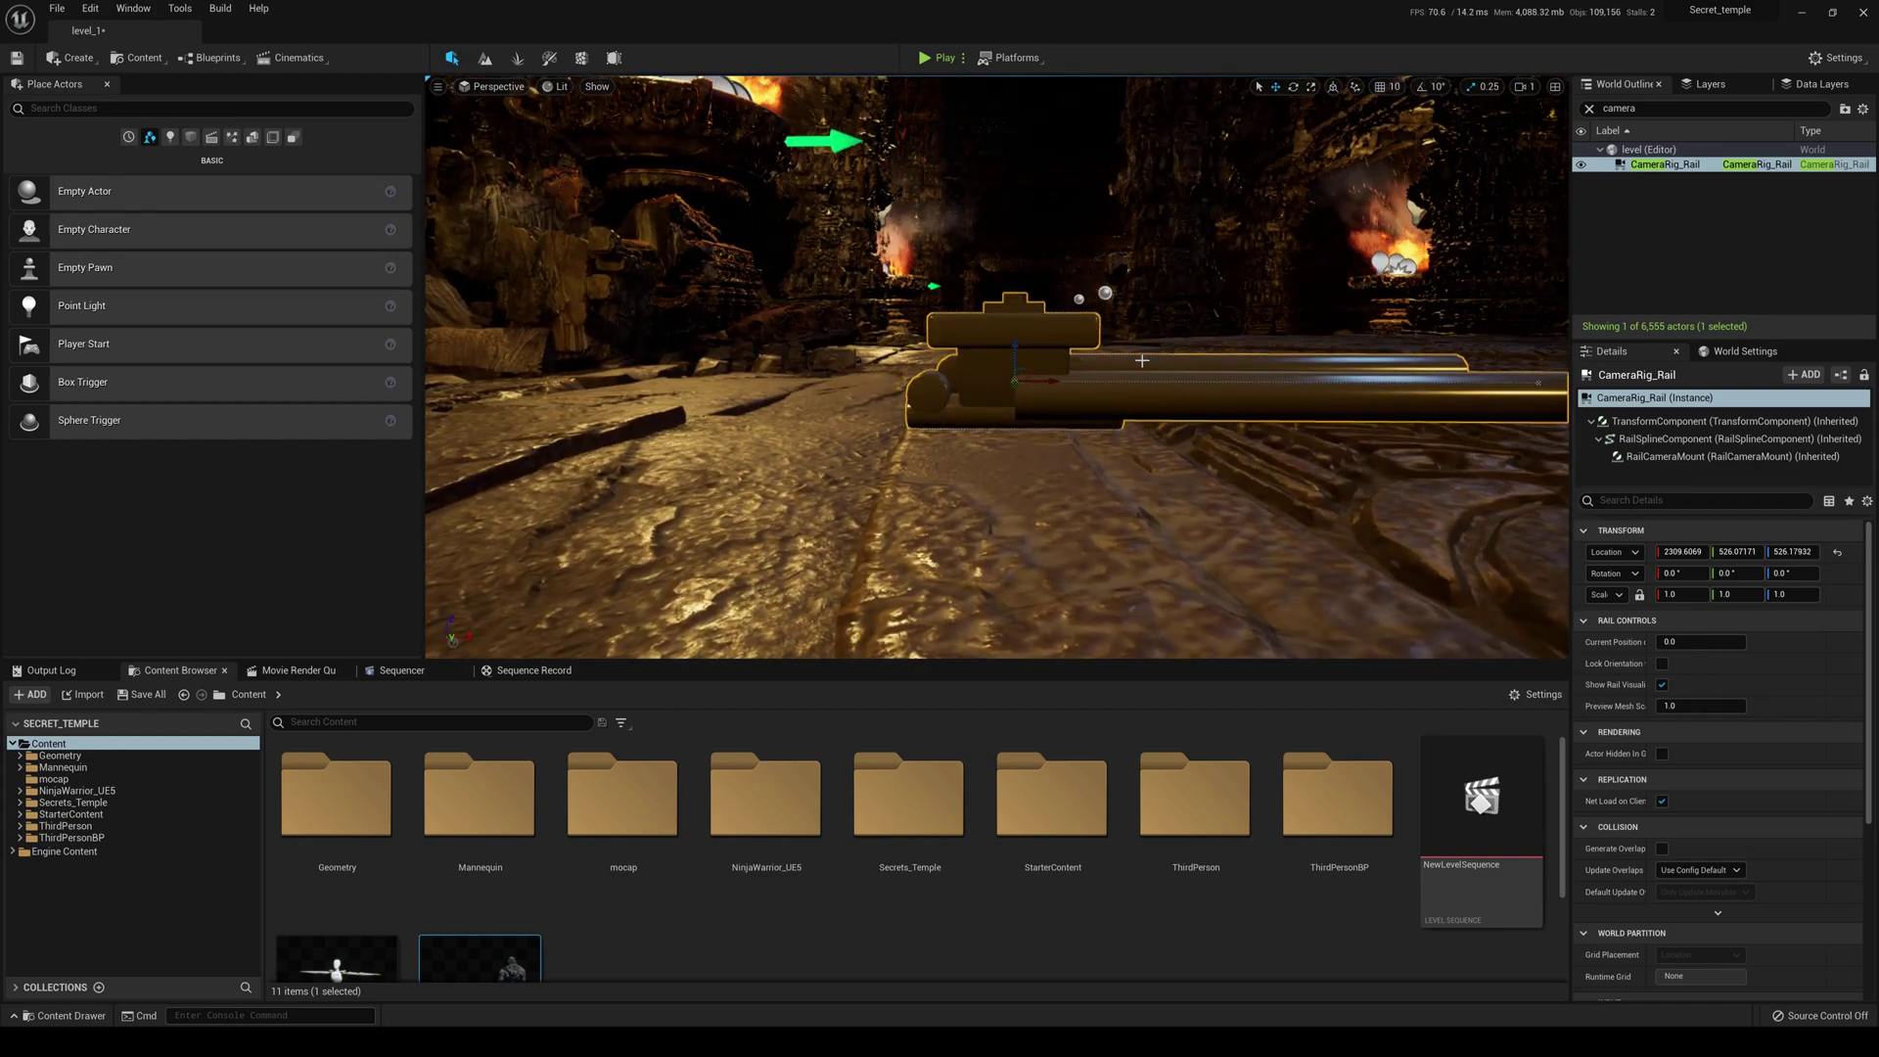
Lengthen the rail with an extra spline point, undo the stray move, and bend the rail around the circle's left side.
right_click_drag(1001, 348, 1052, 433)
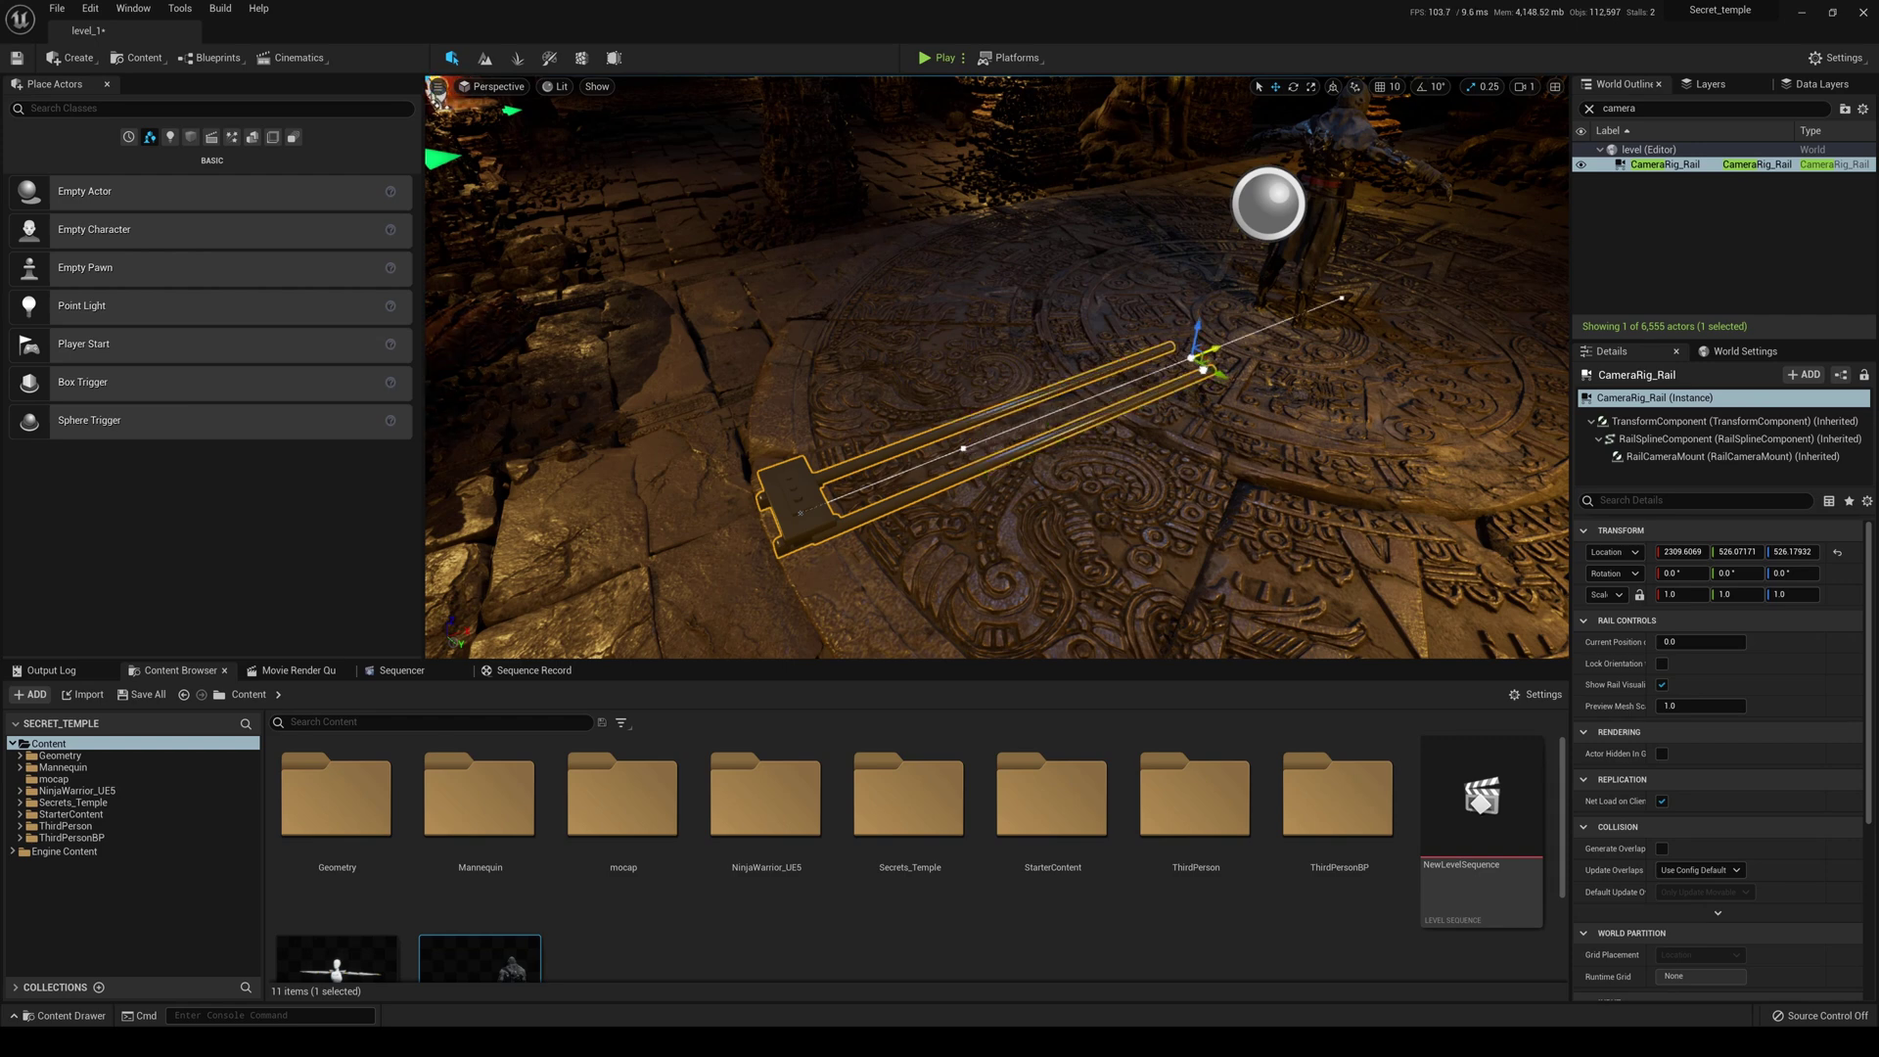
right_click_drag(1295, 365, 1243, 372)
key("ctrl+z")
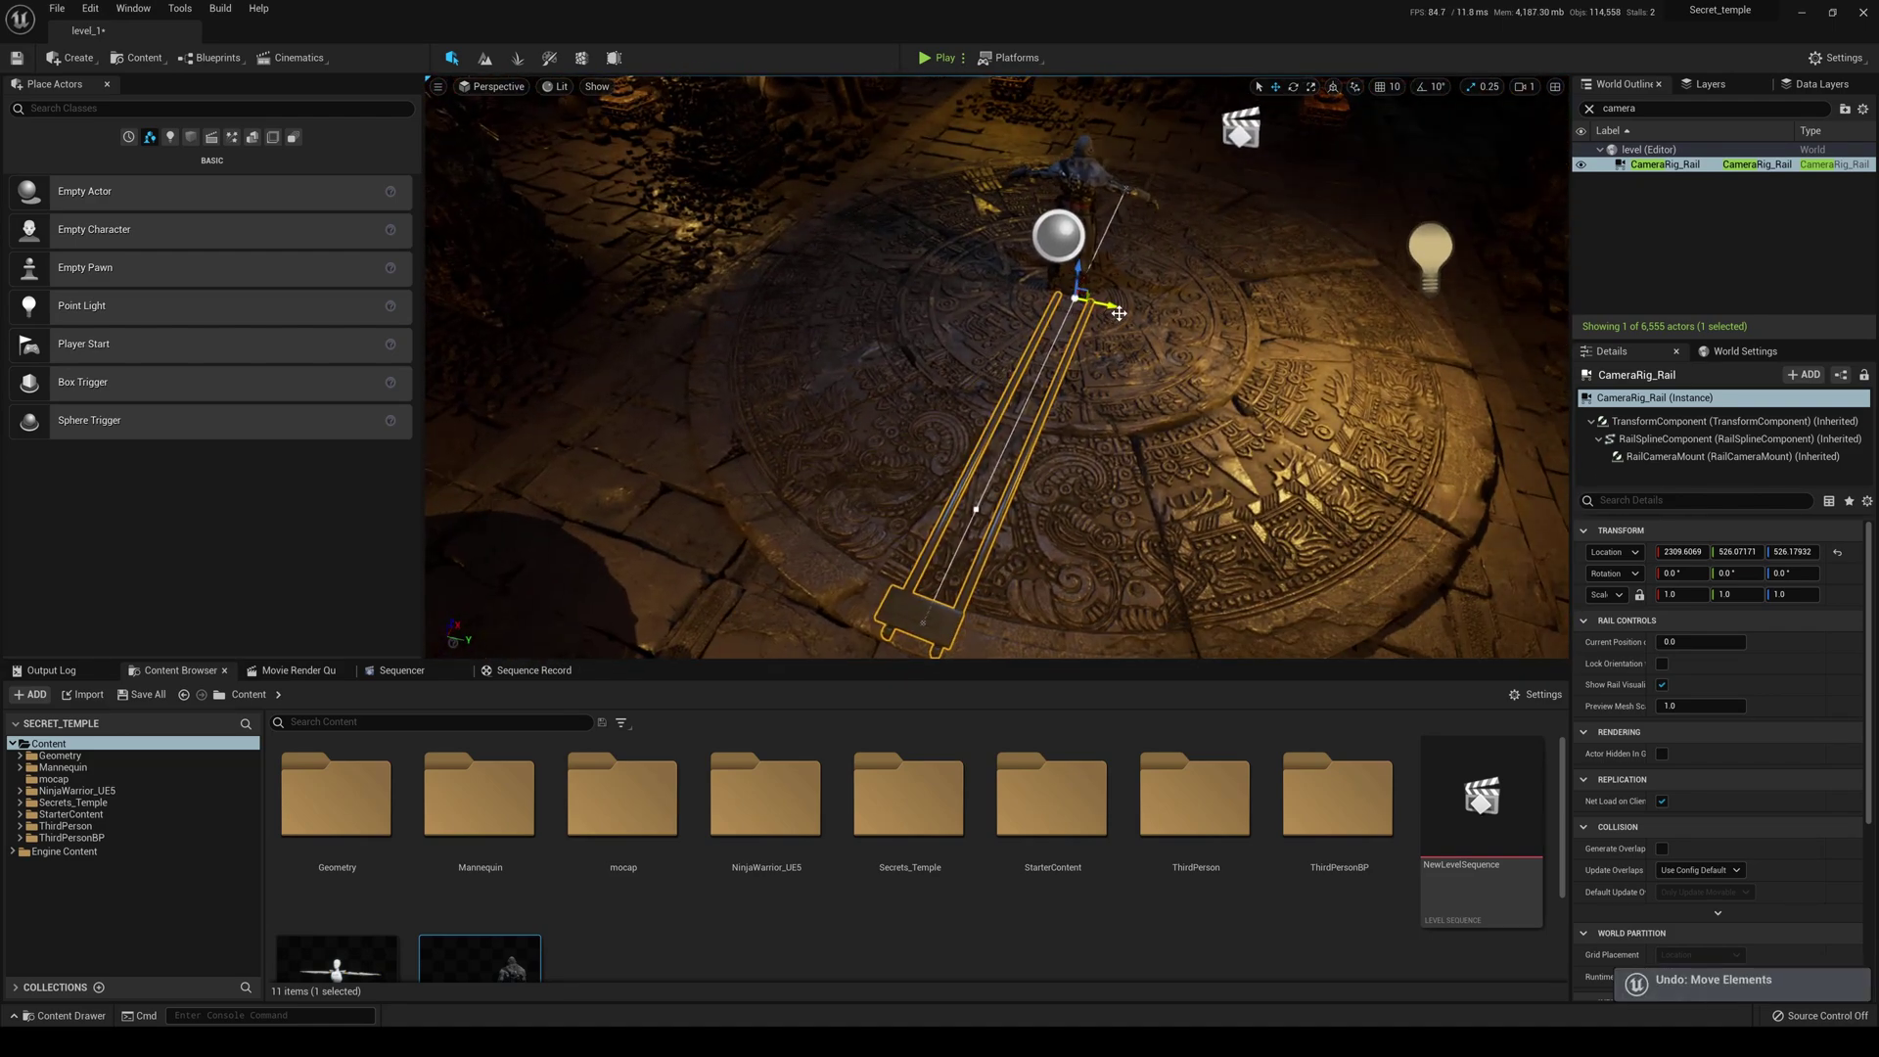
left_click_drag(1104, 302, 832, 252)
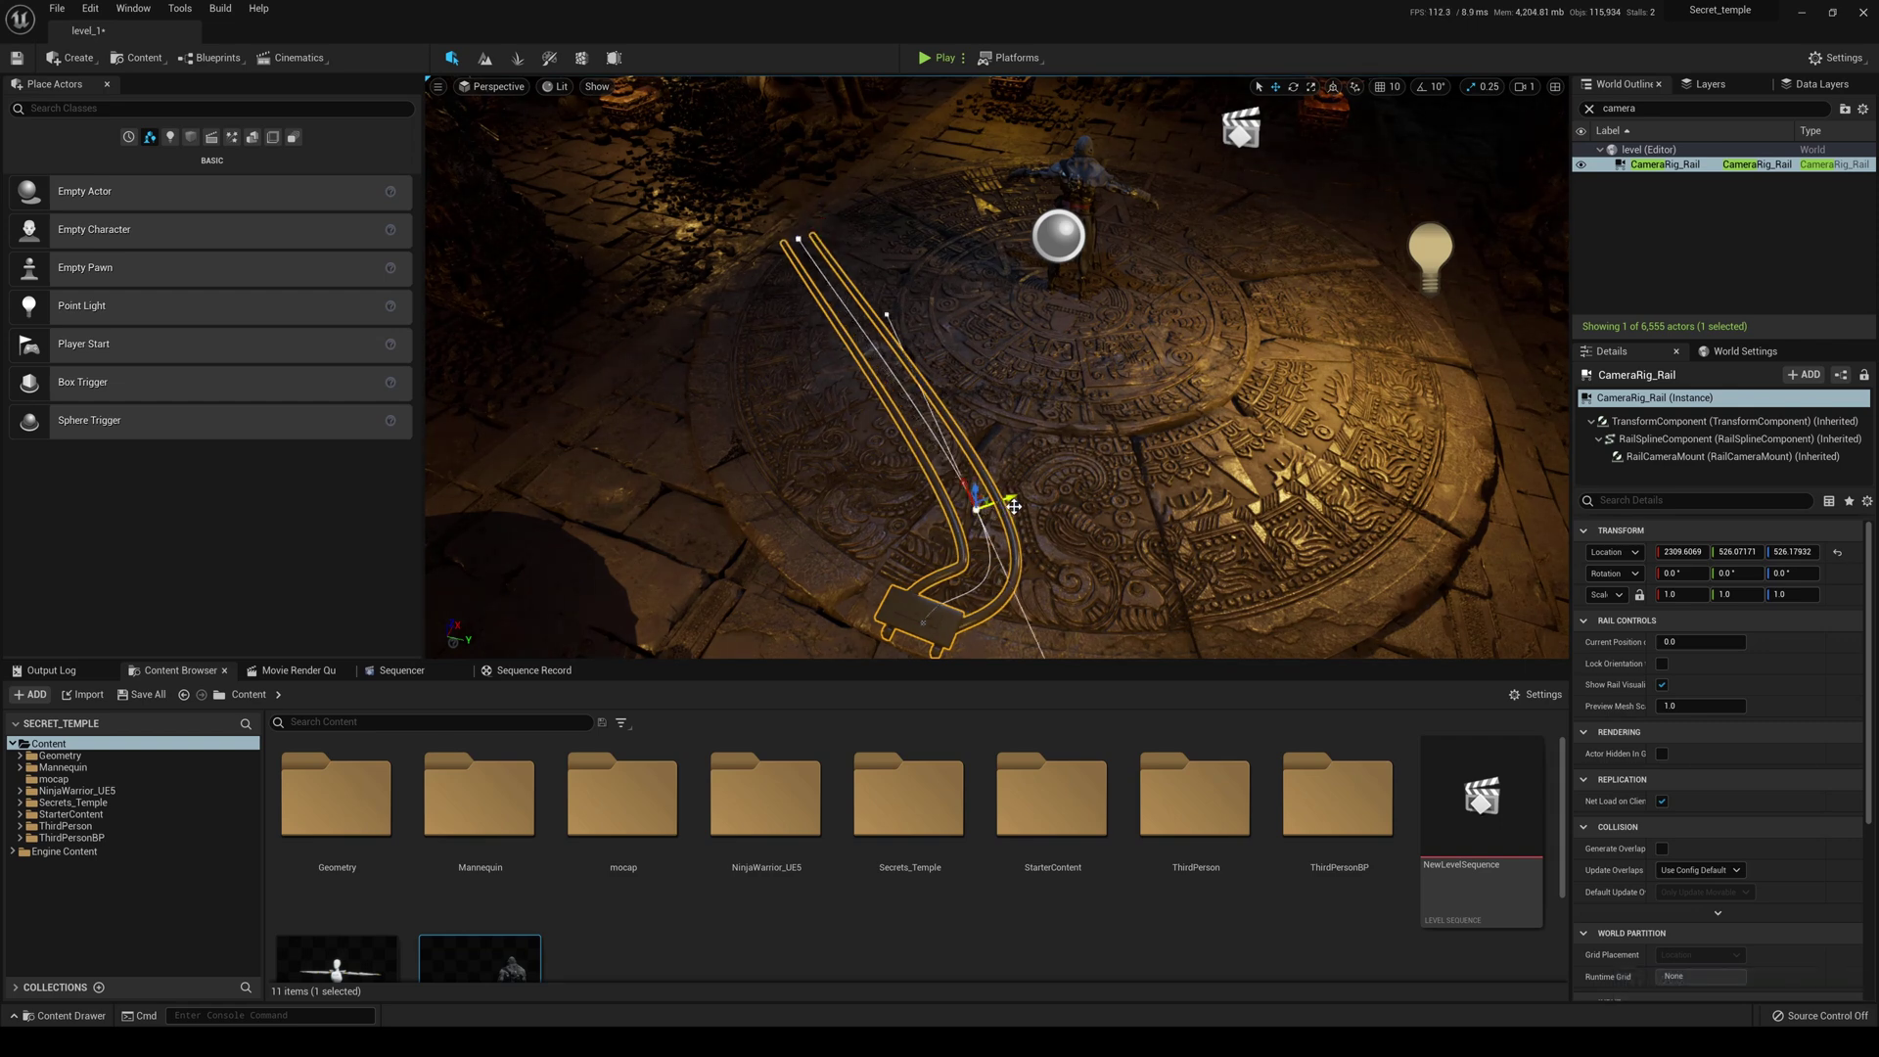
left_click_drag(1014, 506, 811, 563)
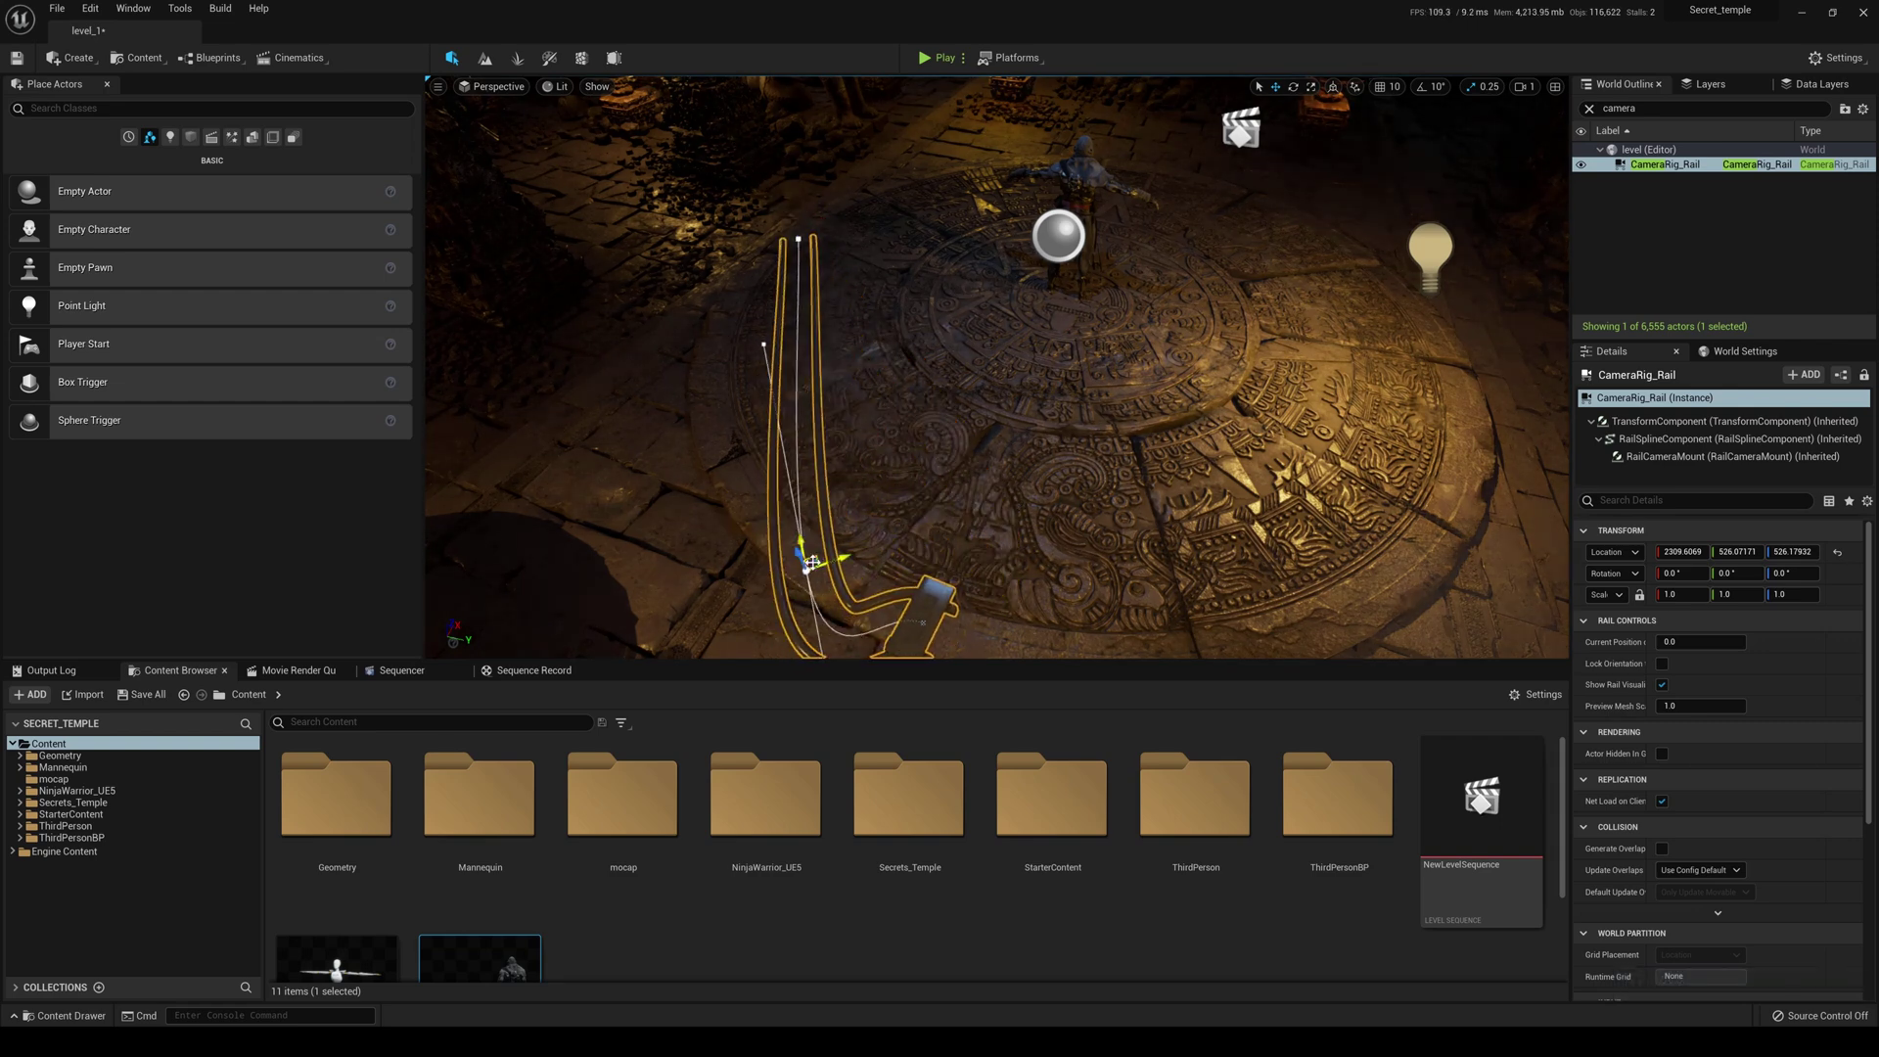
Extend the rail with a new spline point that curves it around the back of the stone circle behind the warrior.
right_click_drag(811, 563, 712, 333)
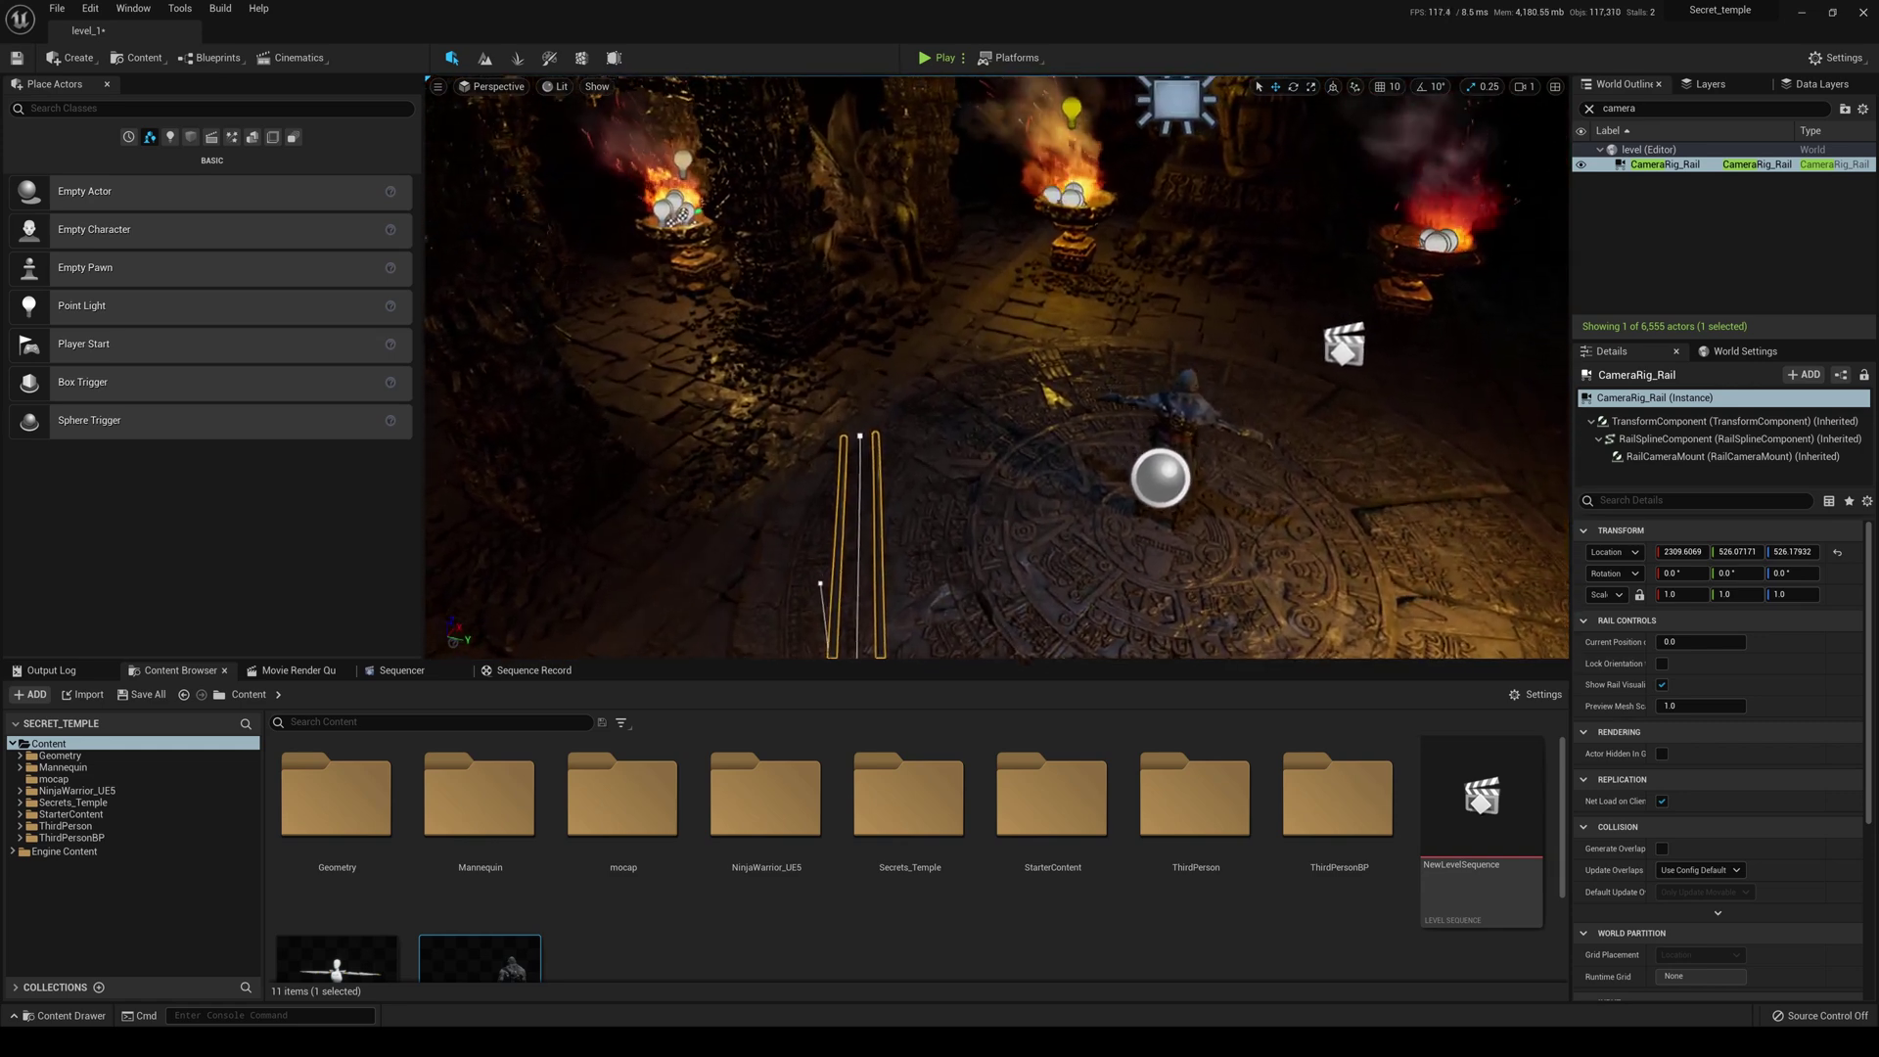
right_click_drag(793, 501, 851, 449)
left_click(856, 429)
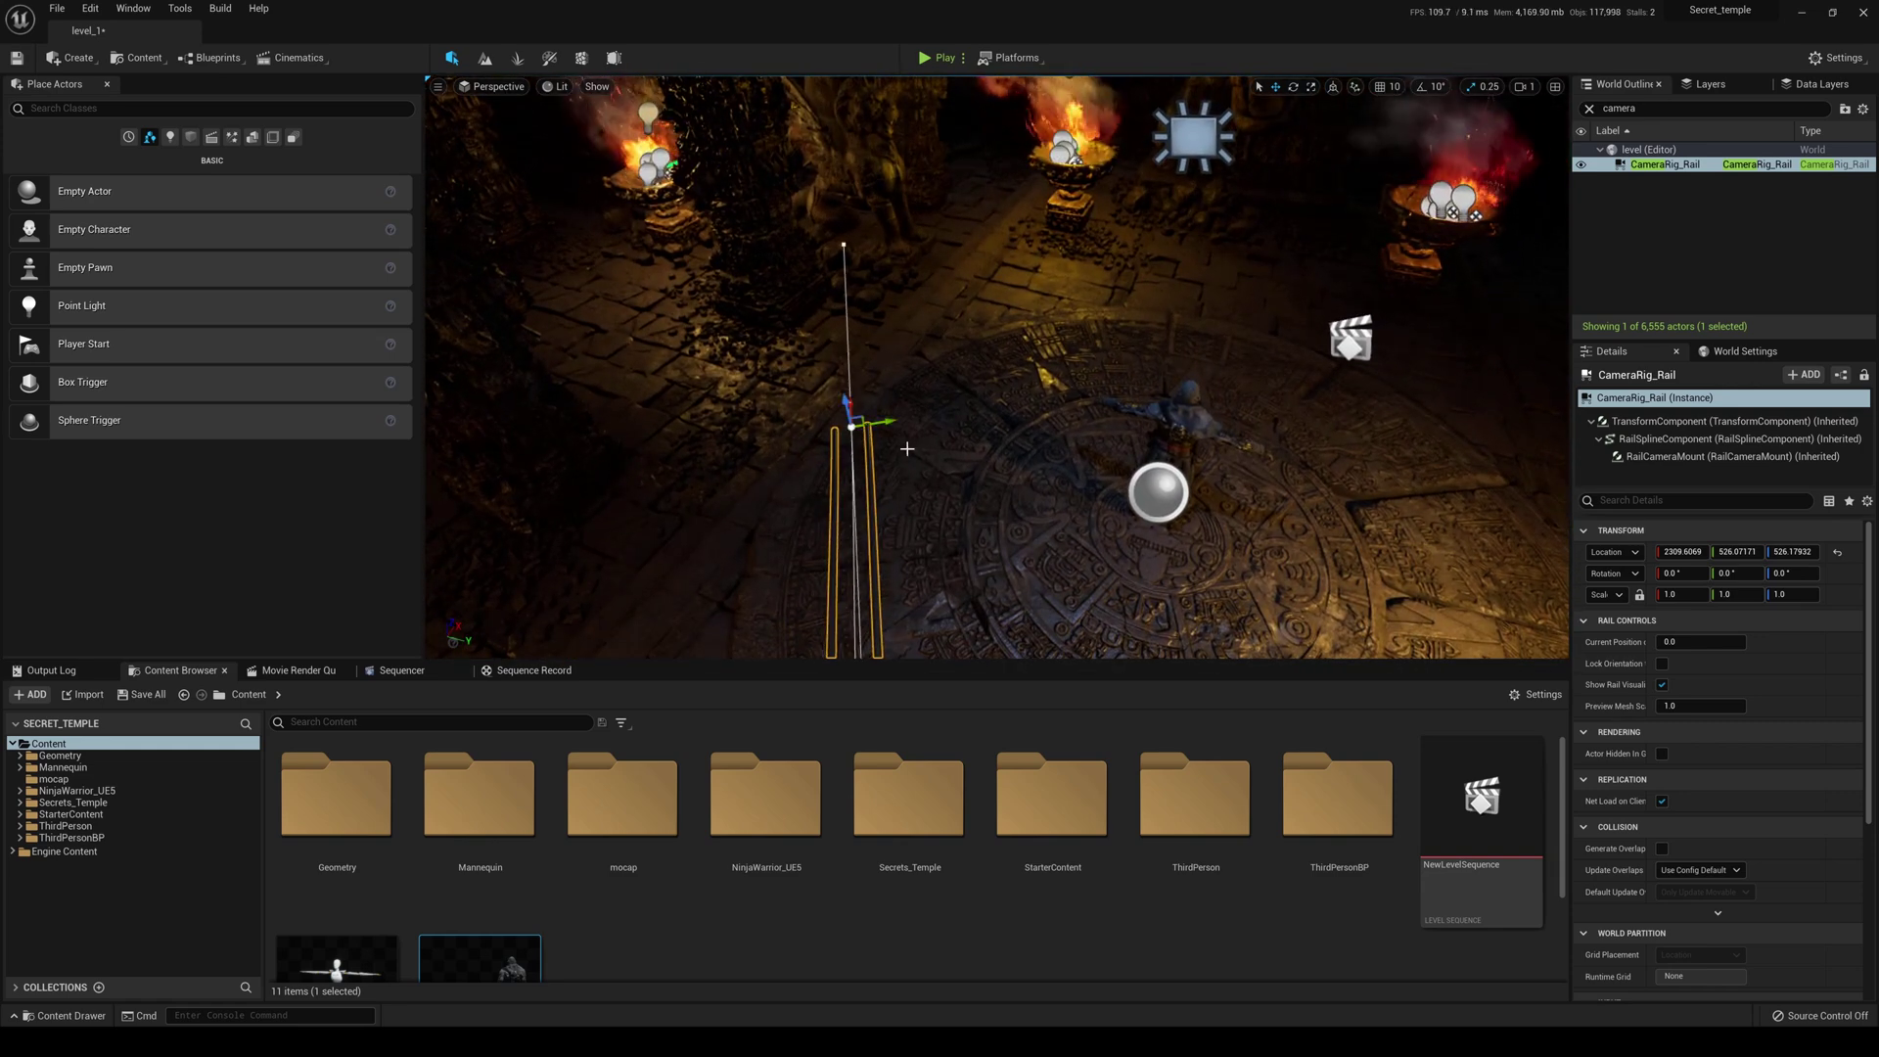
left_click_drag(890, 432, 1278, 369)
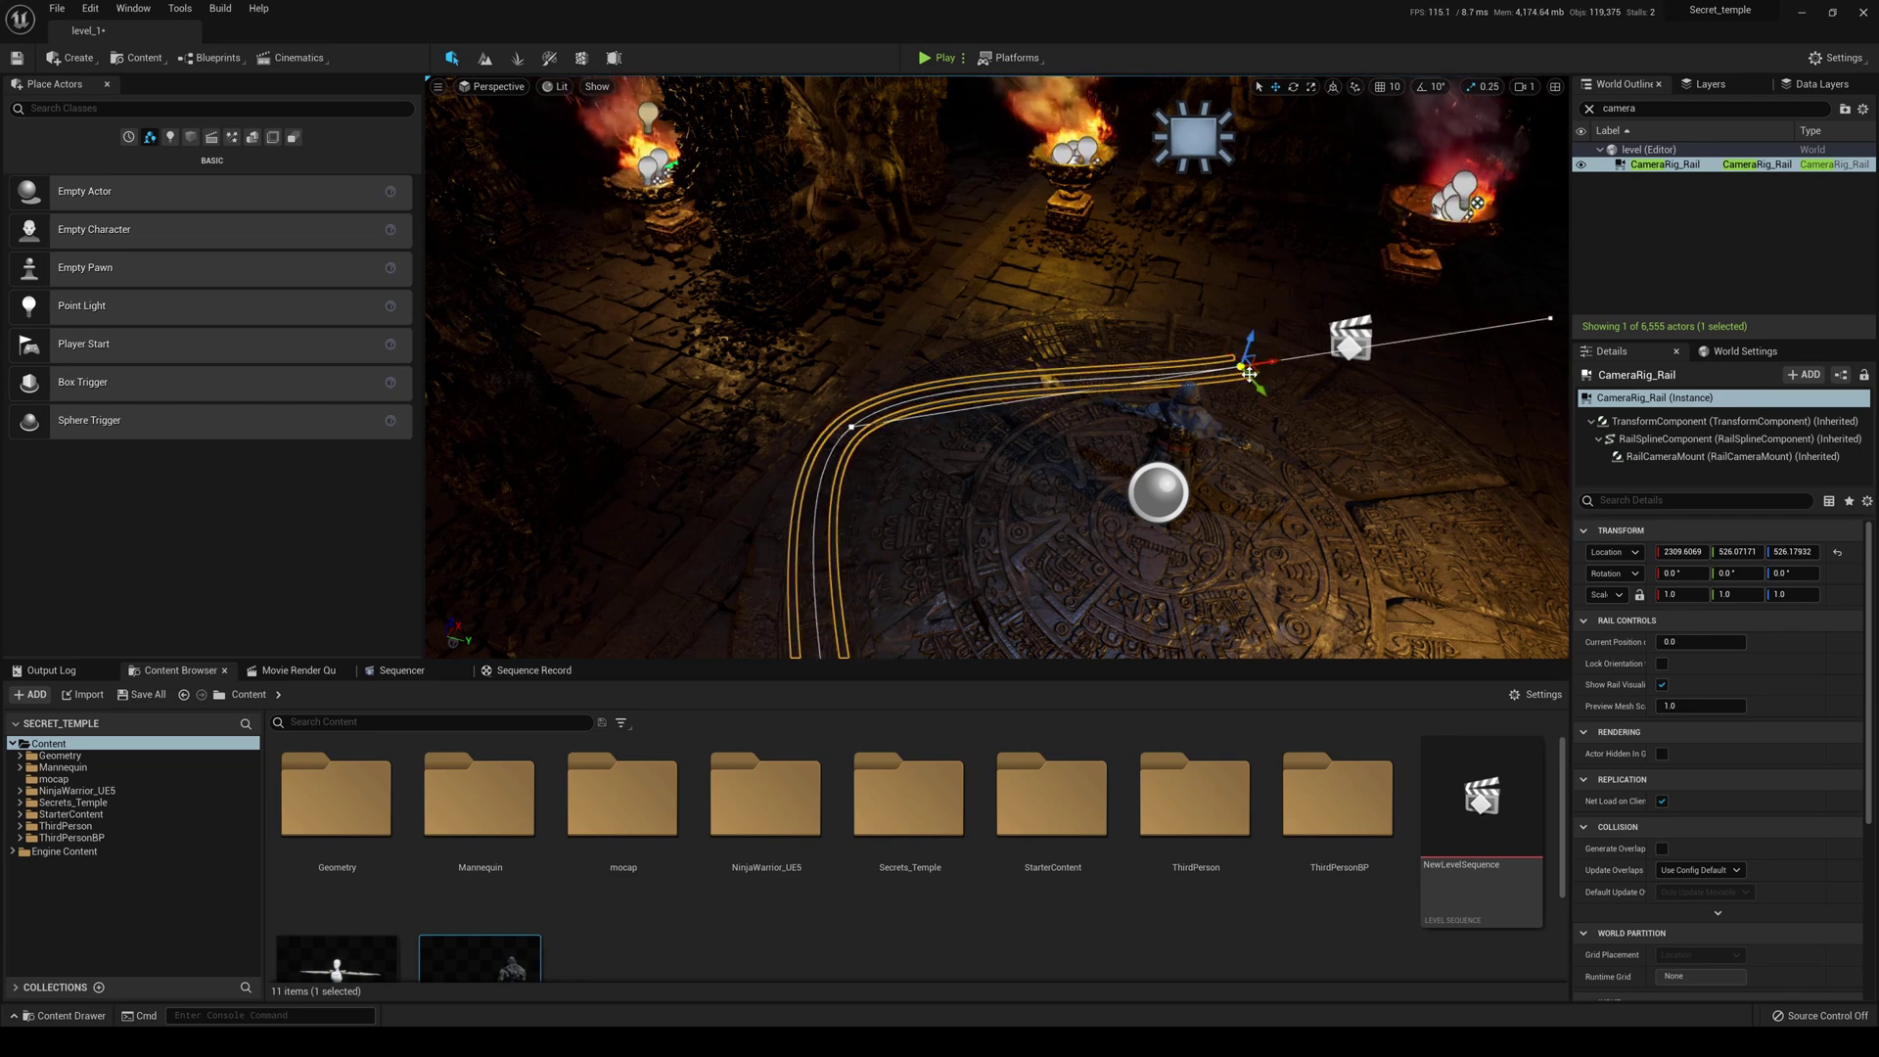
mouse_move(1272, 406)
right_mouse_down()
mouse_move(1224, 396)
mouse_move(1282, 406)
right_mouse_up()
left_click_drag(1266, 362, 1251, 328)
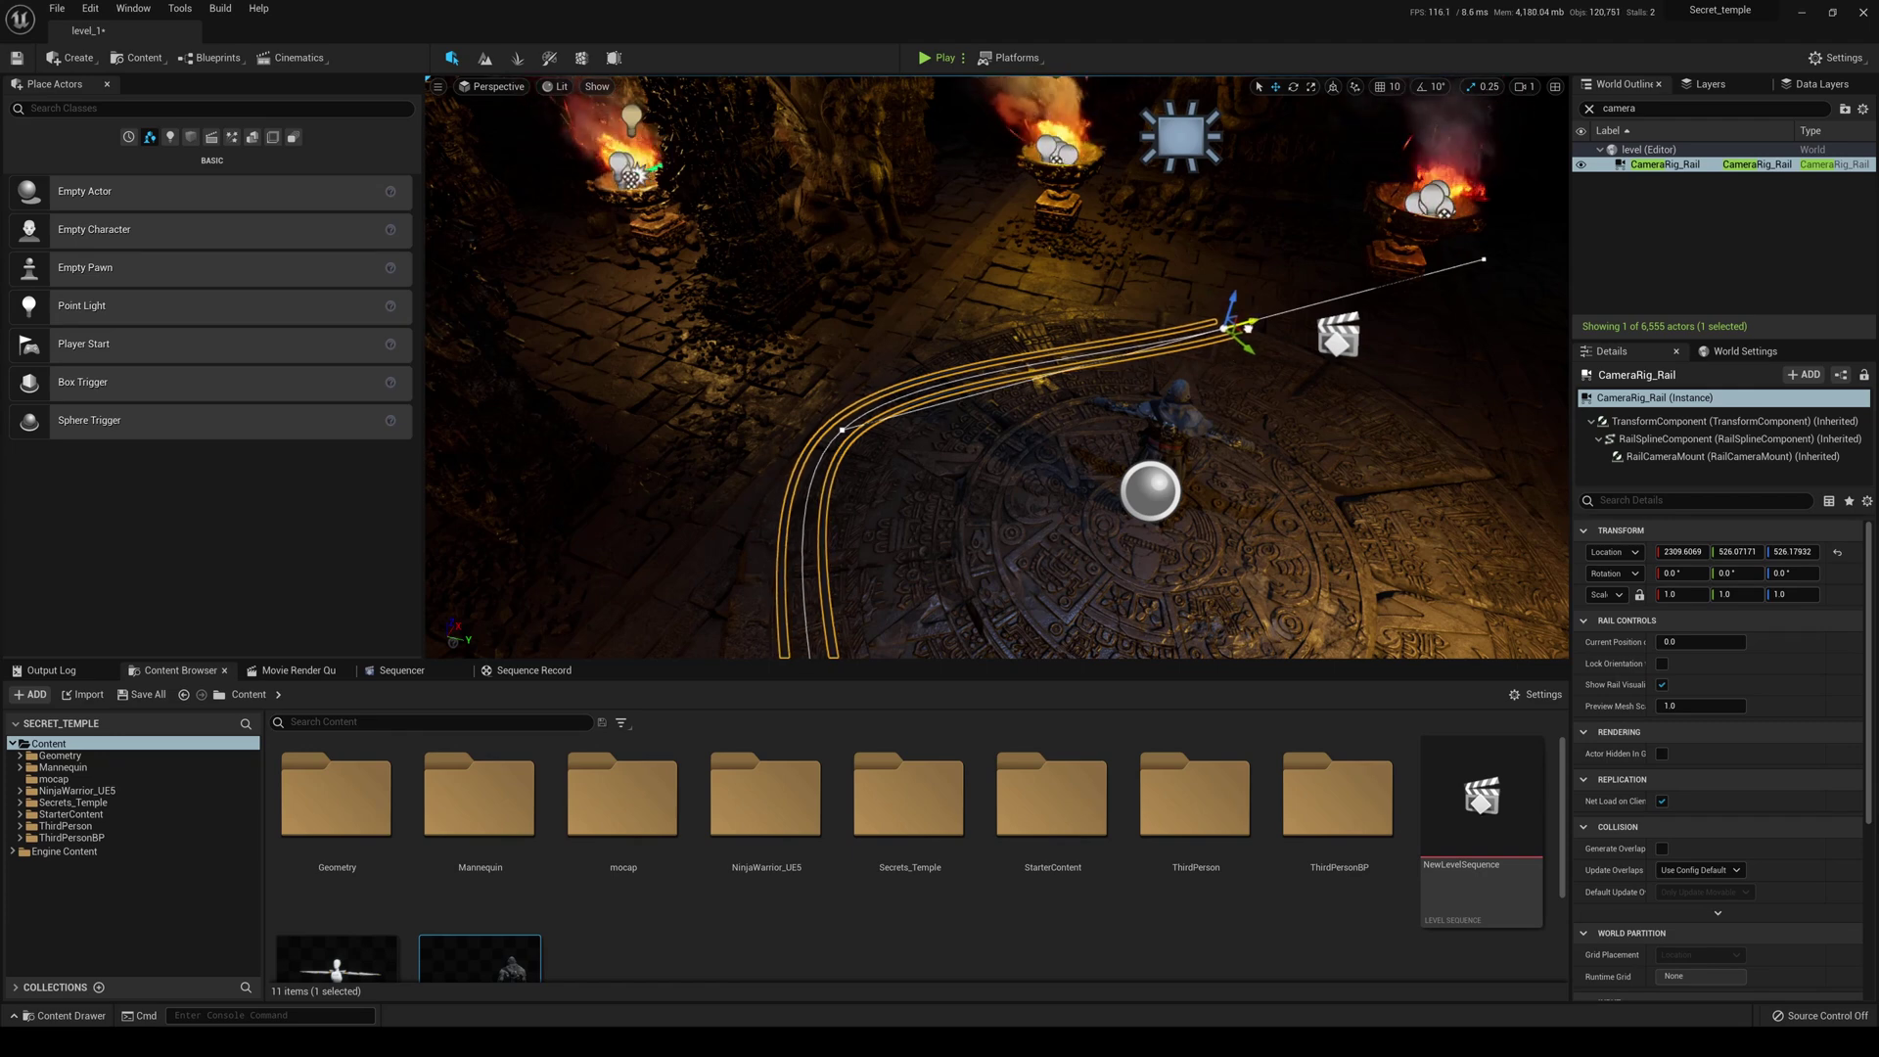
Add spline points down the circle's right side and bring the rail's end to the front near its start.
right_click_drag(1101, 238, 1280, 365)
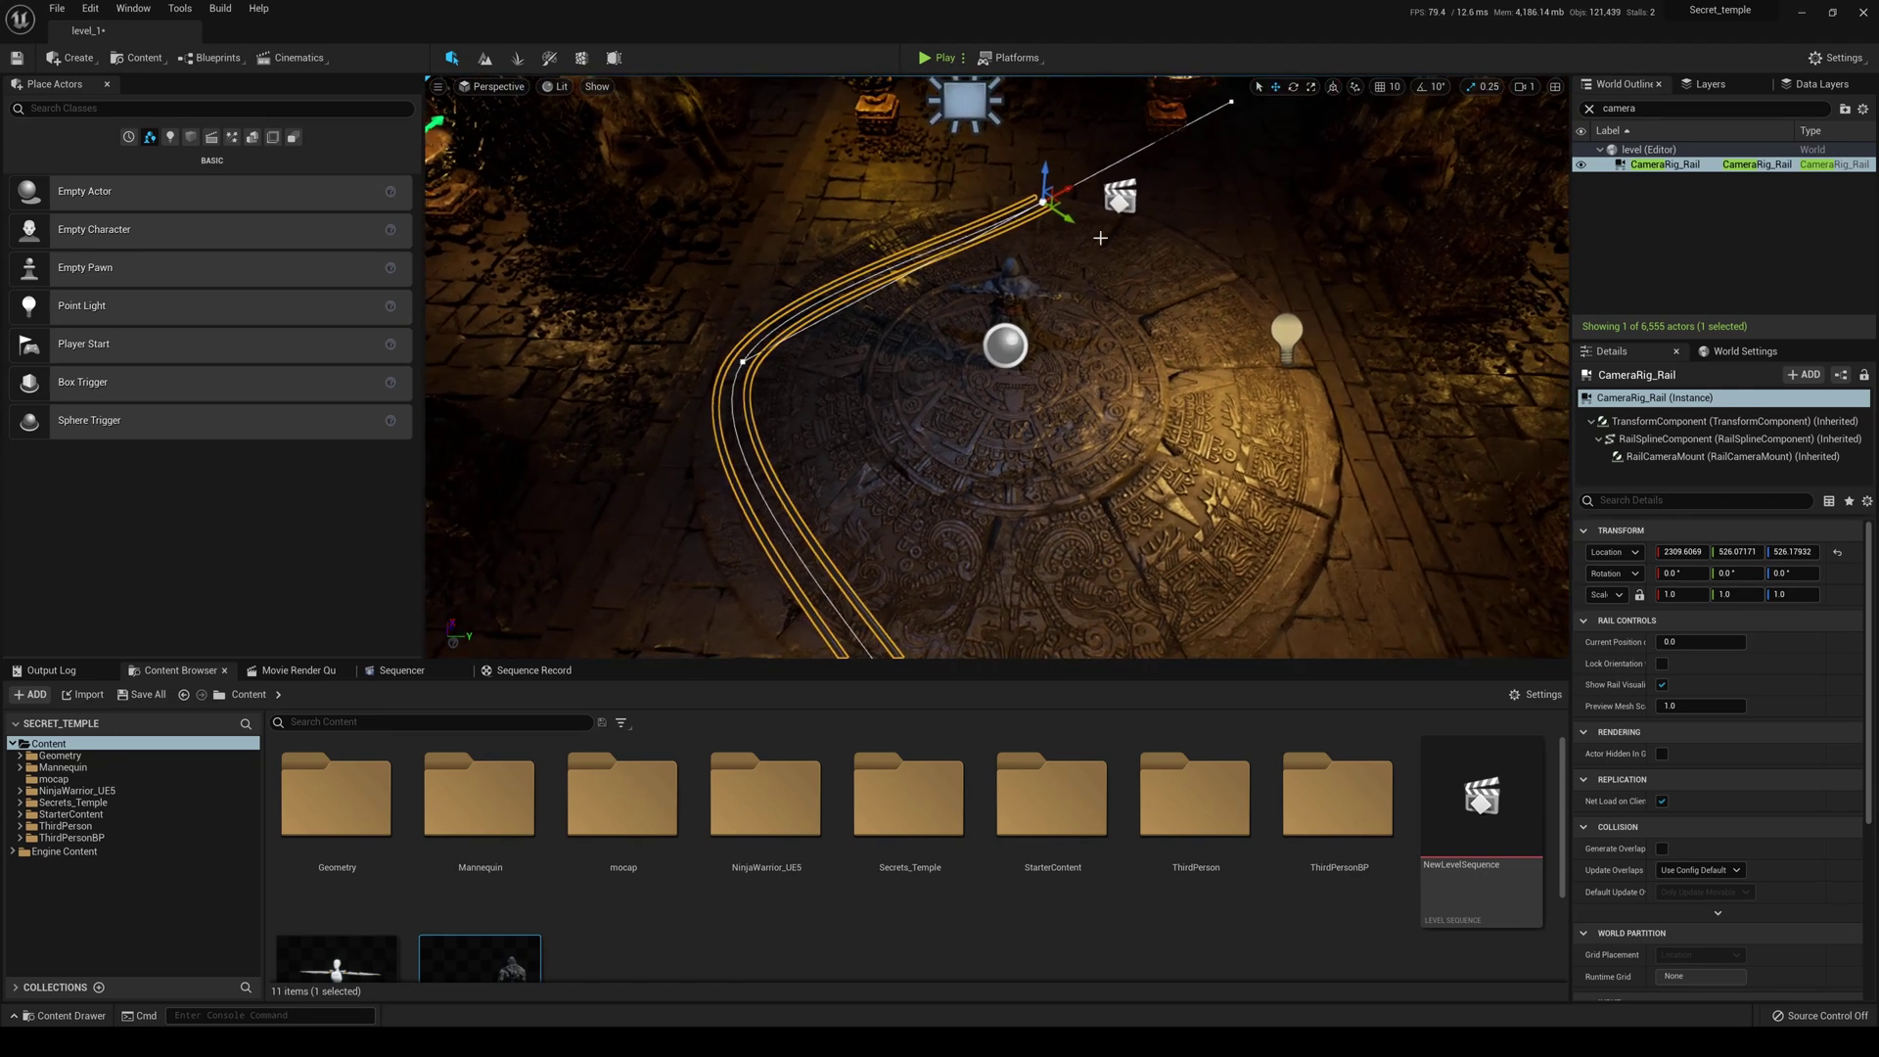
left_click_drag(1145, 250, 1374, 366)
right_click_drag(1374, 366, 1218, 306)
left_click_drag(1223, 316, 1054, 628)
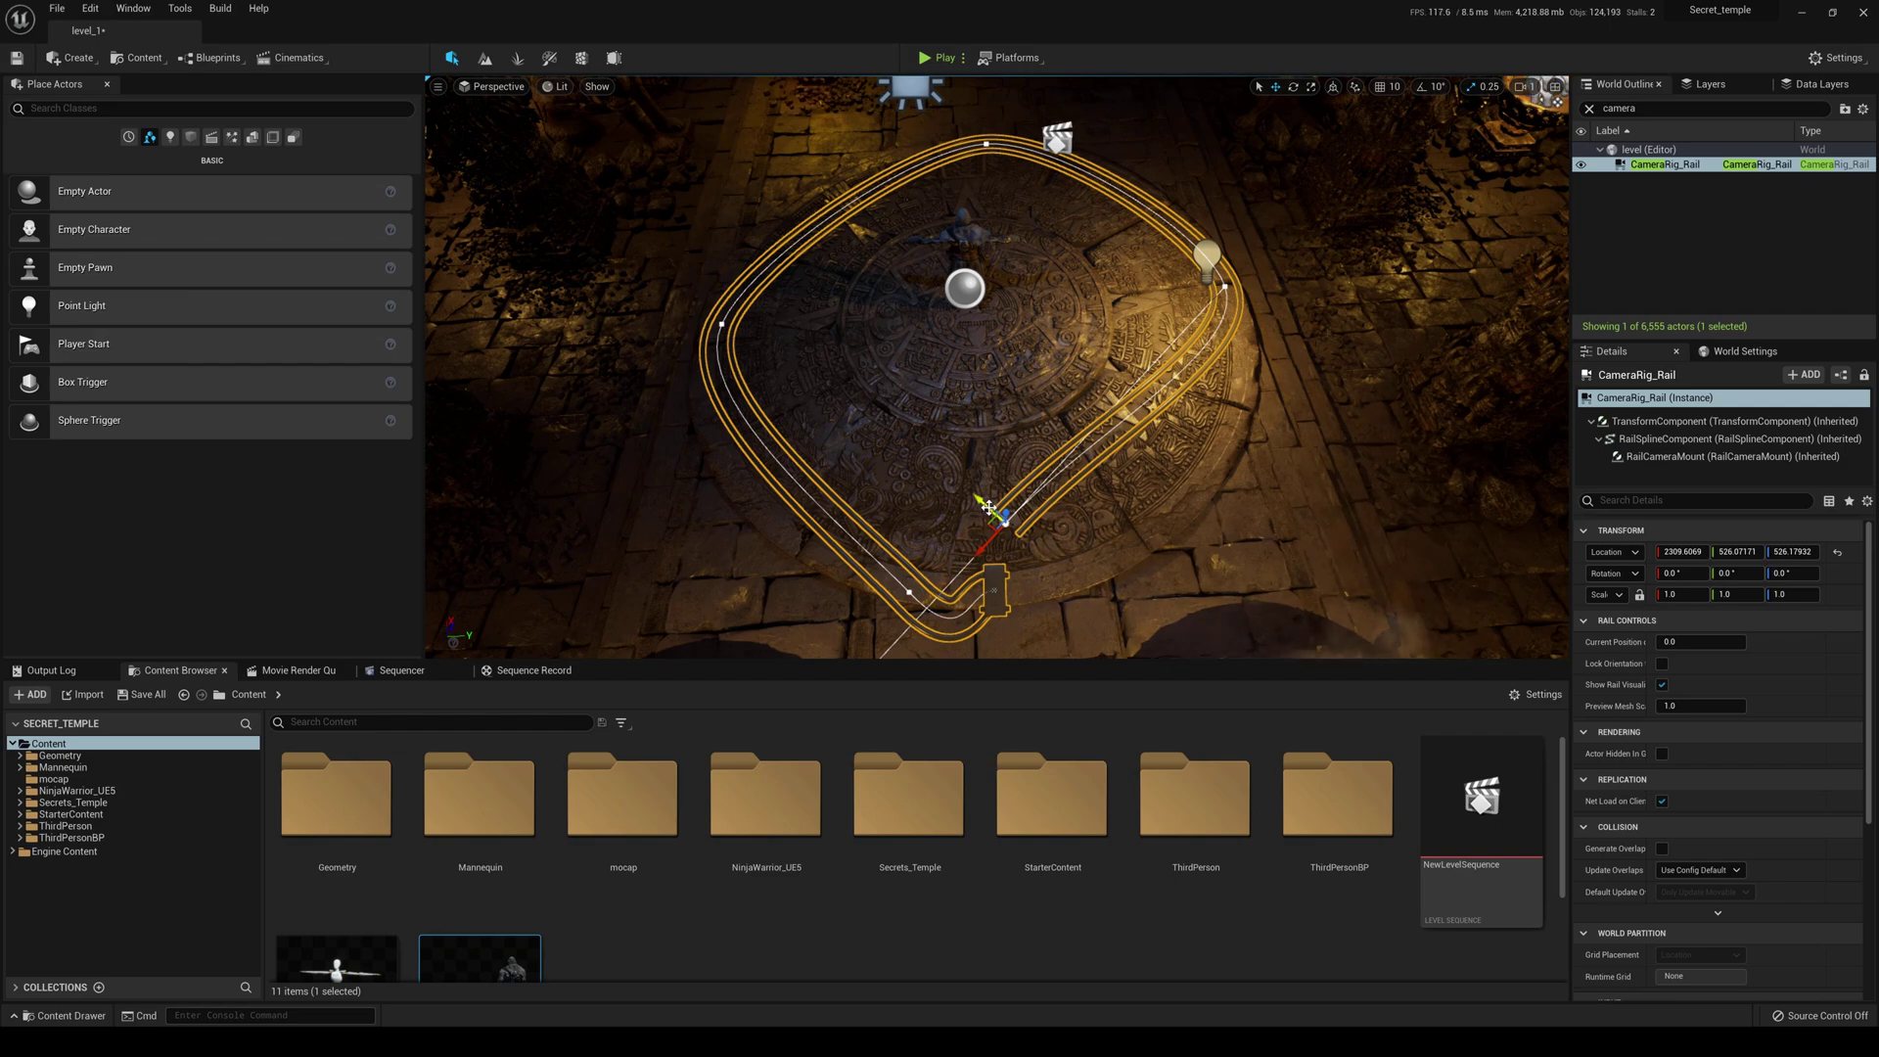
left_click_drag(989, 507, 1051, 580)
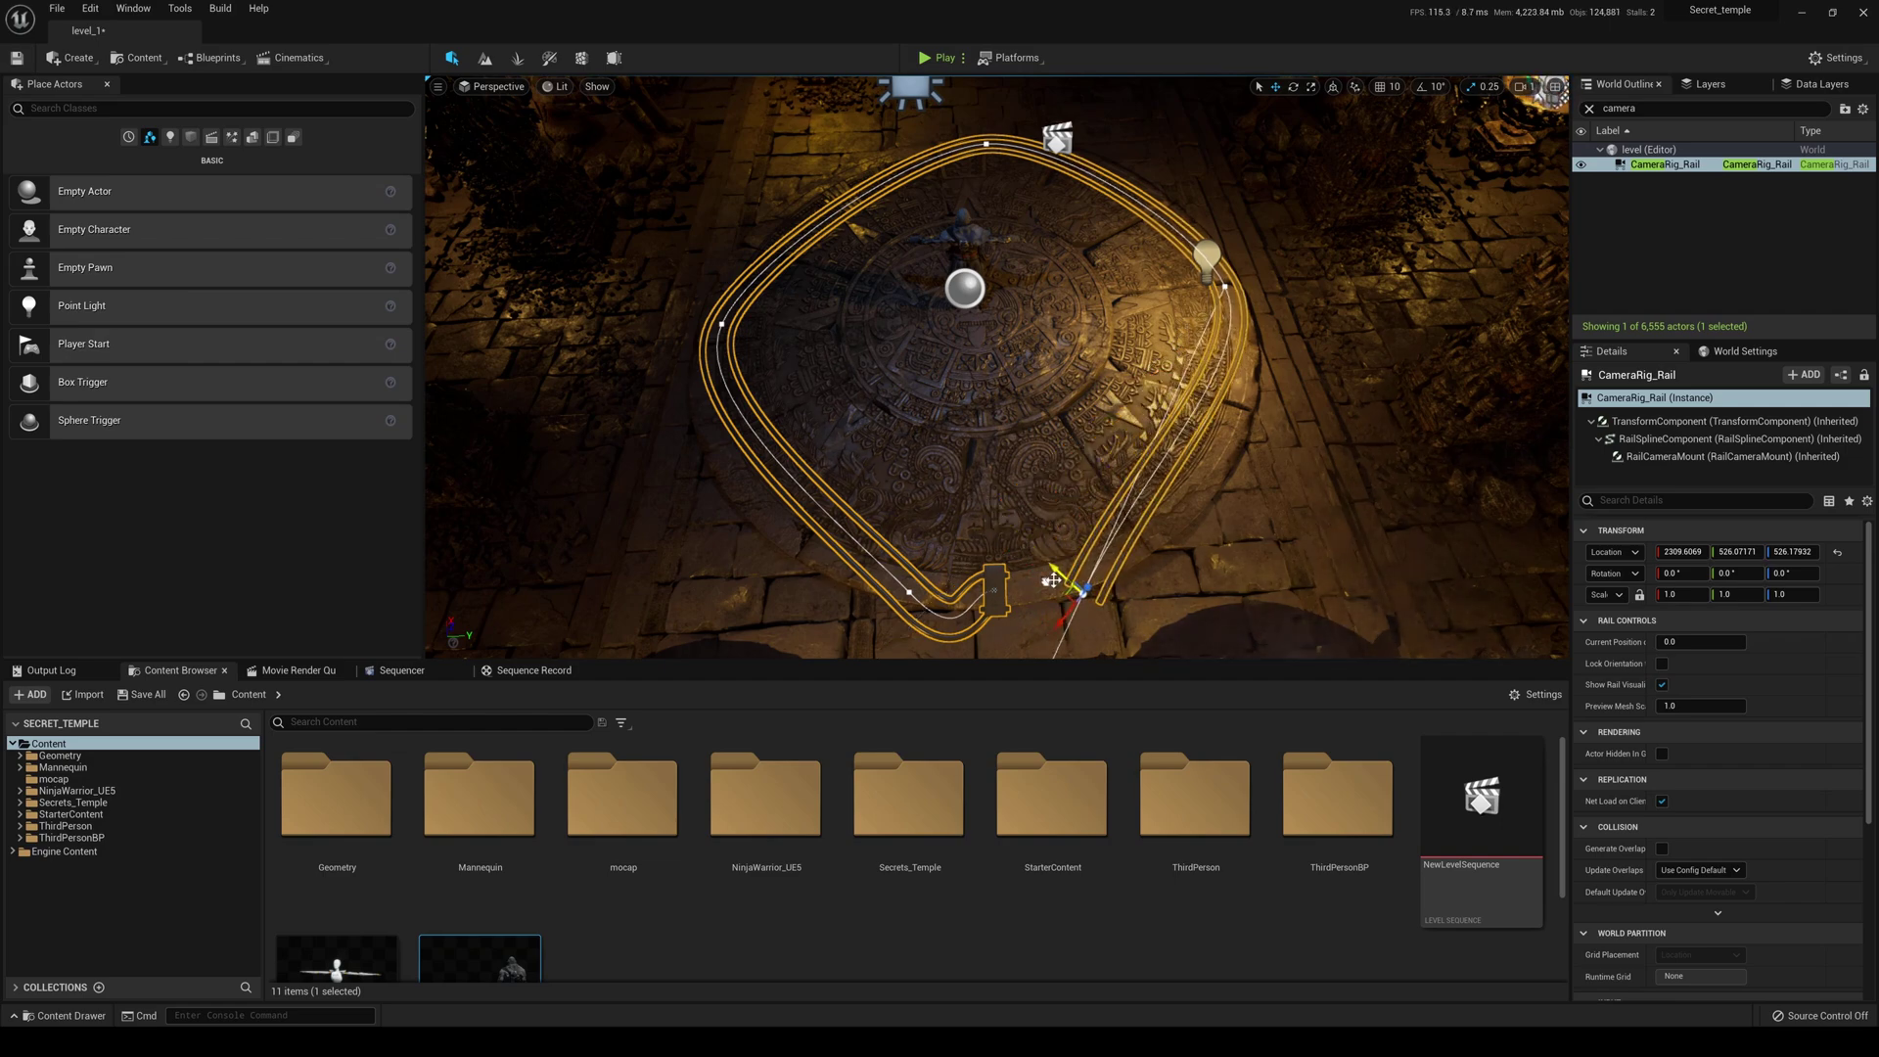
Soften the bend beside the rail's start and extend the rail's end with a new spline point that meets the start.
right_click_drag(1053, 580, 1062, 401)
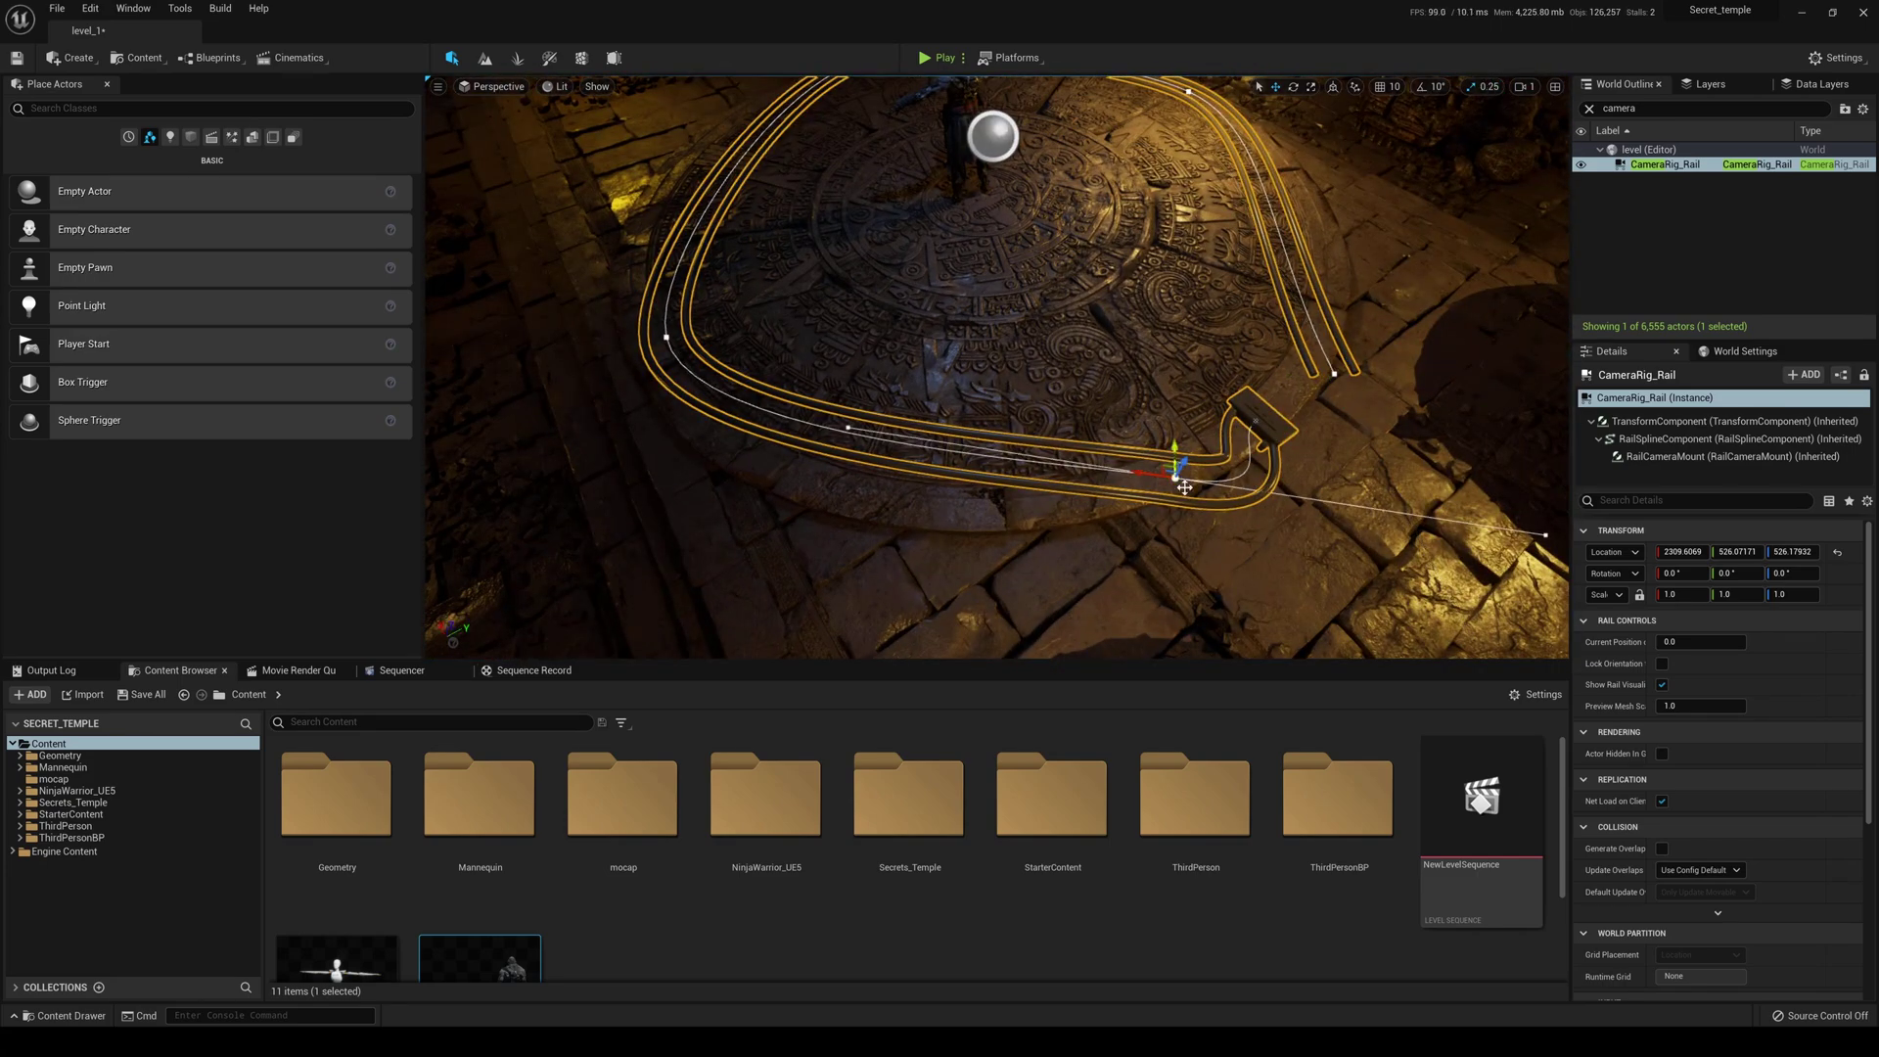
left_click_drag(1175, 475, 987, 447)
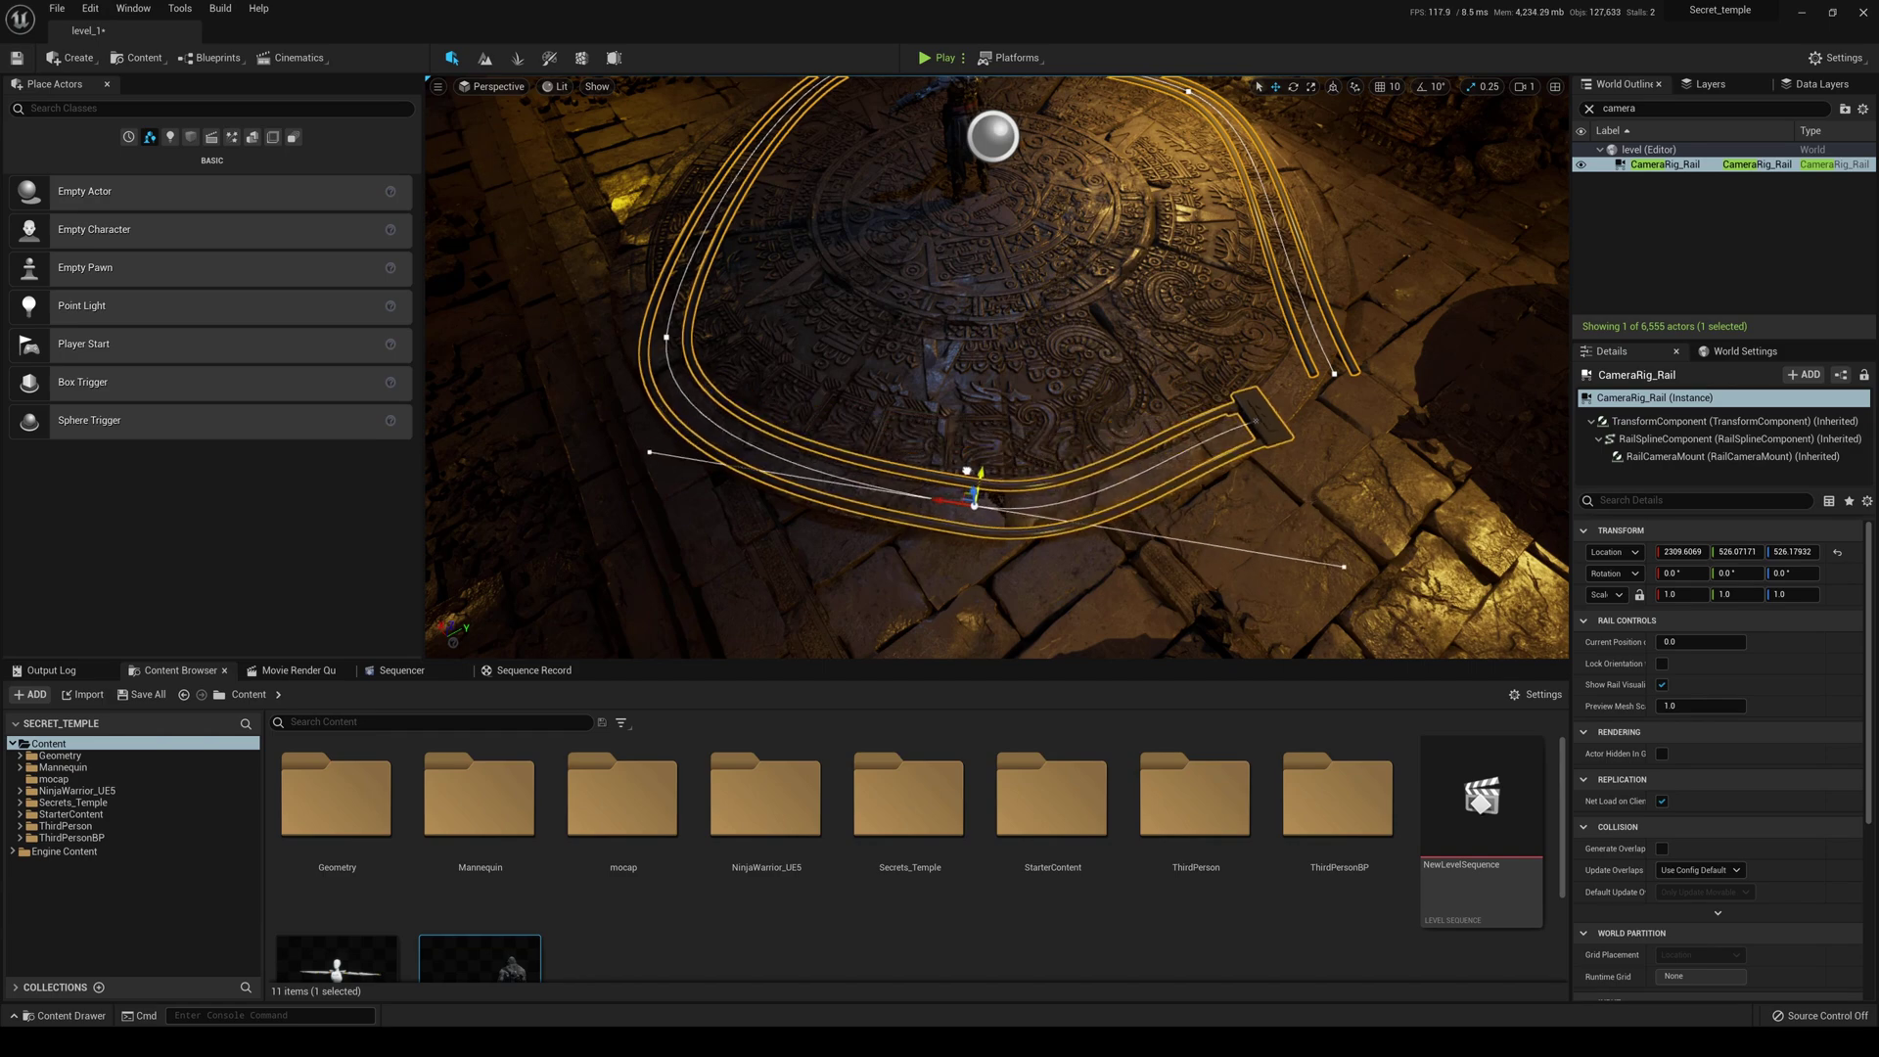
mouse_move(989, 482)
right_mouse_down()
mouse_move(1057, 460)
mouse_move(1116, 529)
mouse_move(989, 481)
right_mouse_up()
left_click(940, 467)
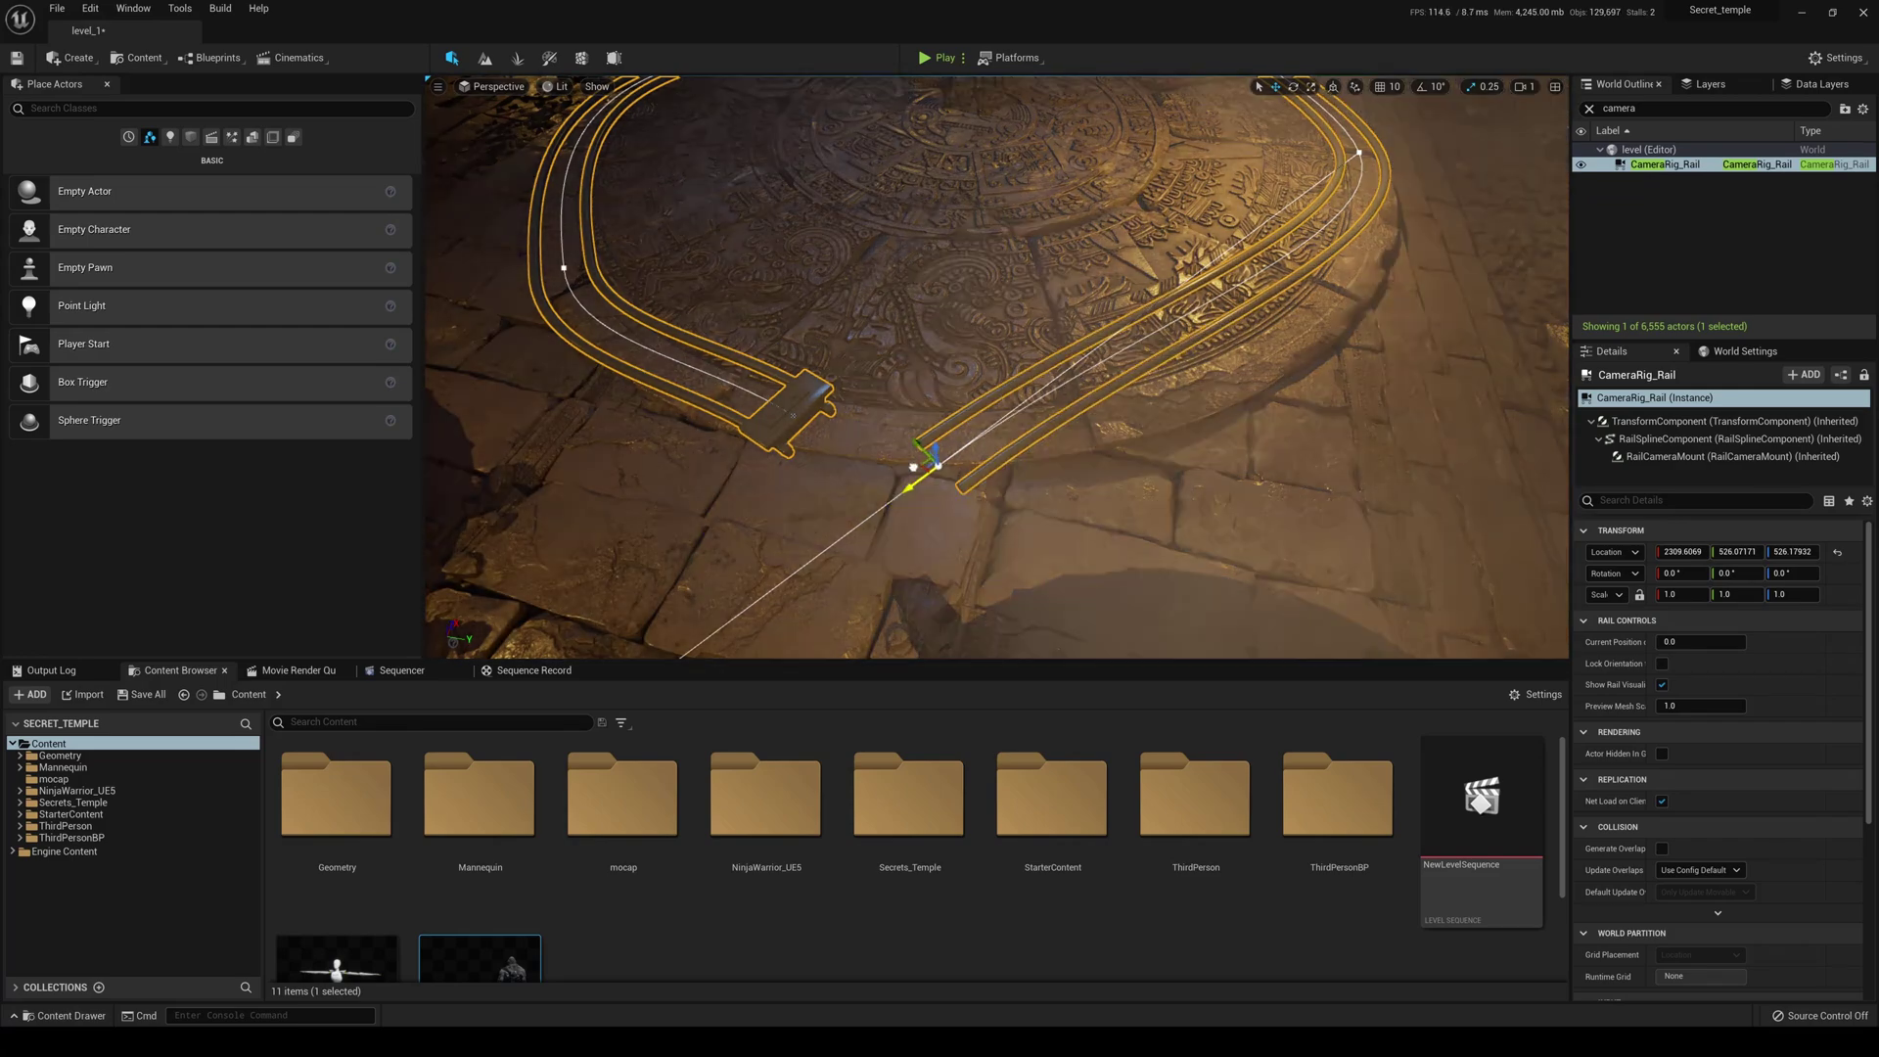
left_click_drag(913, 466, 833, 418, "alt")
right_click_drag(799, 425, 935, 411)
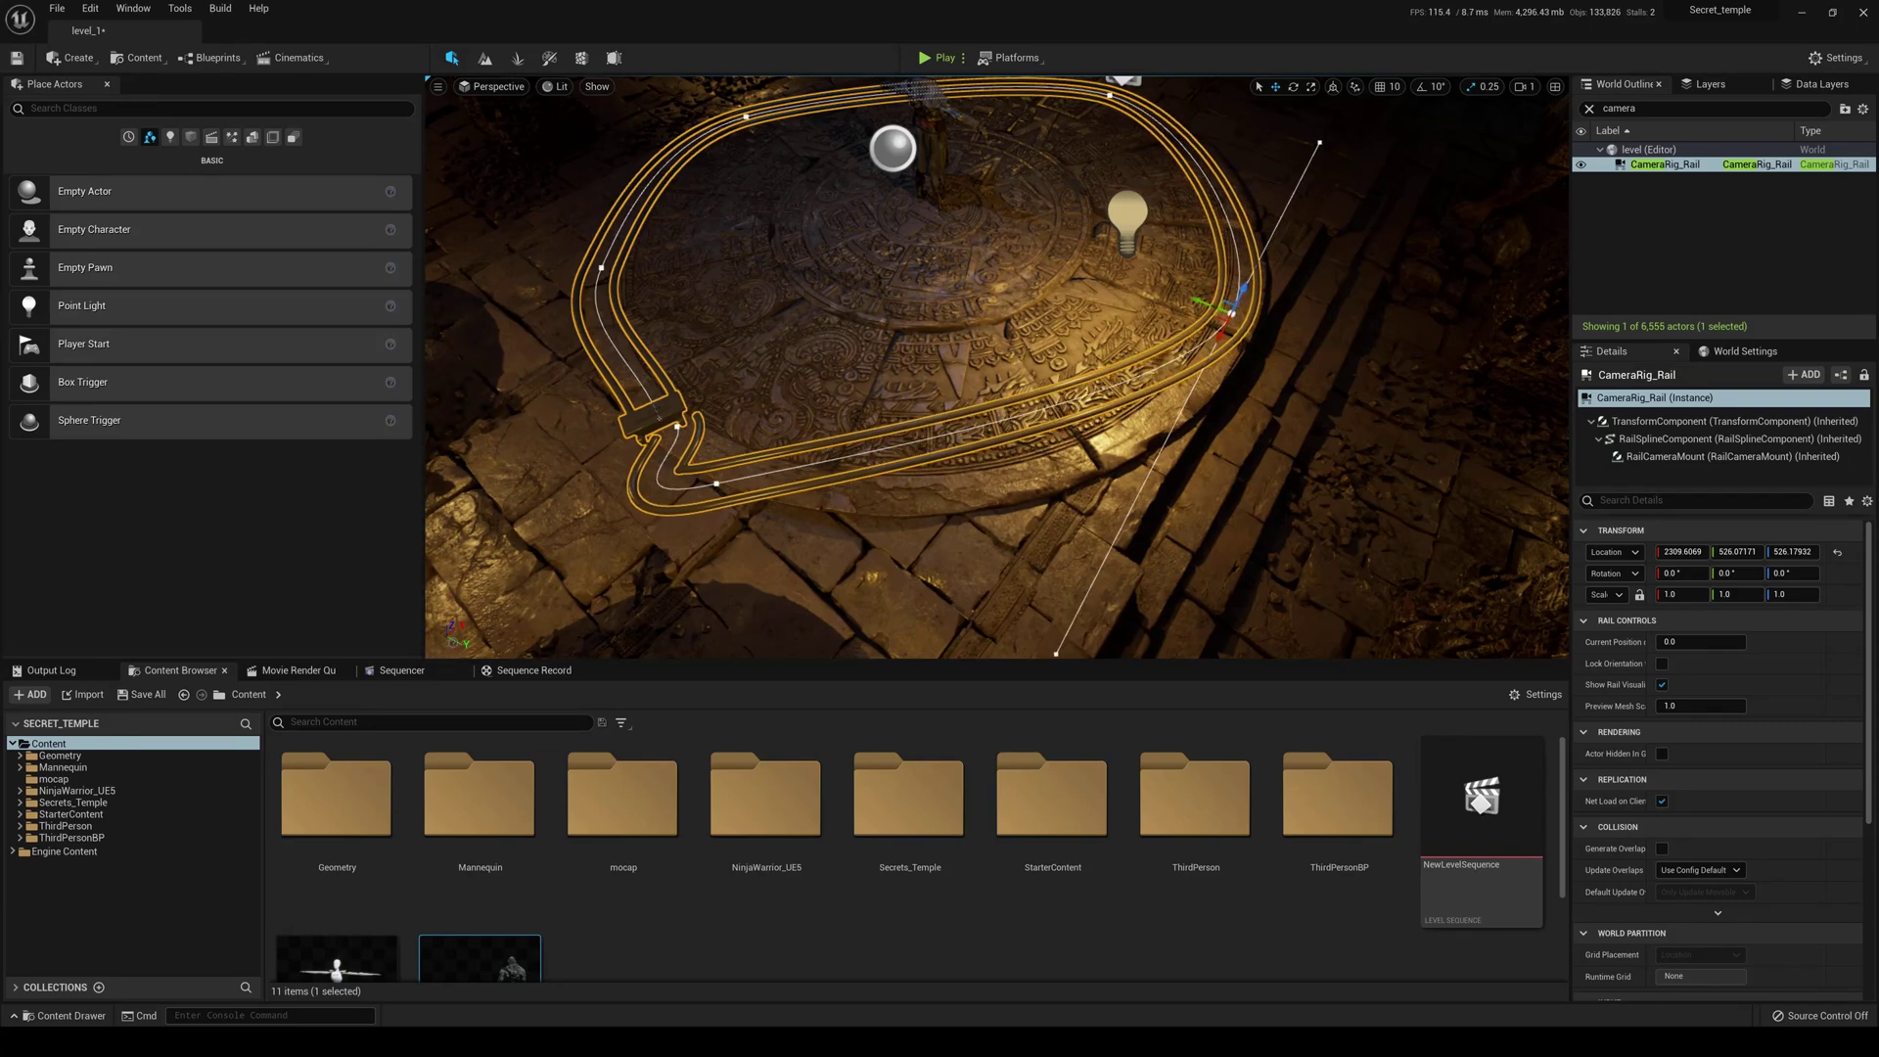
Reposition the spline points along the front and right side so the rail follows the circle's edge without a sharp kink.
mouse_move(743, 464)
right_mouse_down()
mouse_move(764, 460)
mouse_move(743, 464)
right_mouse_up()
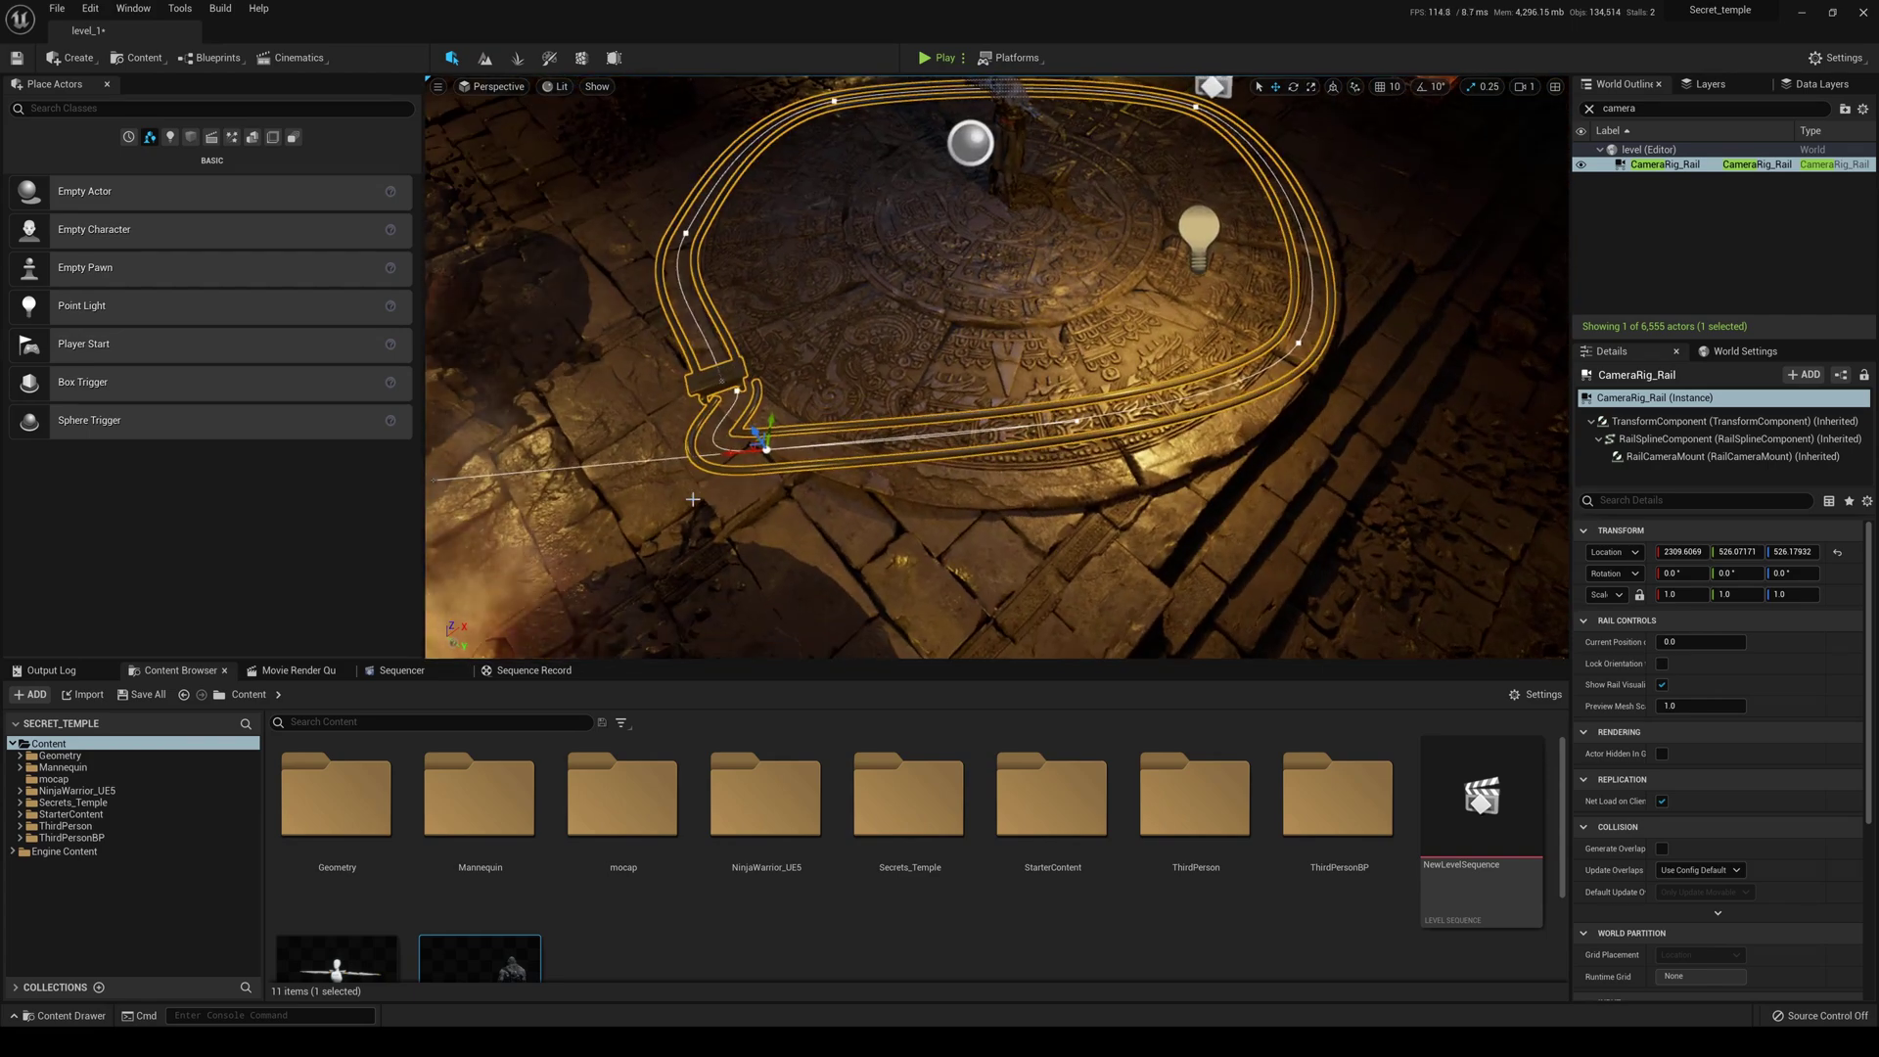
left_click_drag(743, 464, 997, 451)
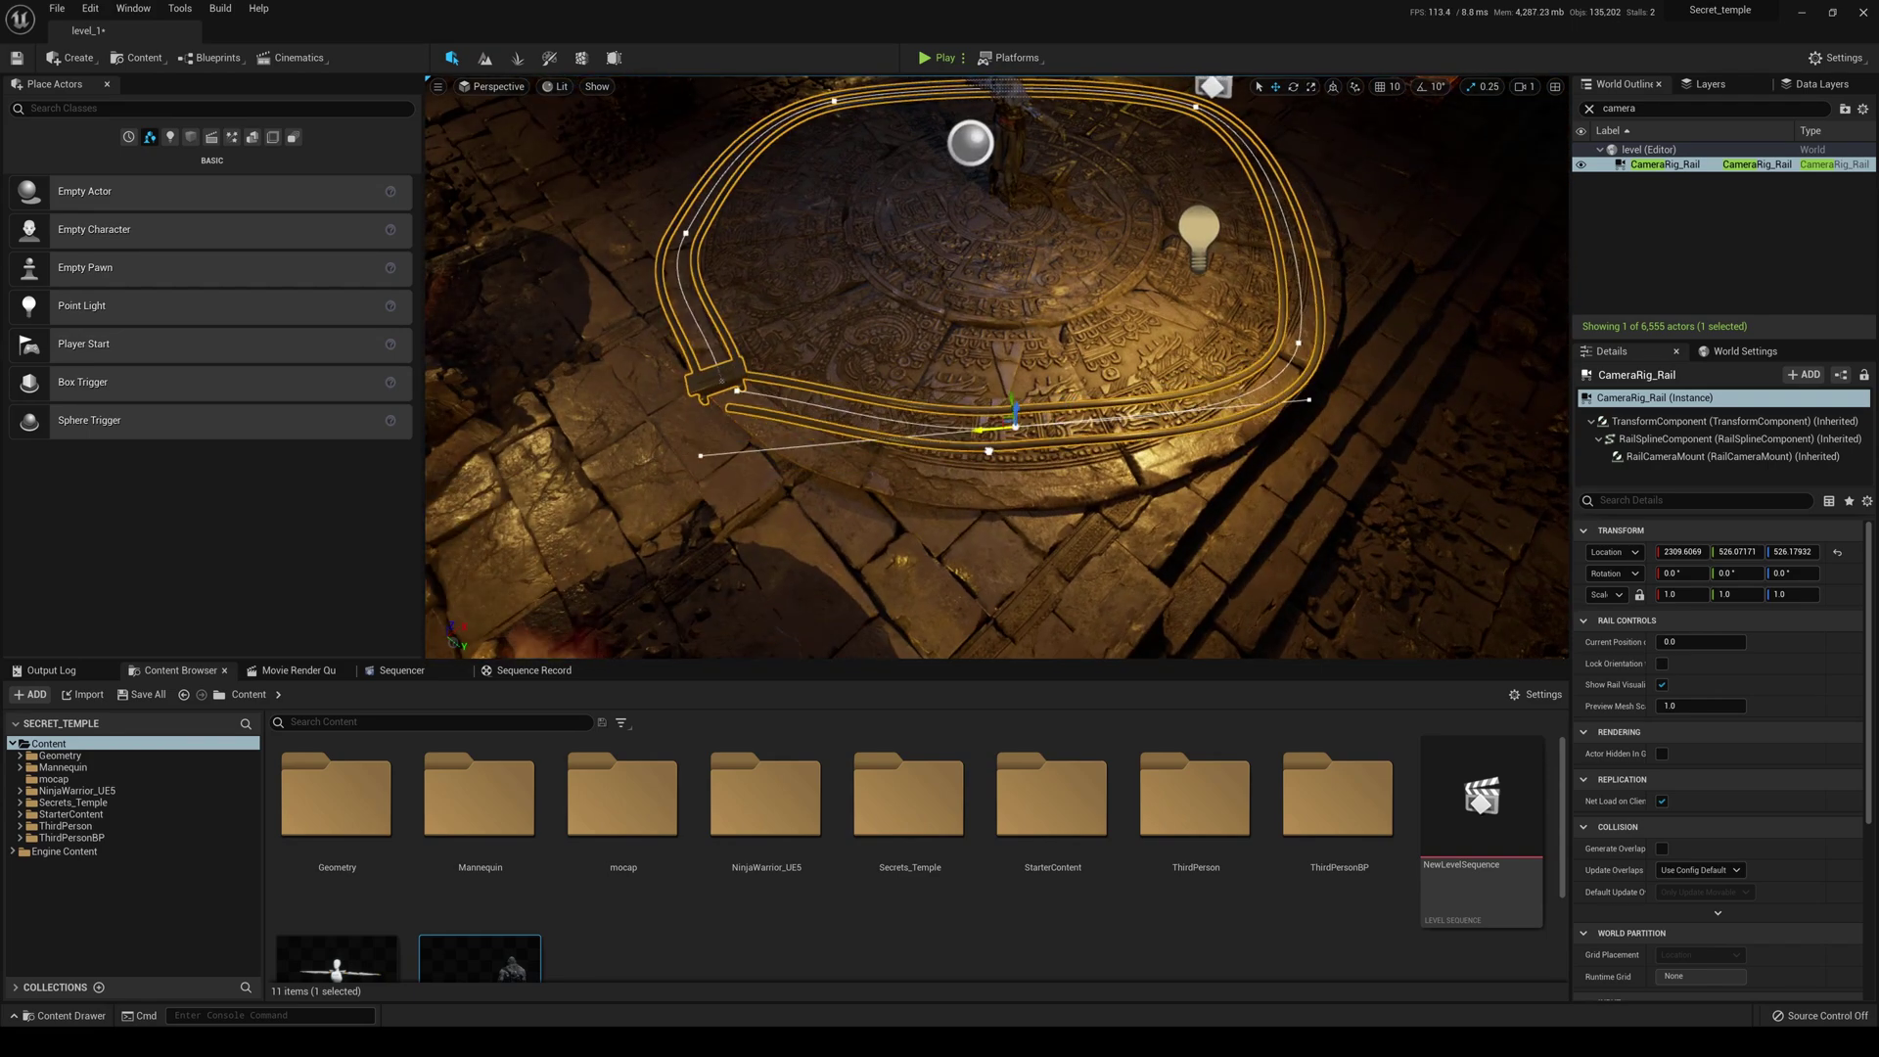
mouse_move(997, 451)
right_mouse_down()
mouse_move(940, 451)
mouse_move(996, 451)
right_mouse_up()
left_click_drag(1014, 448, 1071, 461)
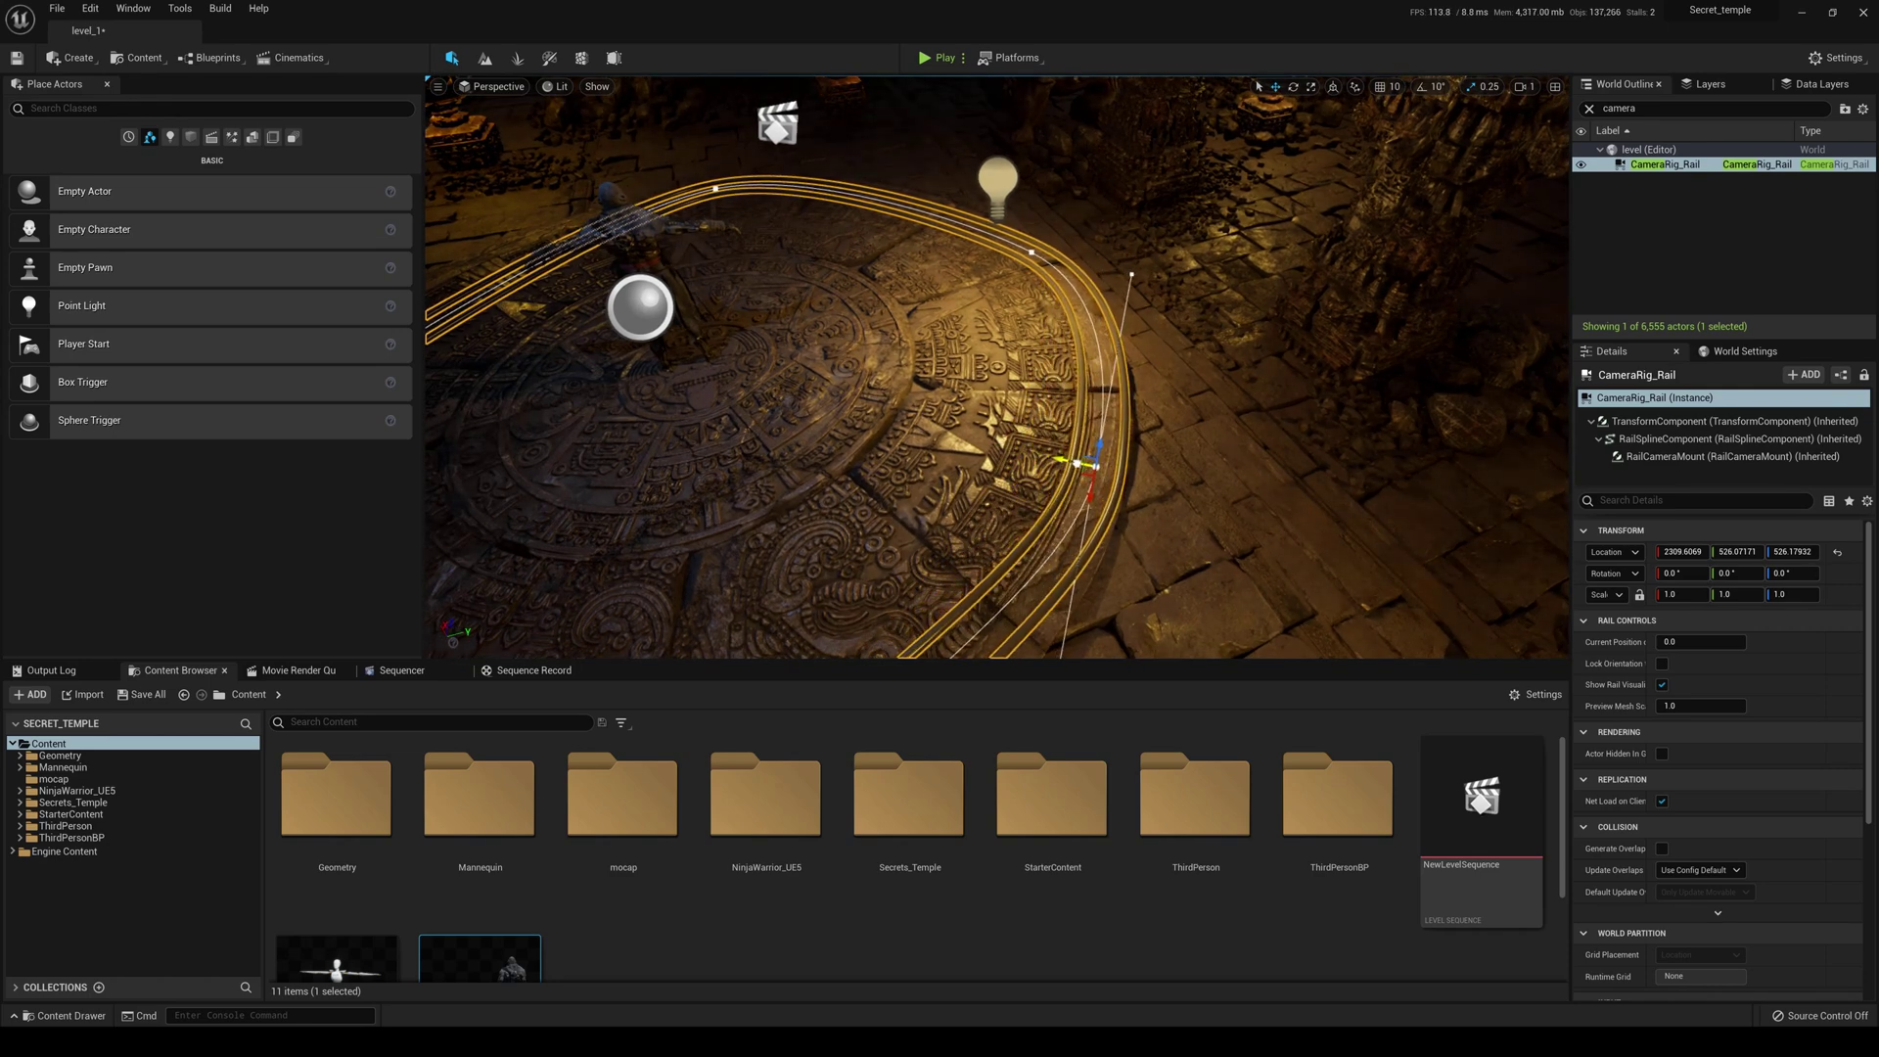
Rotate the rail's starting spline point so the loop's ends line up, and round out the bend at the back left.
mouse_move(993, 480)
right_mouse_down()
mouse_move(861, 481)
mouse_move(993, 481)
right_mouse_up()
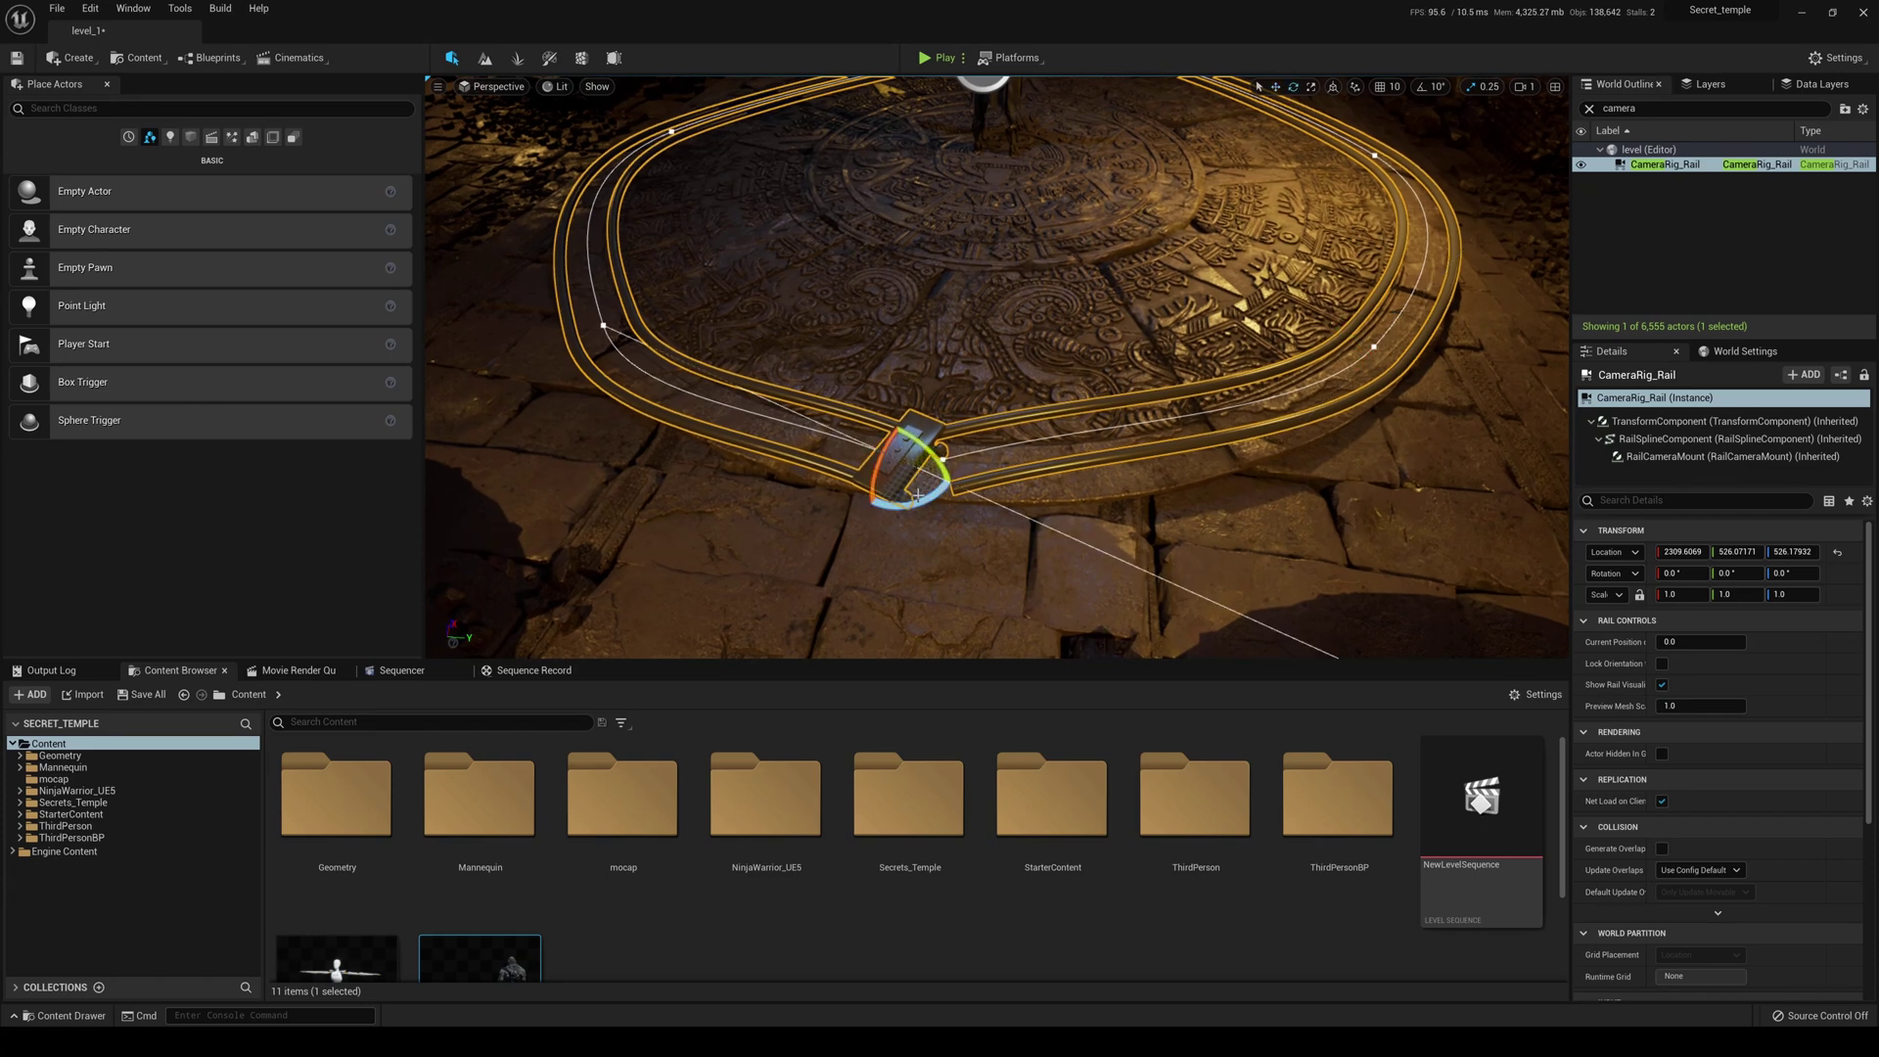
left_click_drag(955, 499, 963, 508)
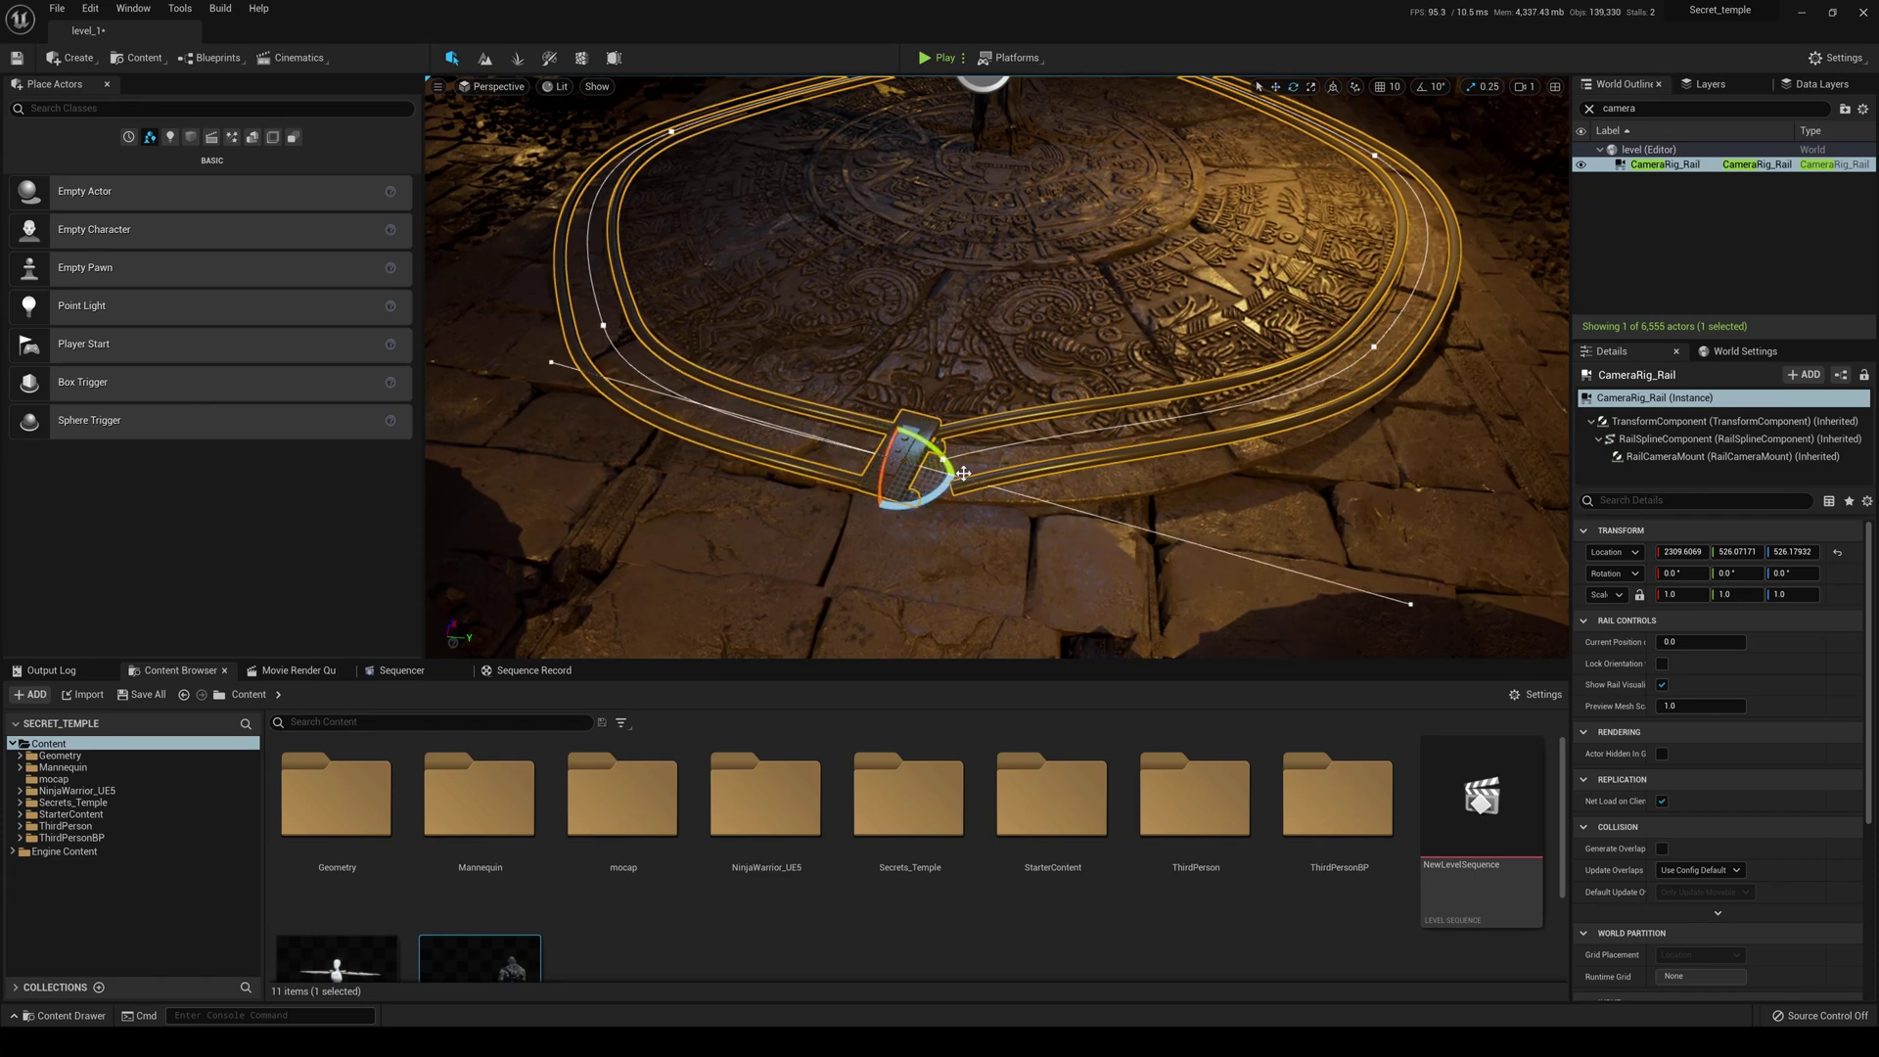
left_click(966, 471)
left_click(952, 467)
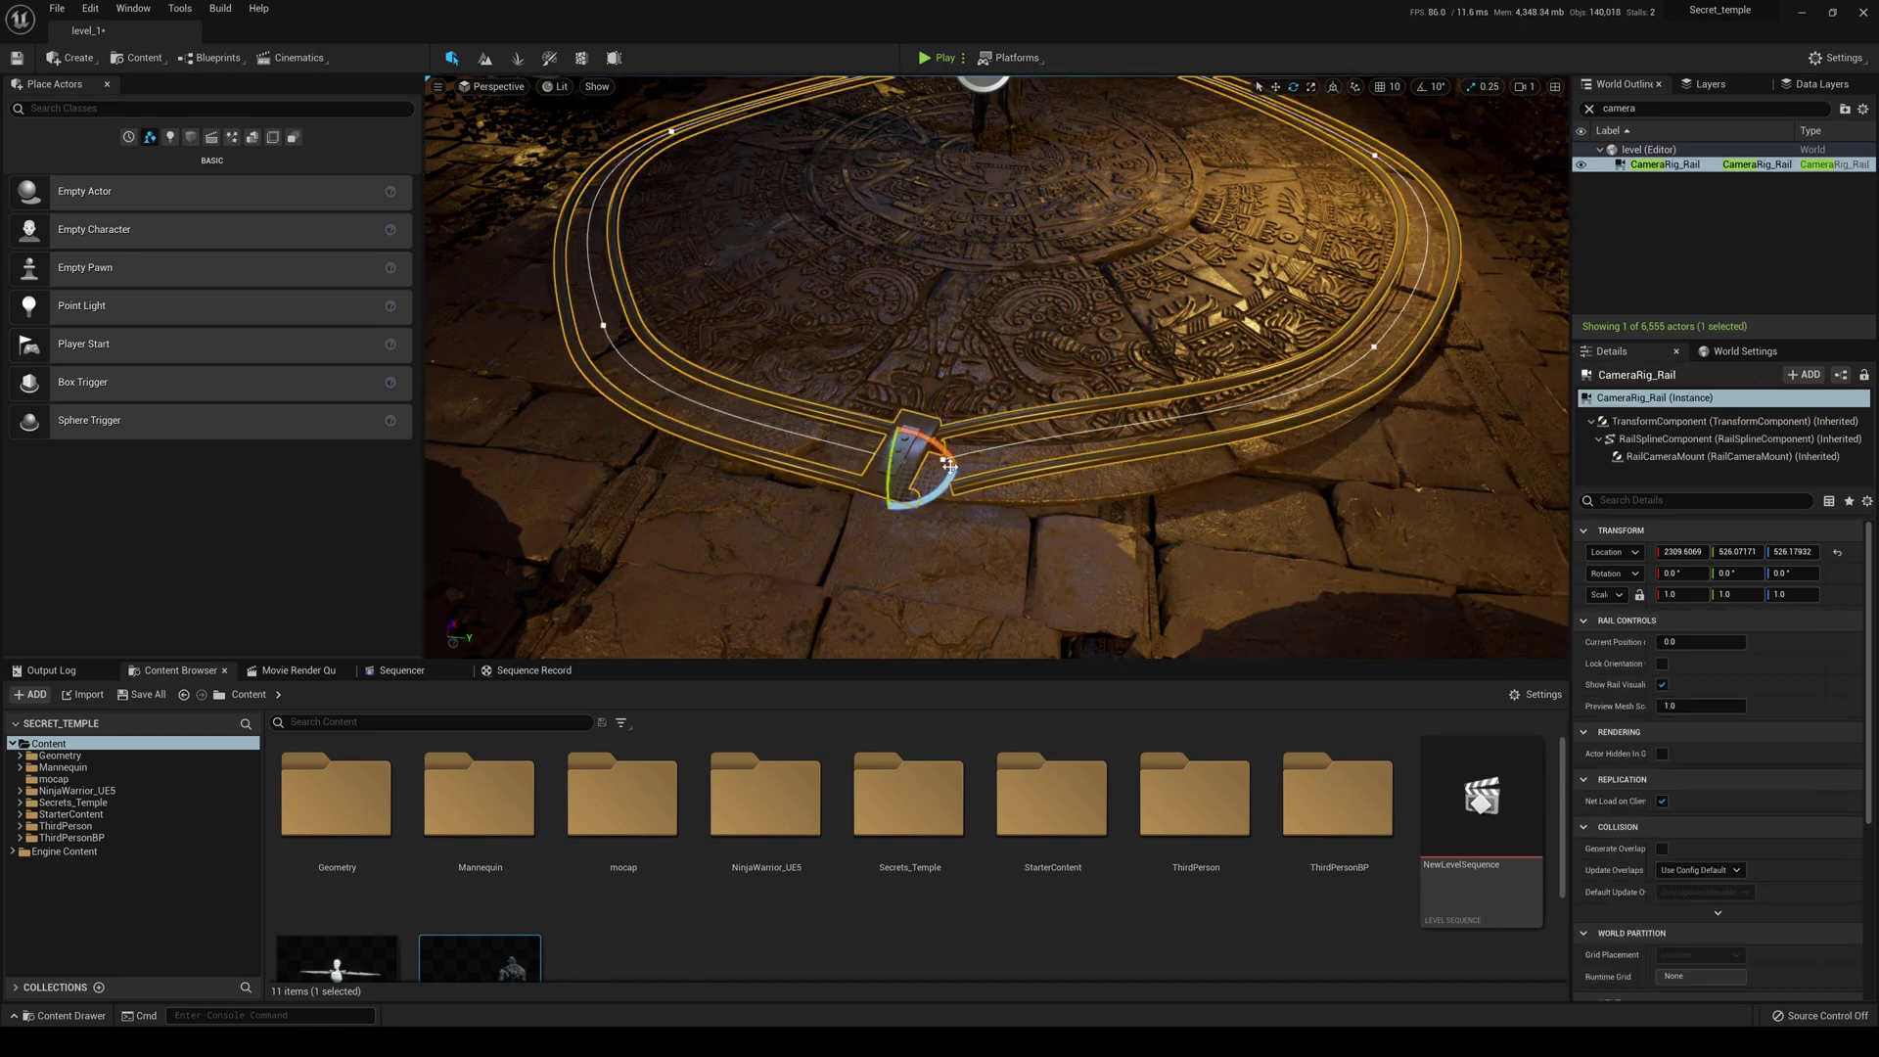
left_click_drag(954, 502, 994, 500)
right_click_drag(967, 500, 1309, 263)
key("w")
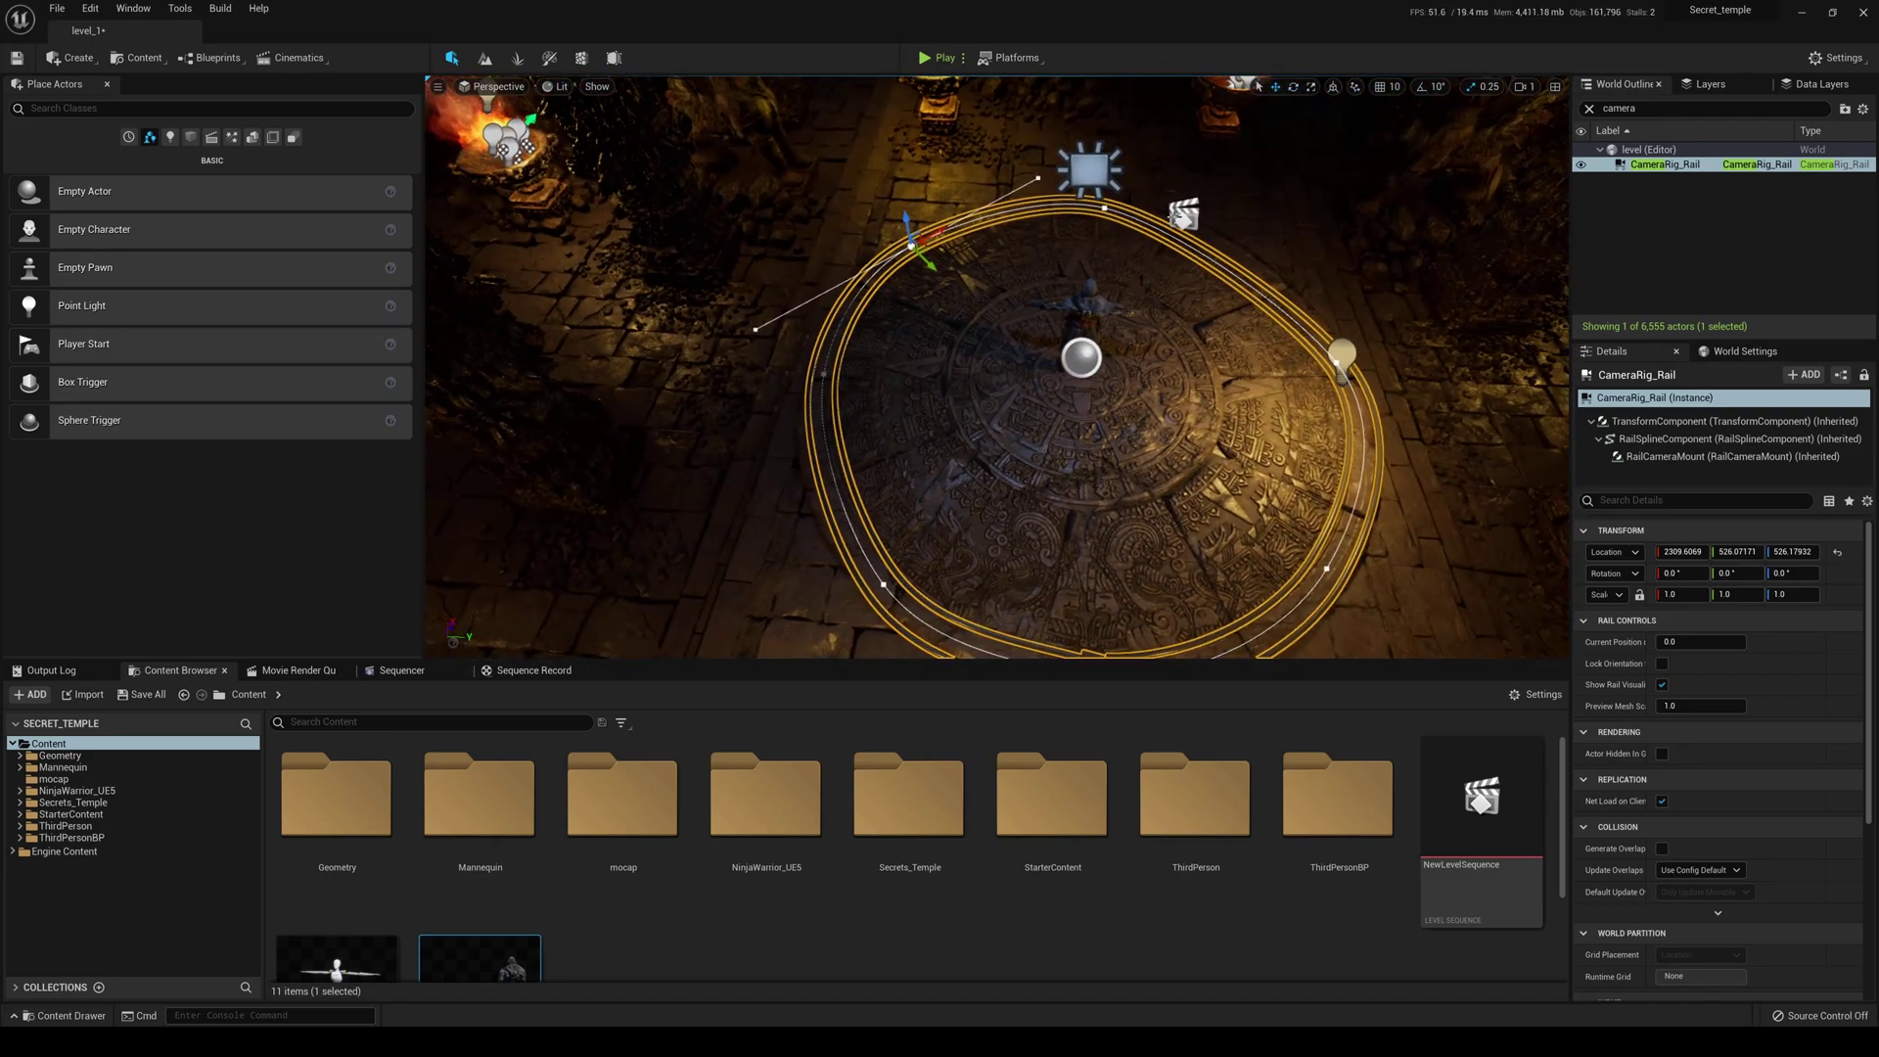
Round out the bend at the rail's back right by adjusting its spline points, and hide the editor gizmos to check the circle.
left_click_drag(1130, 223, 1238, 243)
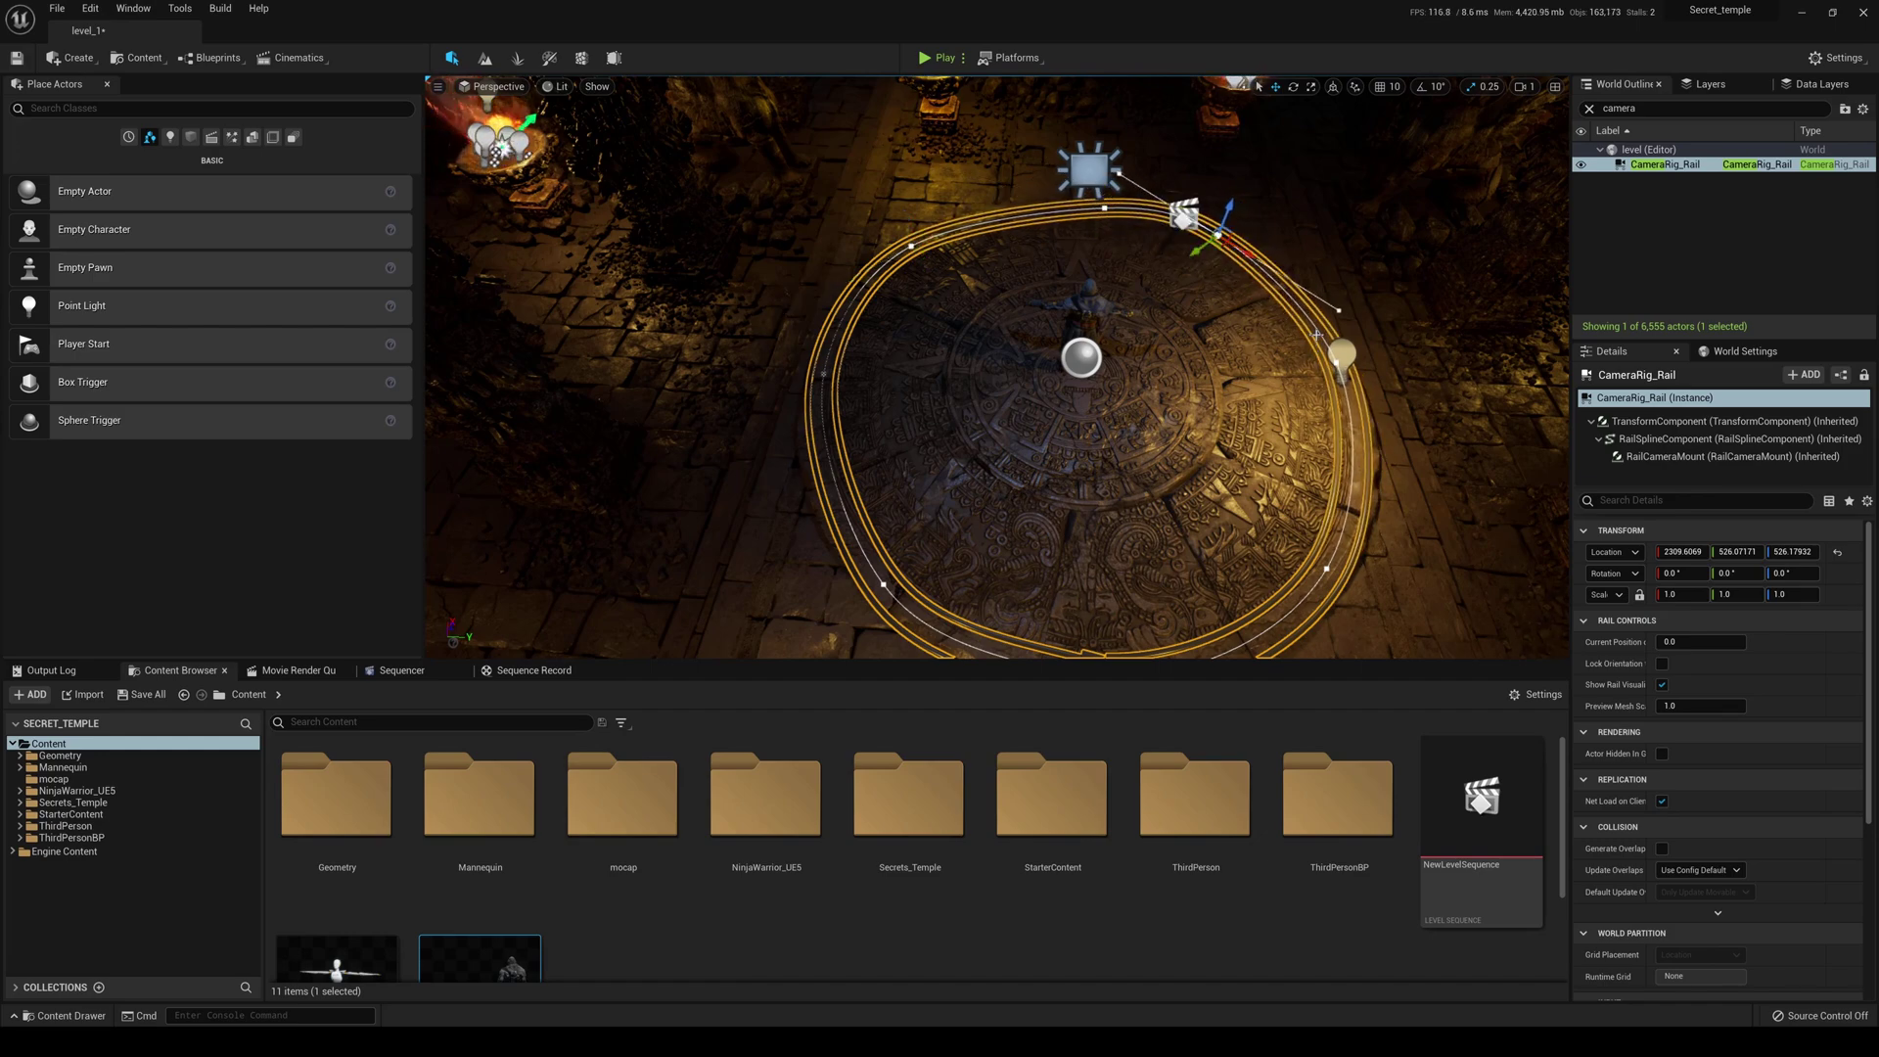
right_click_drag(1317, 334, 1314, 311)
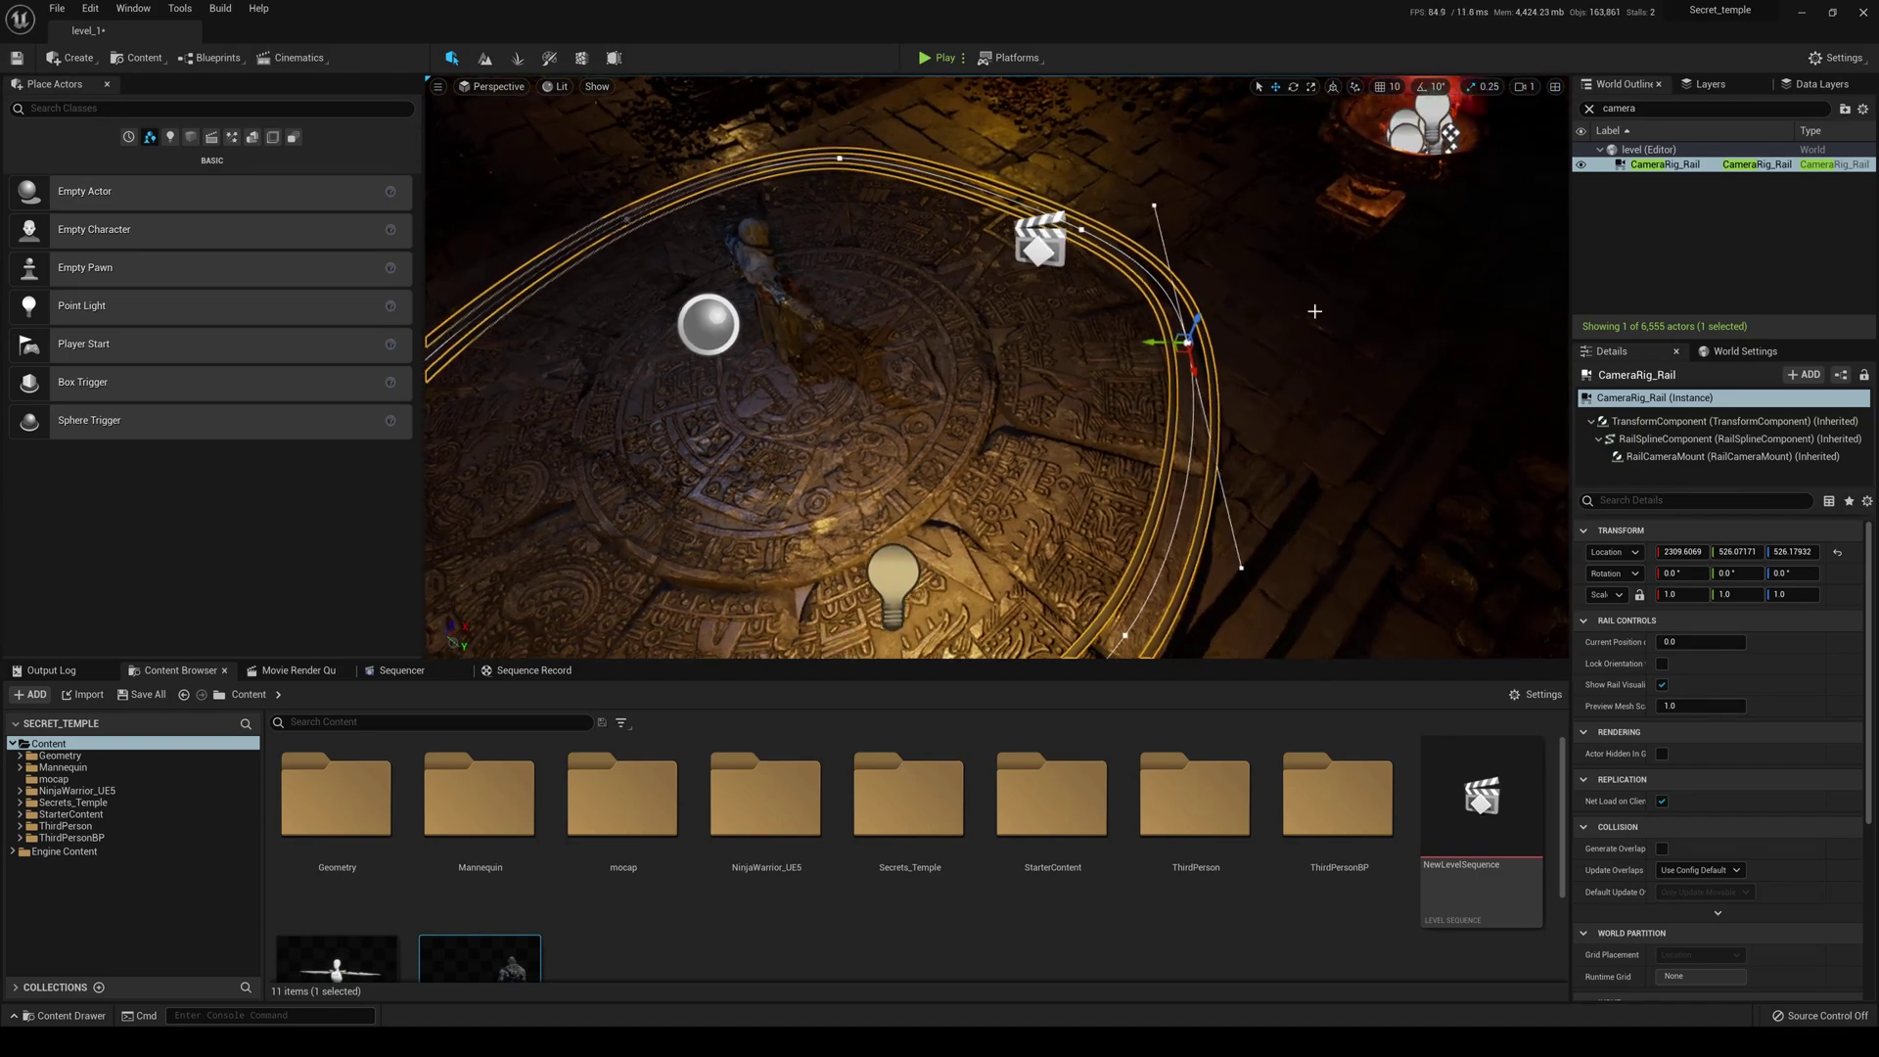
left_click_drag(1159, 351, 1144, 348)
right_click_drag(1145, 348, 1027, 348)
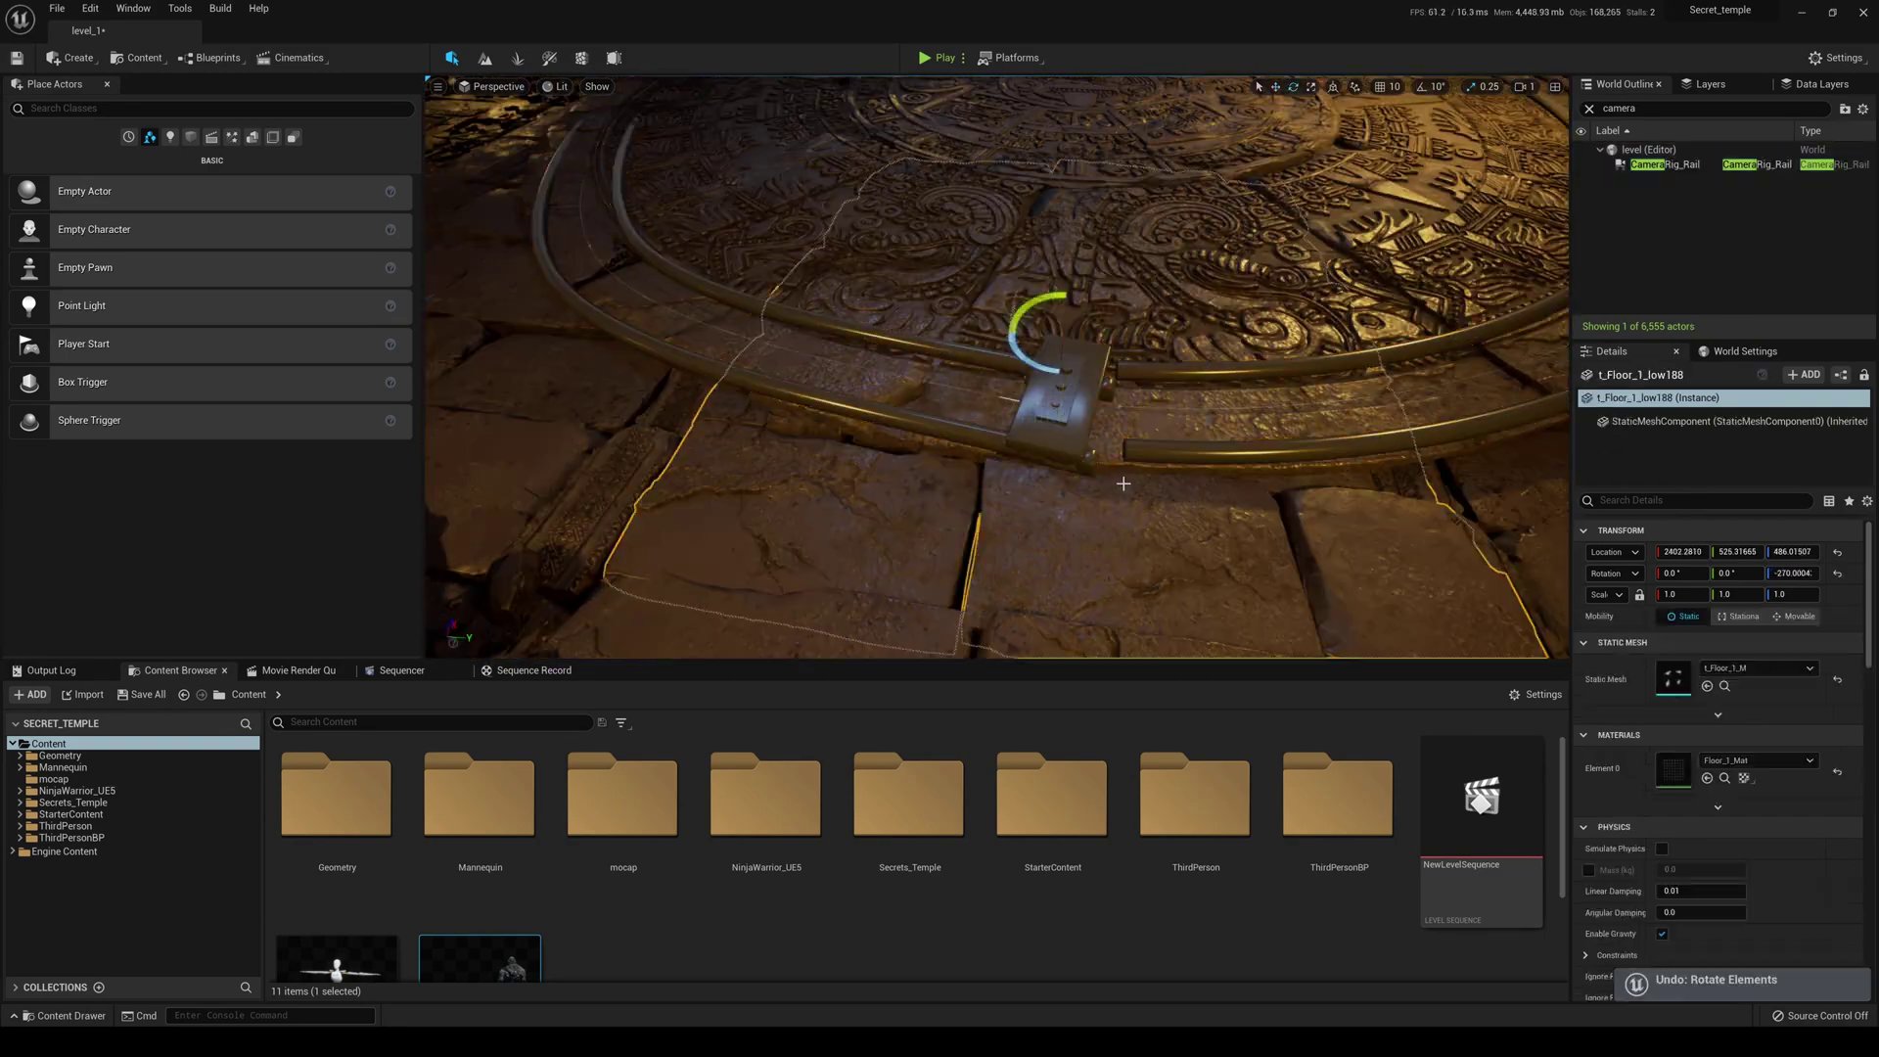
right_click_drag(1151, 469, 1150, 421)
key("g")
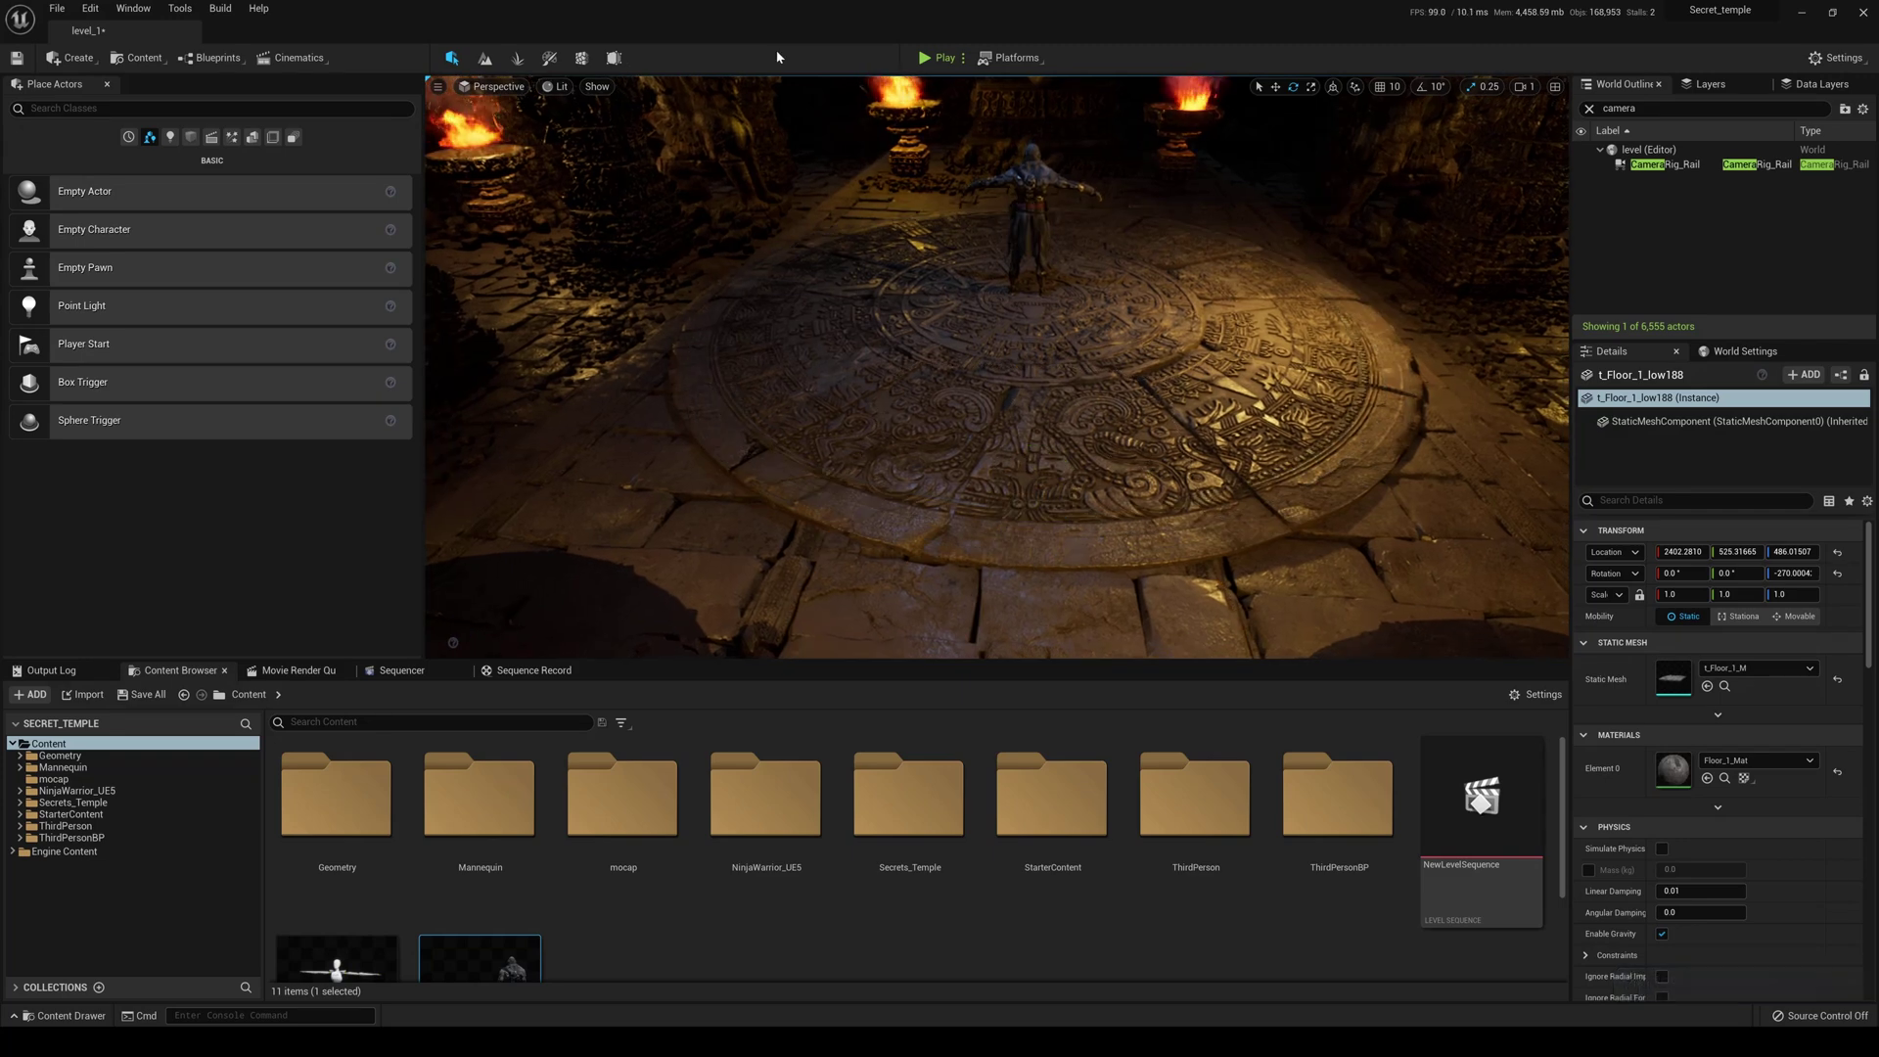
Create a new level sequence and save it in the Content folder as lol.
left_click(309, 60)
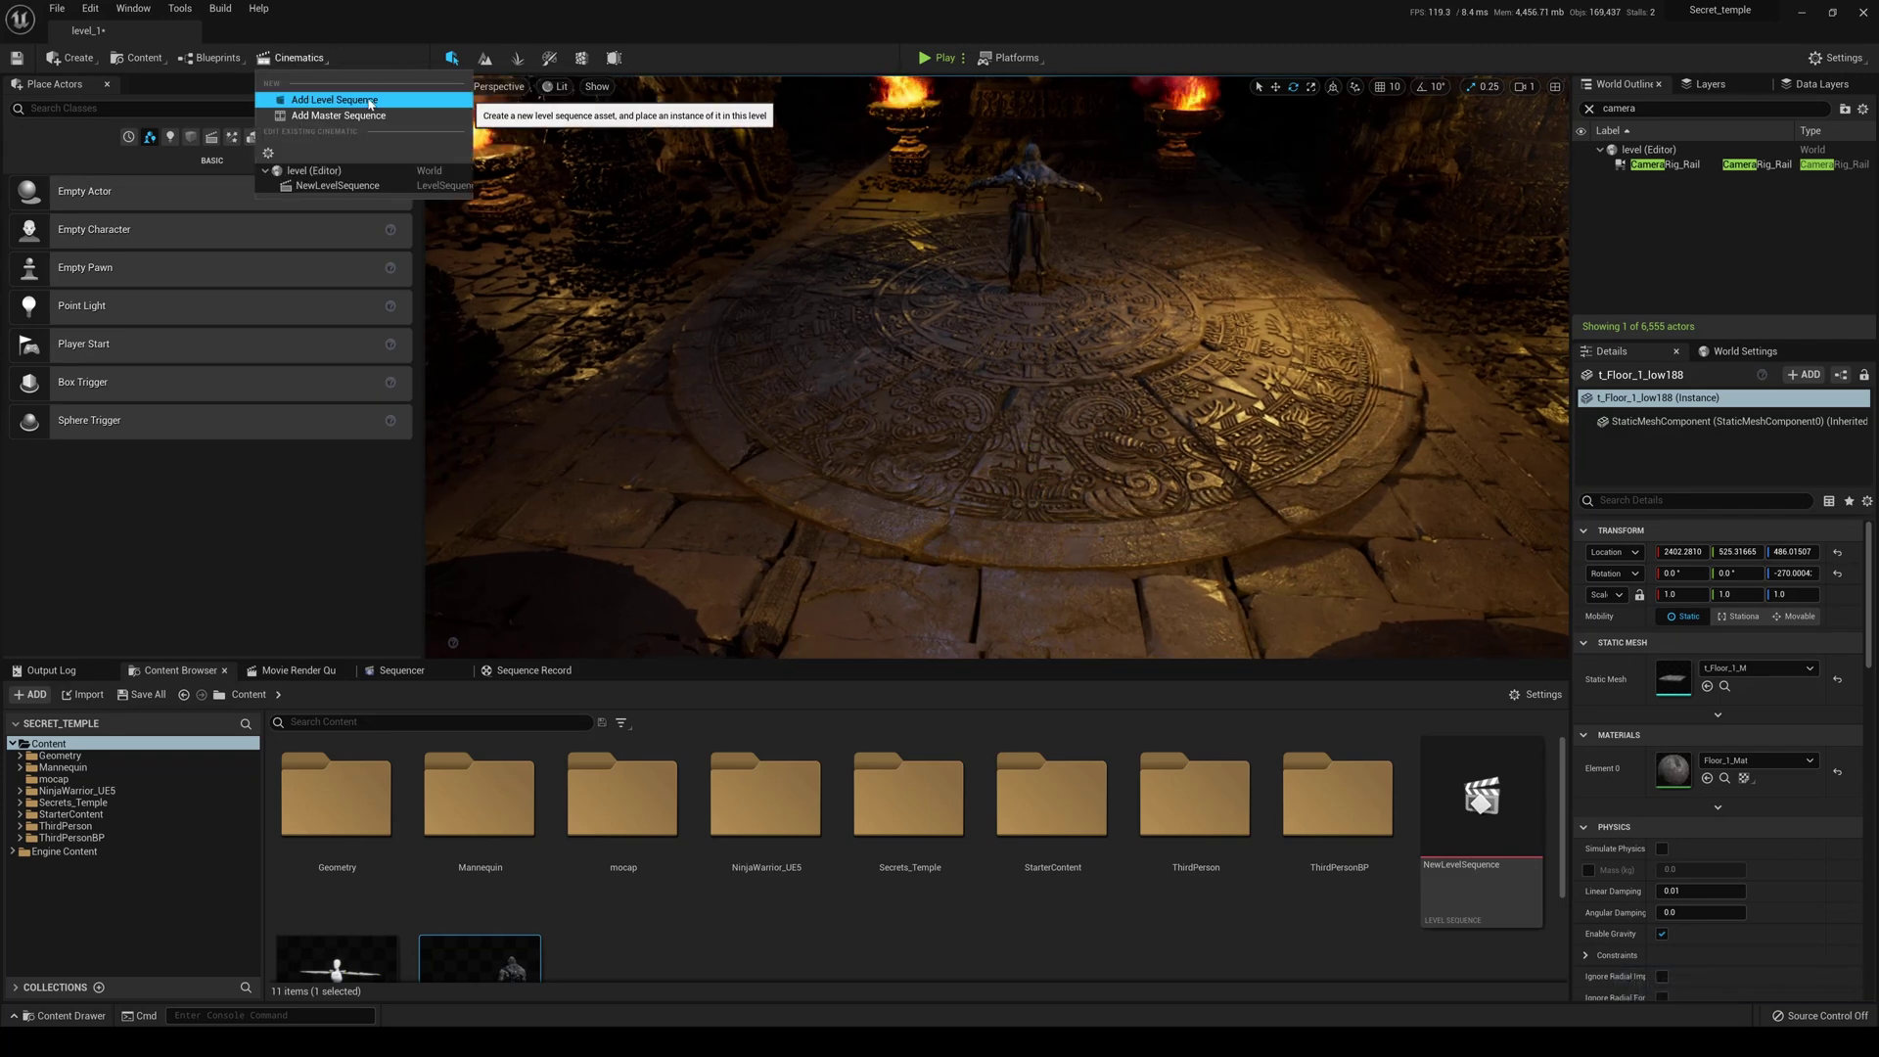
left_click(370, 102)
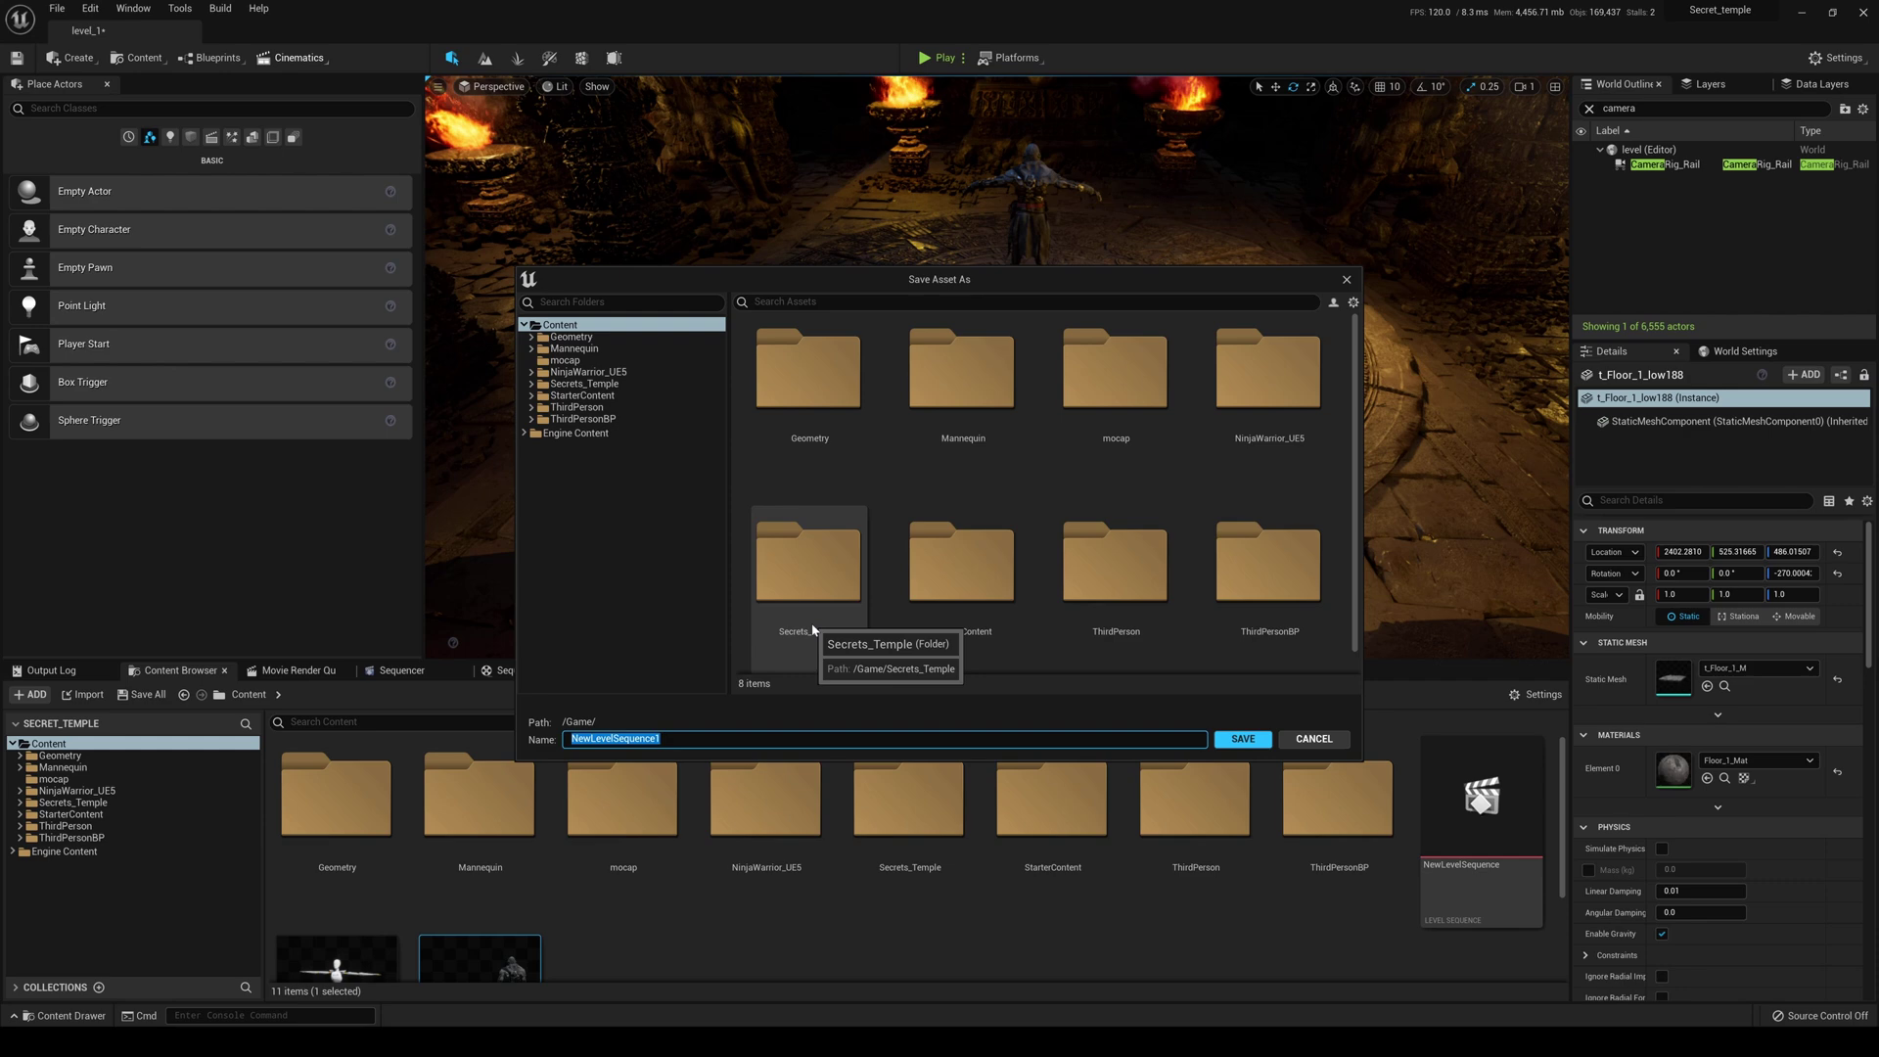
key("Return")
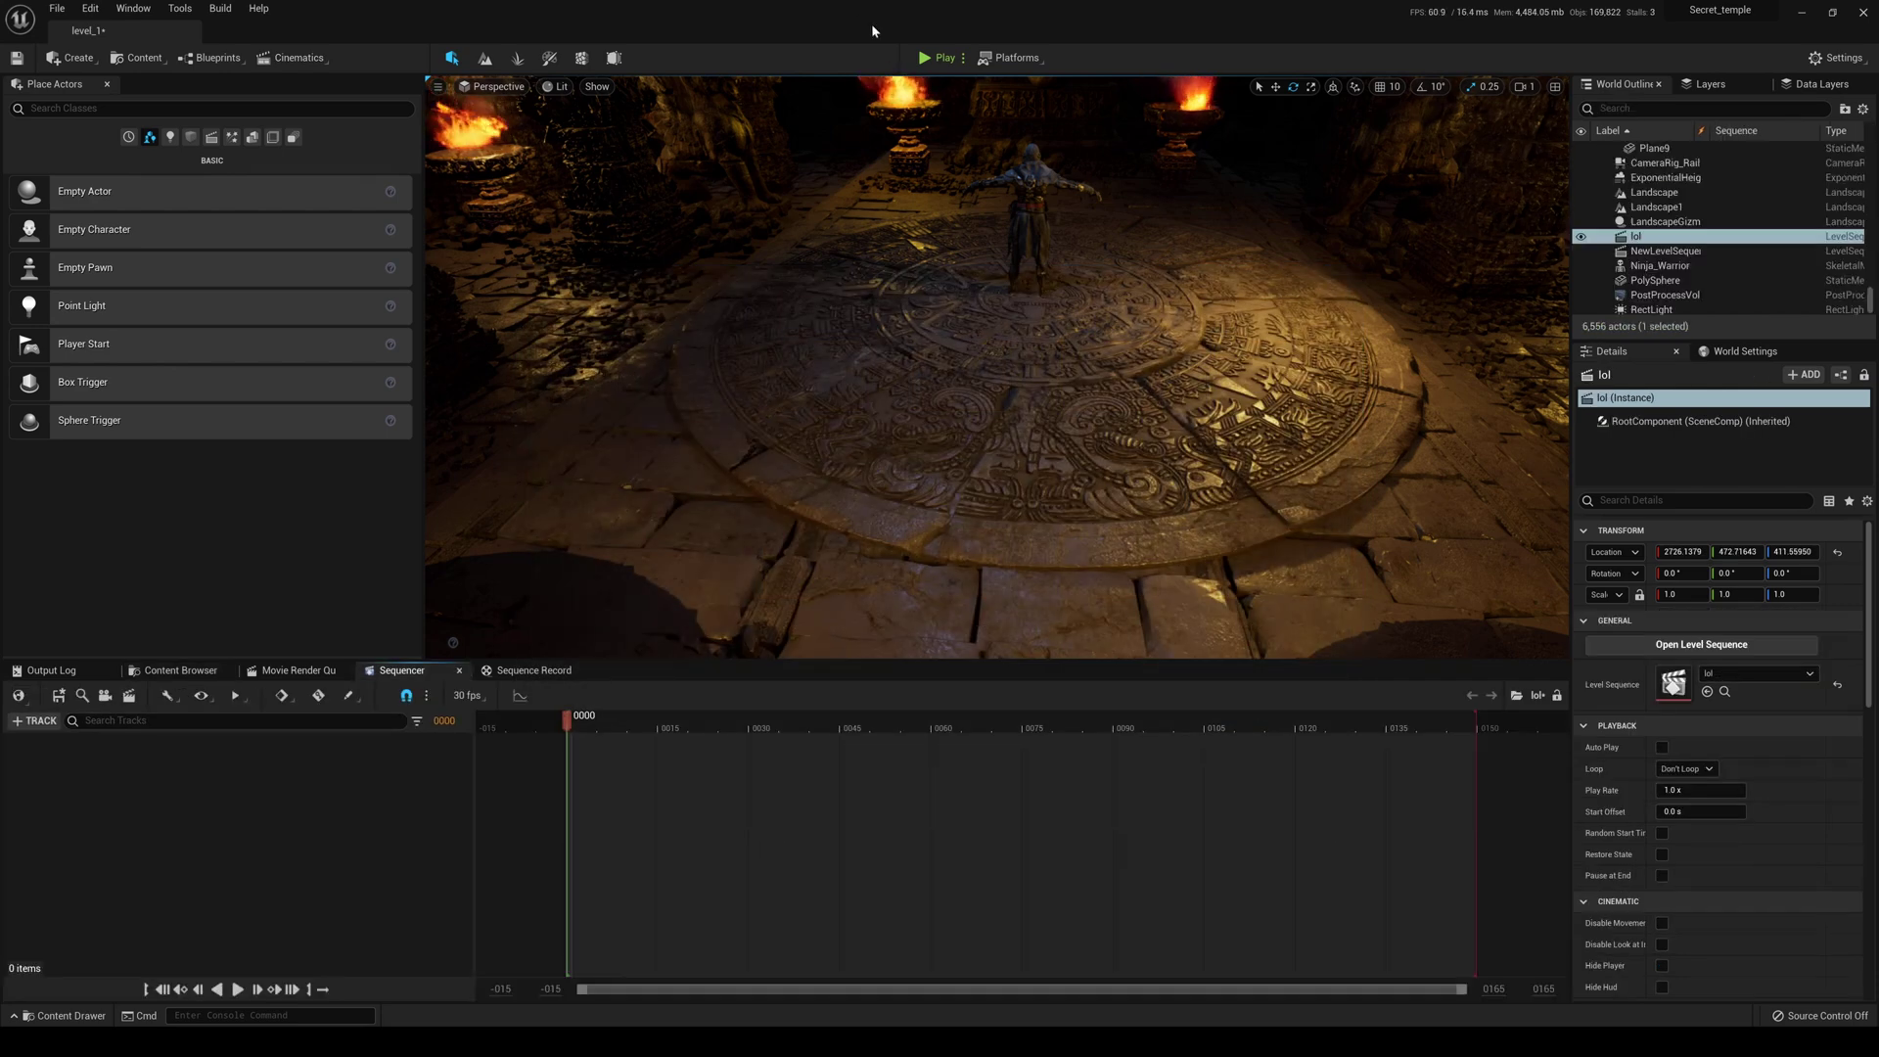
Add the CameraRig_Rail actor to the lol sequence.
left_click(941, 426)
left_click(1031, 544)
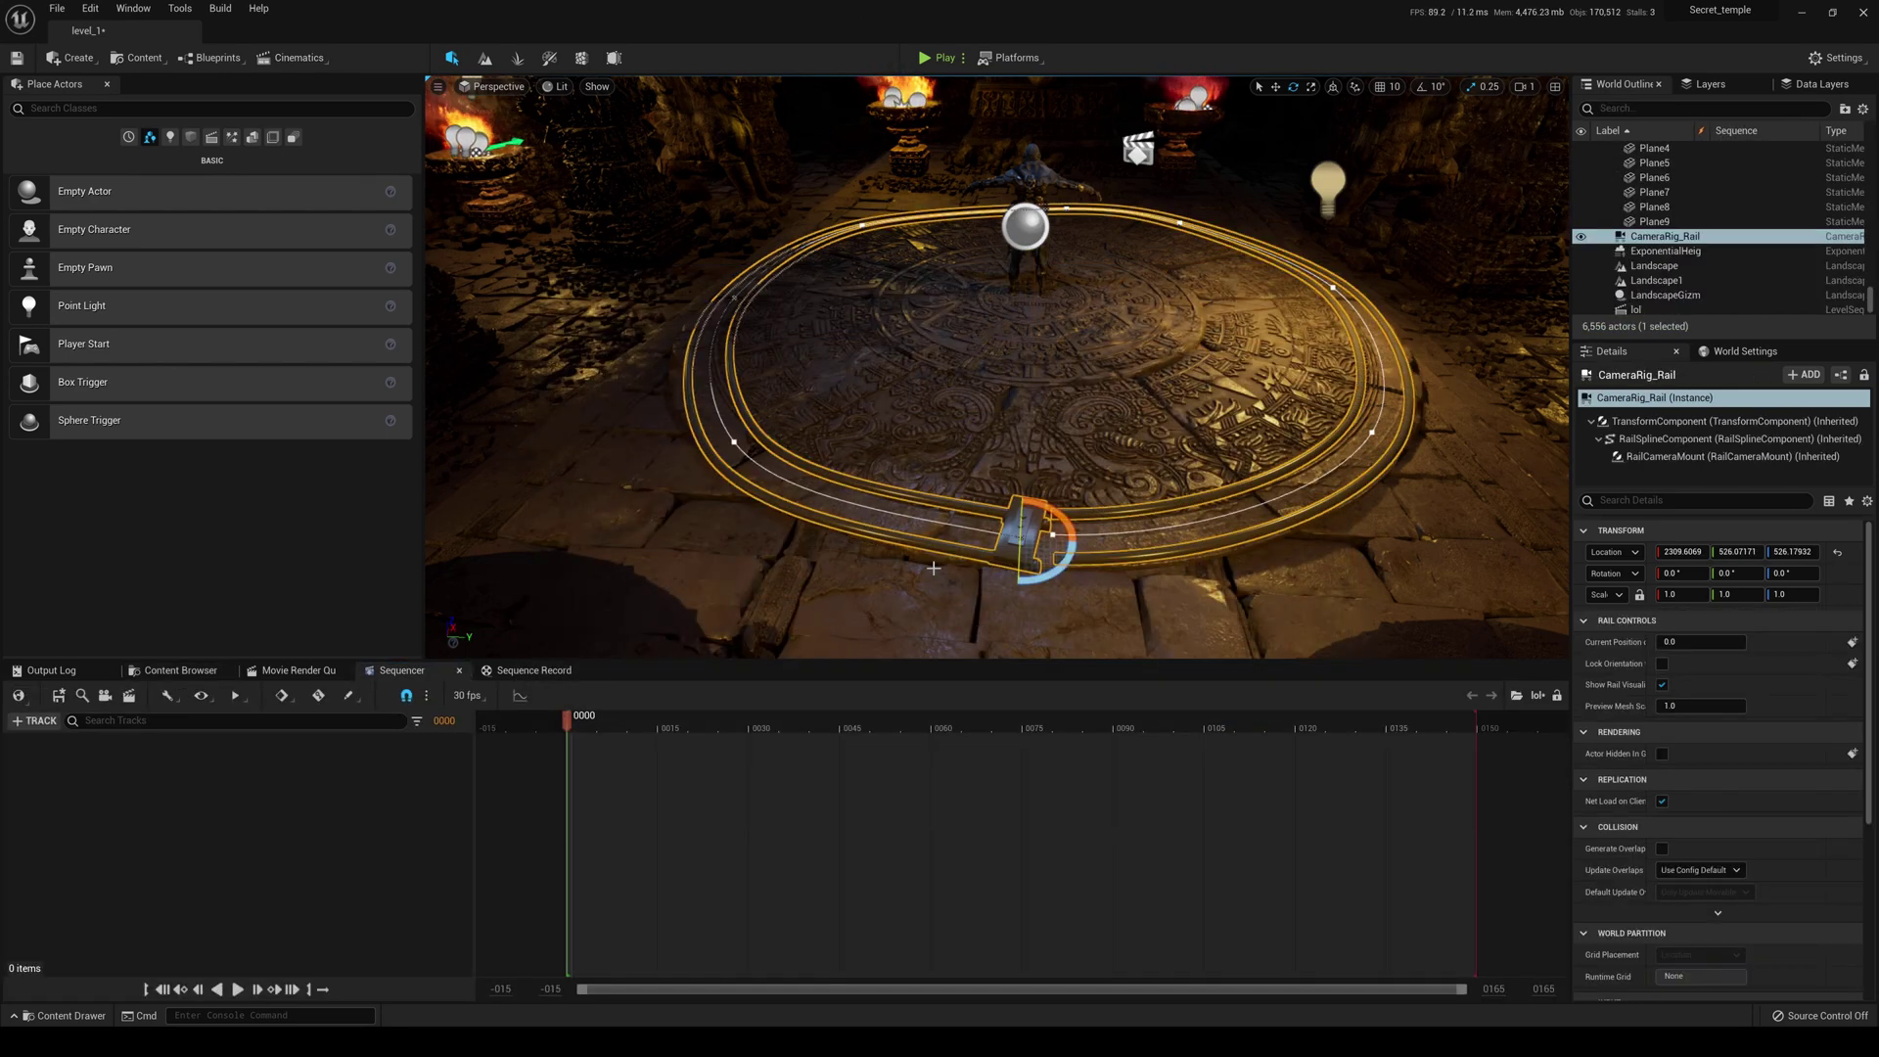
left_click(29, 721)
left_click(293, 744)
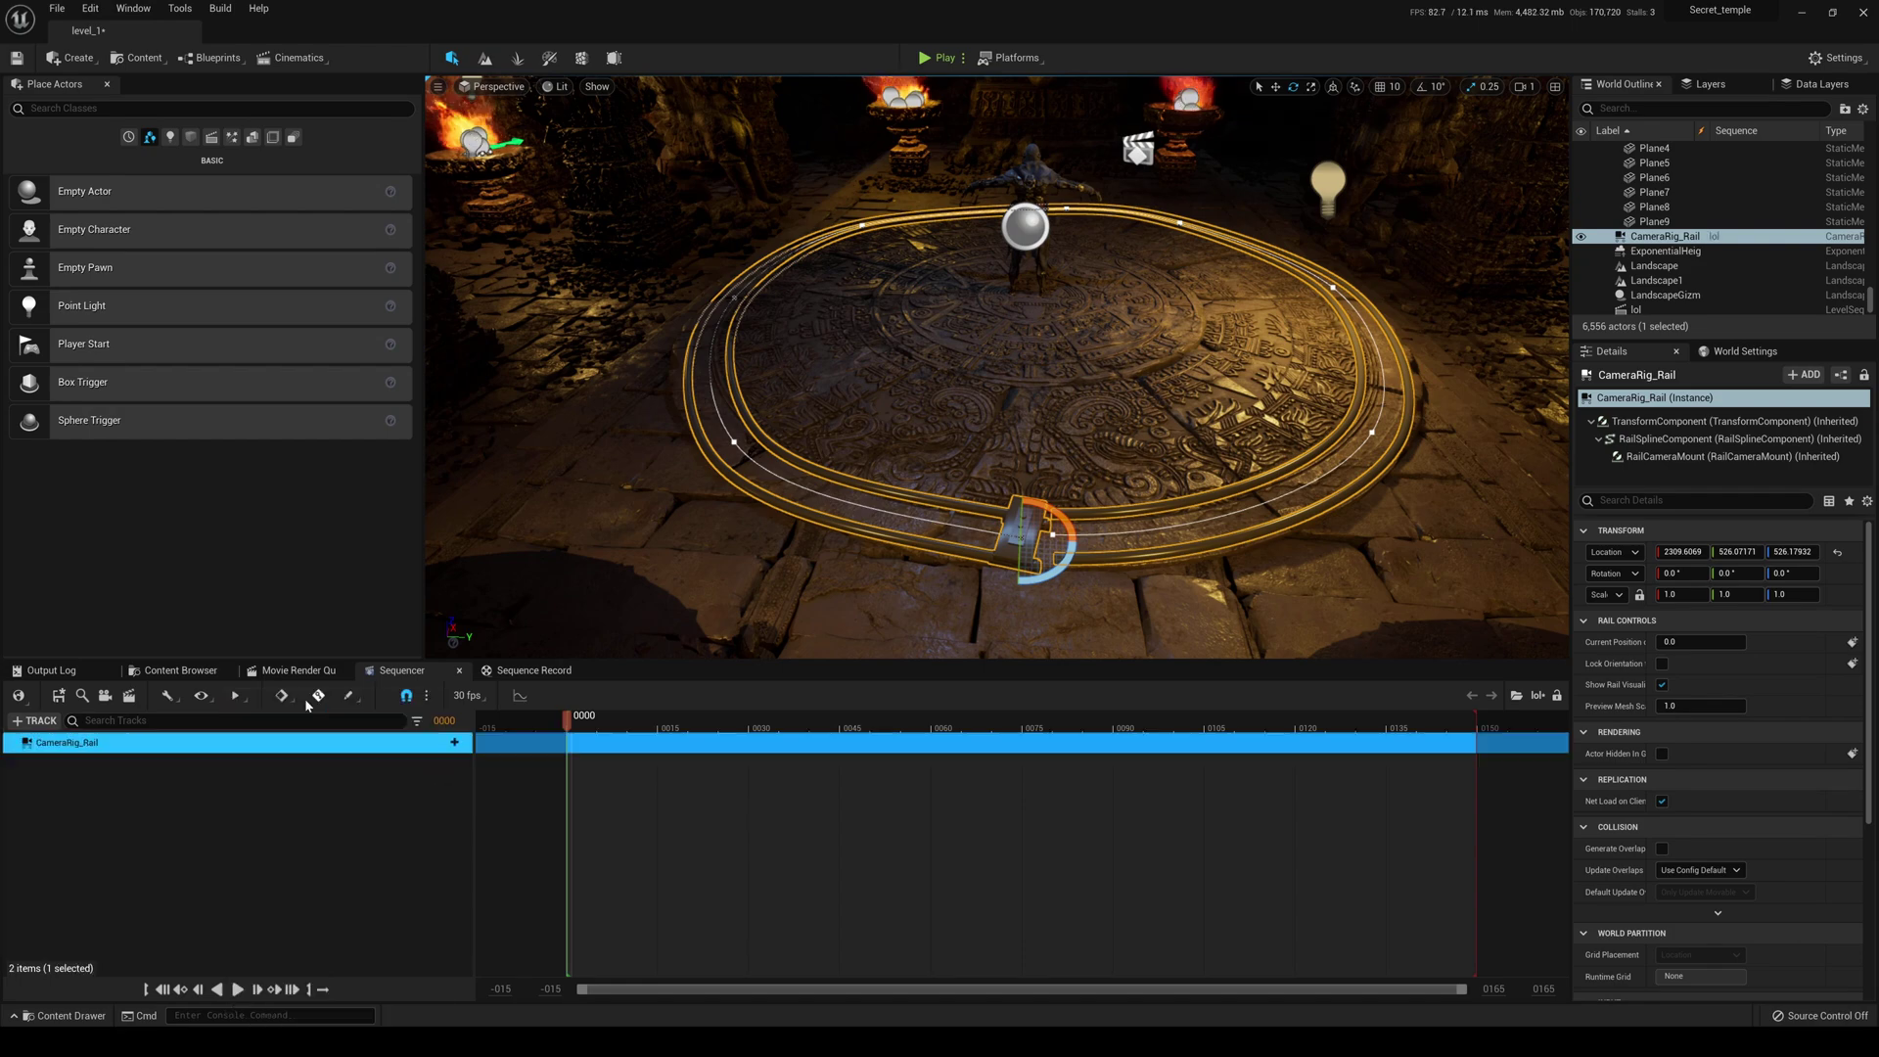
Add the Ninja_Warrior actor to the lol sequence.
left_click(1040, 193)
right_click_drag(1040, 193, 1033, 129)
key("g")
left_click(1033, 193)
left_click(38, 720)
mouse_move(147, 743)
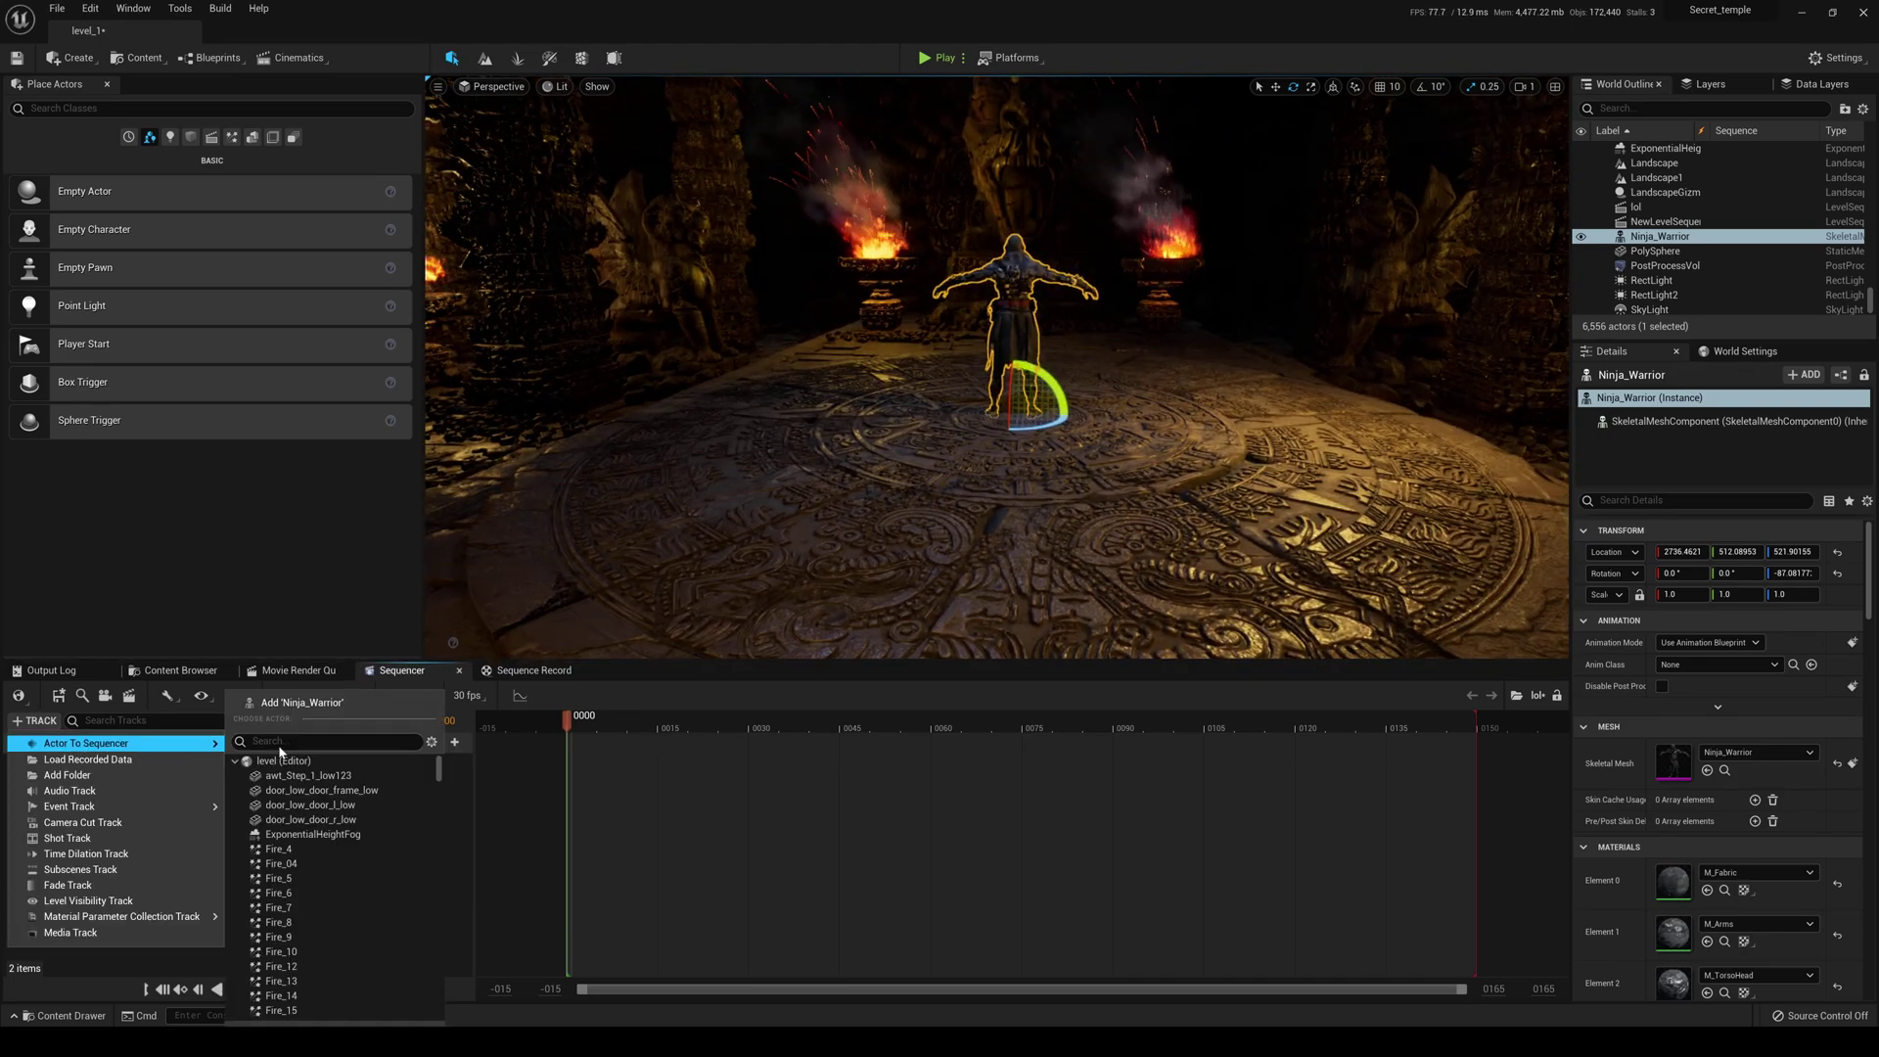
left_click(338, 702)
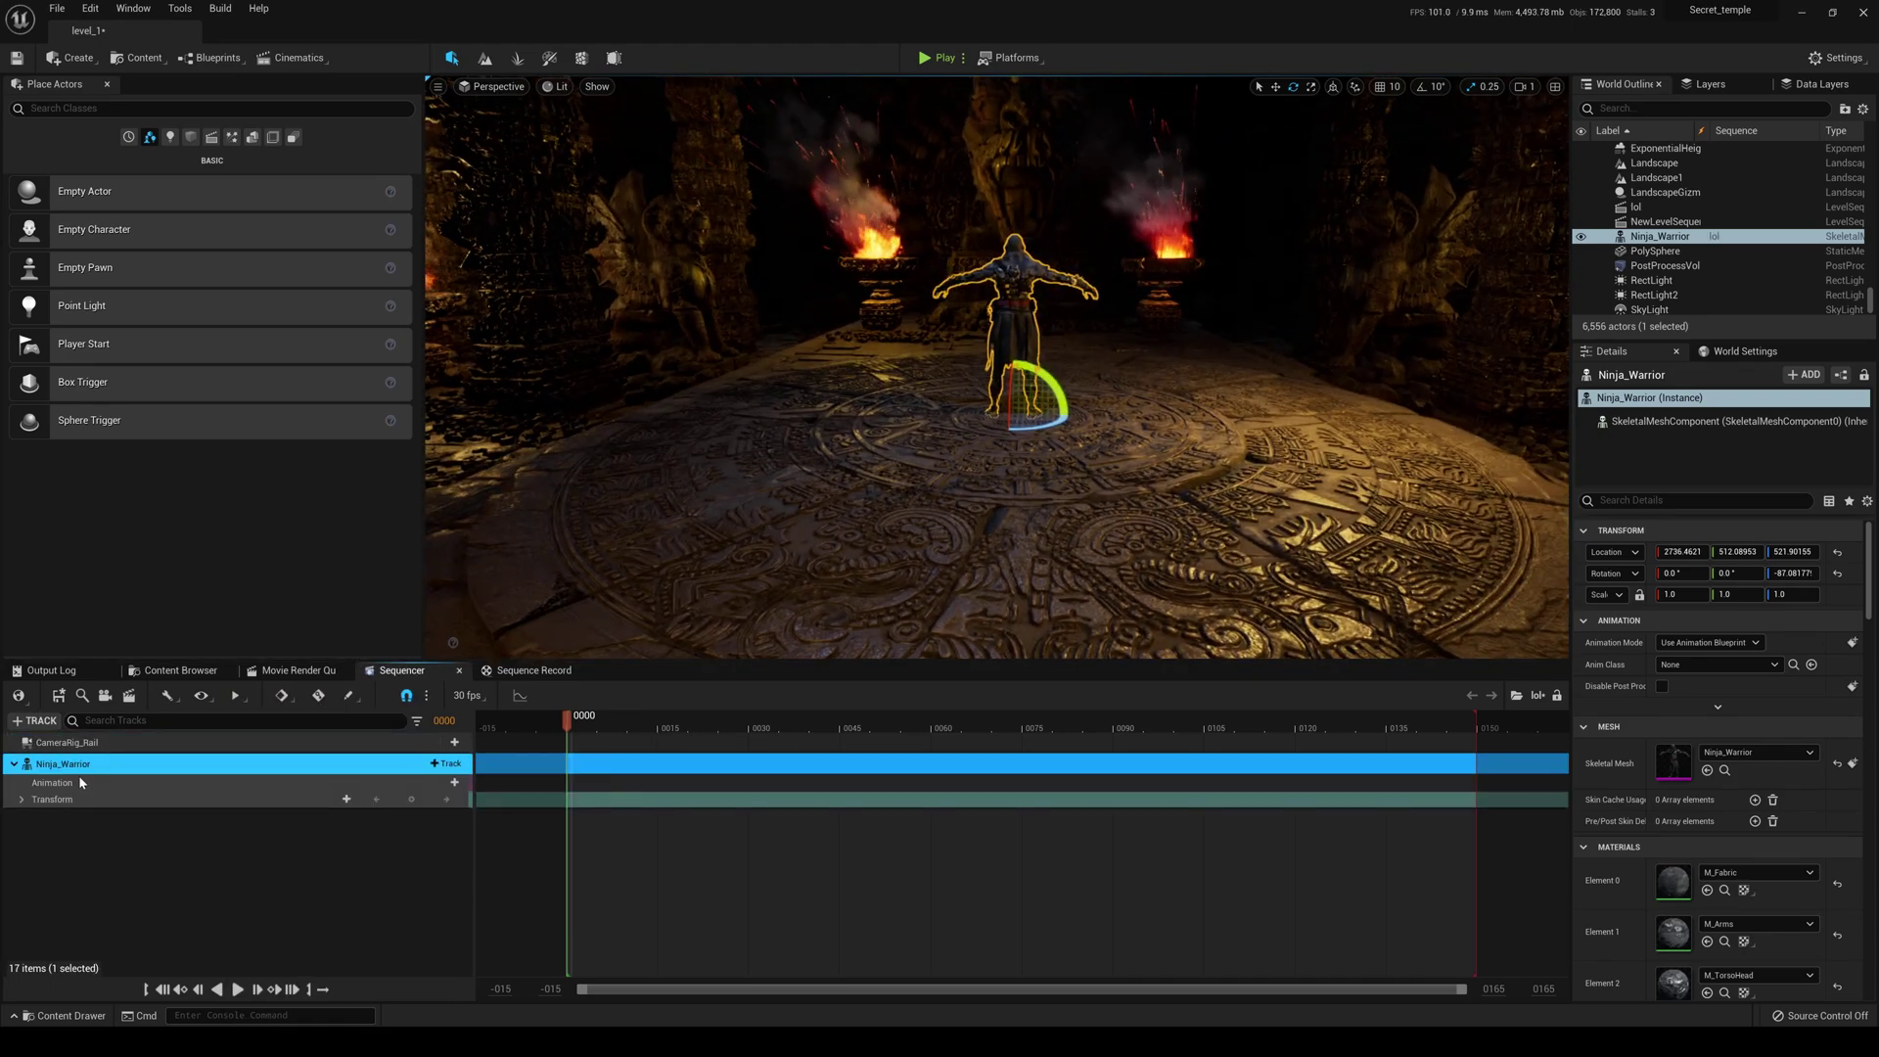
Give the Ninja_Warrior the revantalk1 animation and shift the clip earlier so the talking pose already plays at frame 0.
left_click(450, 781)
left_click(495, 838)
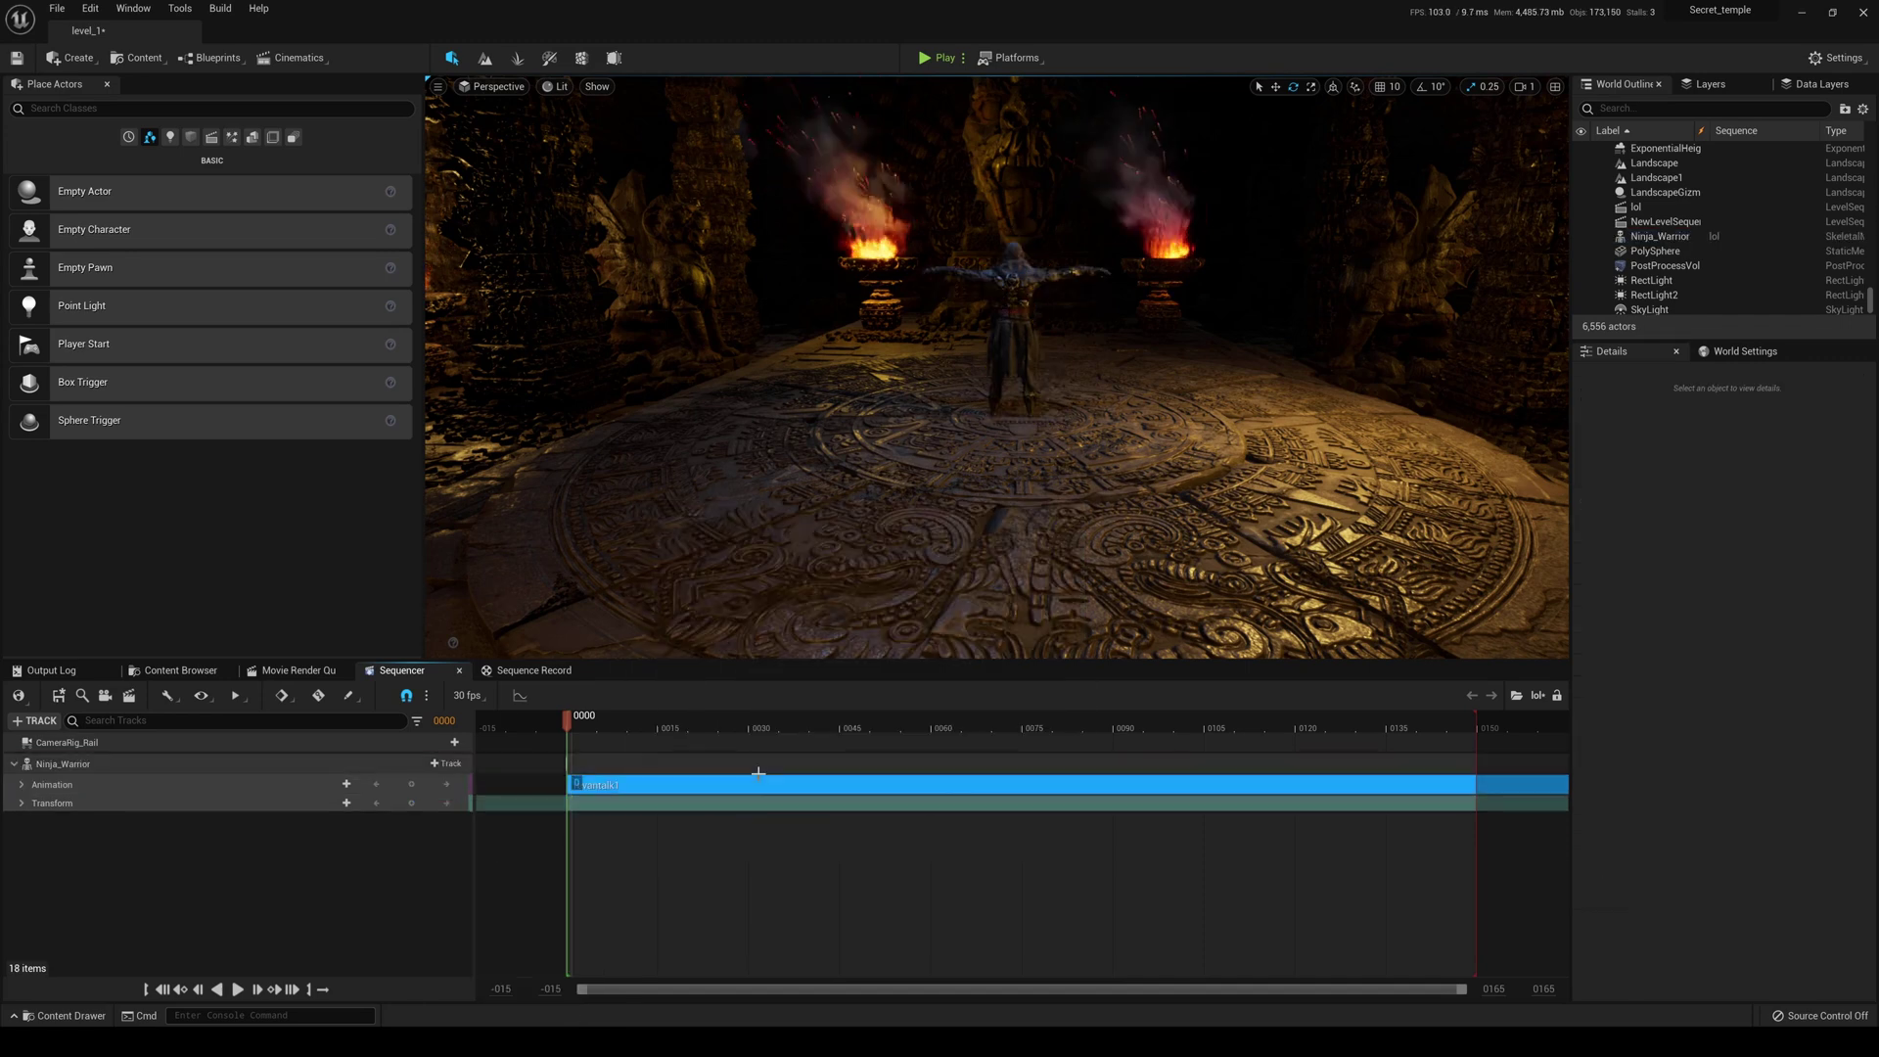
left_click_drag(808, 796, 736, 799)
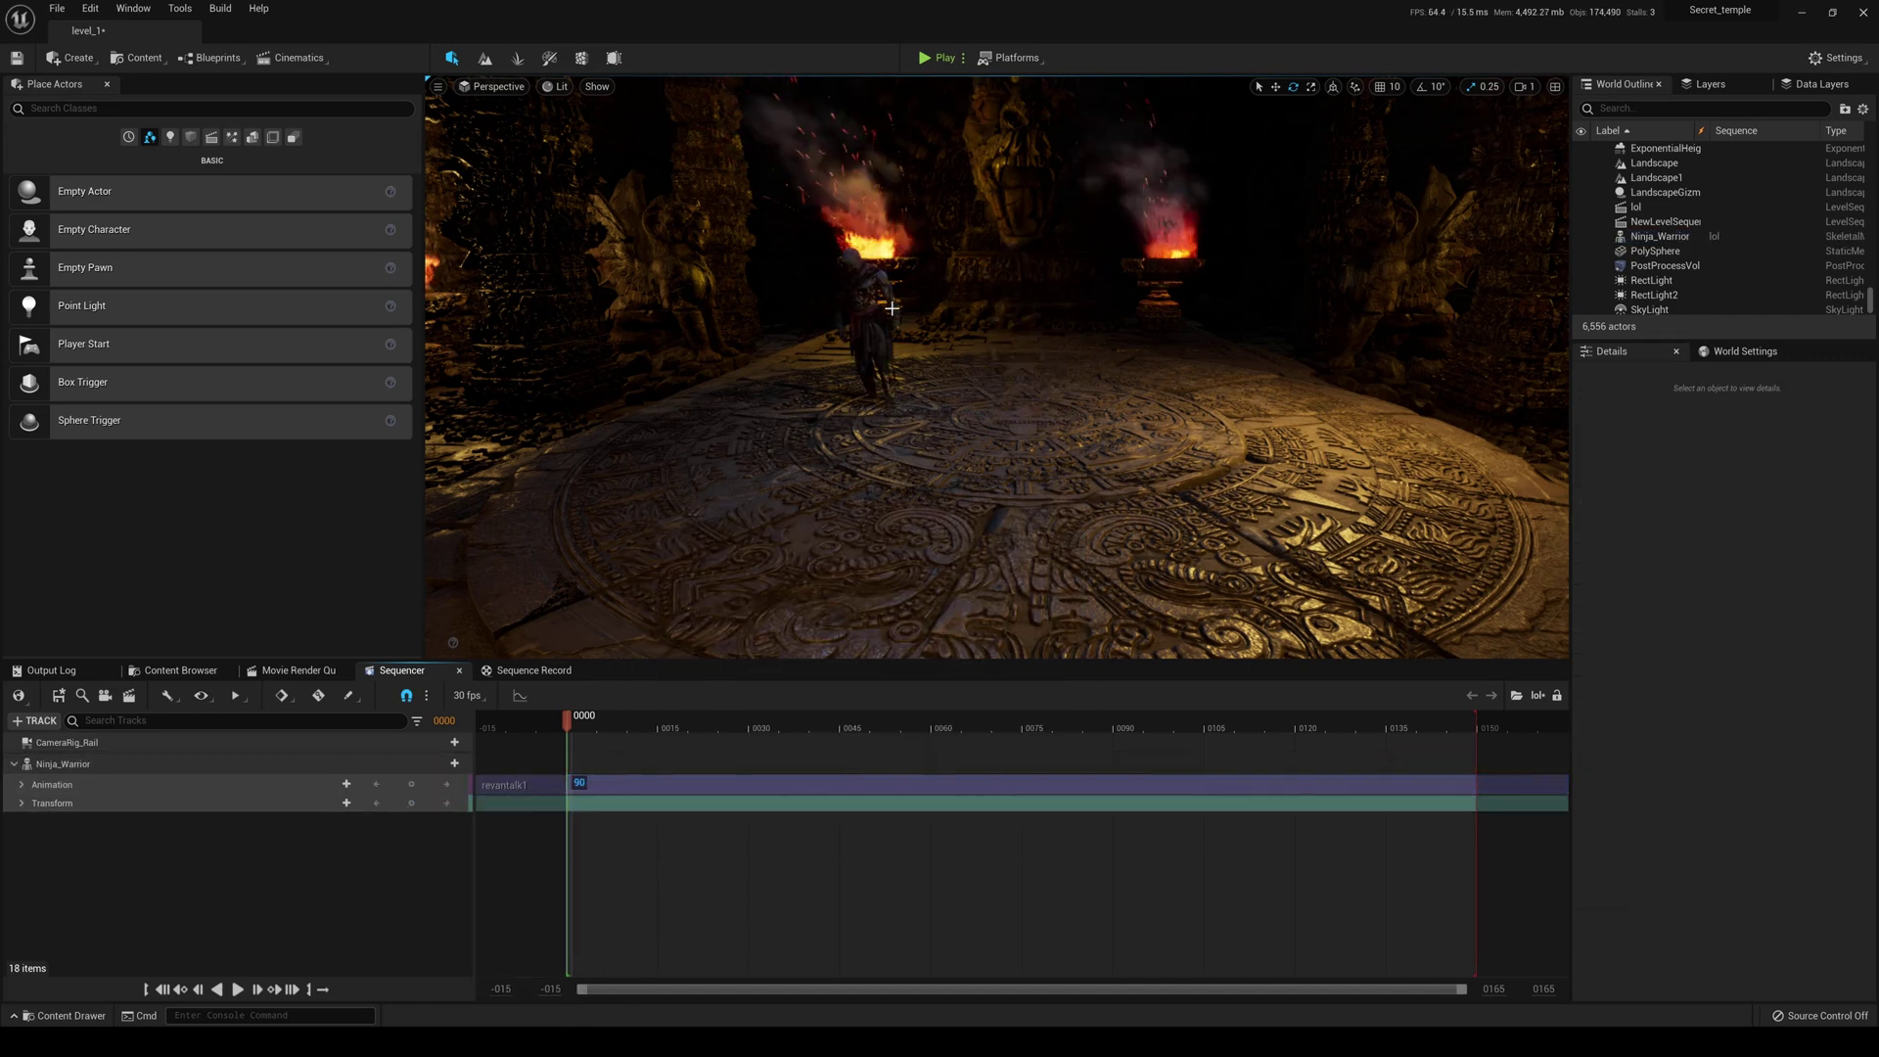
Move and turn the Ninja_Warrior to stand on the circle's centre at about 122.4° rotation, and key its transform at frame 116.
left_click(898, 341)
left_click(891, 364)
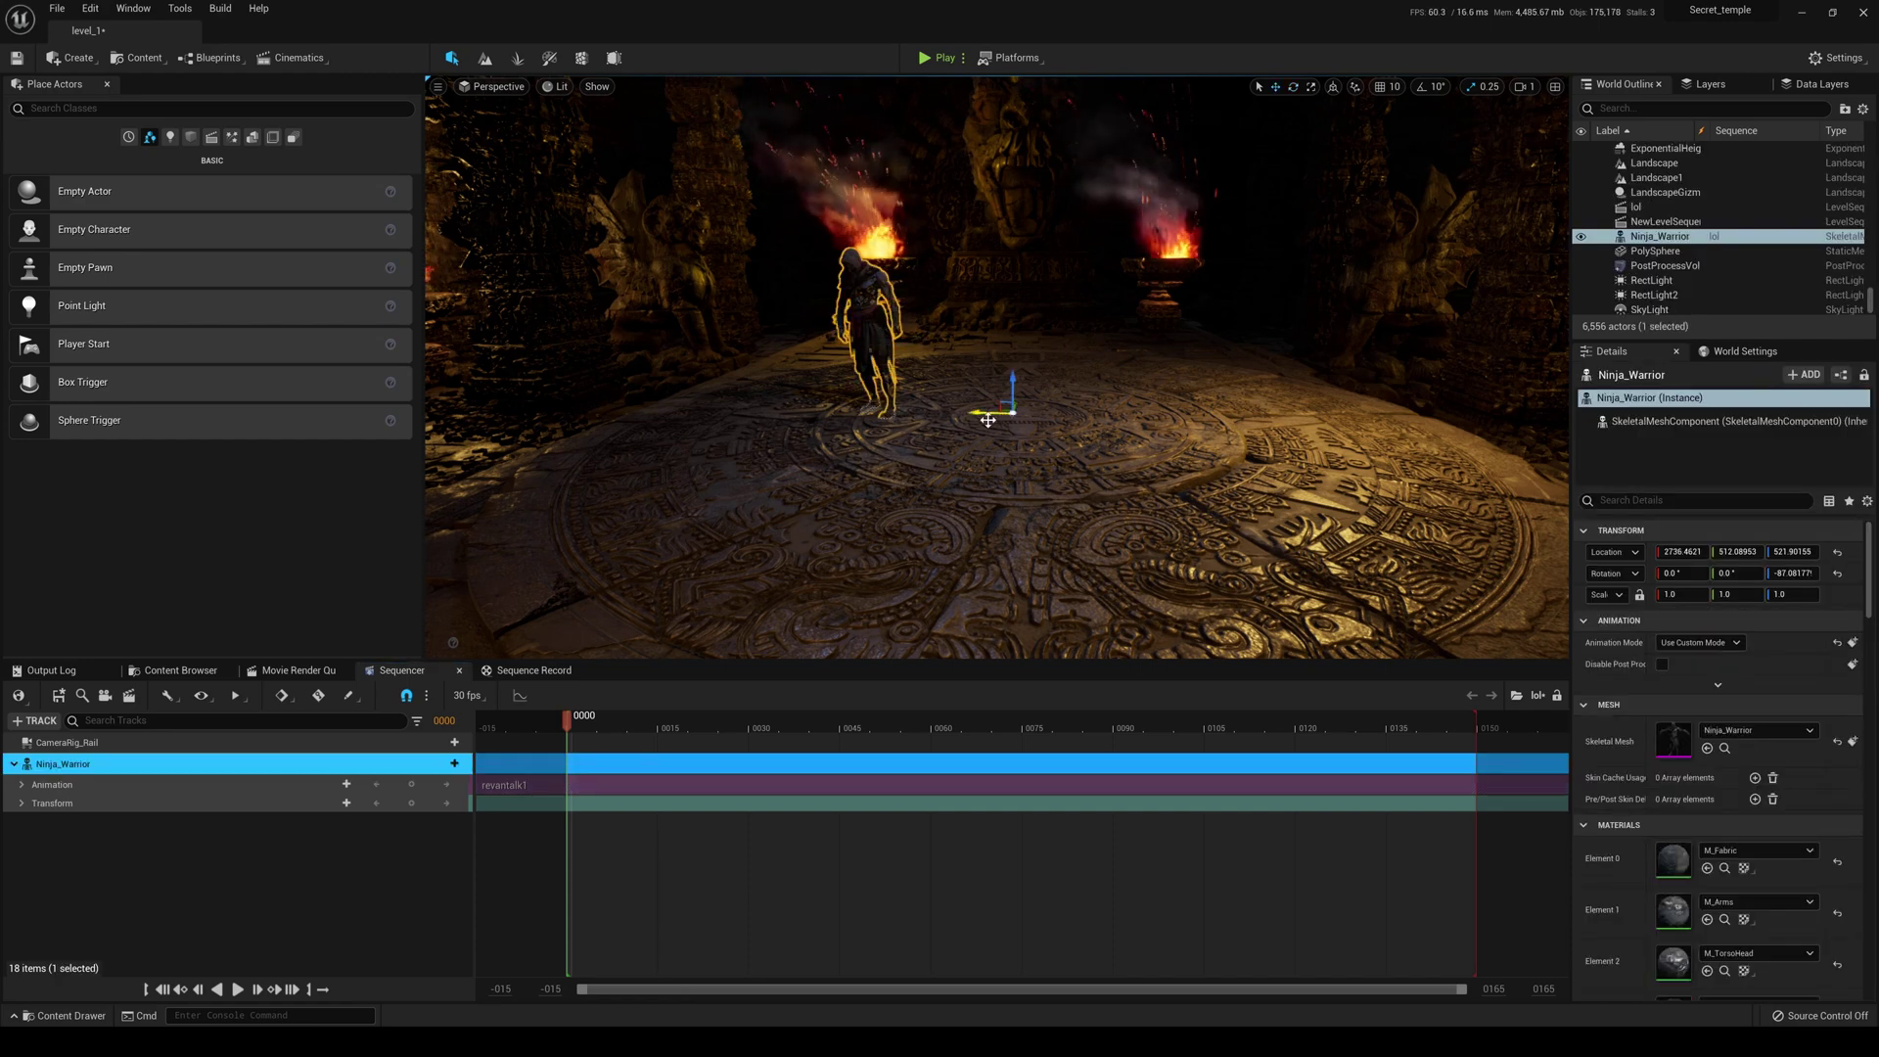
left_click_drag(988, 420, 931, 422)
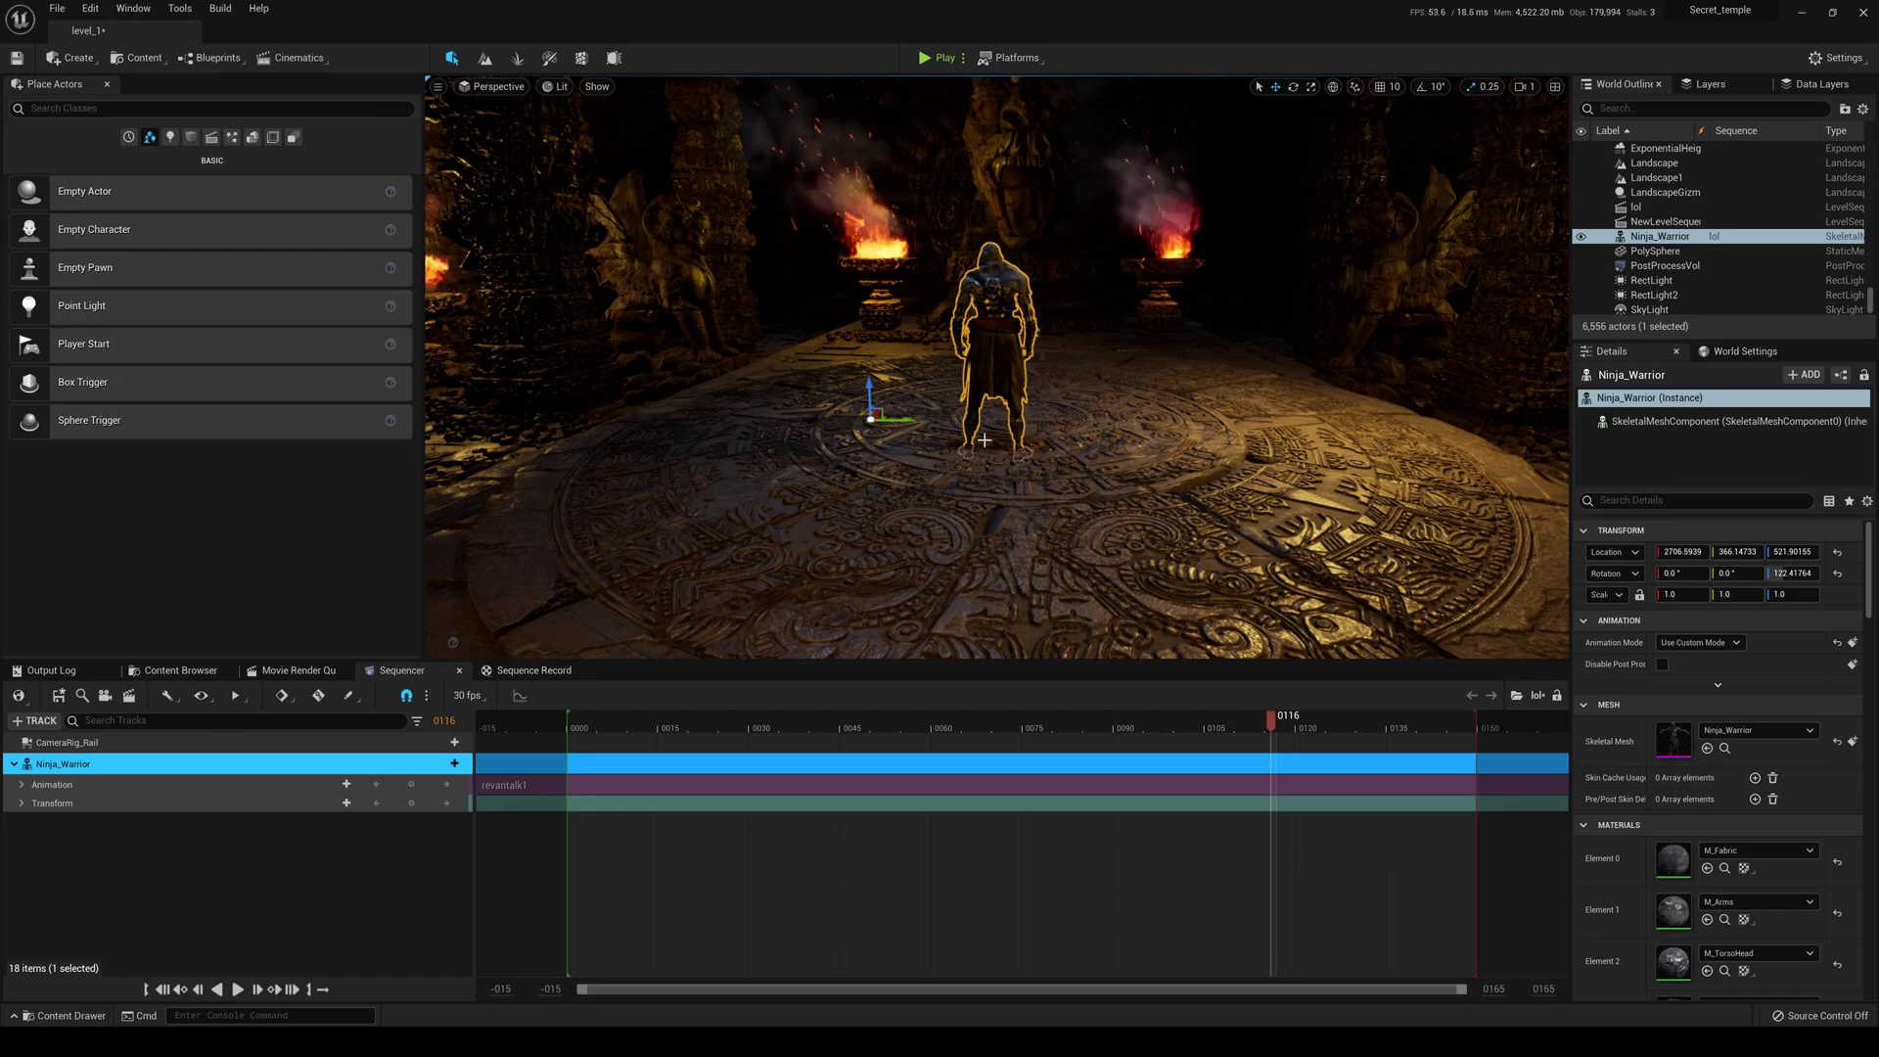
right_click_drag(985, 440, 947, 482)
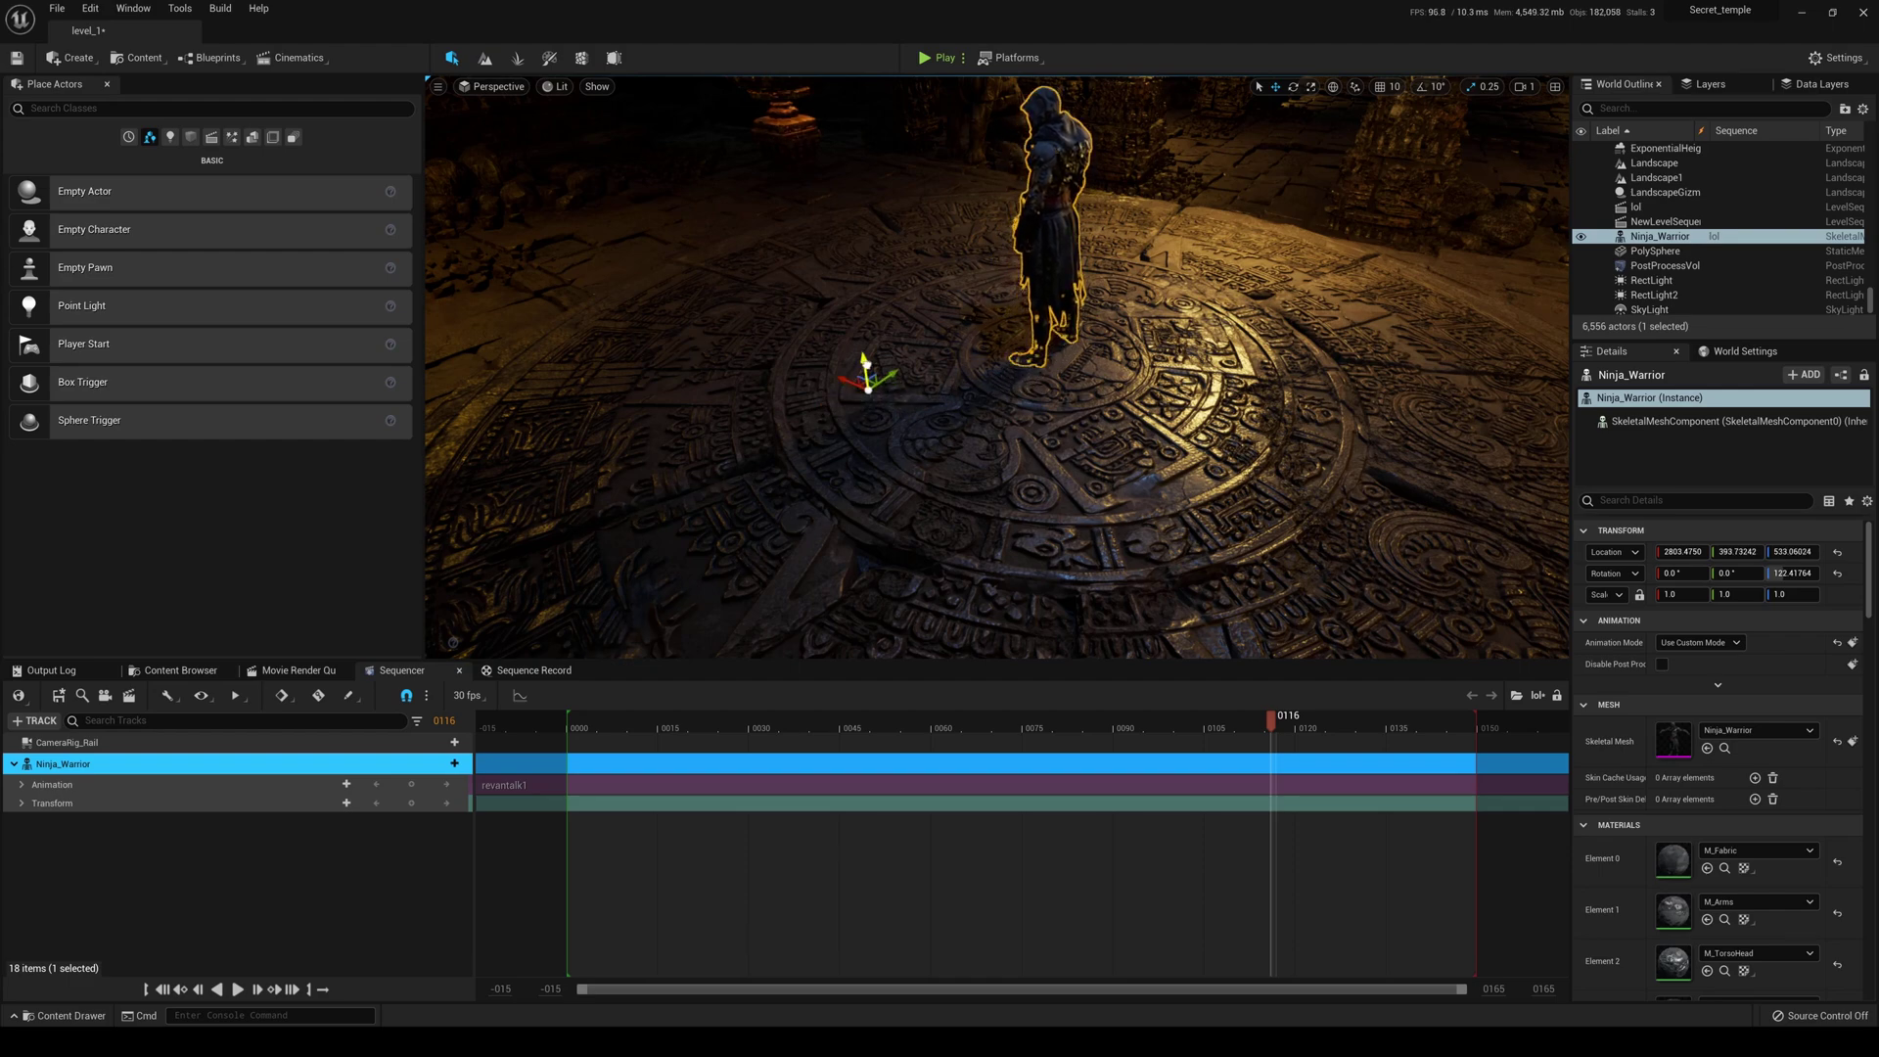
left_click_drag(866, 364, 866, 368)
right_click_drag(866, 368, 642, 323)
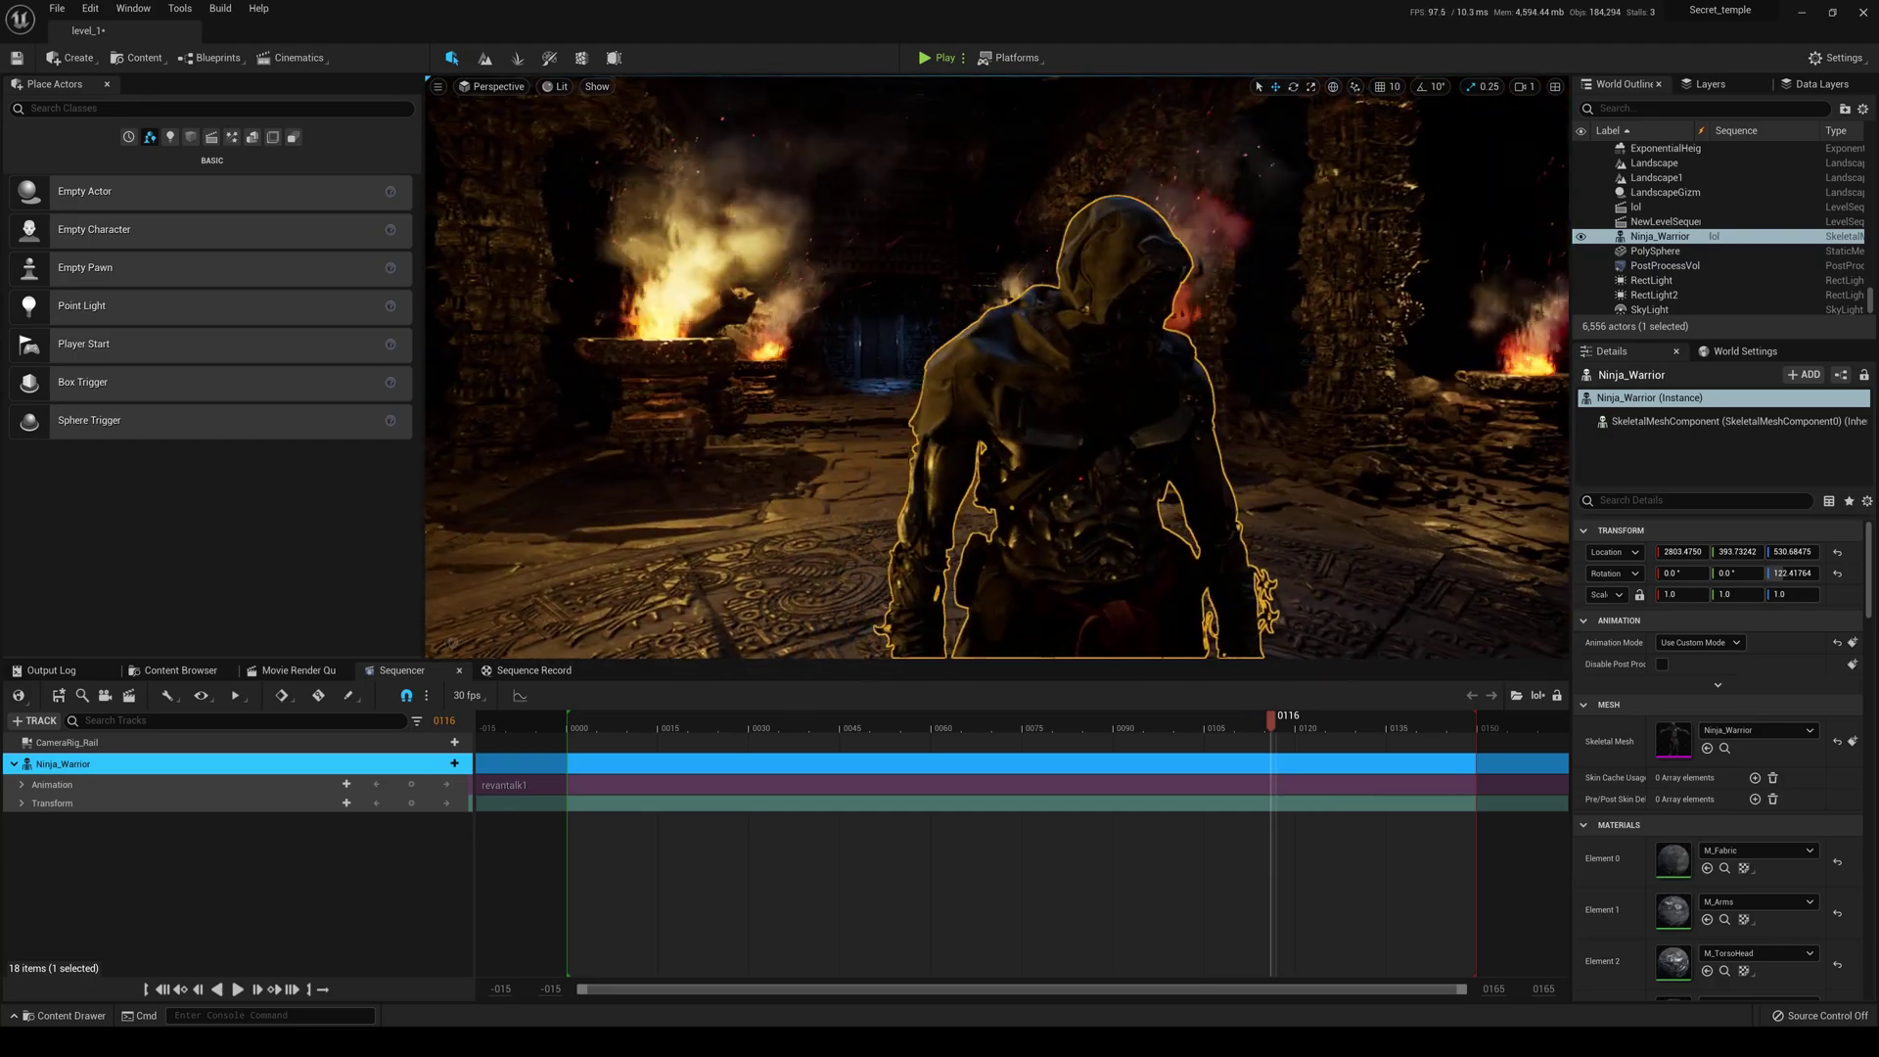
right_click_drag(947, 454, 972, 578)
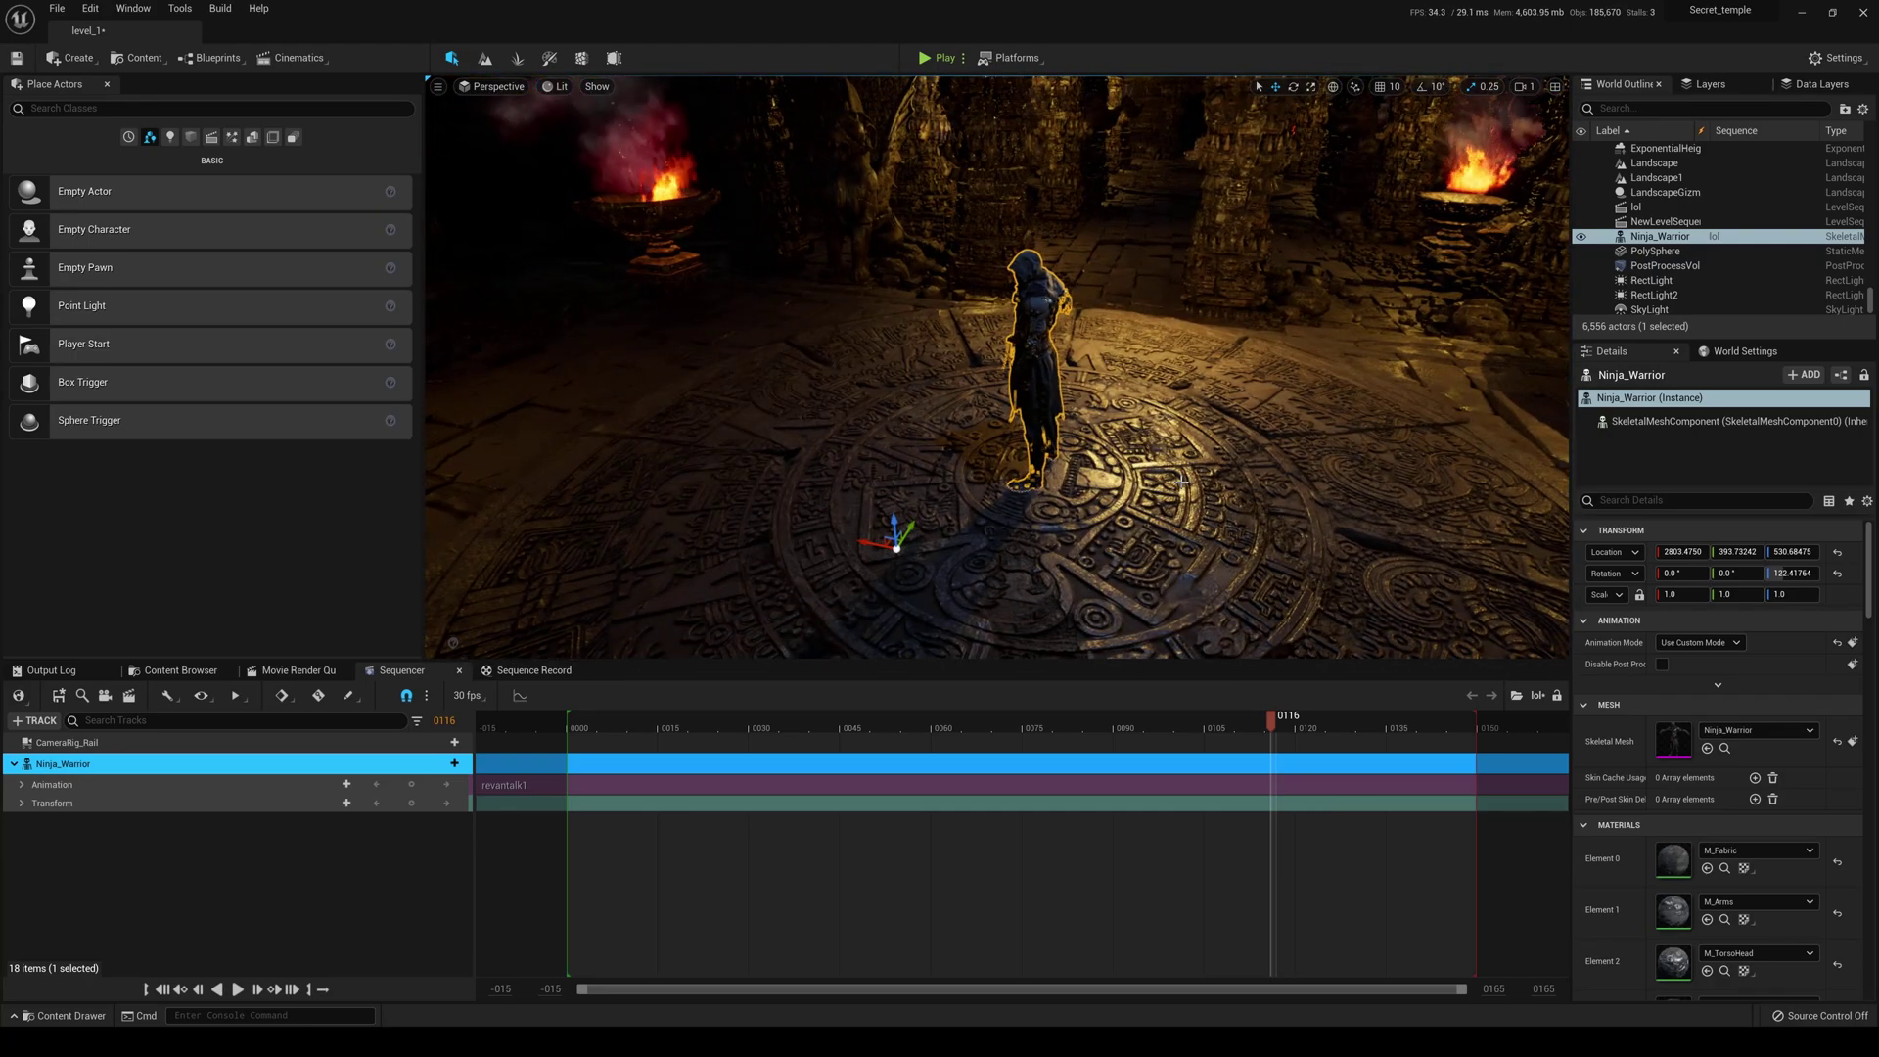
right_click_drag(1022, 354, 1023, 388)
left_click(1027, 378)
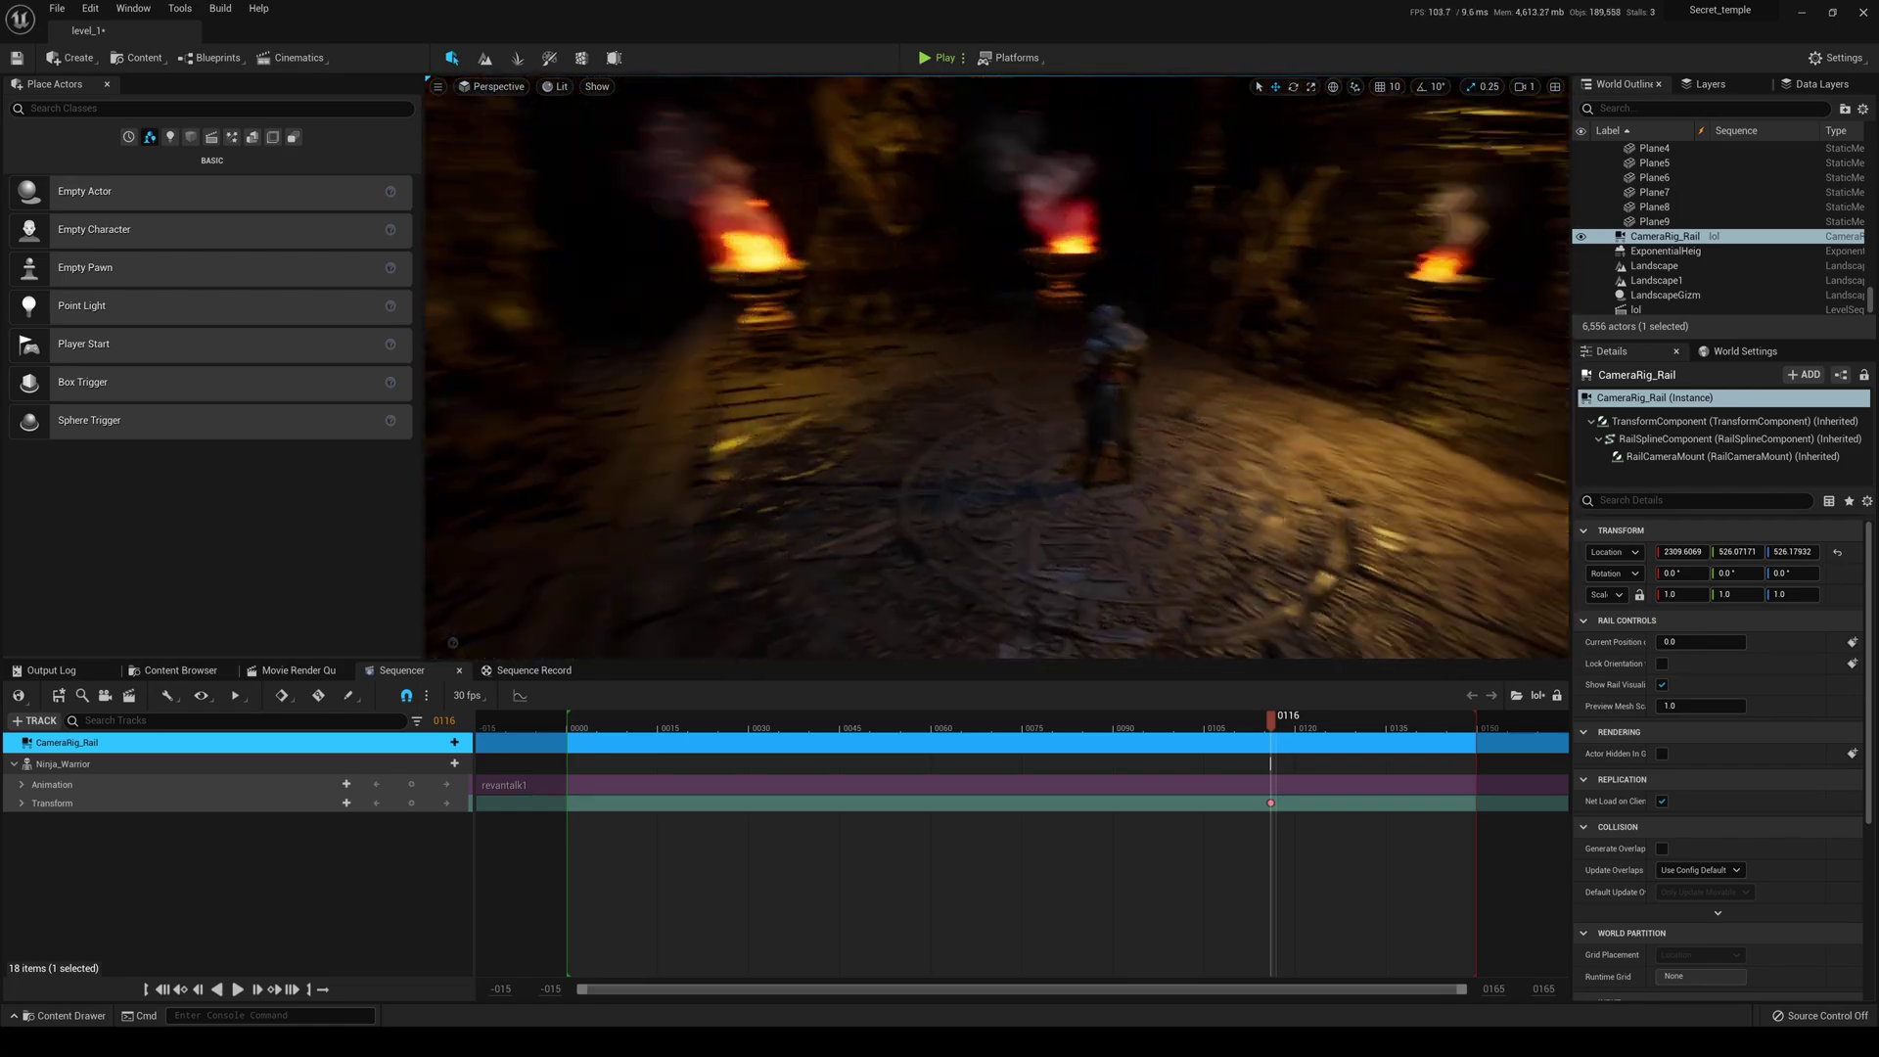
Raise the rail's spline points along the back of the circle so the track climbs above the floor.
right_click_drag(1096, 512, 1045, 512)
key("g")
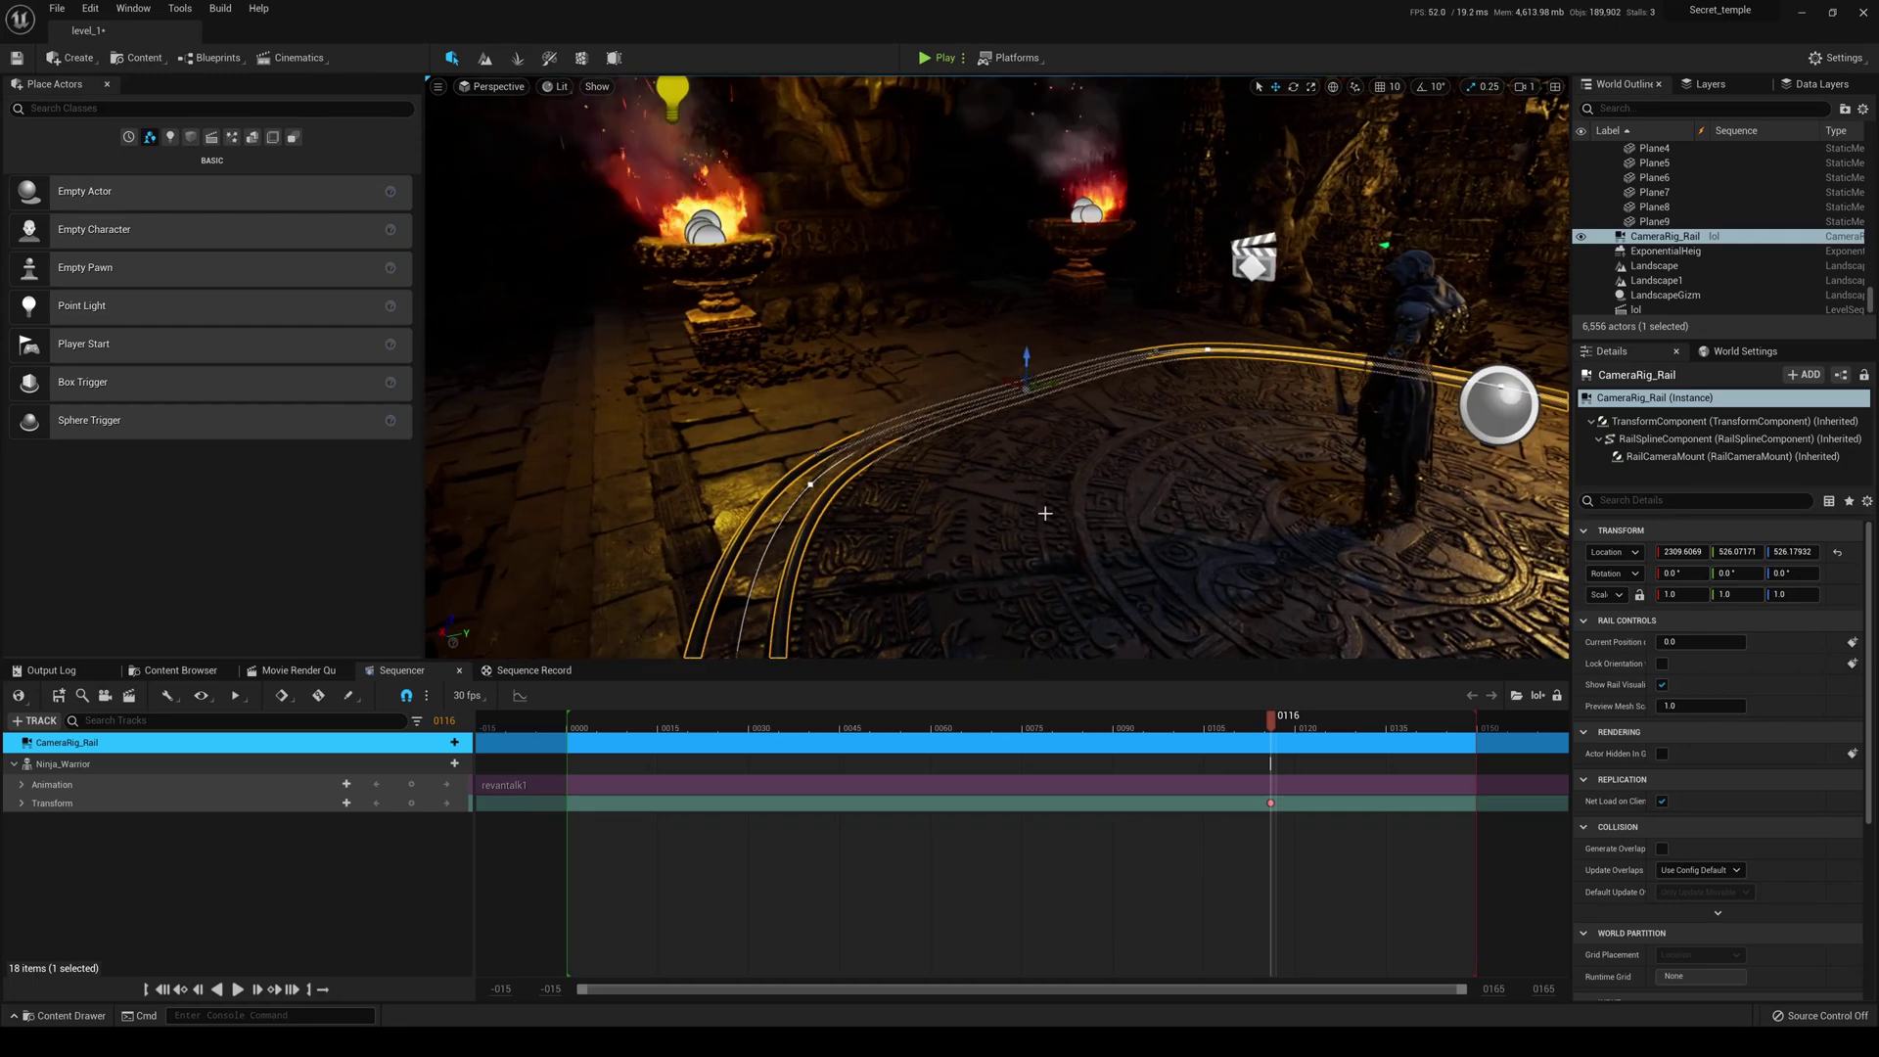
left_click(812, 484)
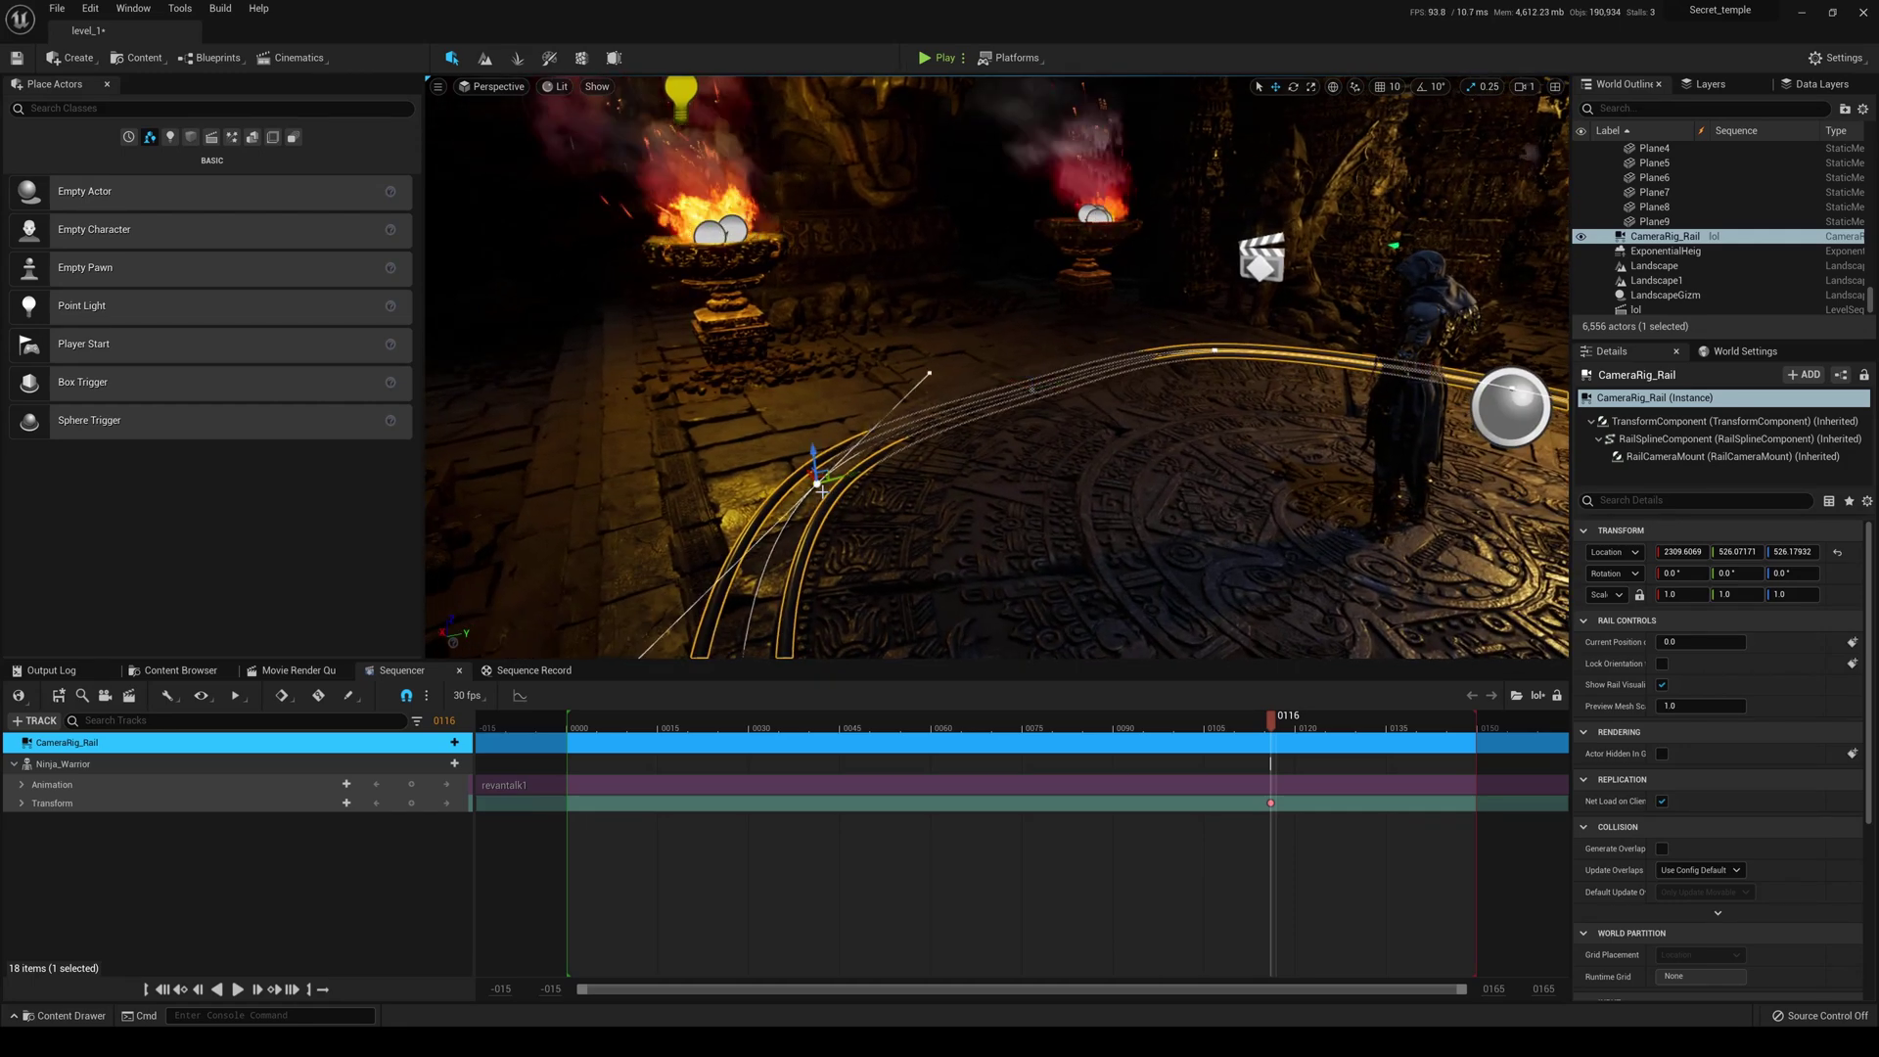
left_click_drag(801, 403, 790, 321)
right_click_drag(793, 321, 793, 321)
mouse_move(902, 507)
right_mouse_down()
mouse_move(919, 480)
mouse_move(869, 512)
right_mouse_up()
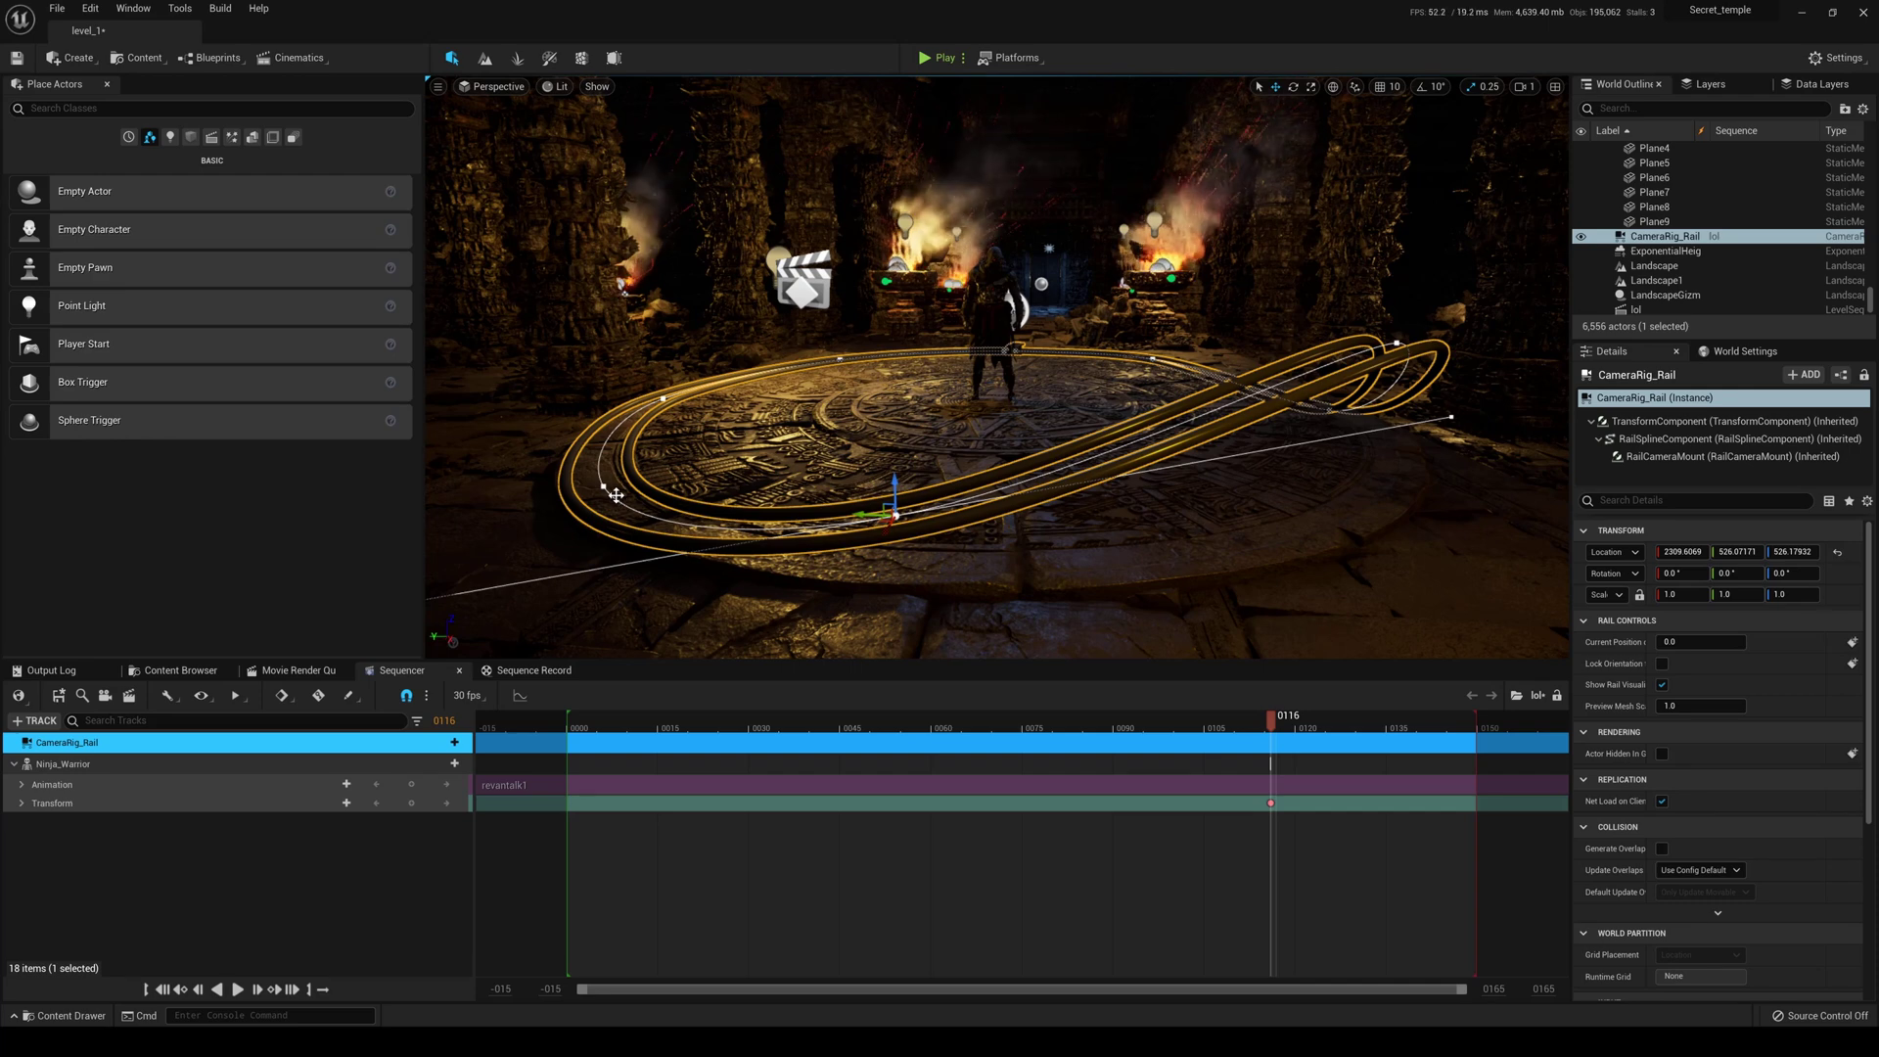
left_click_drag(609, 471, 597, 416)
right_click_drag(884, 525, 888, 525)
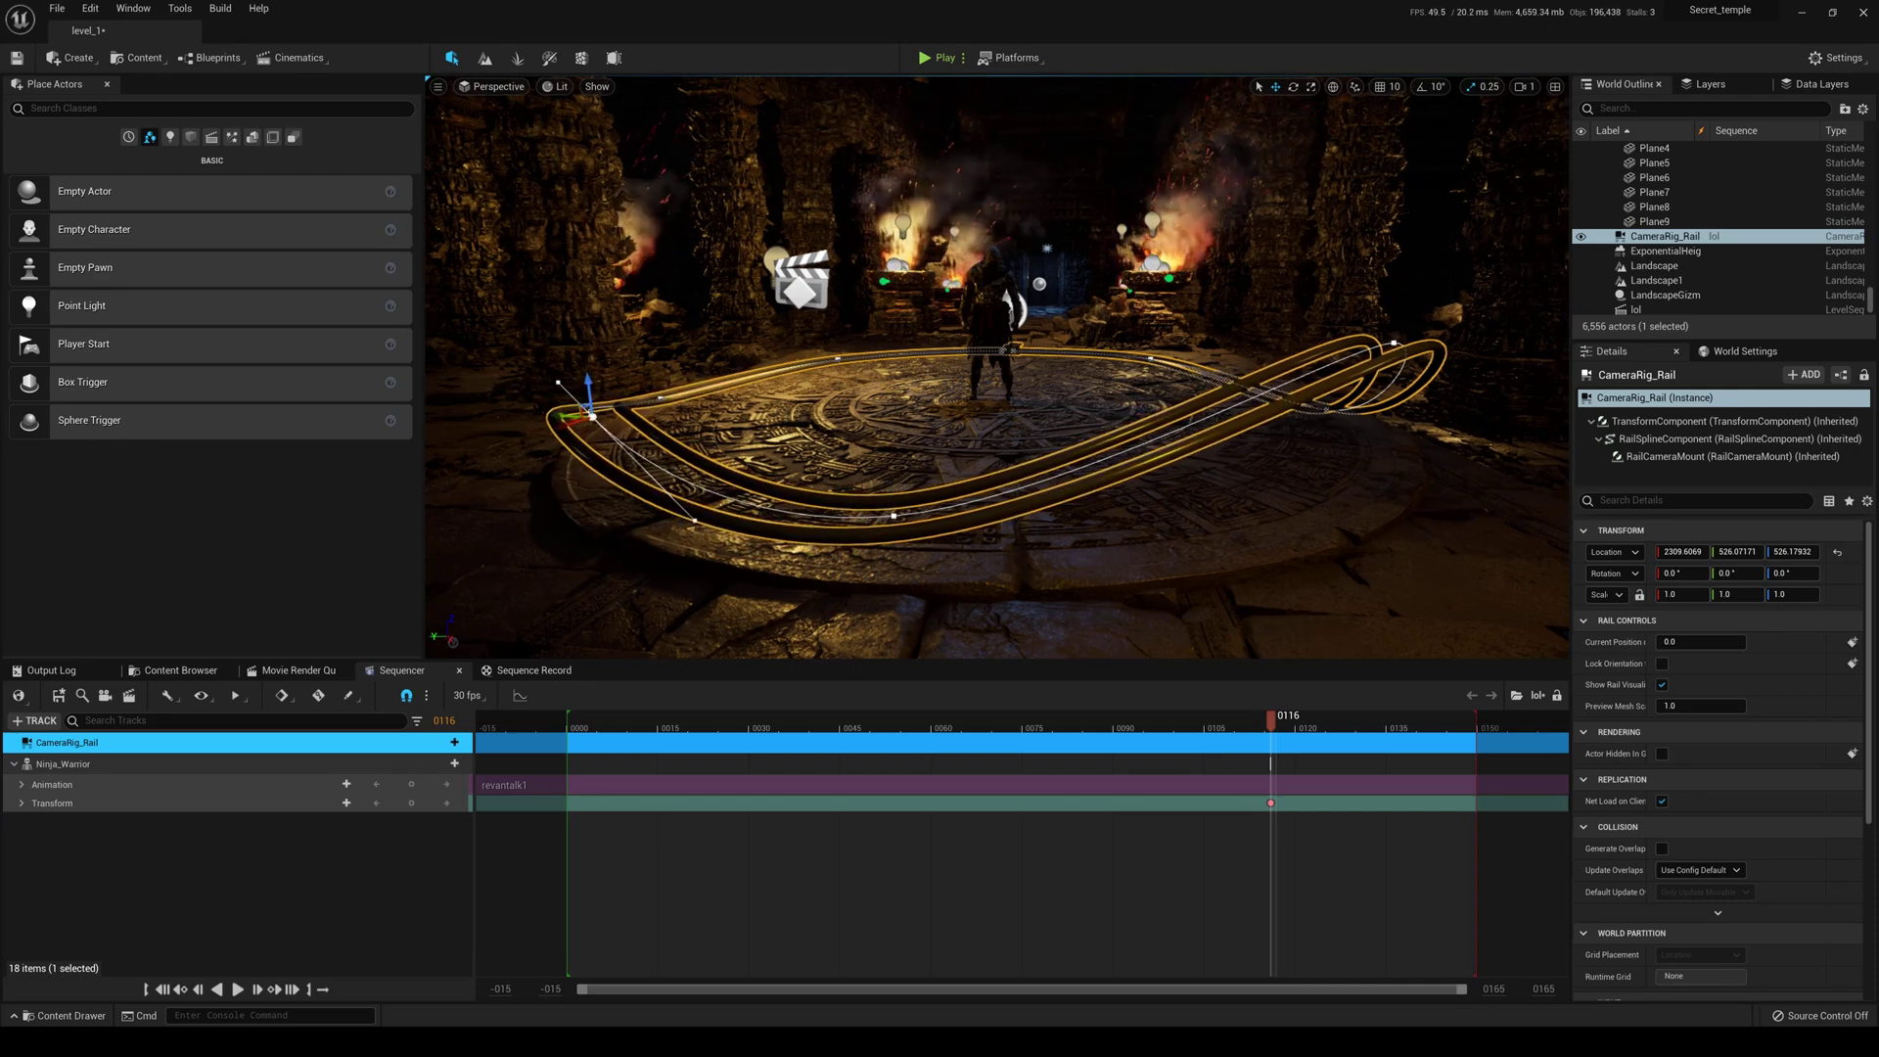
left_click_drag(897, 505, 861, 353)
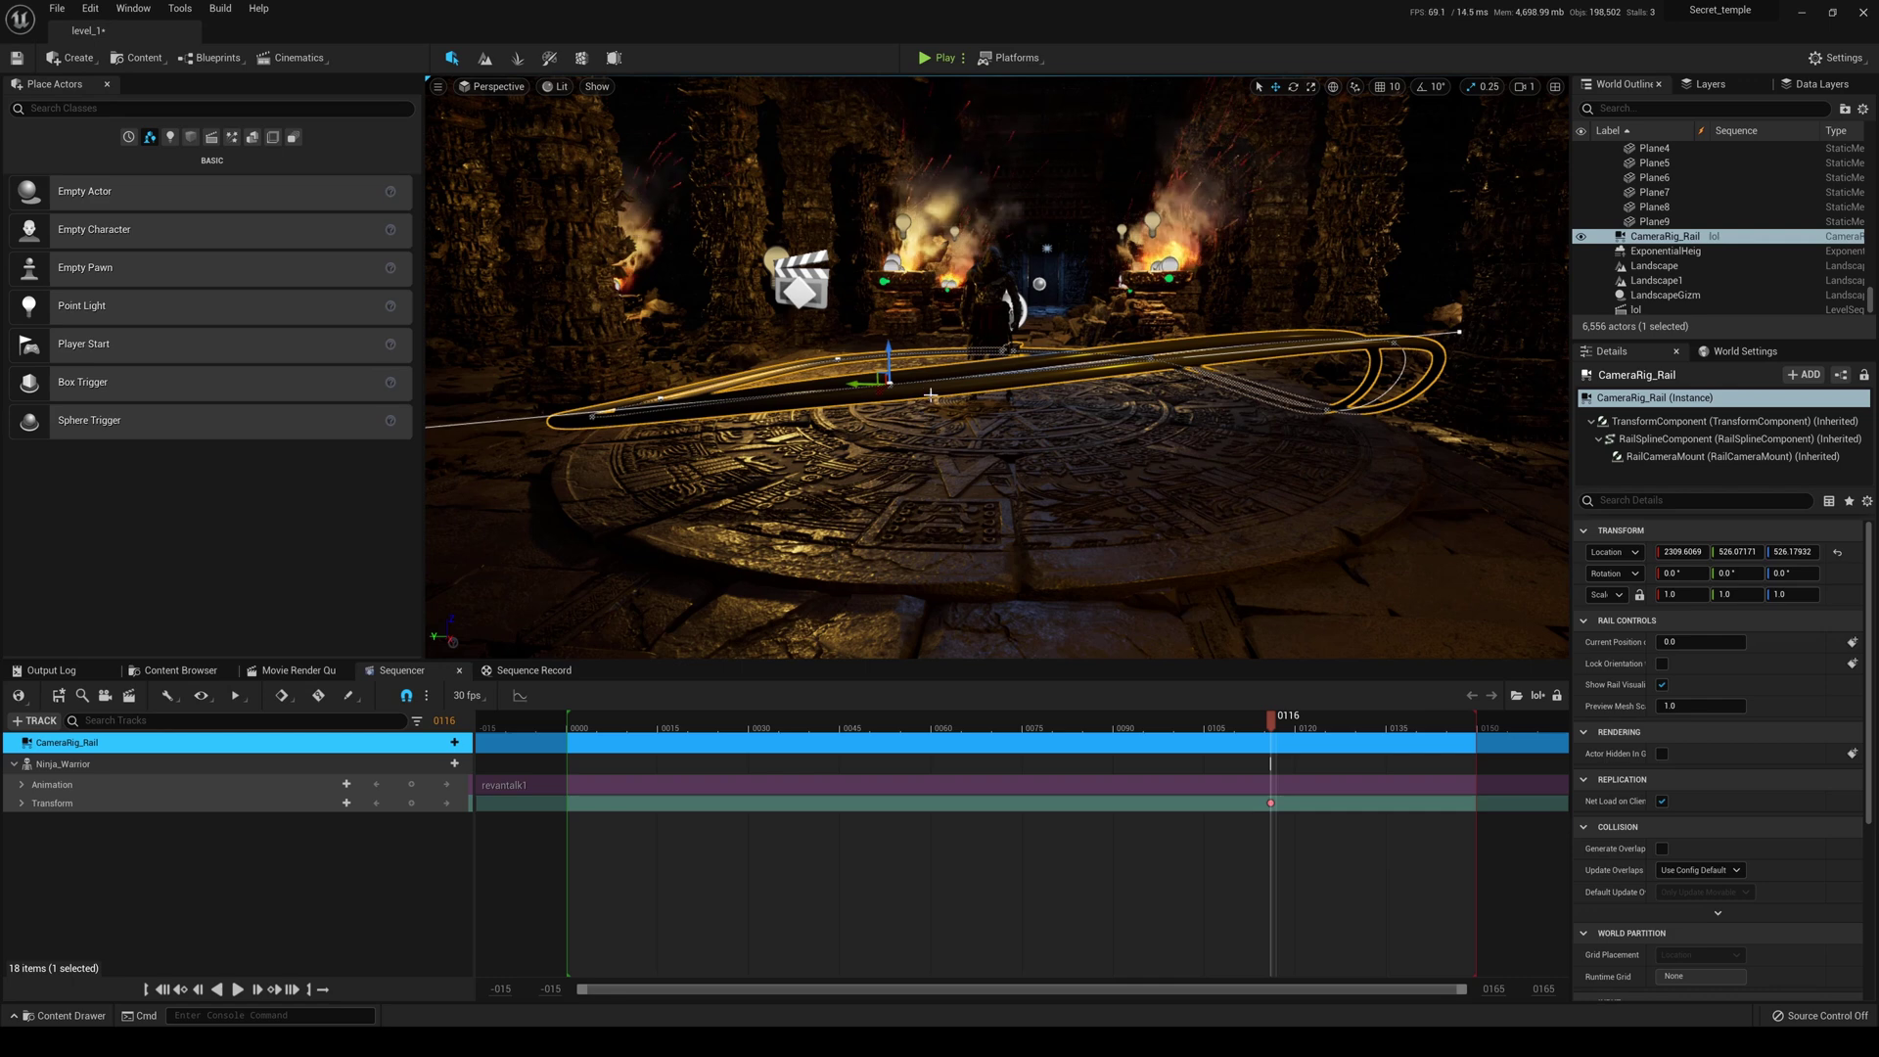
Undo the last actor placement, add a Cine Camera Actor, attach it to CameraRig_Rail and reset its location to 0.0, 0.0, 0.0.
key("ctrl+z")
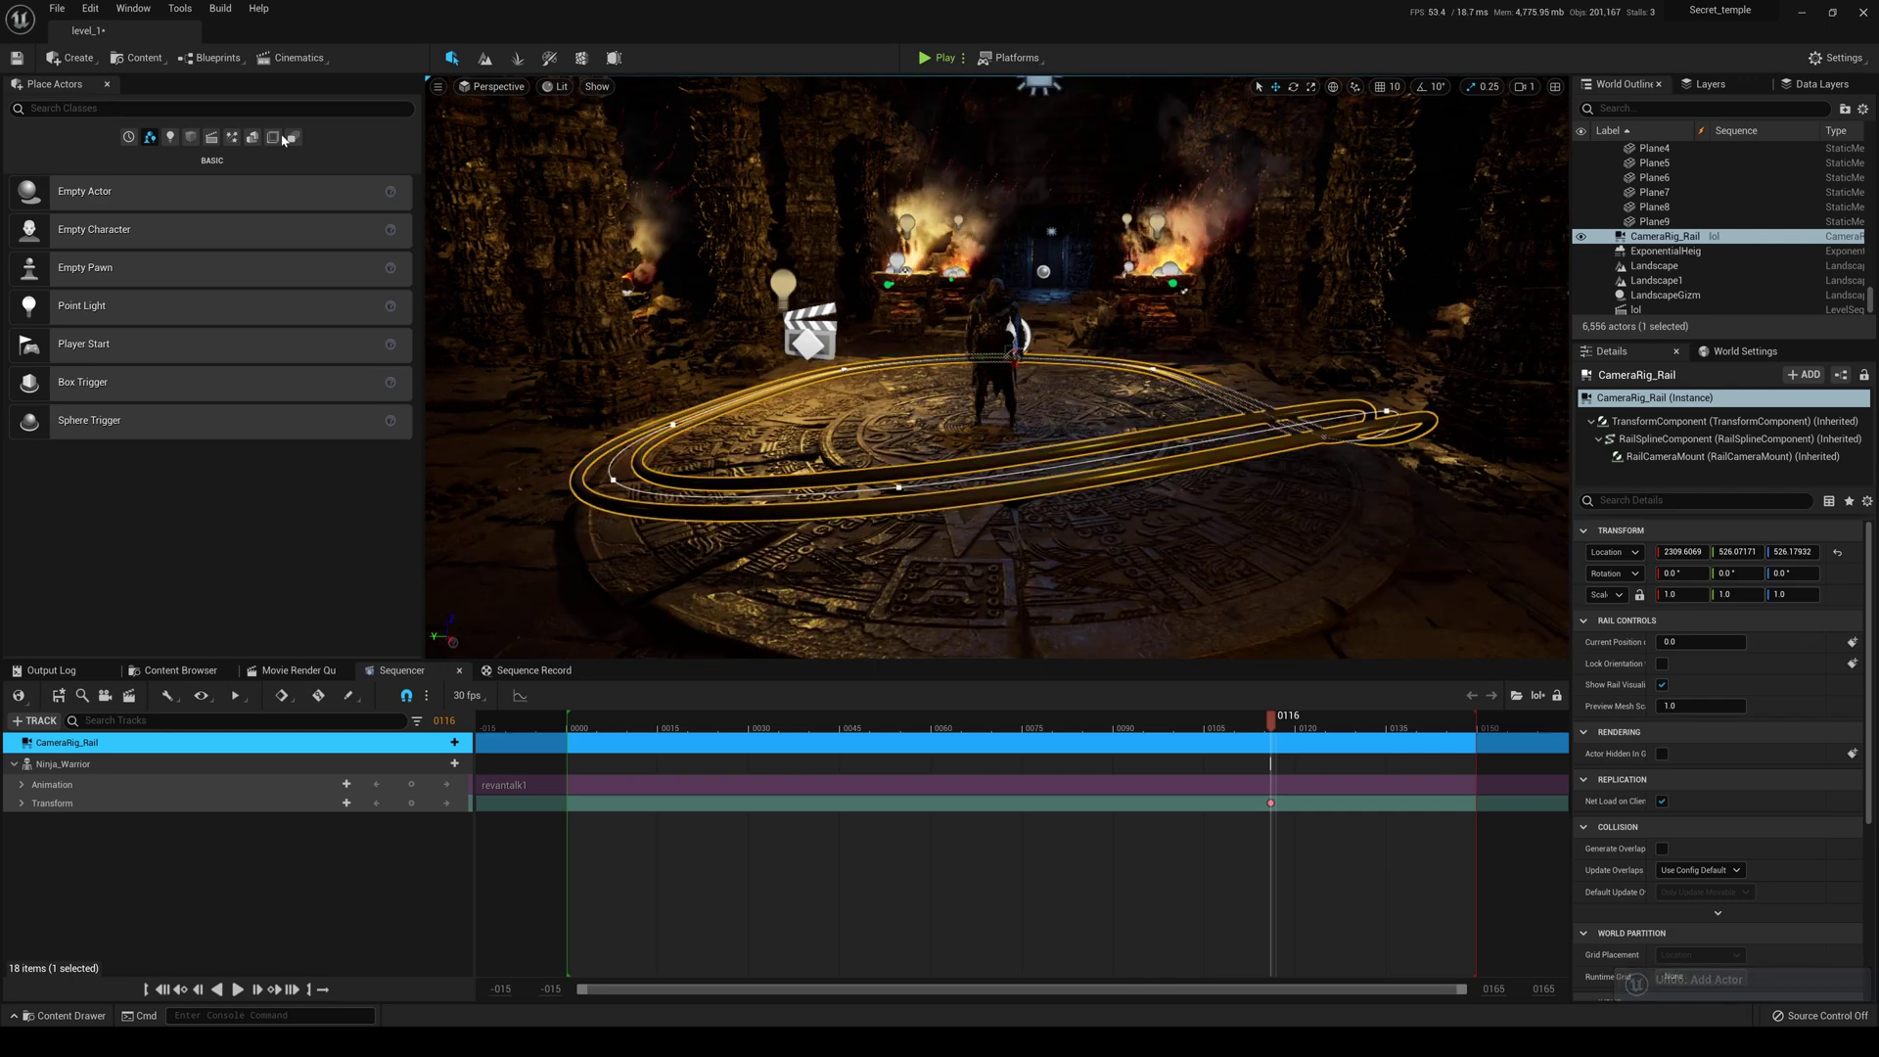
left_click(90, 60)
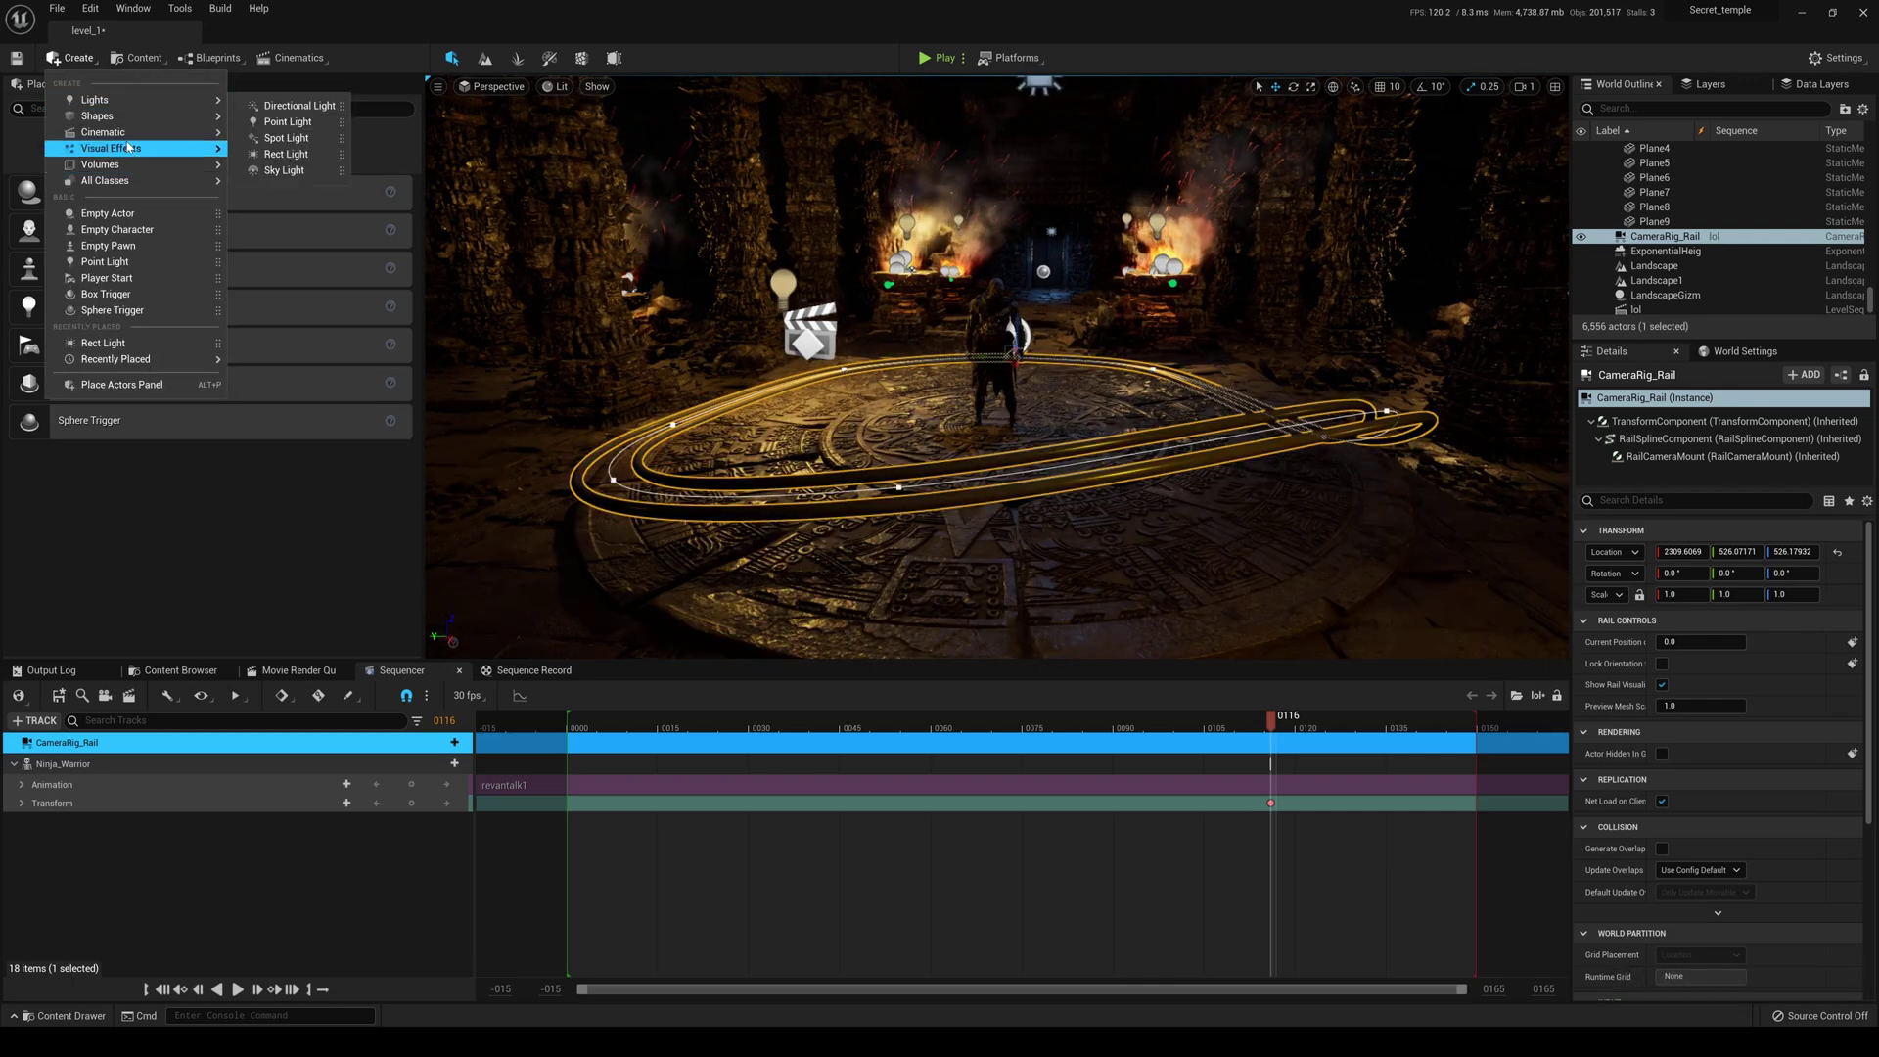
mouse_move(118, 132)
left_click(270, 143)
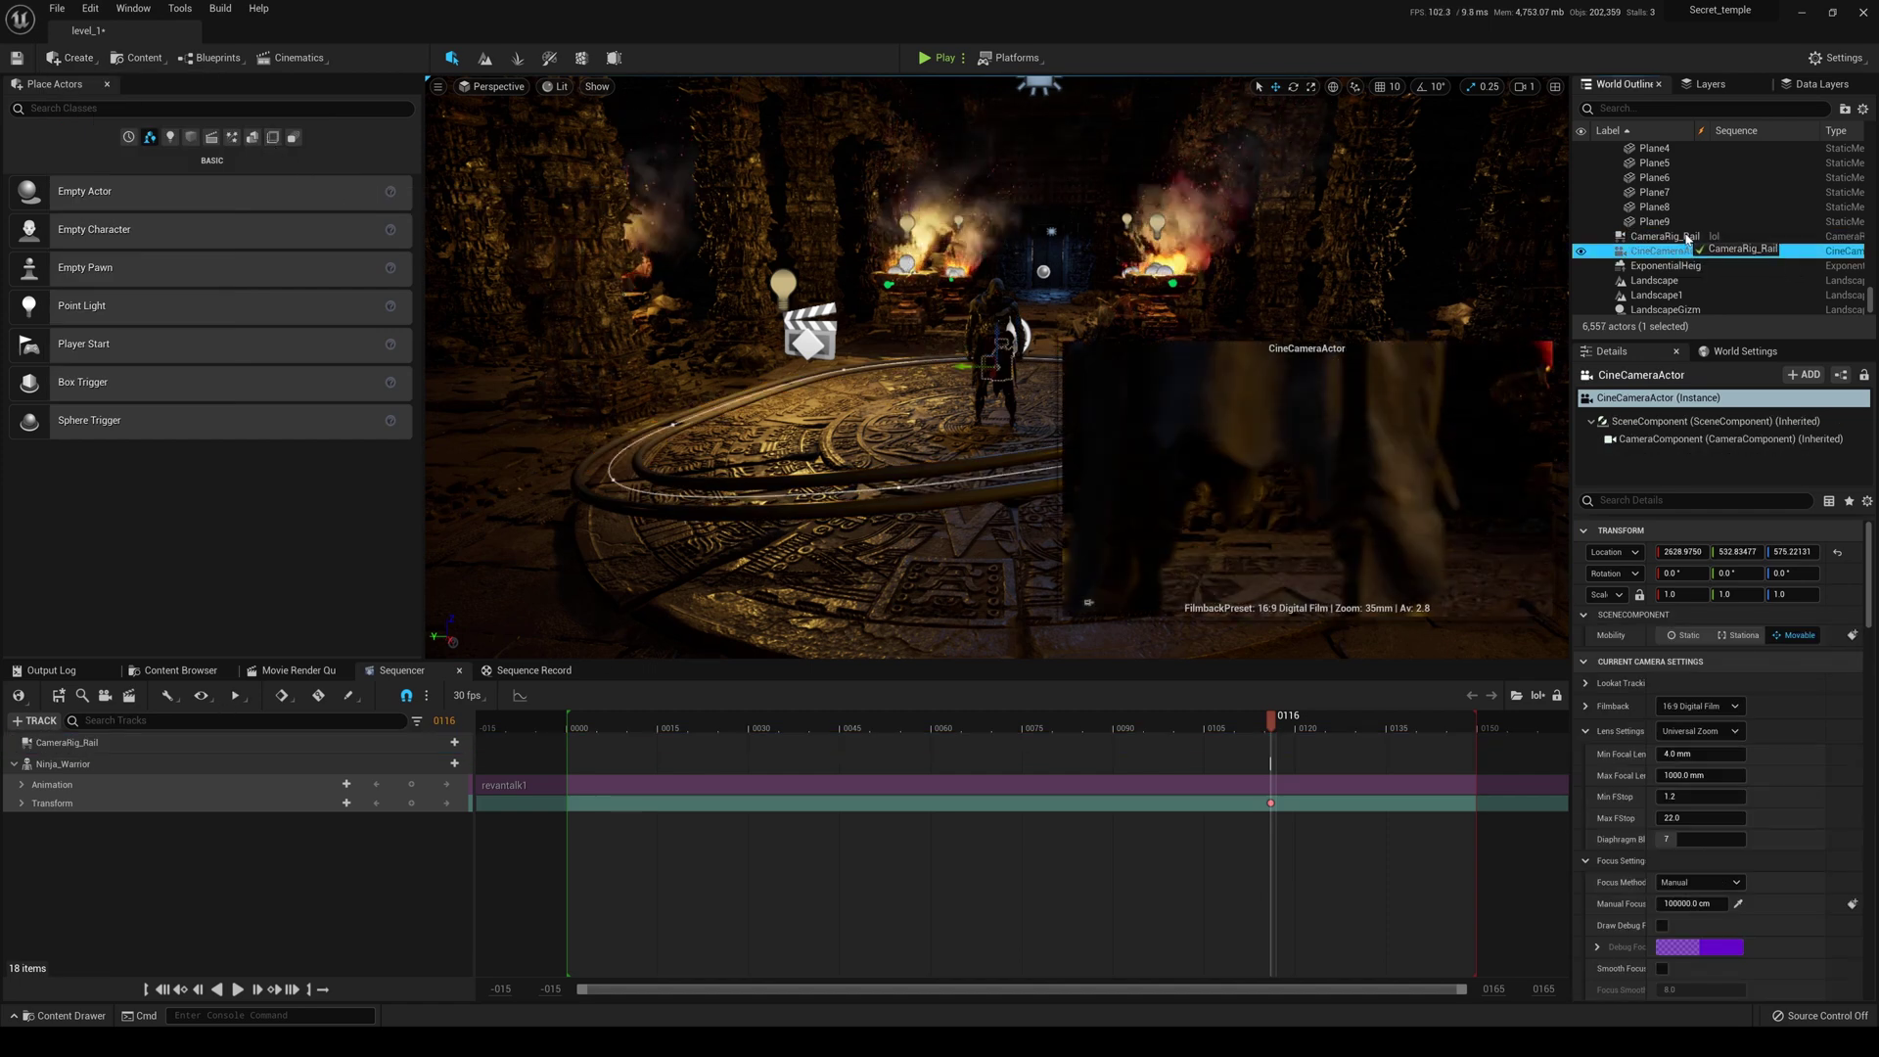
left_click(1837, 554)
right_click_drag(1158, 424, 1223, 460)
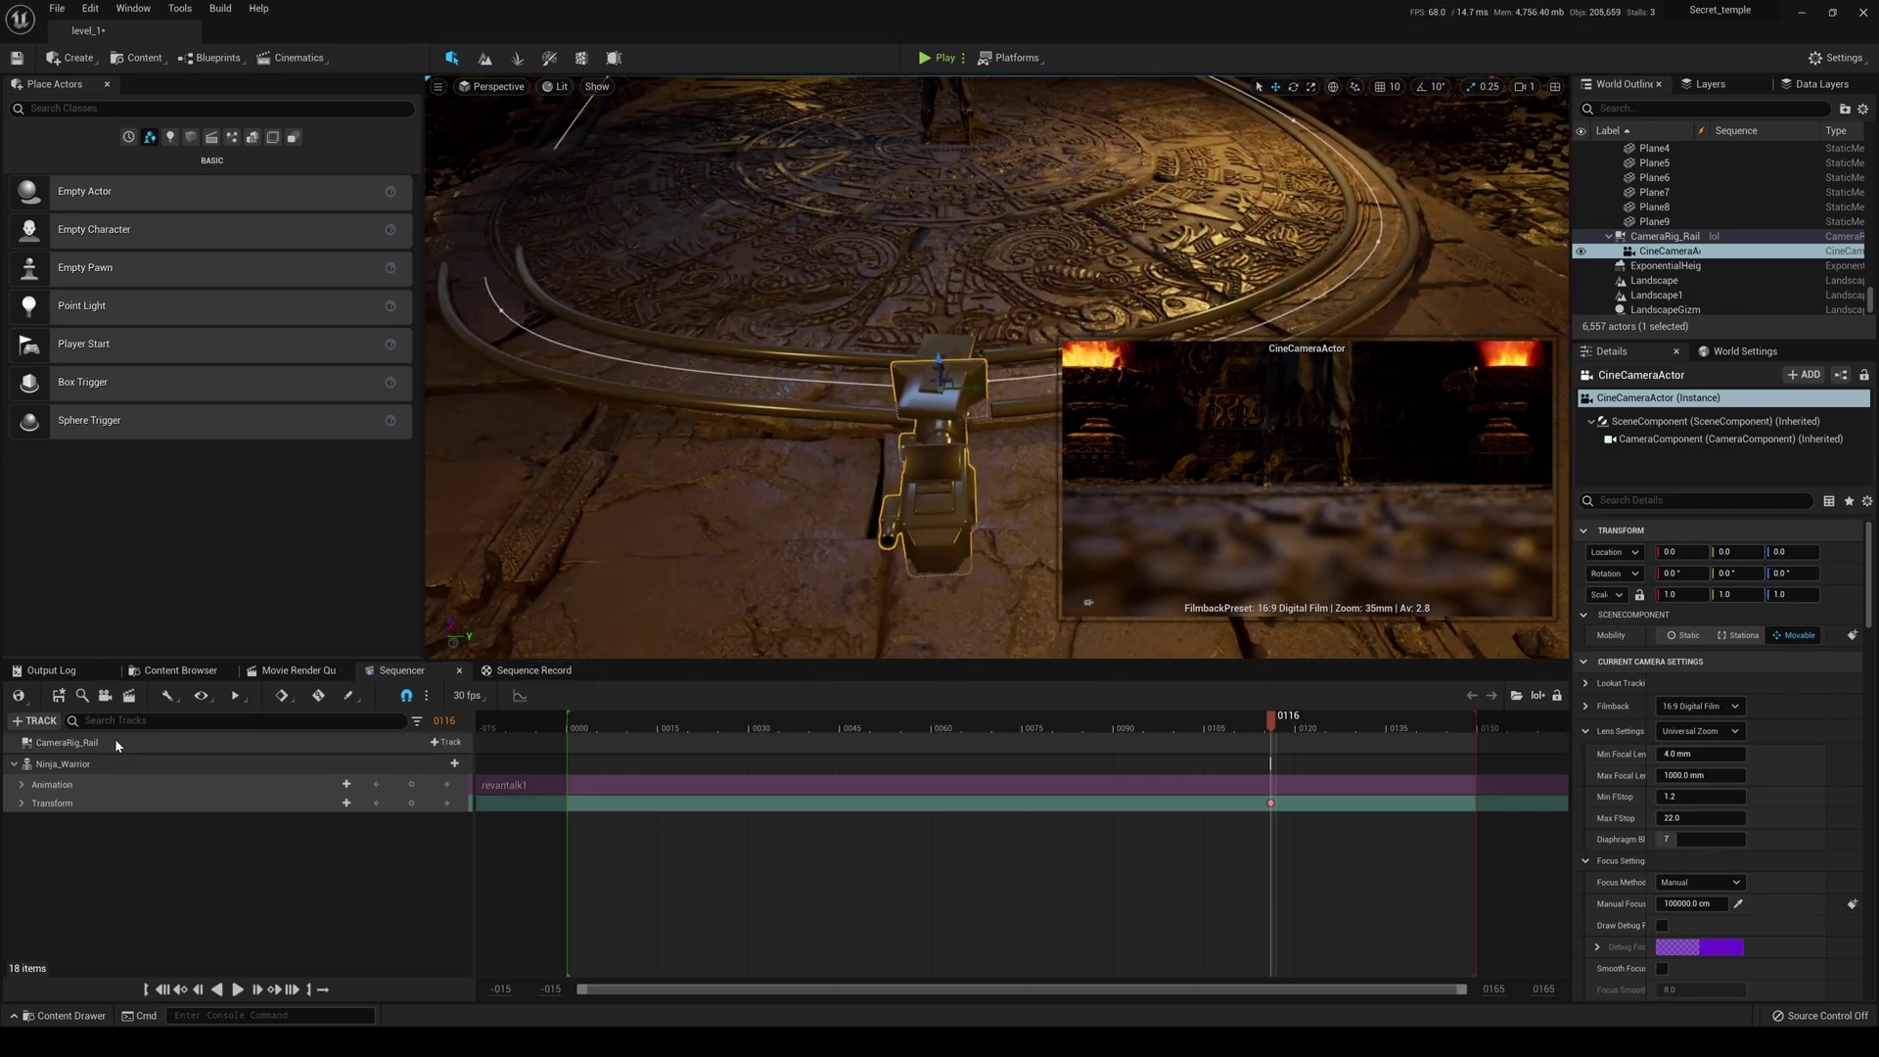
Add a Current Position on Rail track to CameraRig_Rail with the playhead at frame 1.
key("Up")
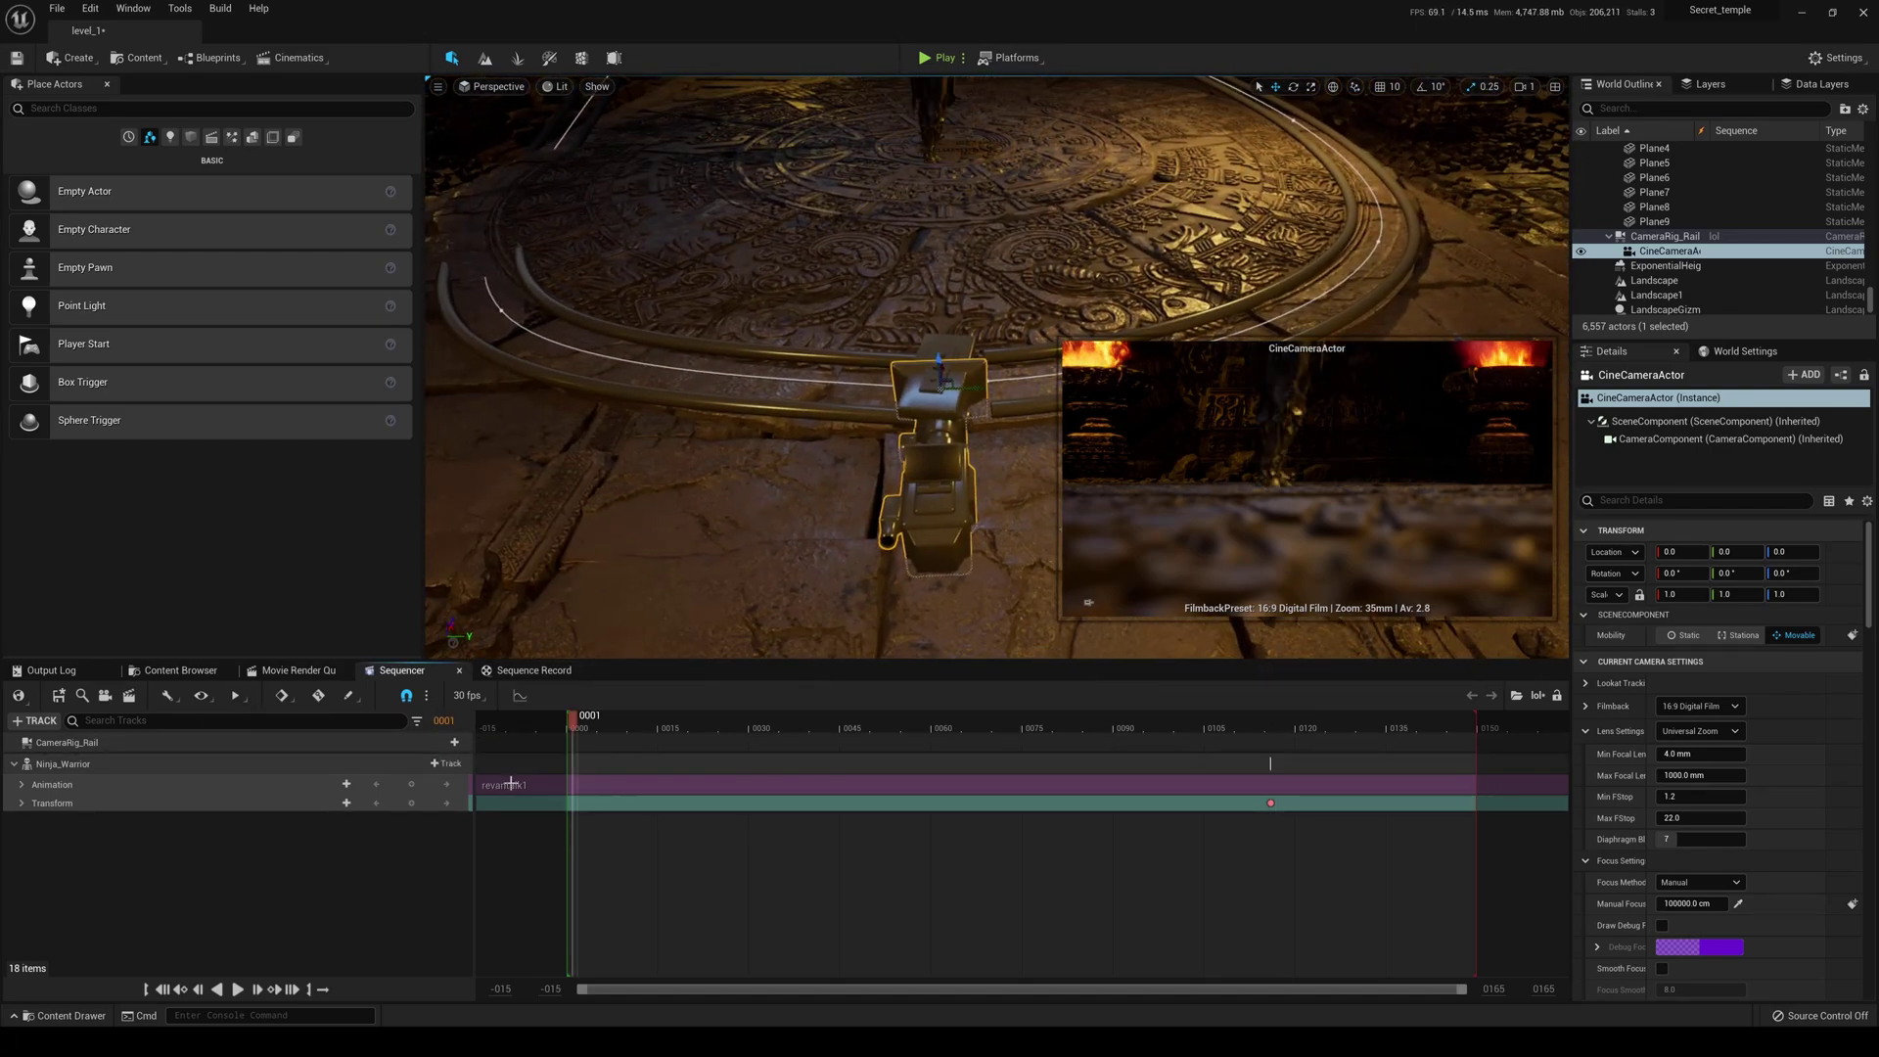
left_click(445, 742)
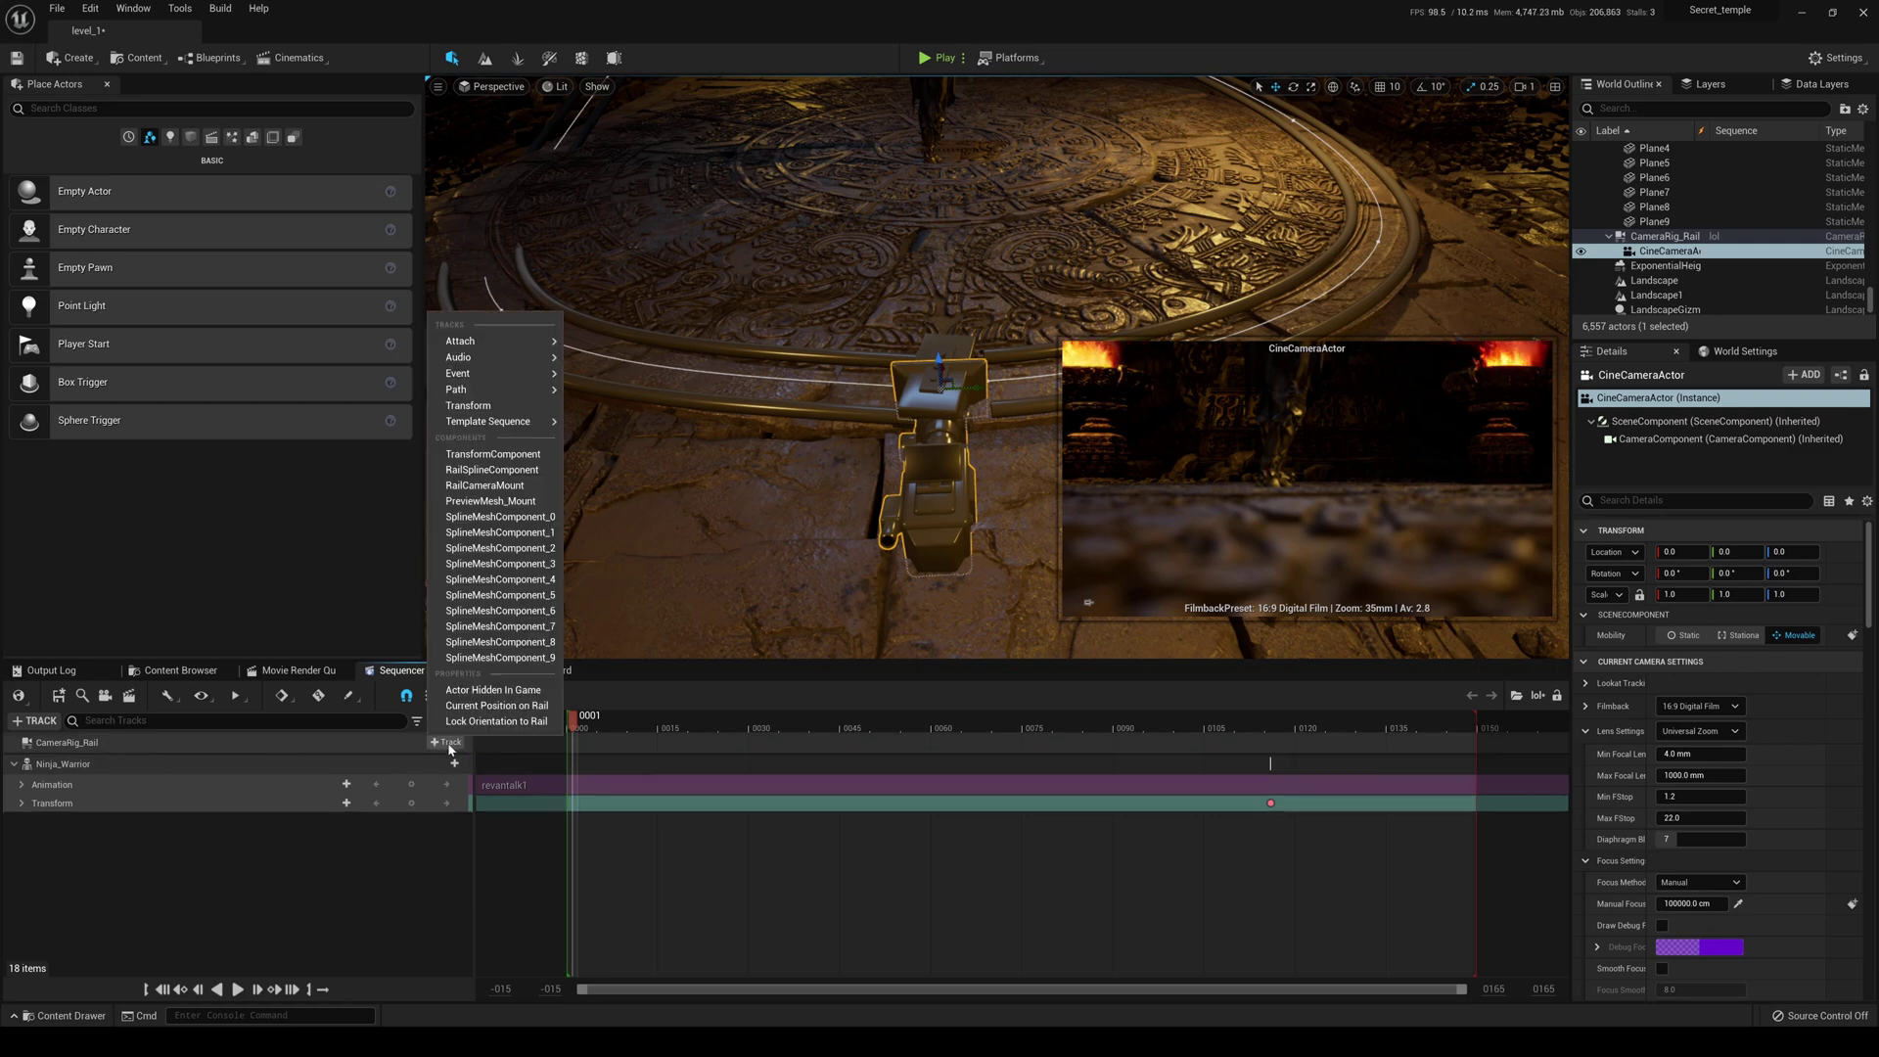
left_click(499, 706)
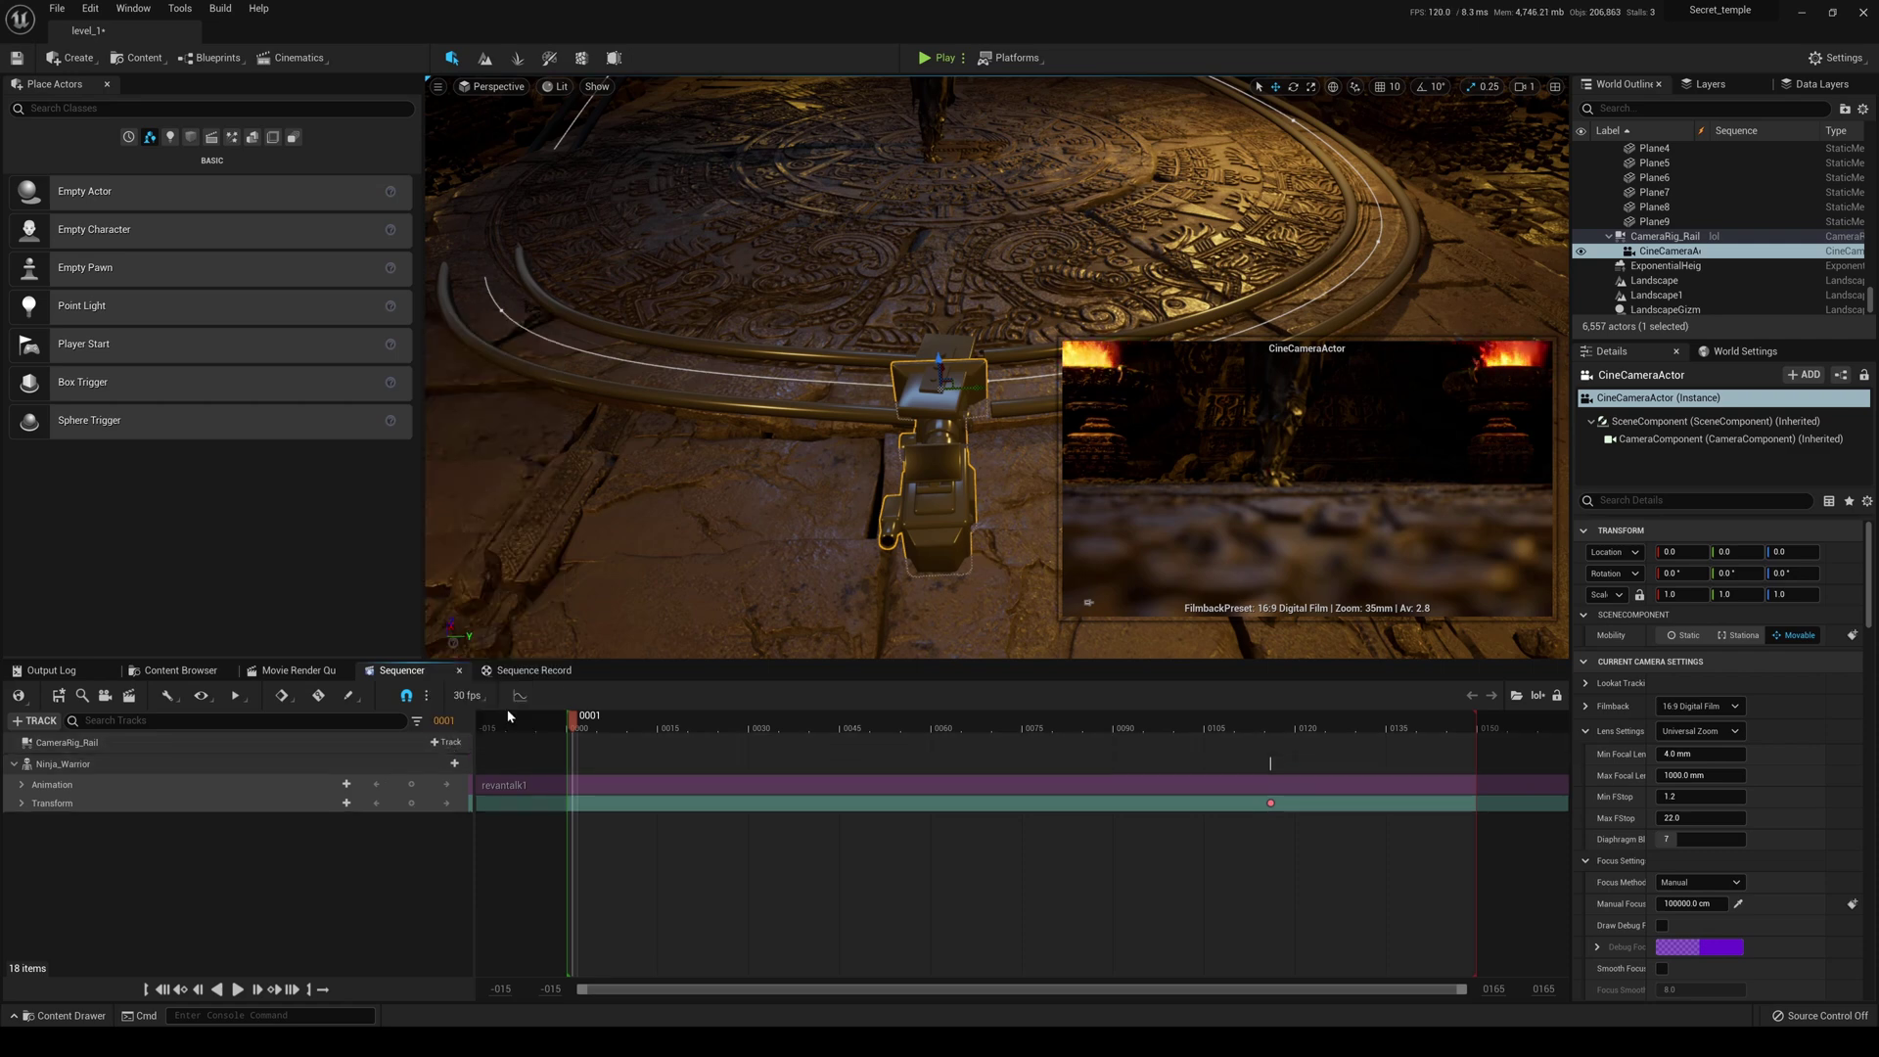
Add the CineCameraActor to the lol sequence.
left_click(20, 723)
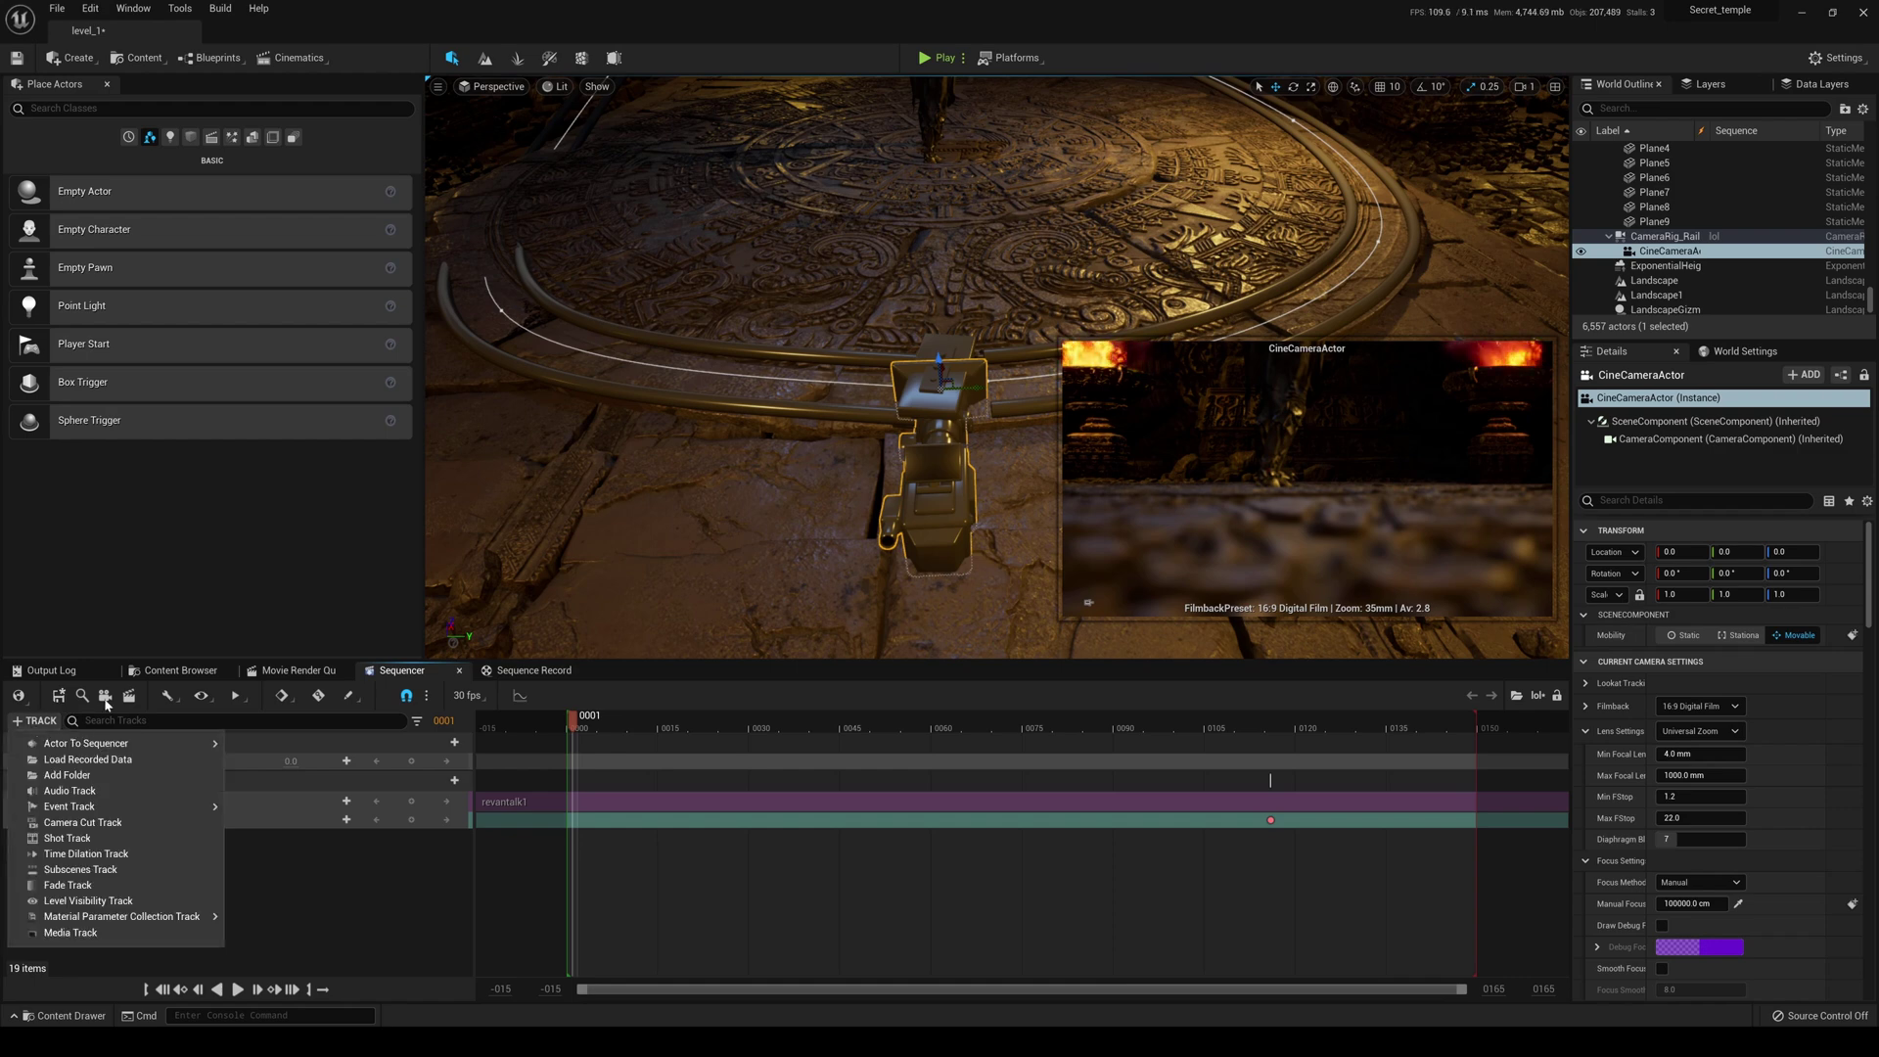
mouse_move(107, 746)
left_click(337, 705)
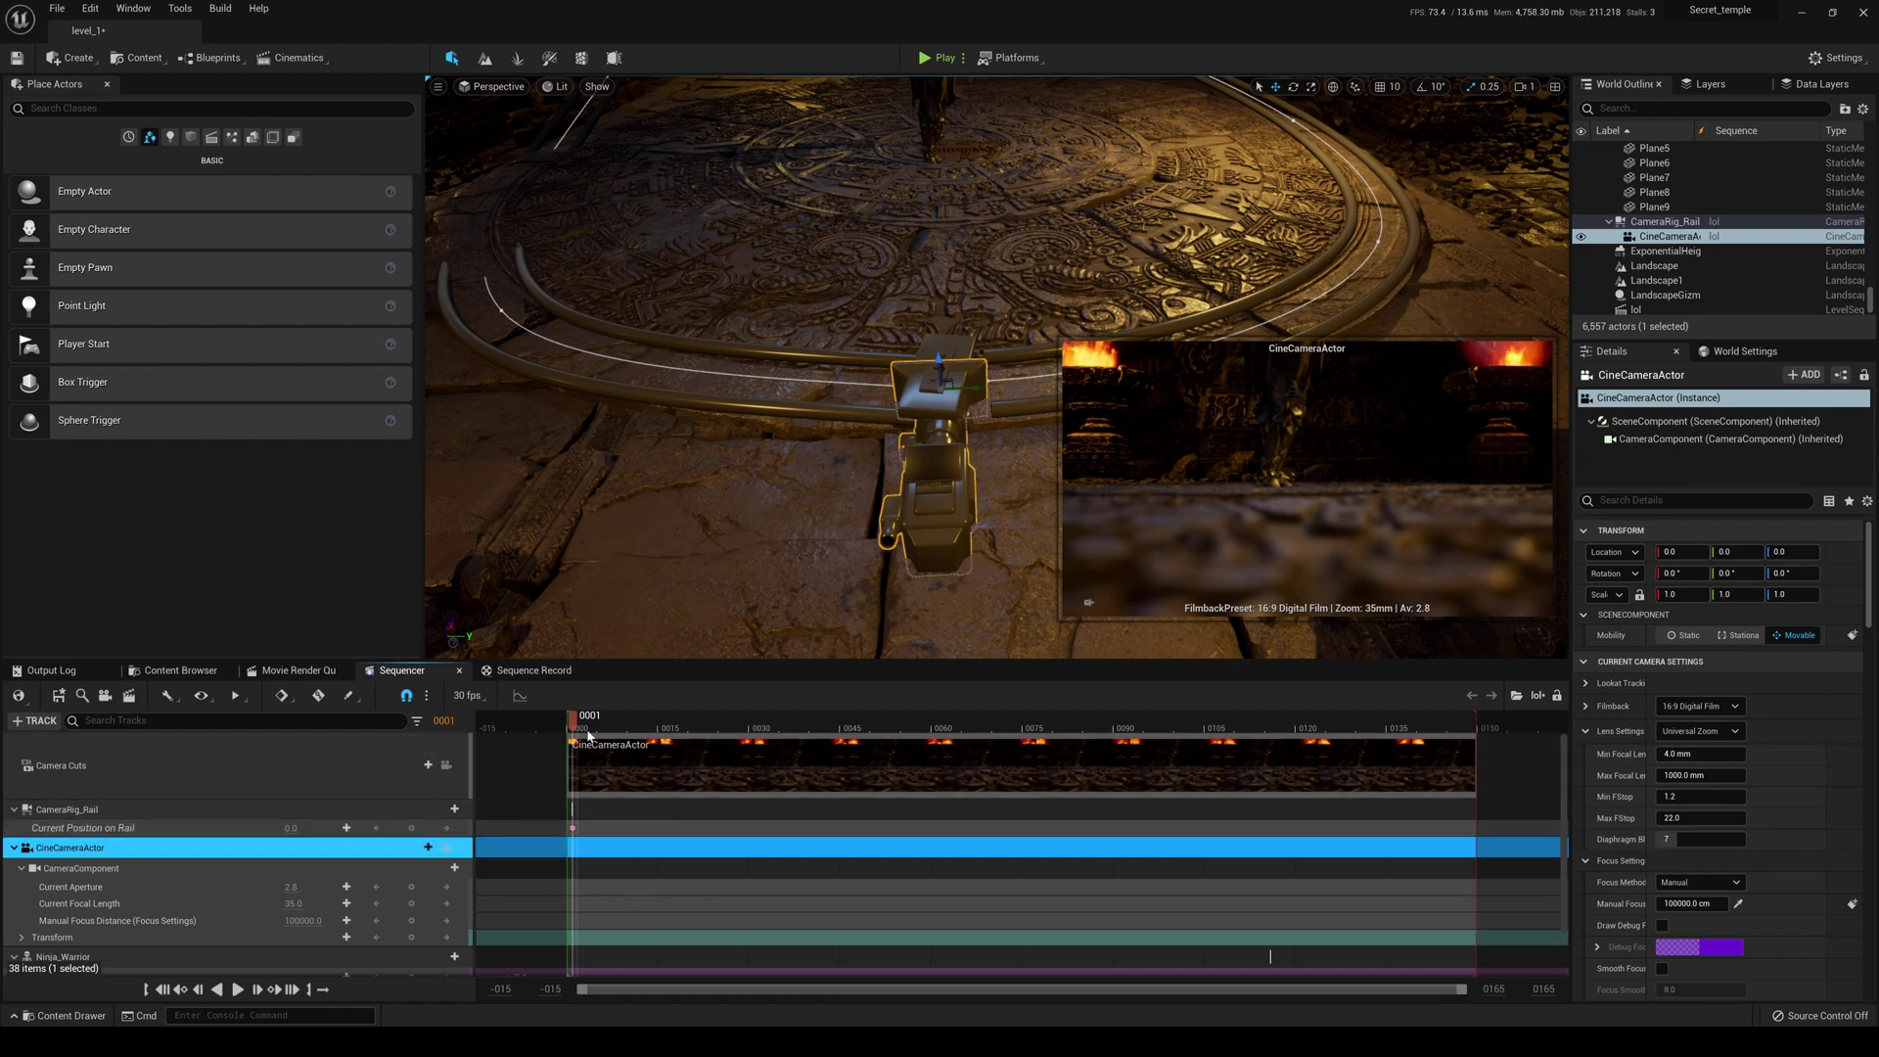
Key the rail's Current Position on Rail at 0.37 on frame 71 and check the camera's place on the rail.
left_click_drag(788, 733, 999, 759)
left_click_drag(302, 829, 370, 829)
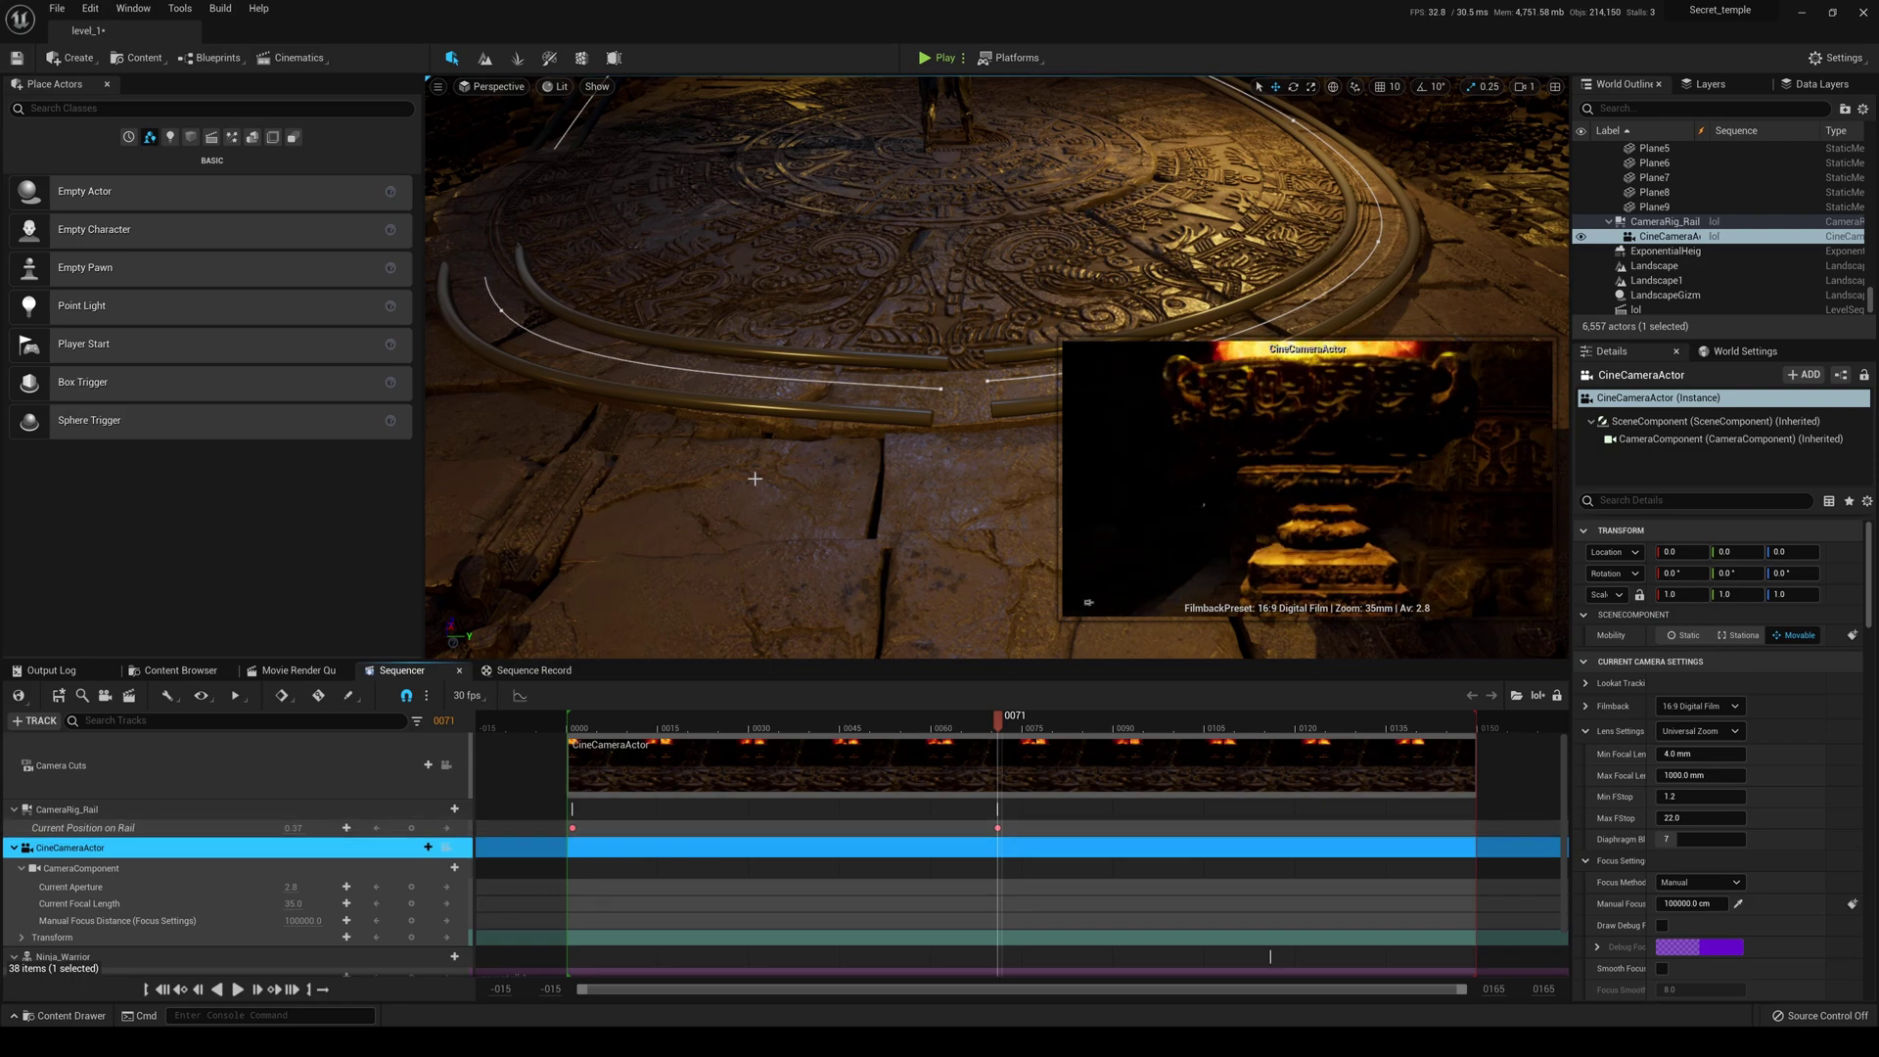
right_click_drag(763, 392, 764, 333)
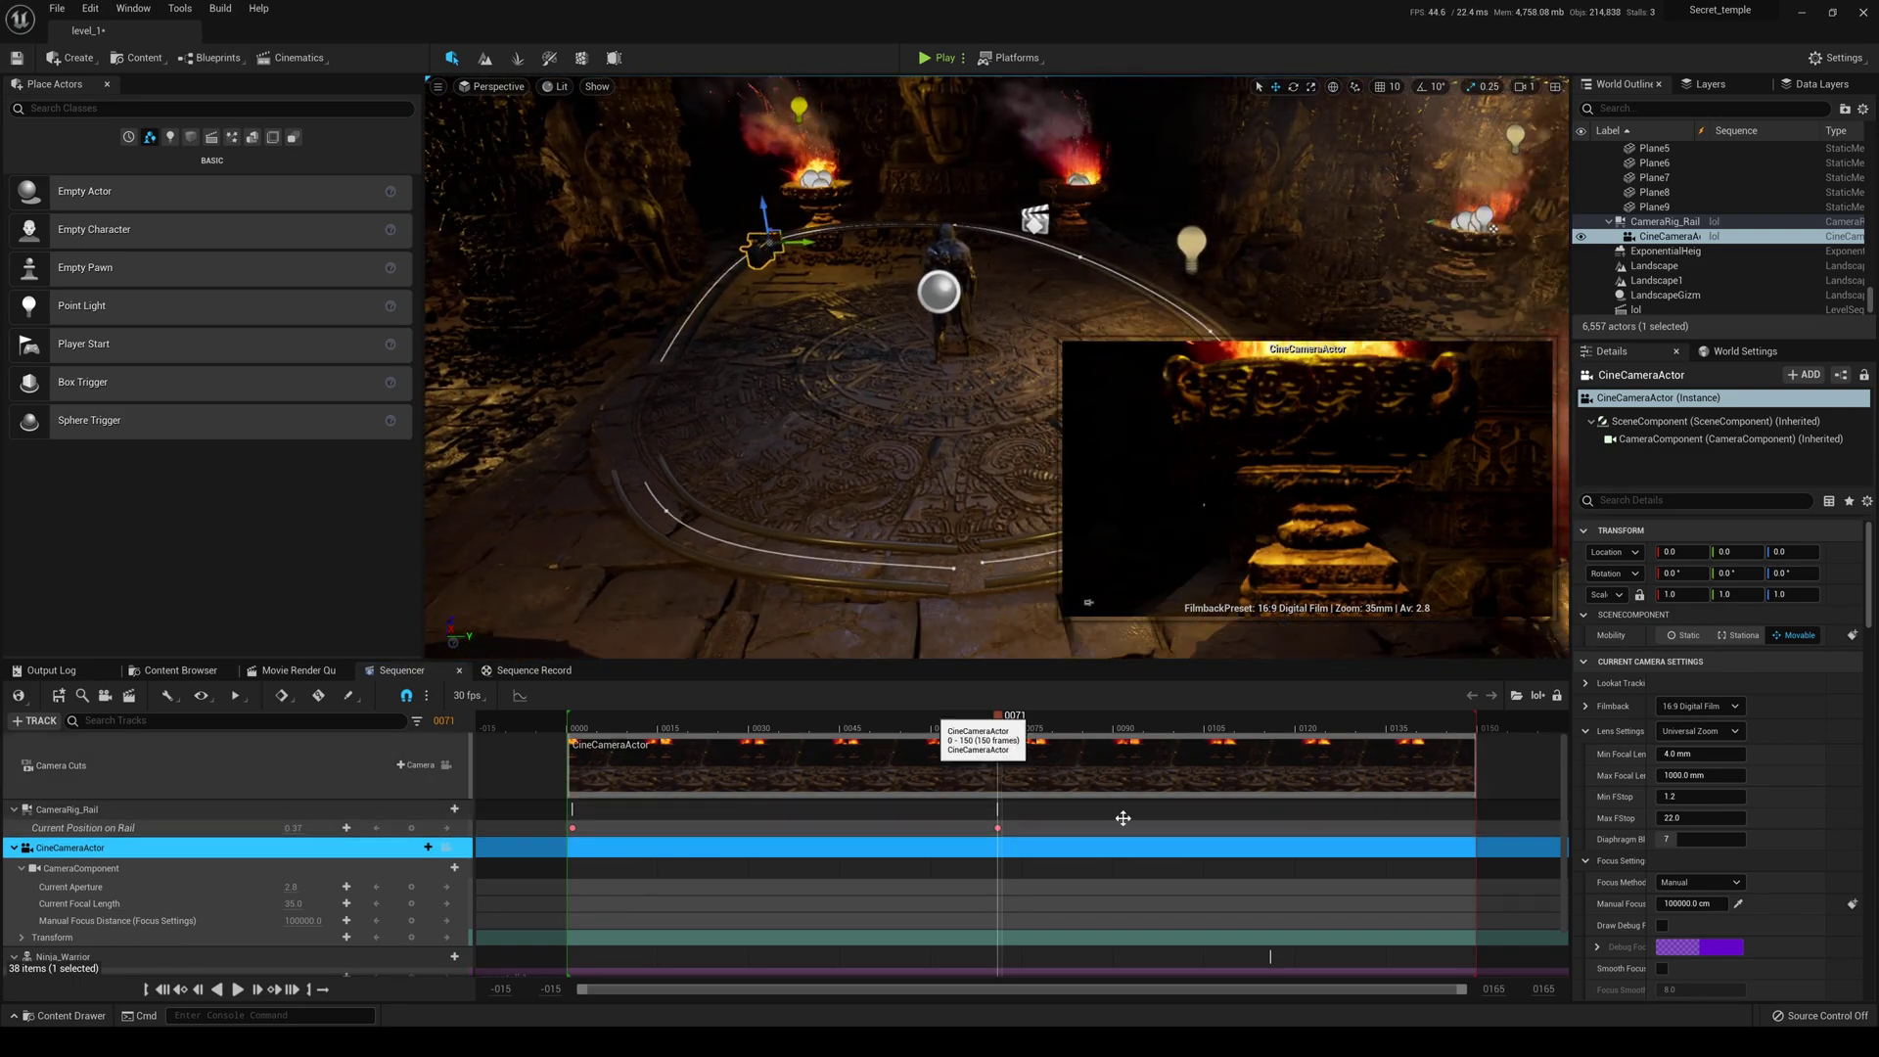
Key CameraRig_Rail's Current Position on Rail at 1.0 on frame 147.
scroll(1116, 783, "down", 3, "ctrl")
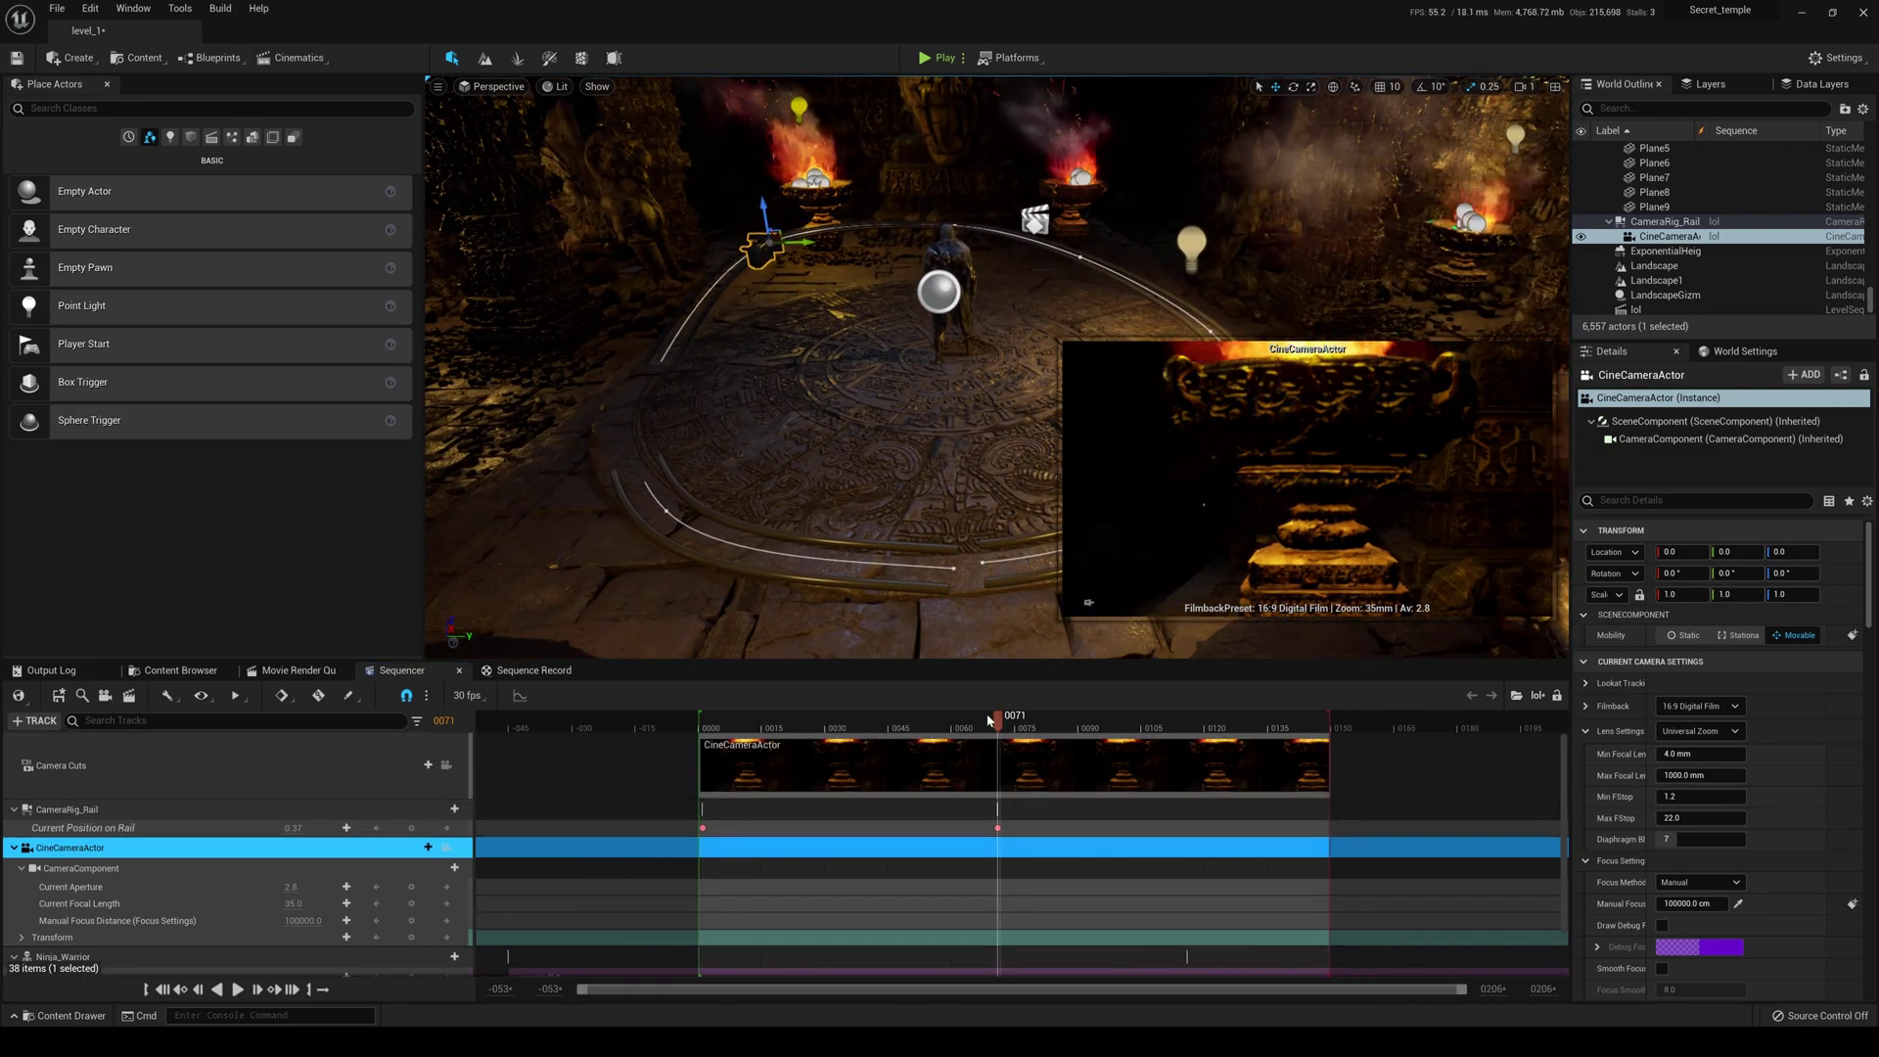
left_click_drag(1001, 723, 1319, 726)
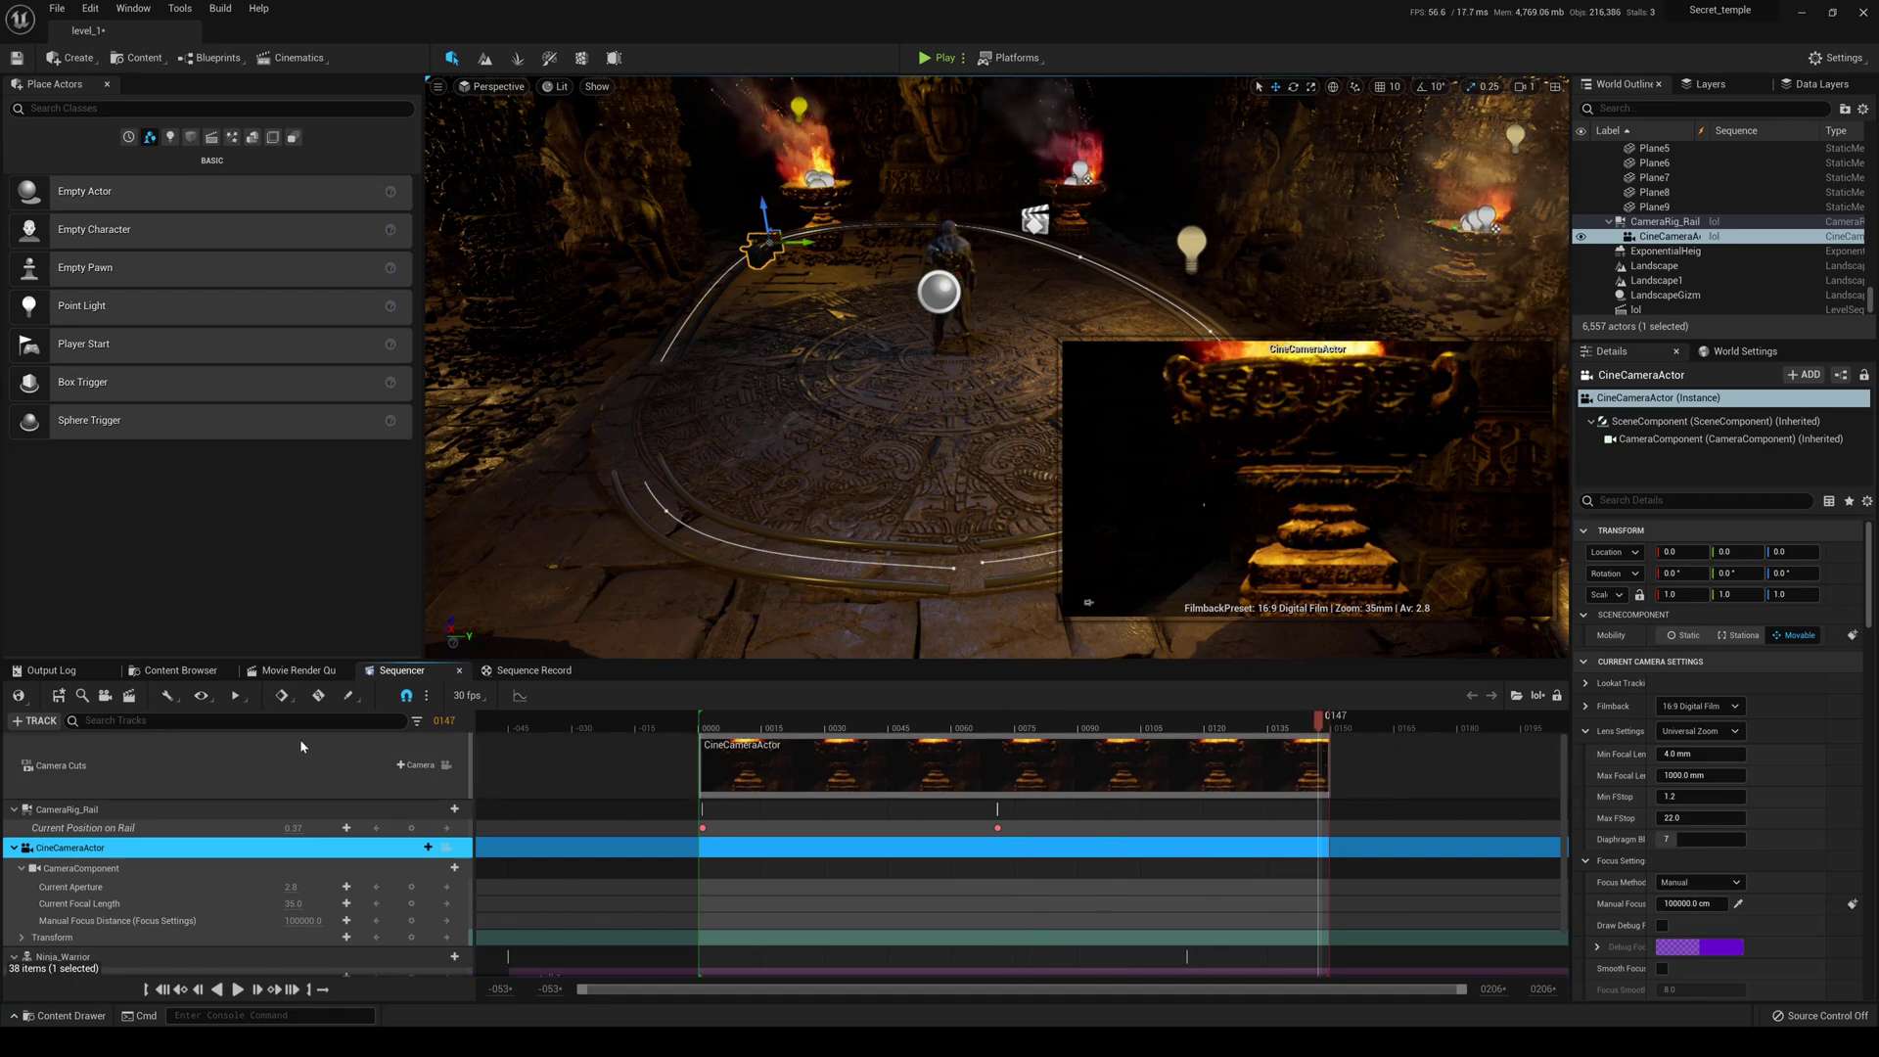
type("1")
key("Return")
left_click(348, 828)
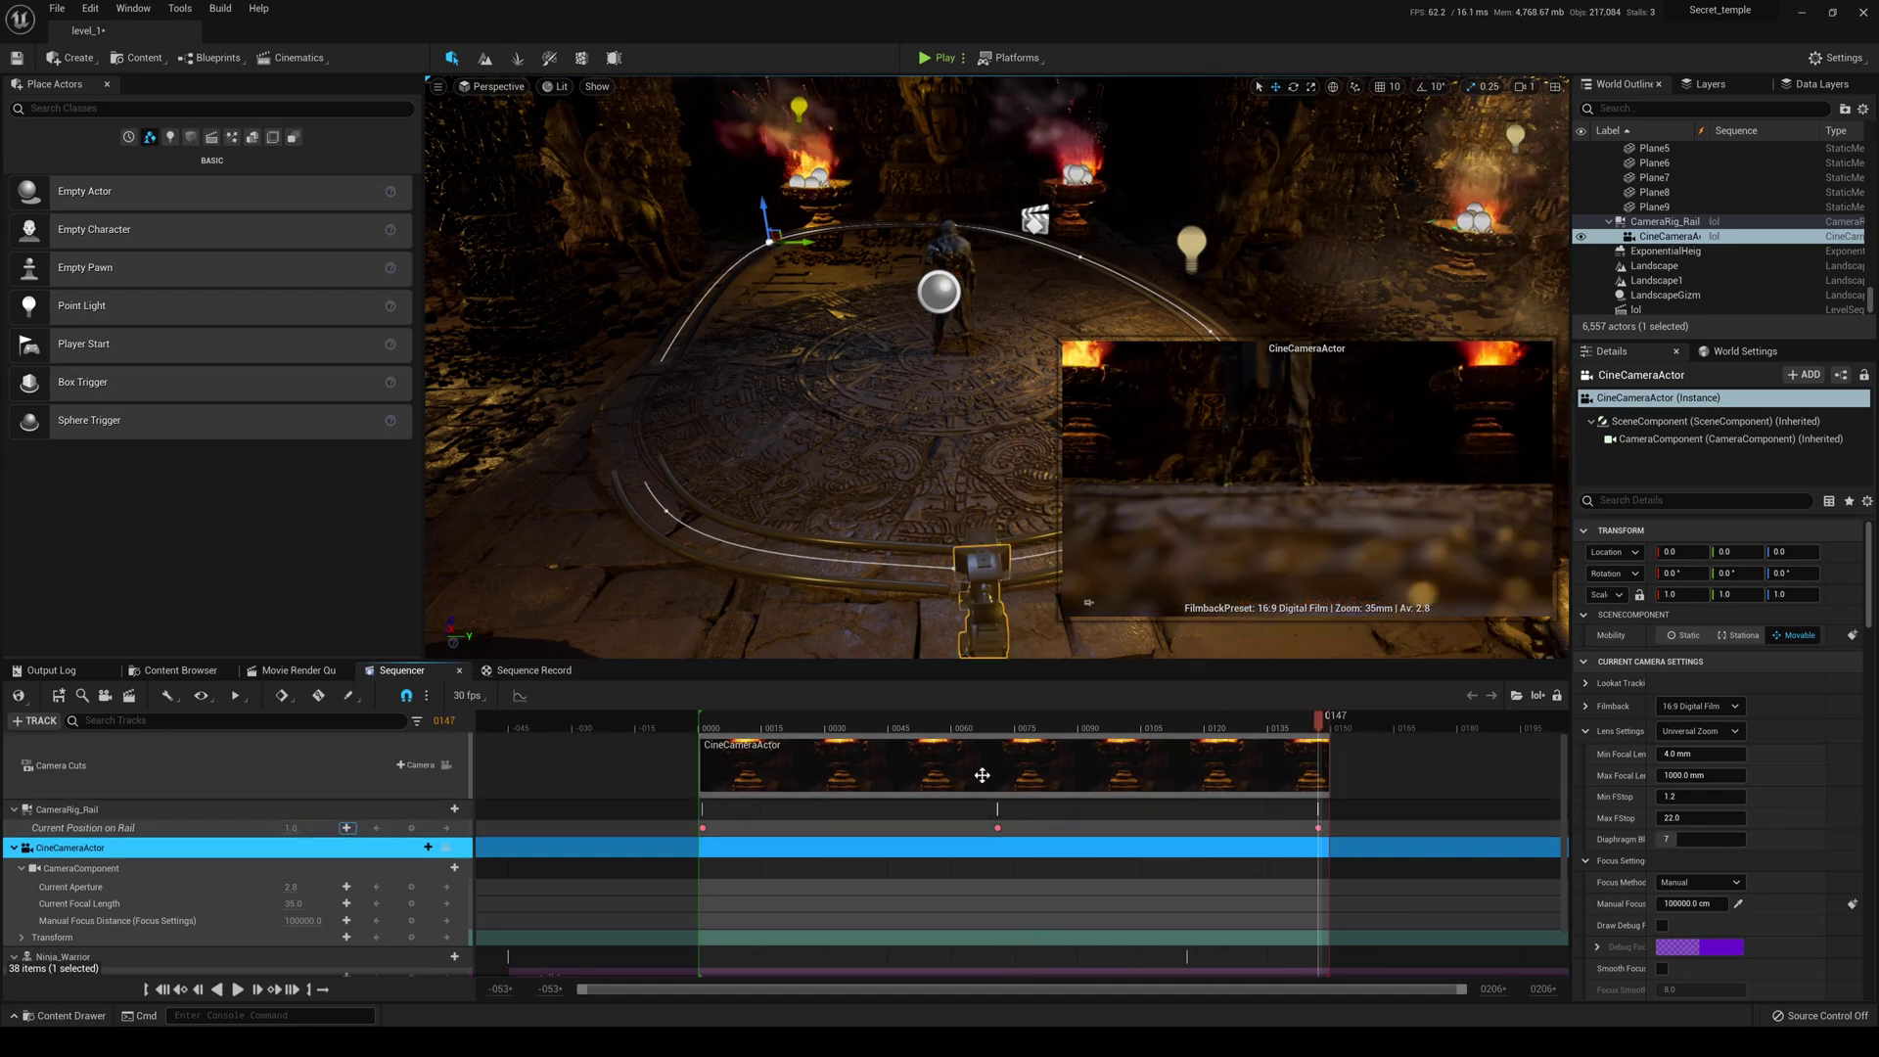
Scrub the sequence back toward its start to review the camera's travel along the rail, and save the sequence.
left_click_drag(1318, 729, 1004, 765)
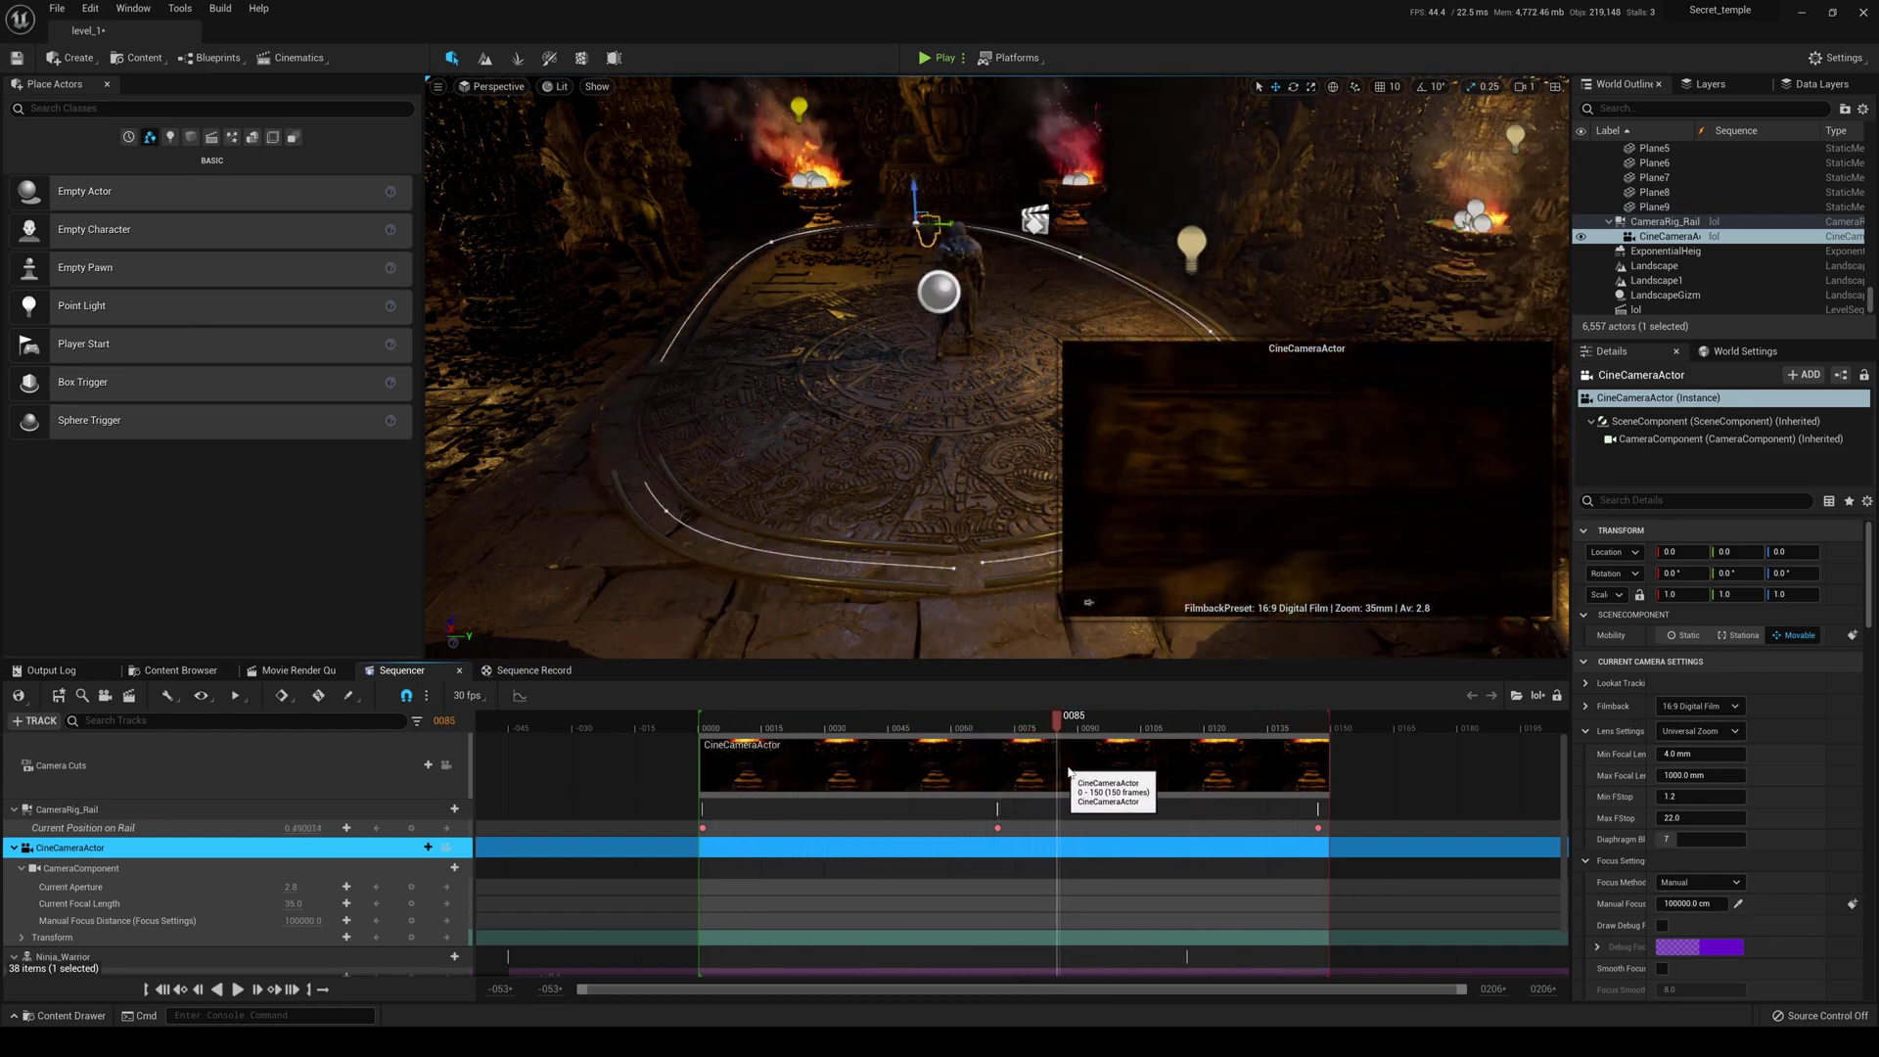
left_click_drag(1288, 805, 707, 802)
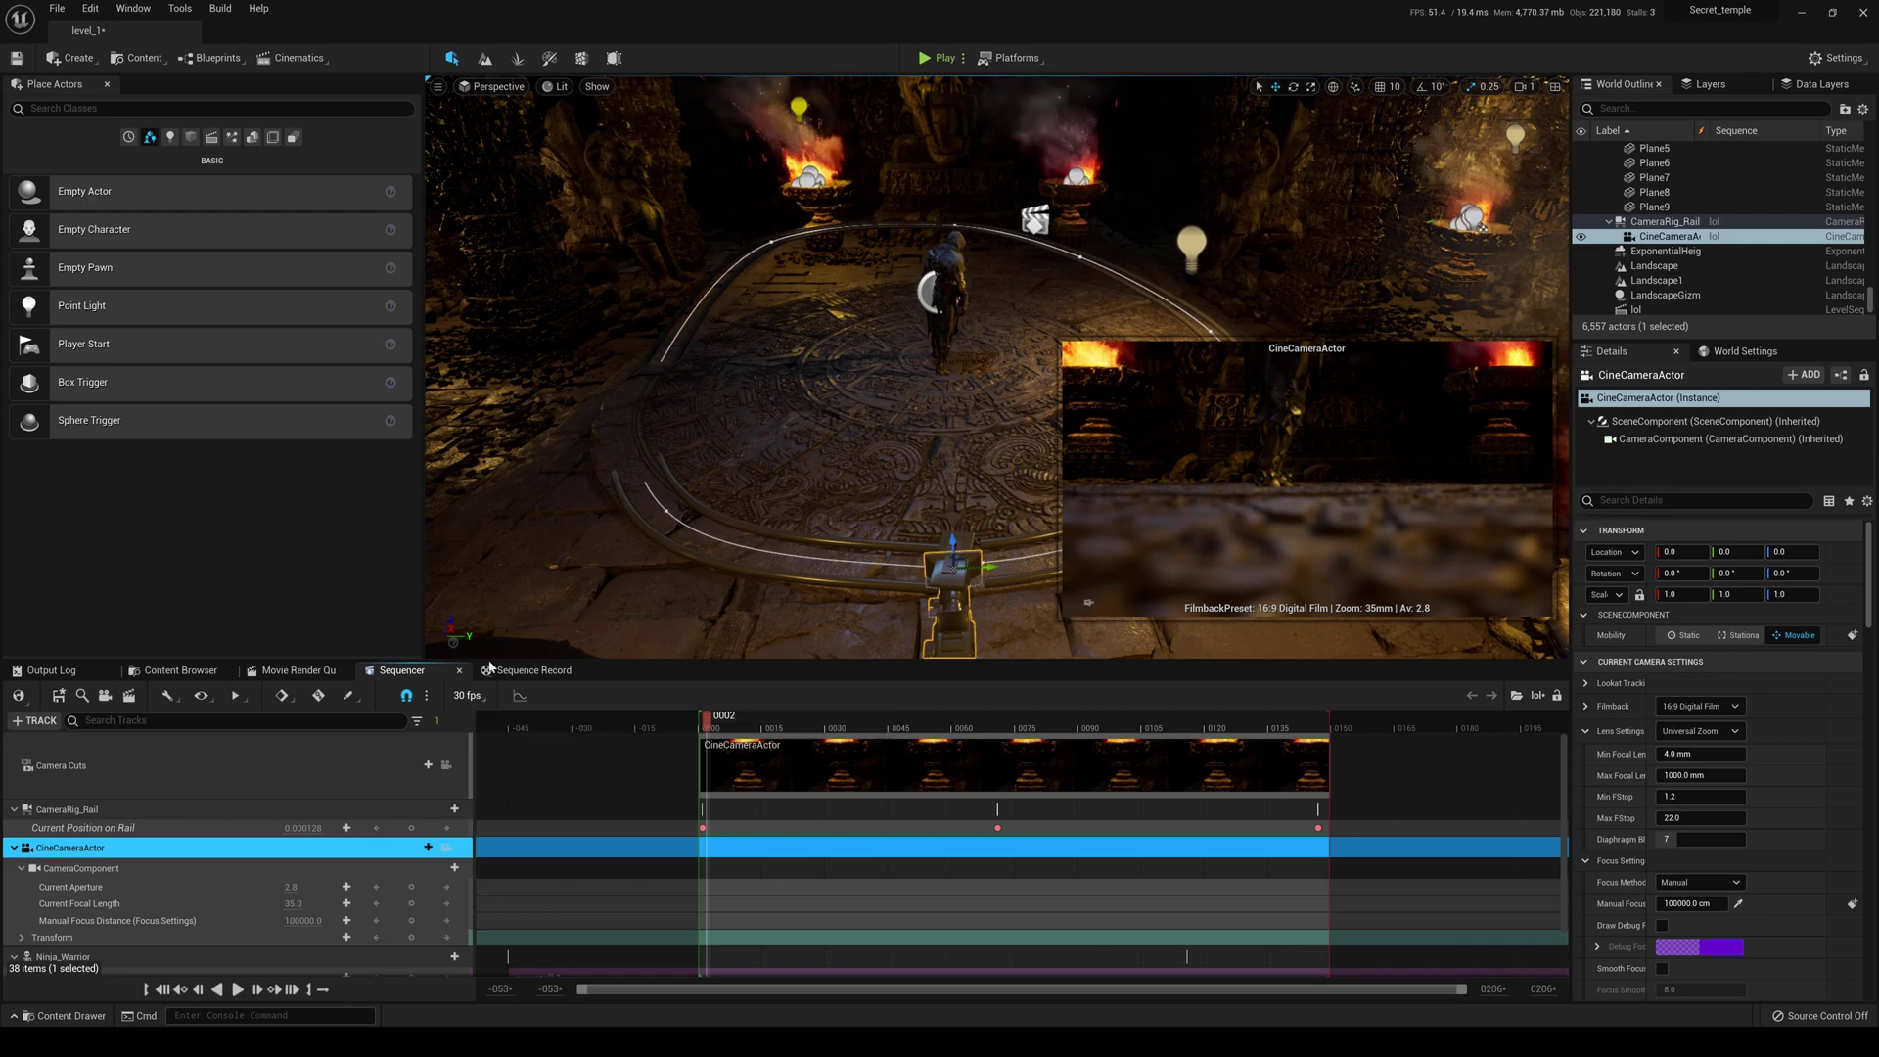
left_click(58, 695)
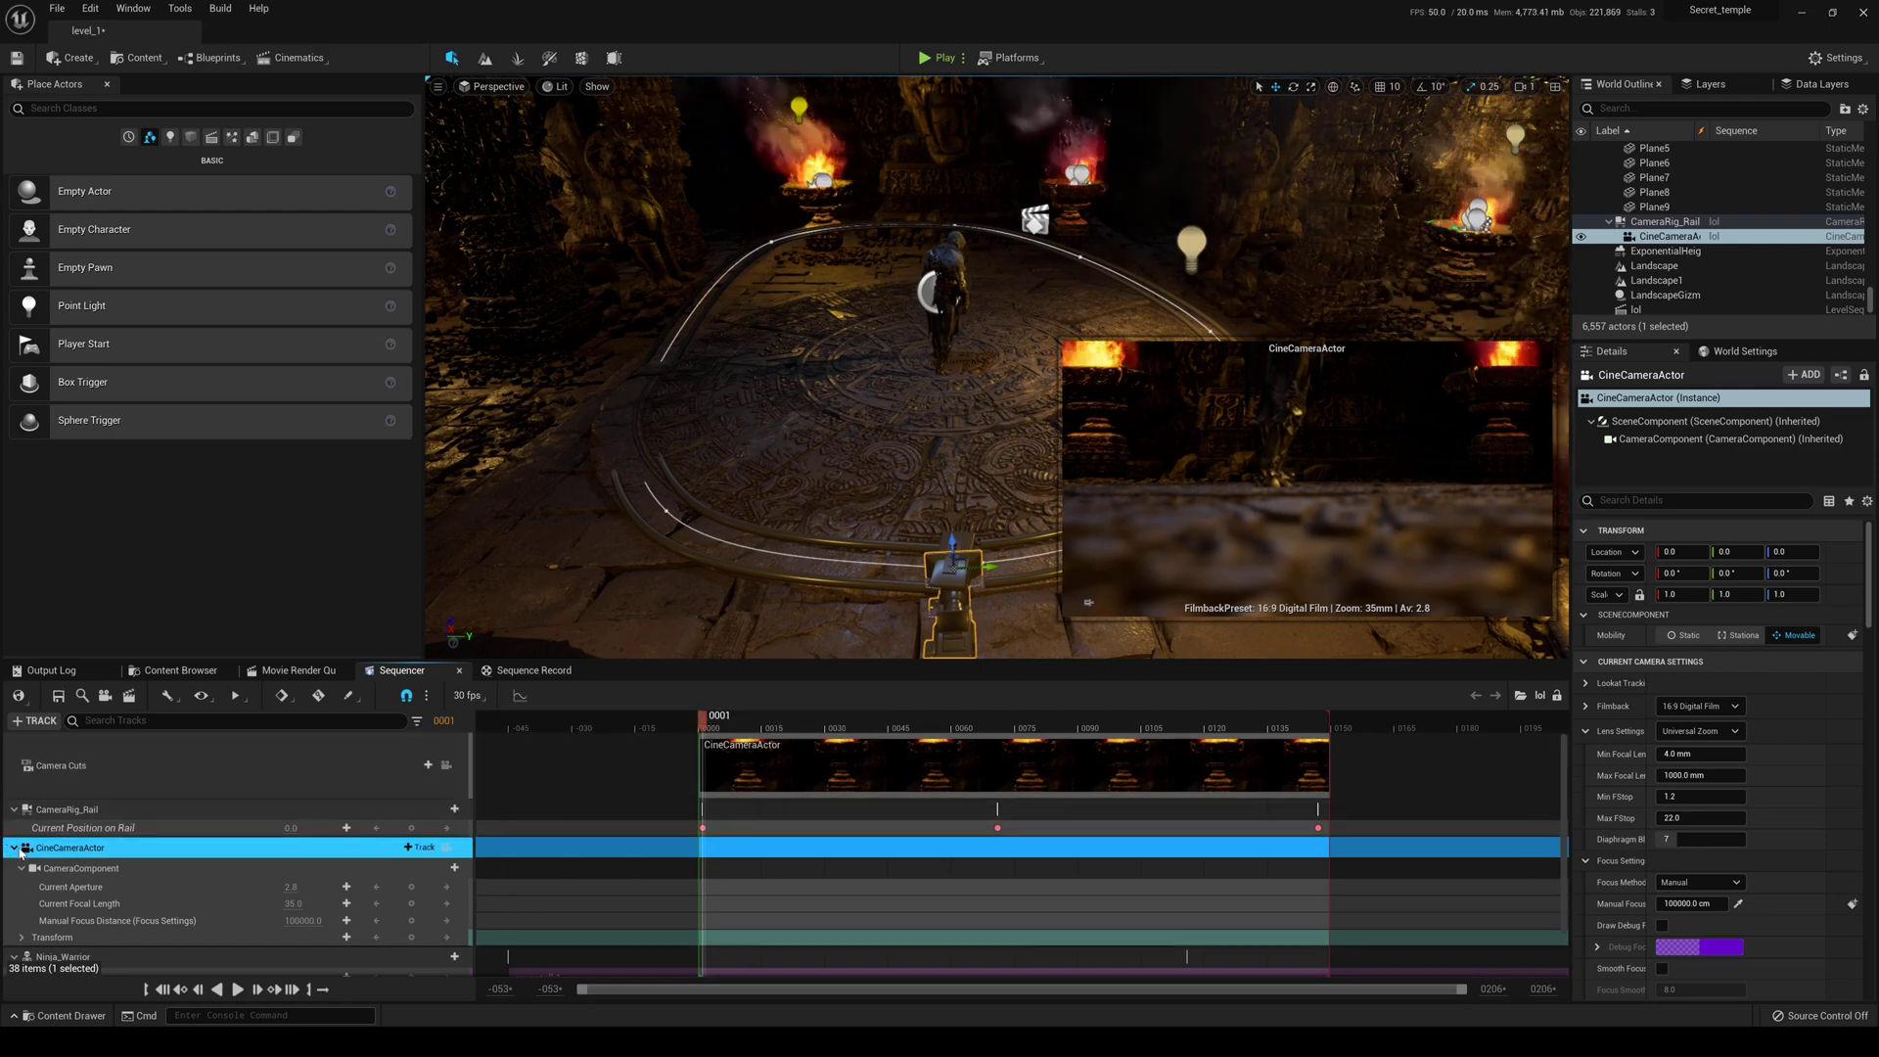
Expand the CineCameraActor's Rotation channels and key its Roll, Pitch and Yaw on frame 1.
scroll(144, 894, "down", 1)
left_click(22, 915)
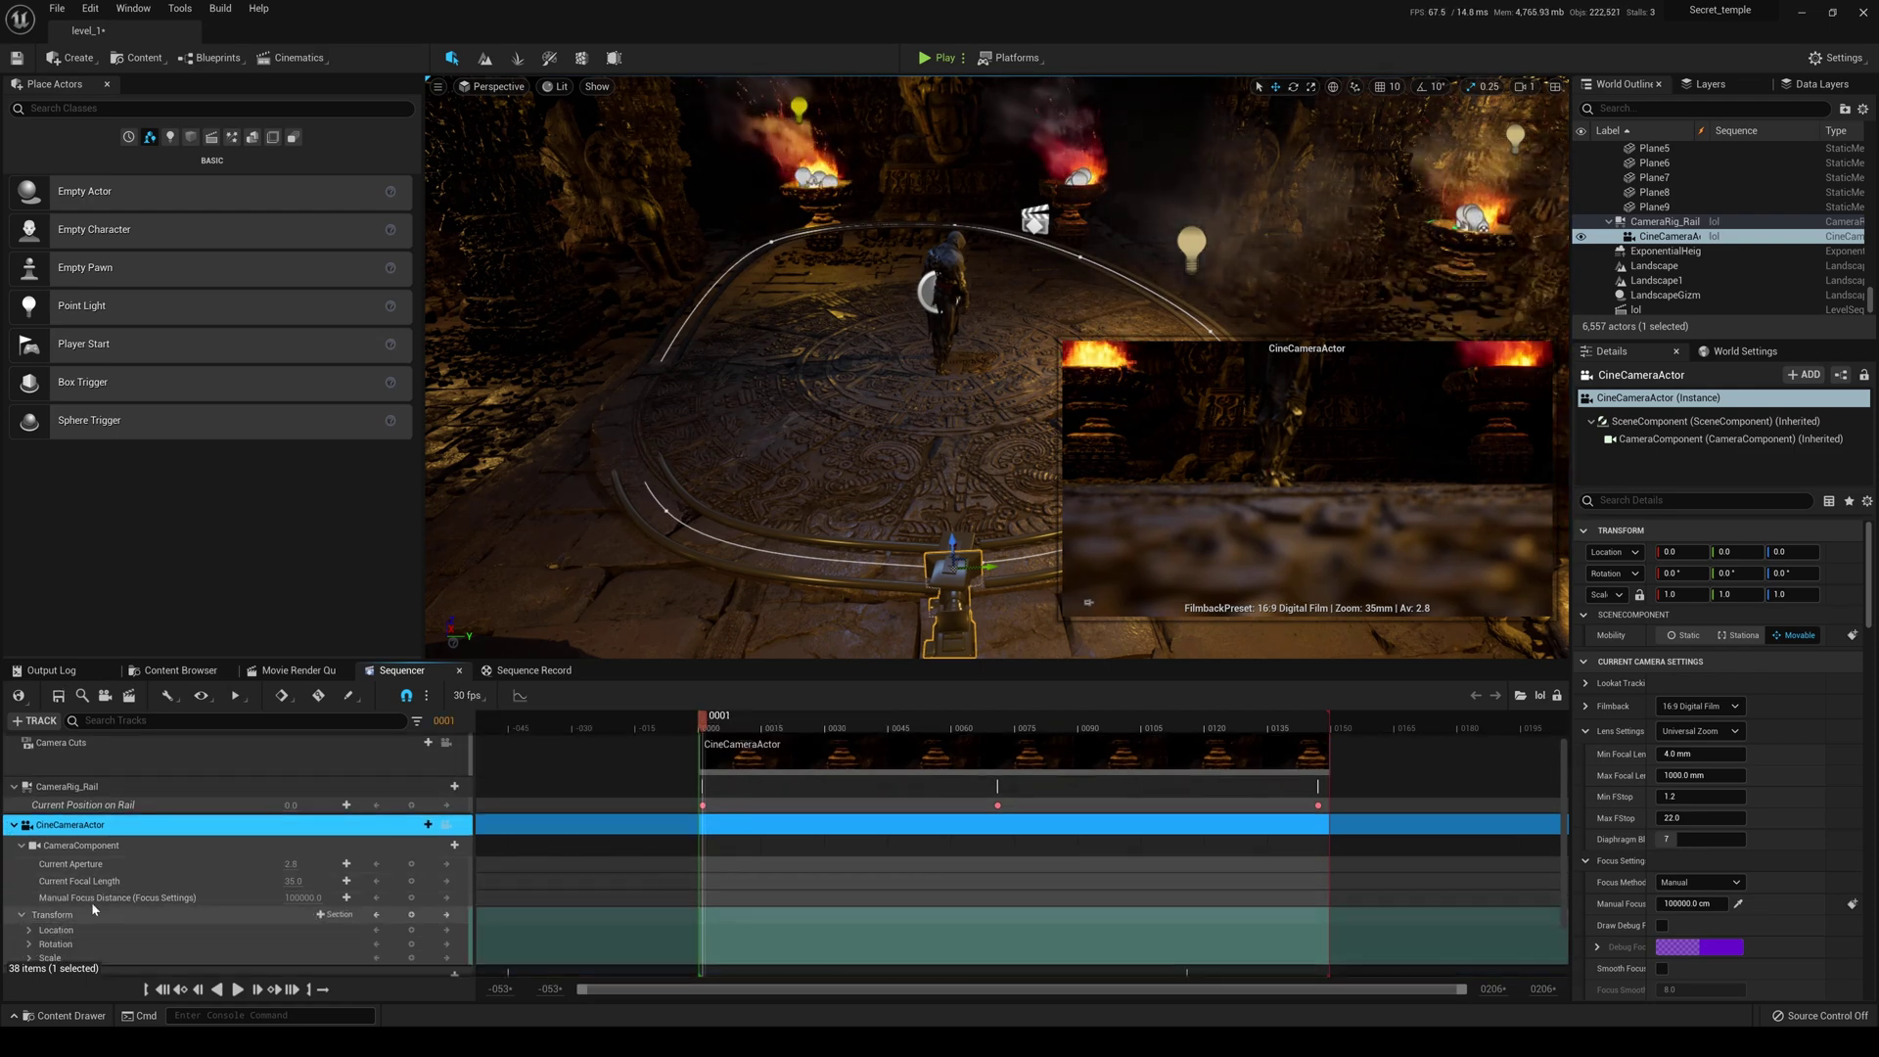
scroll(91, 902, "down", 3)
left_click(30, 875)
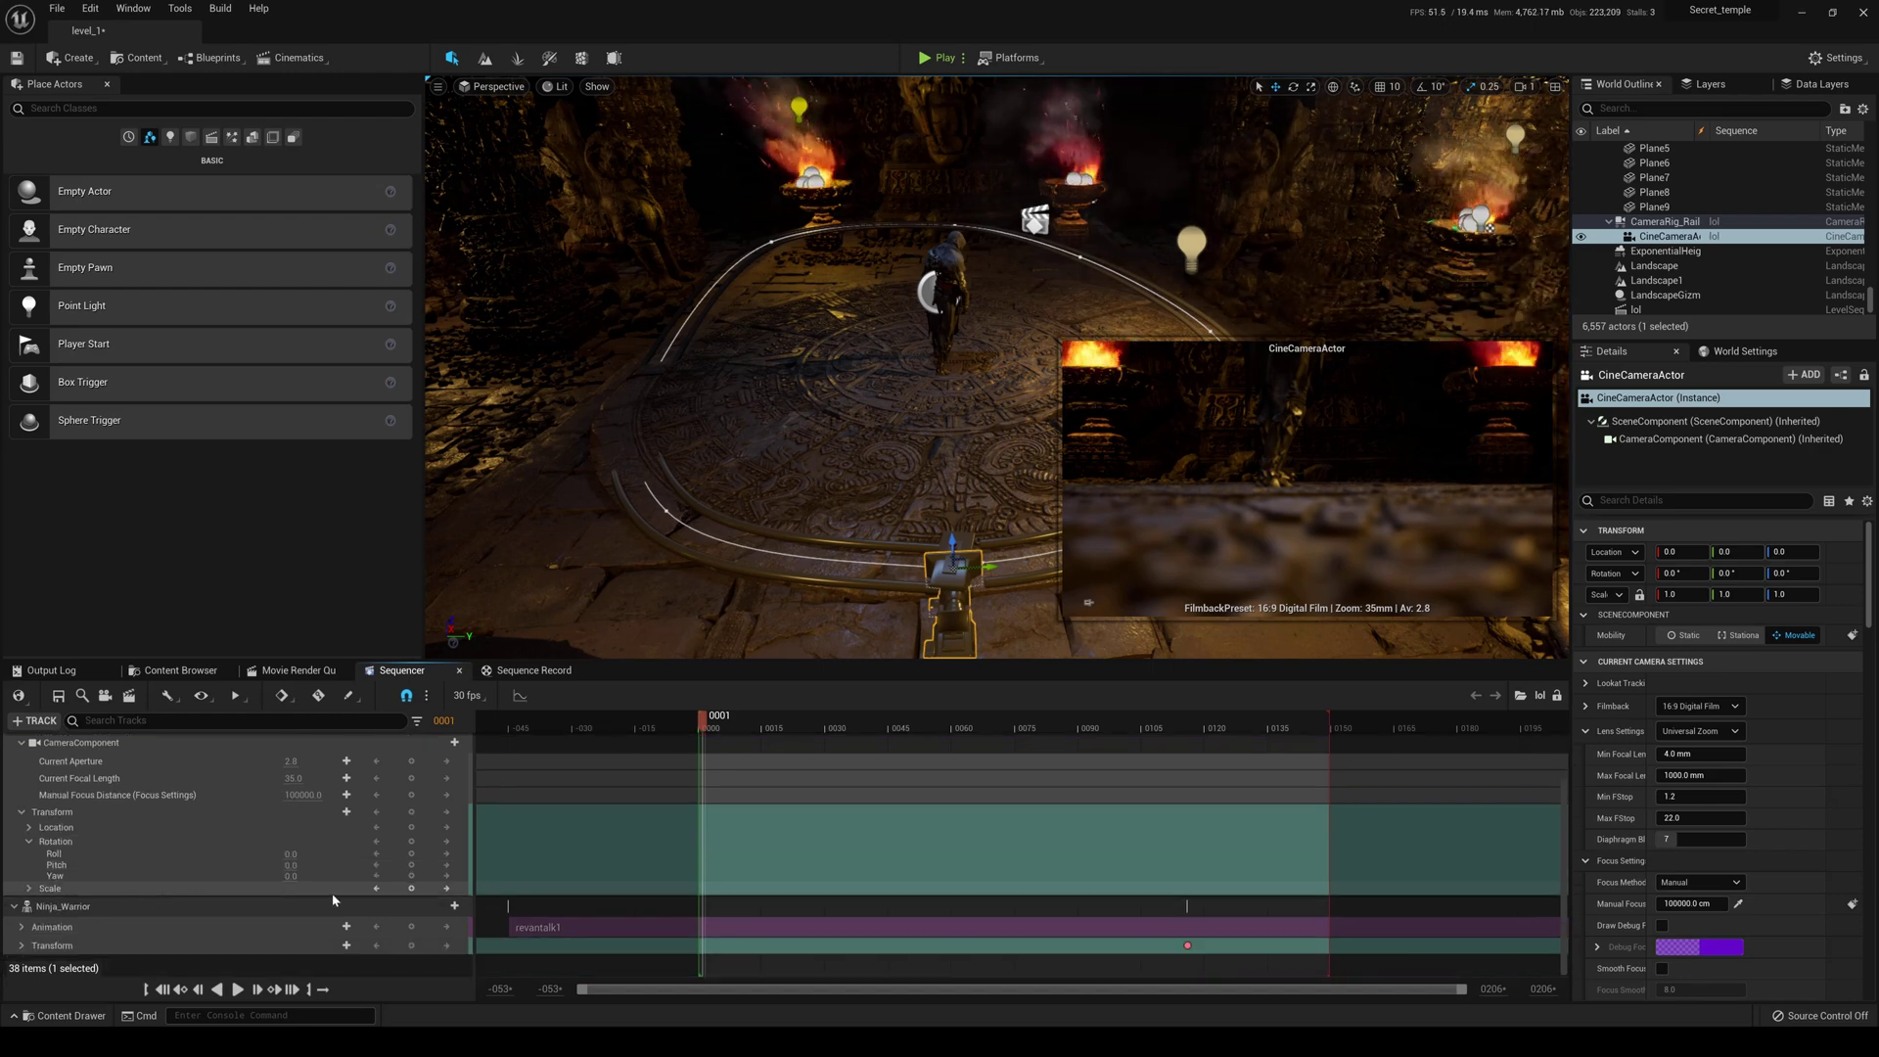
left_click(412, 876)
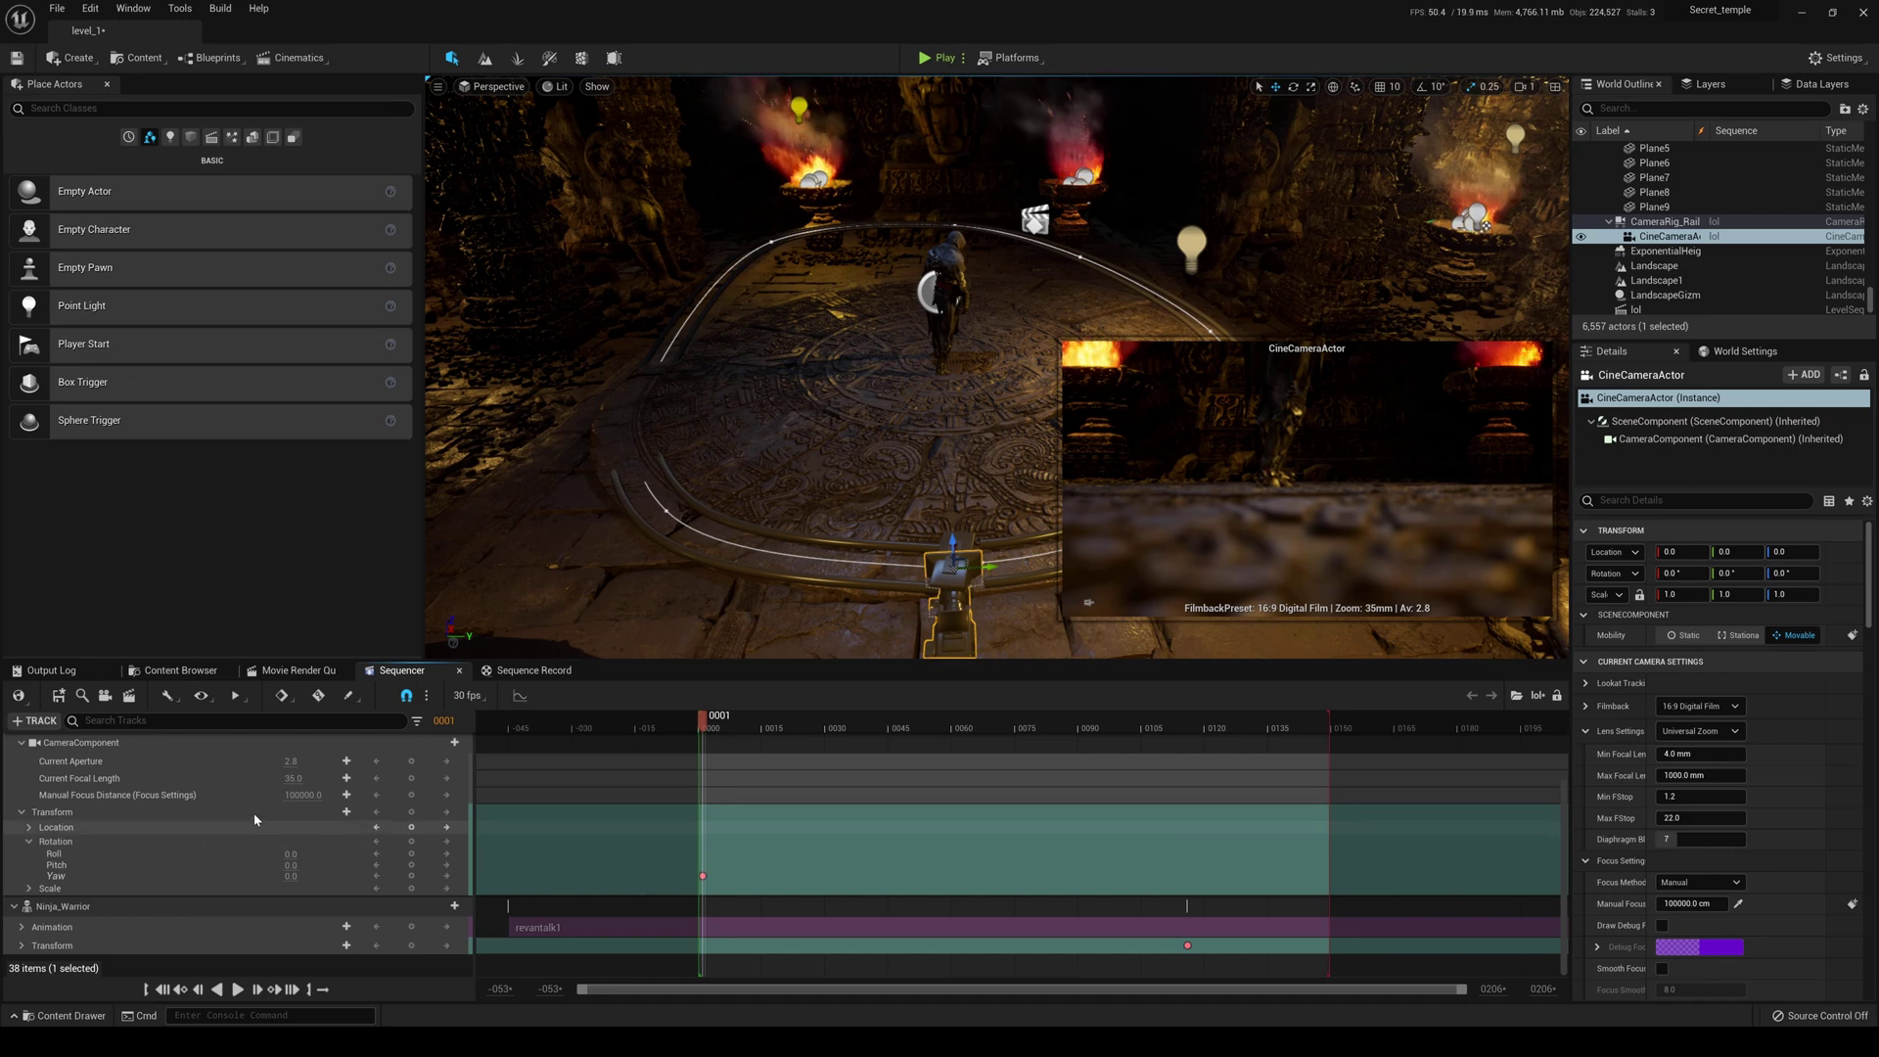
left_click(412, 867)
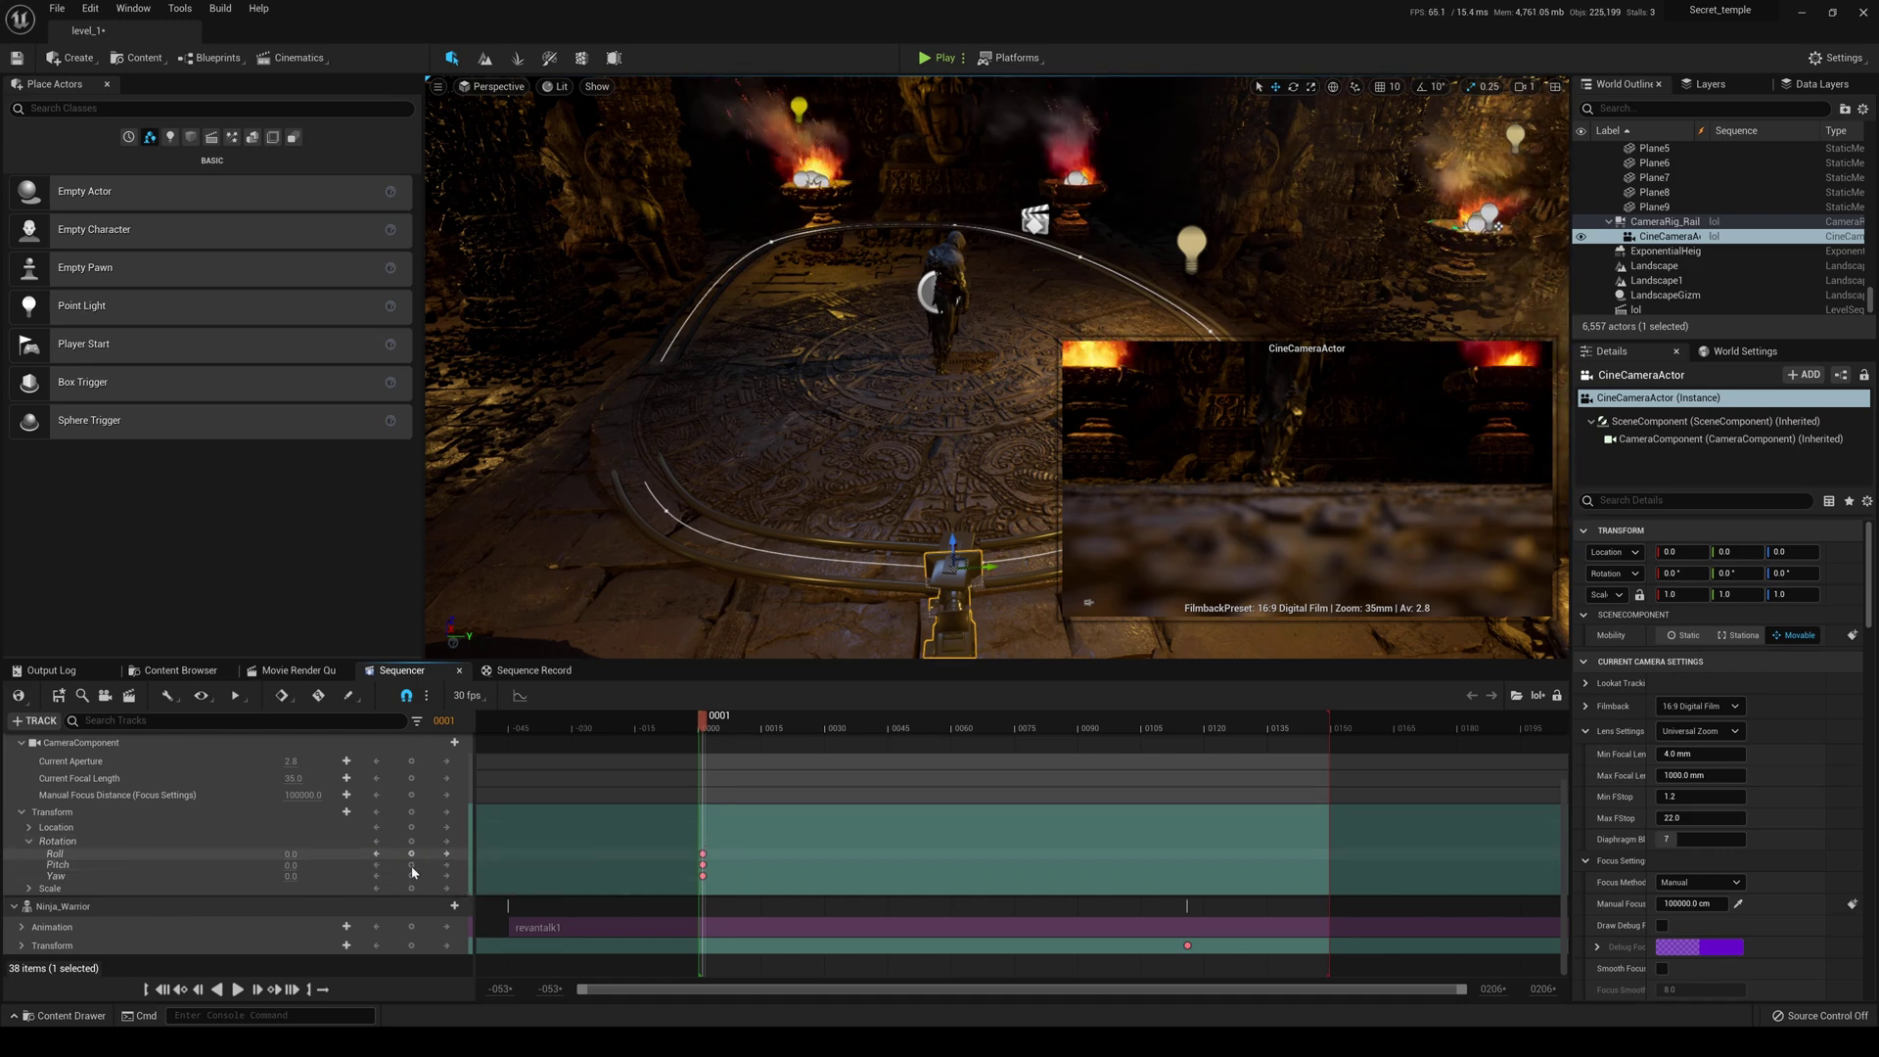
Try tilting the CineCameraActor up about 16.3 degrees toward the warrior.
key("e")
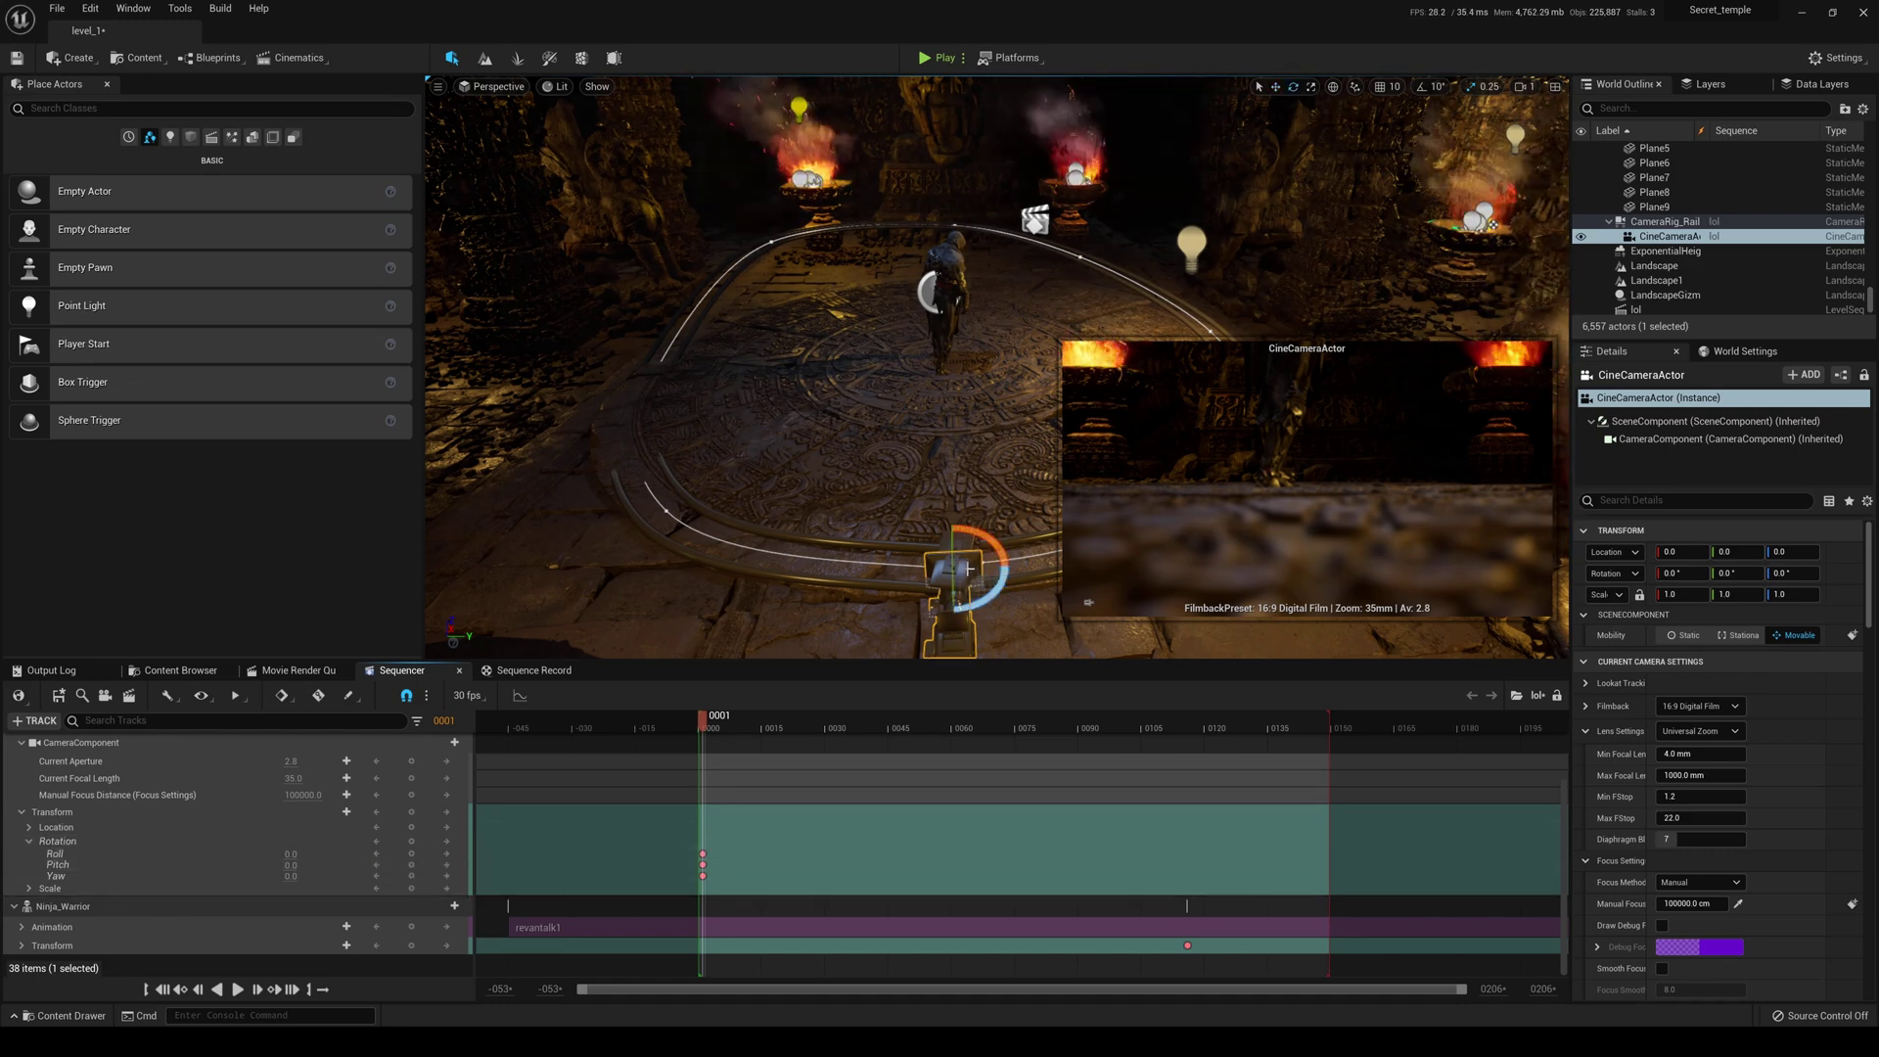
left_click_drag(952, 561, 952, 510)
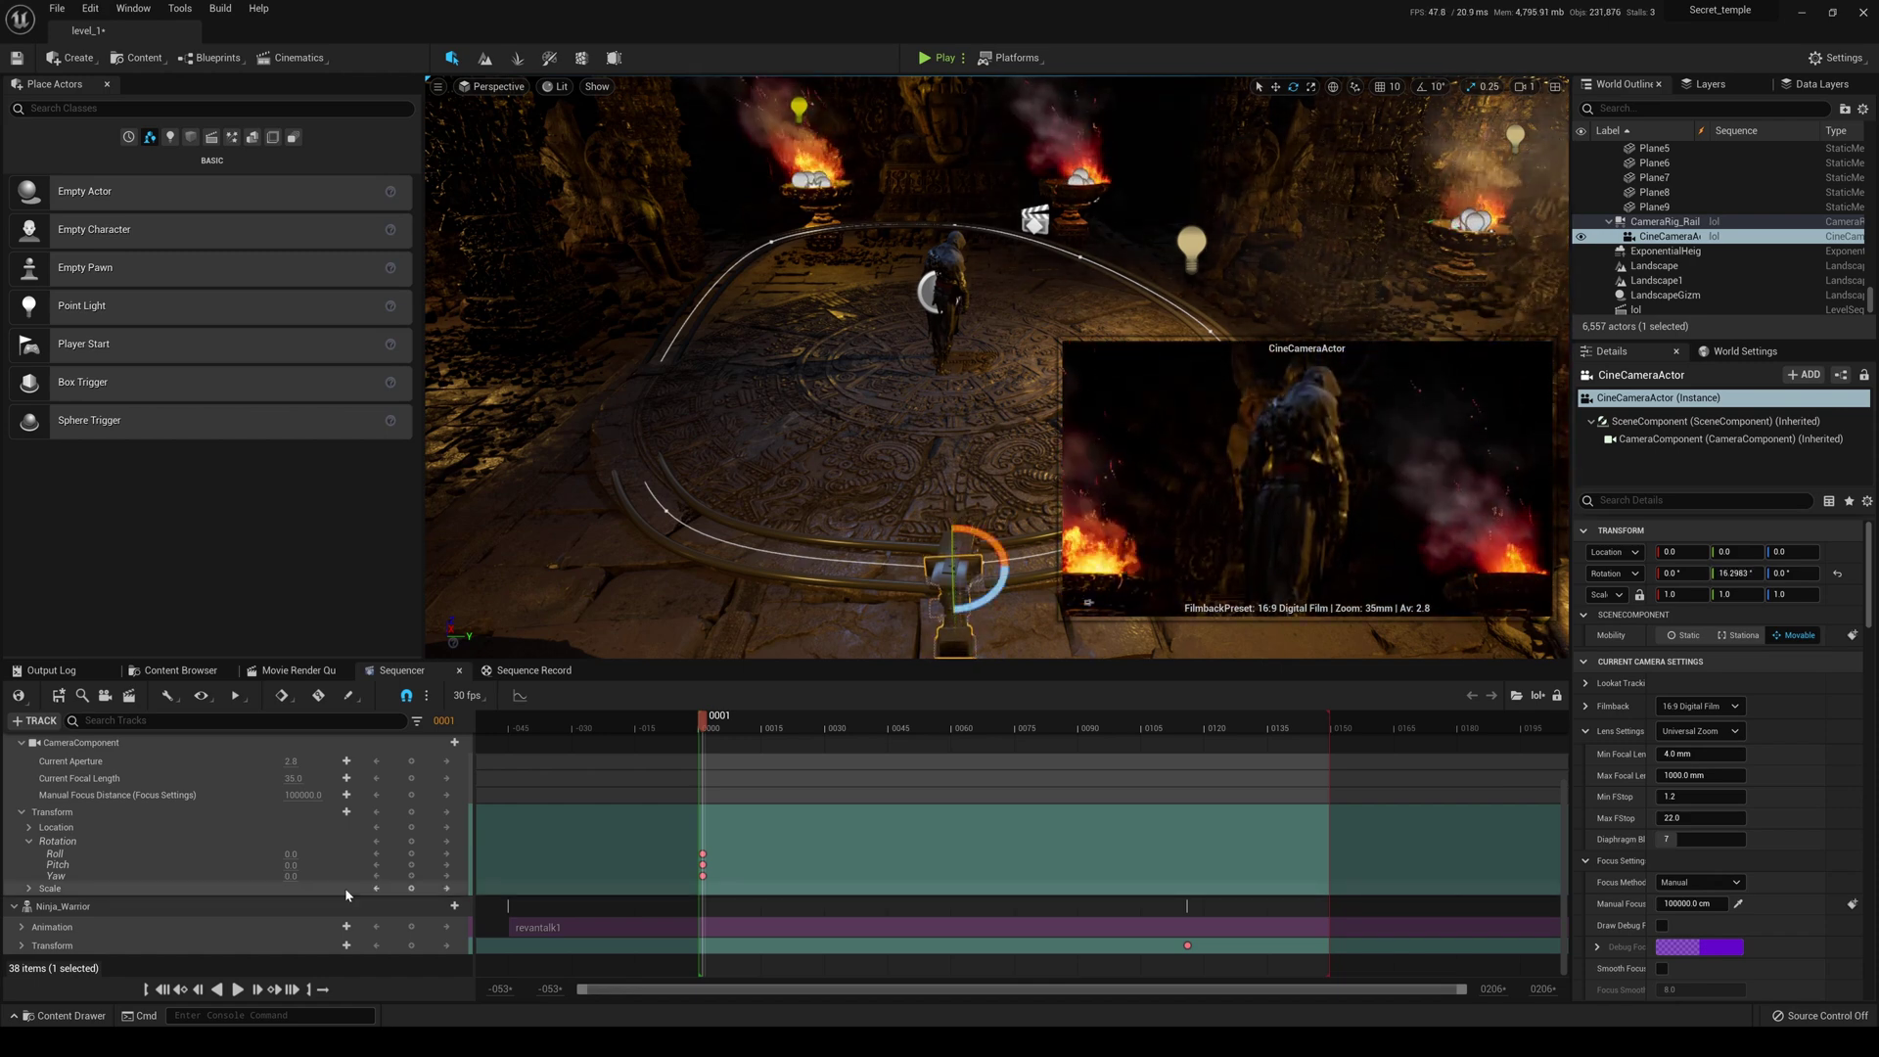
scroll(344, 889, "up", 3)
scroll(375, 887, "down", 3)
scroll(431, 812, "up", 3)
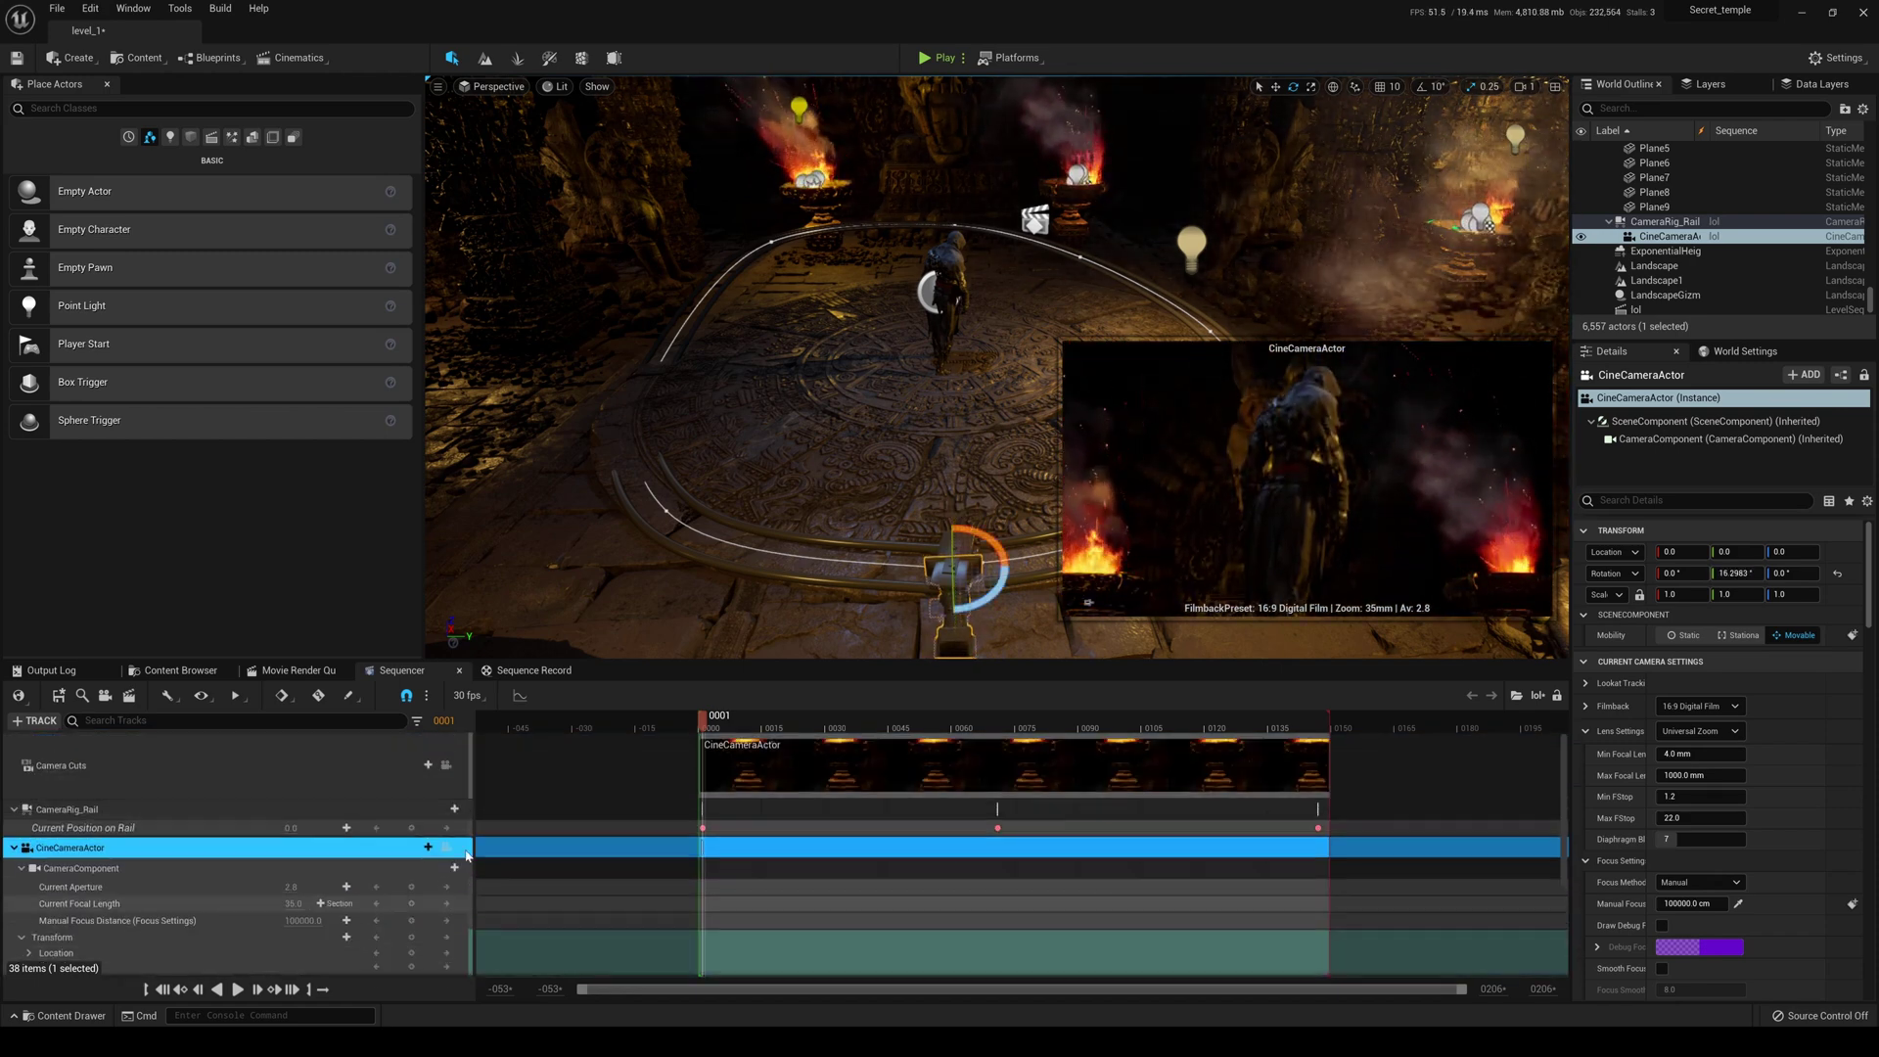
Lock the viewport to the camera cuts in game view and select the CineCameraActor's Rotation track.
left_click(446, 766)
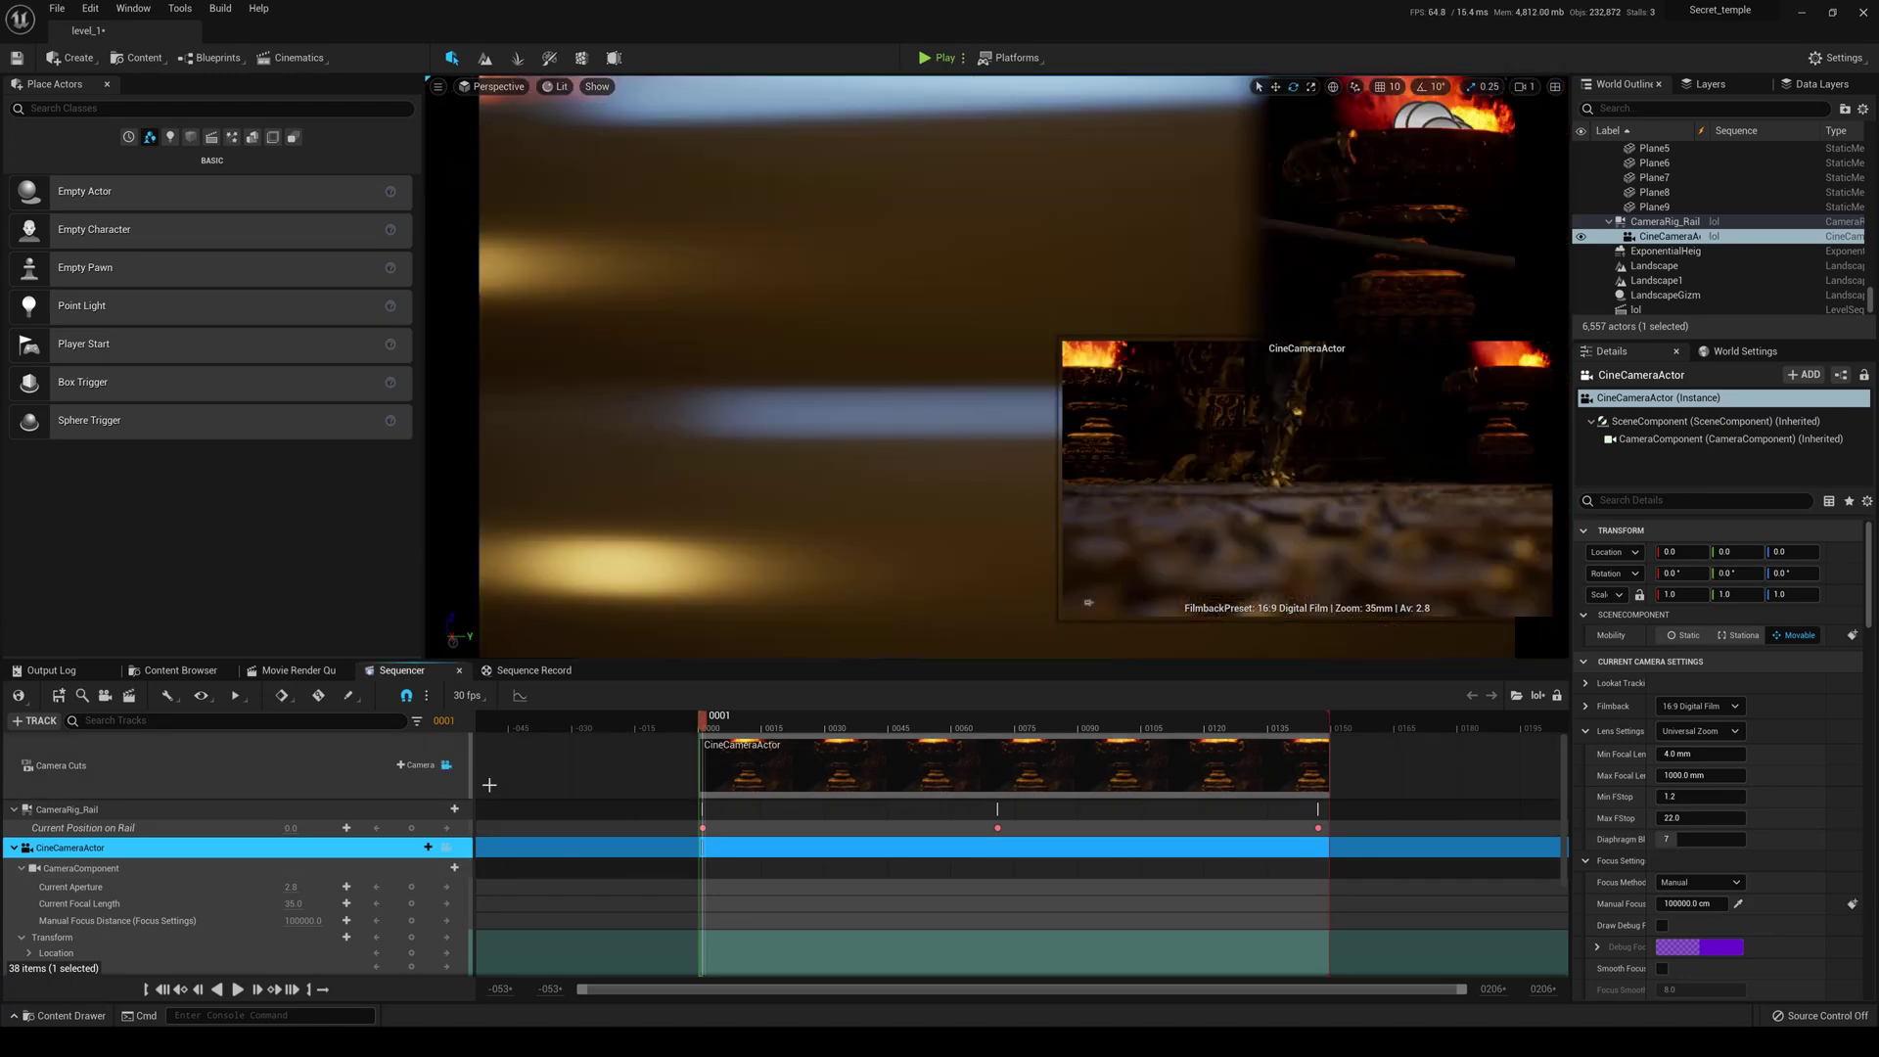
left_click(984, 450)
key("g")
key("w")
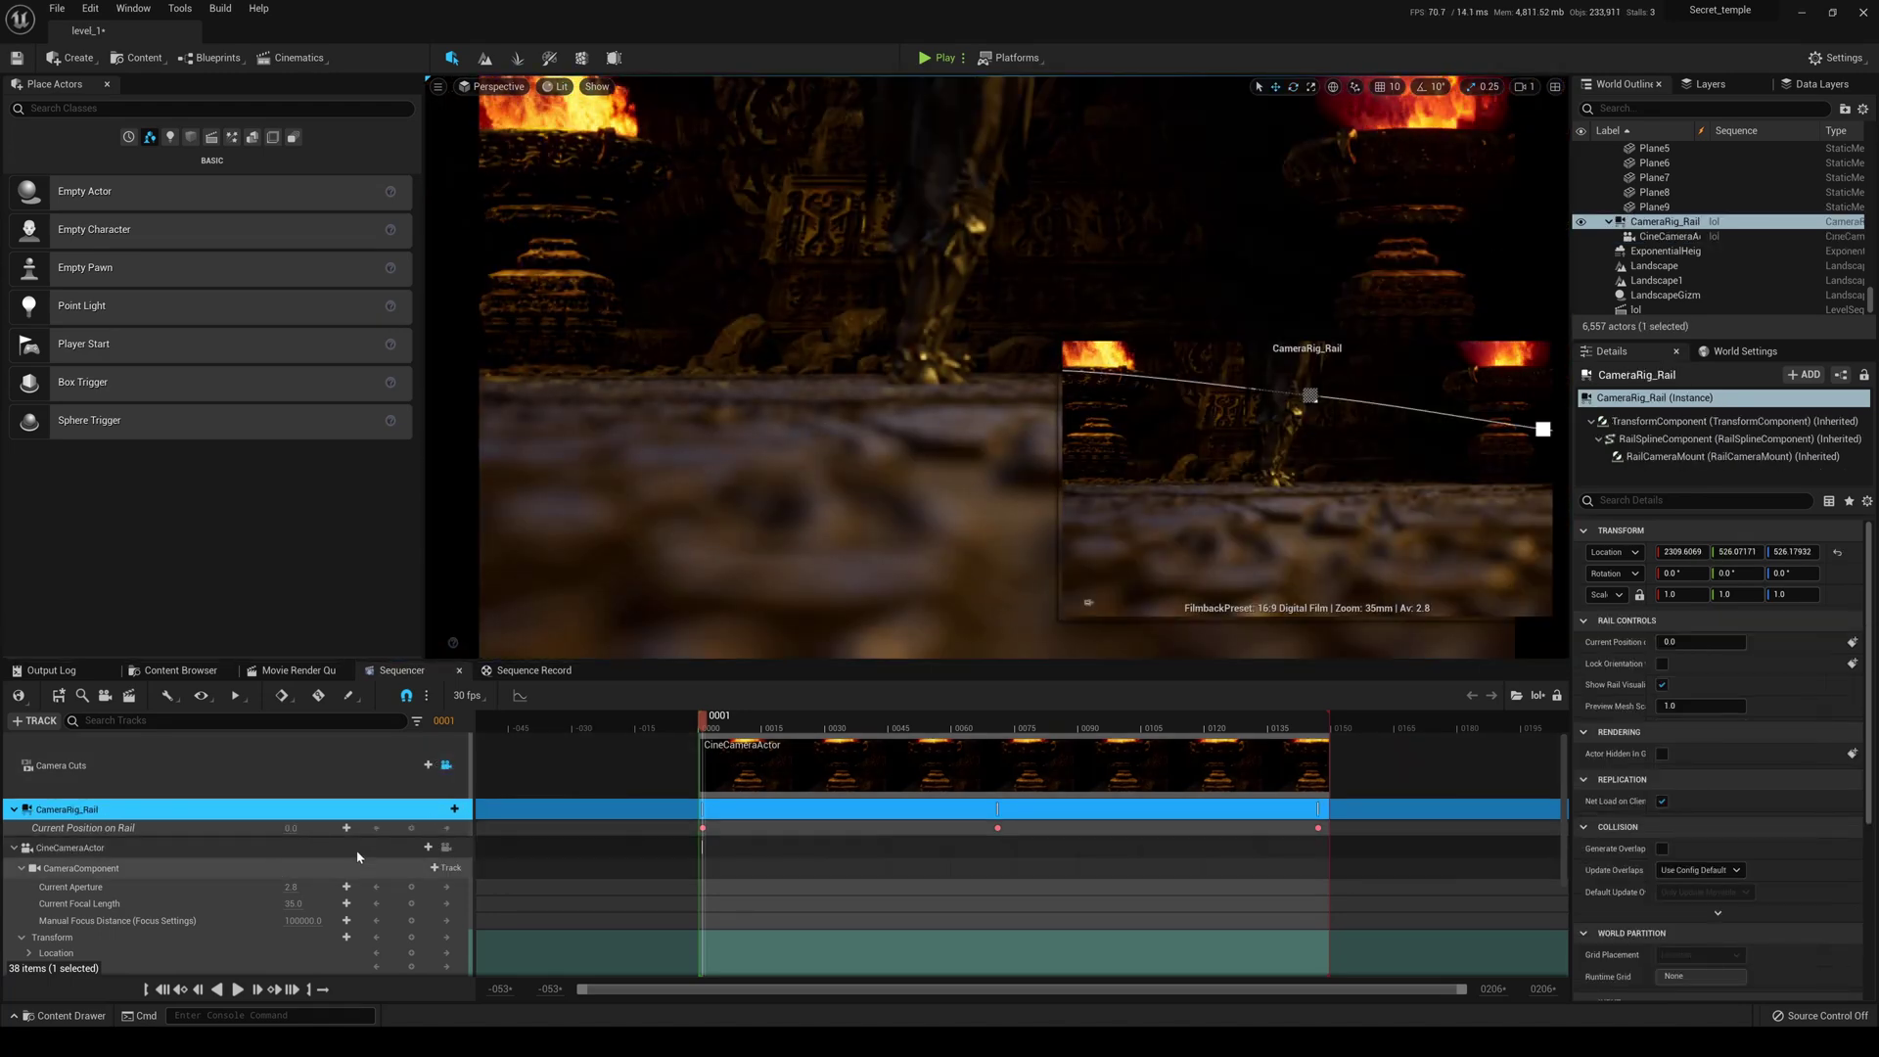
left_click(446, 766)
left_click(447, 766)
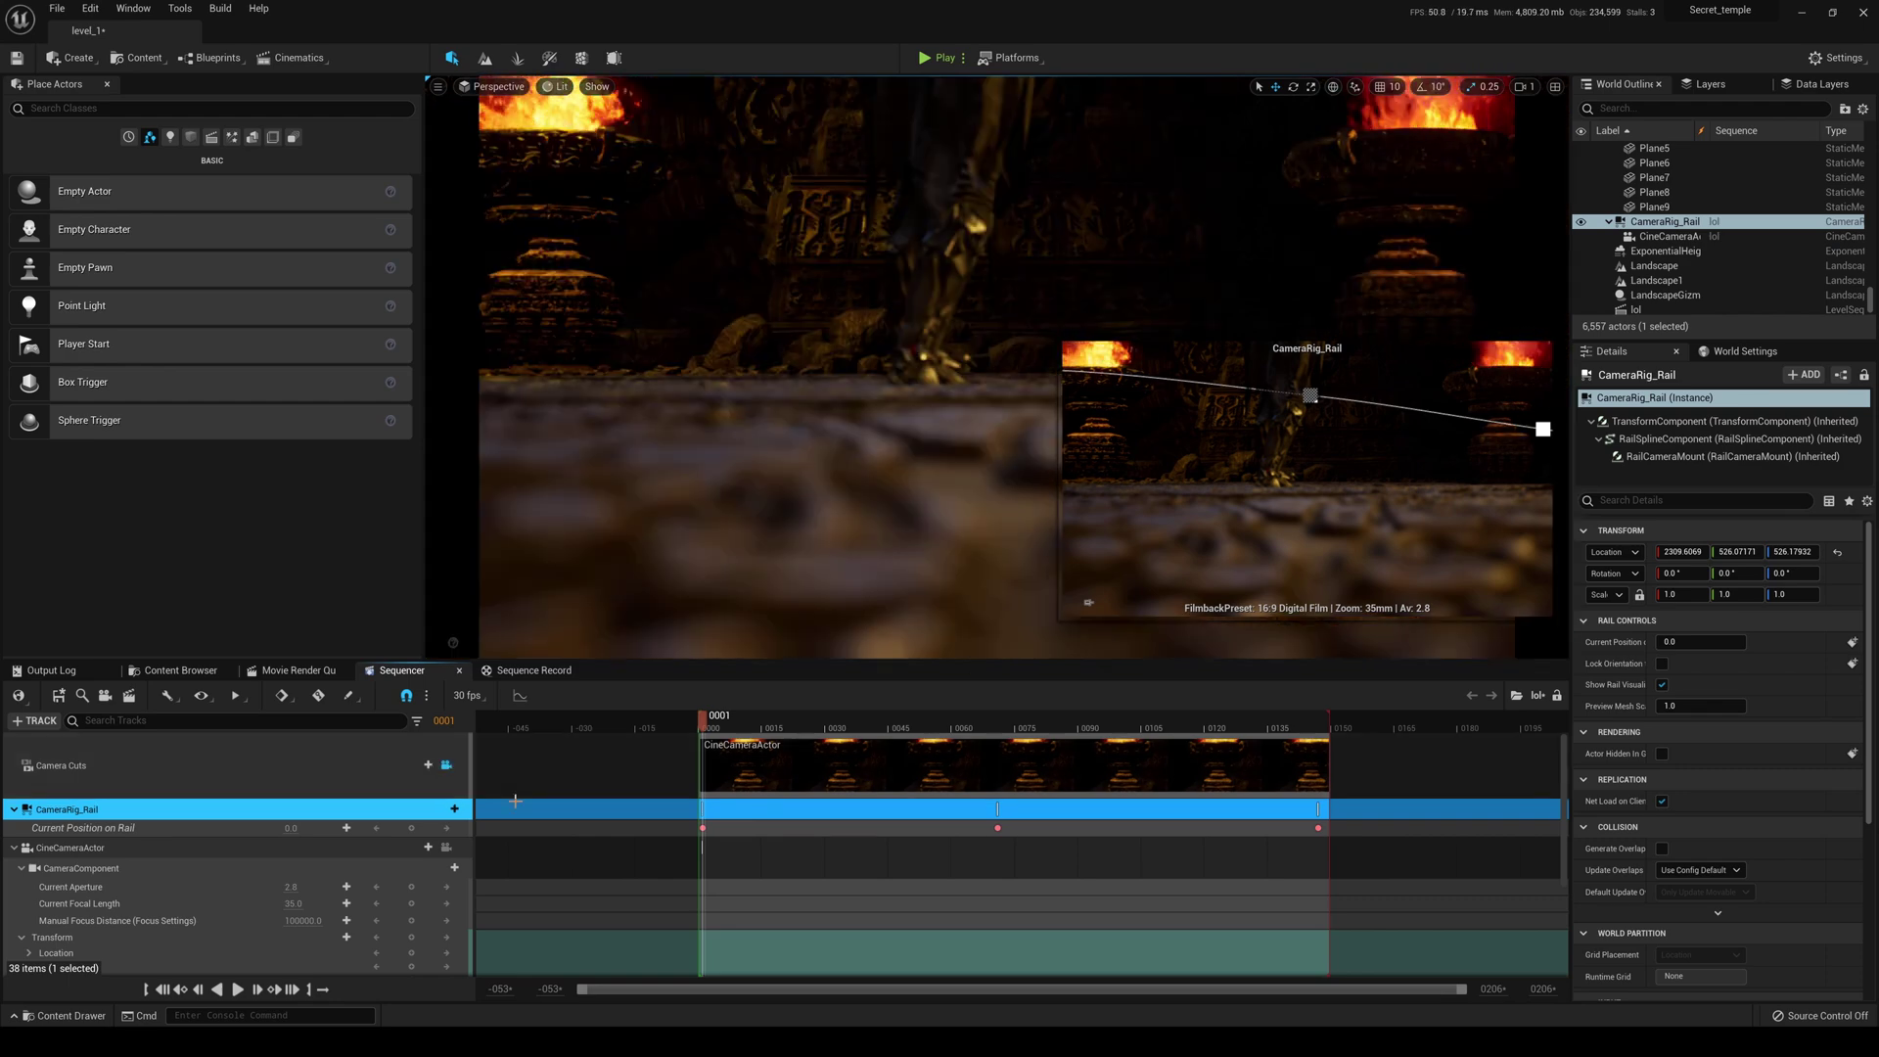
scroll(391, 924, "down", 5)
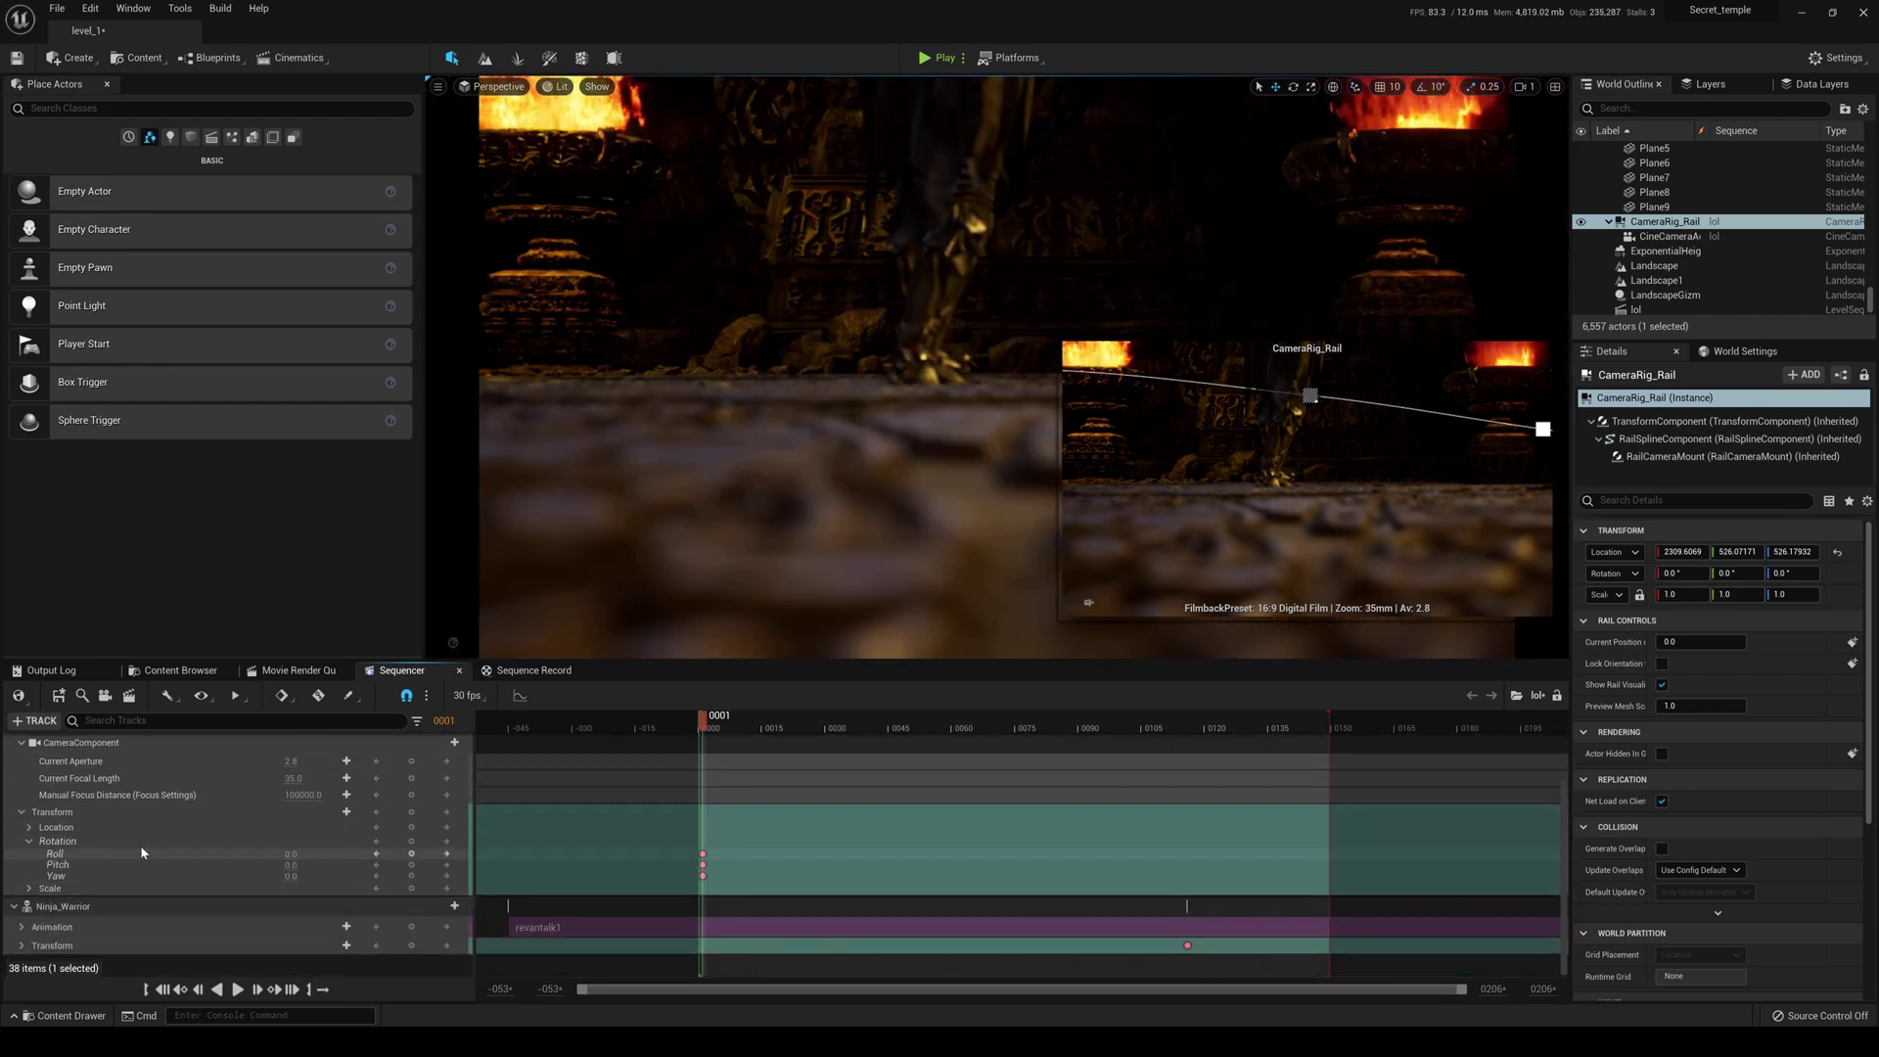
left_click(145, 841)
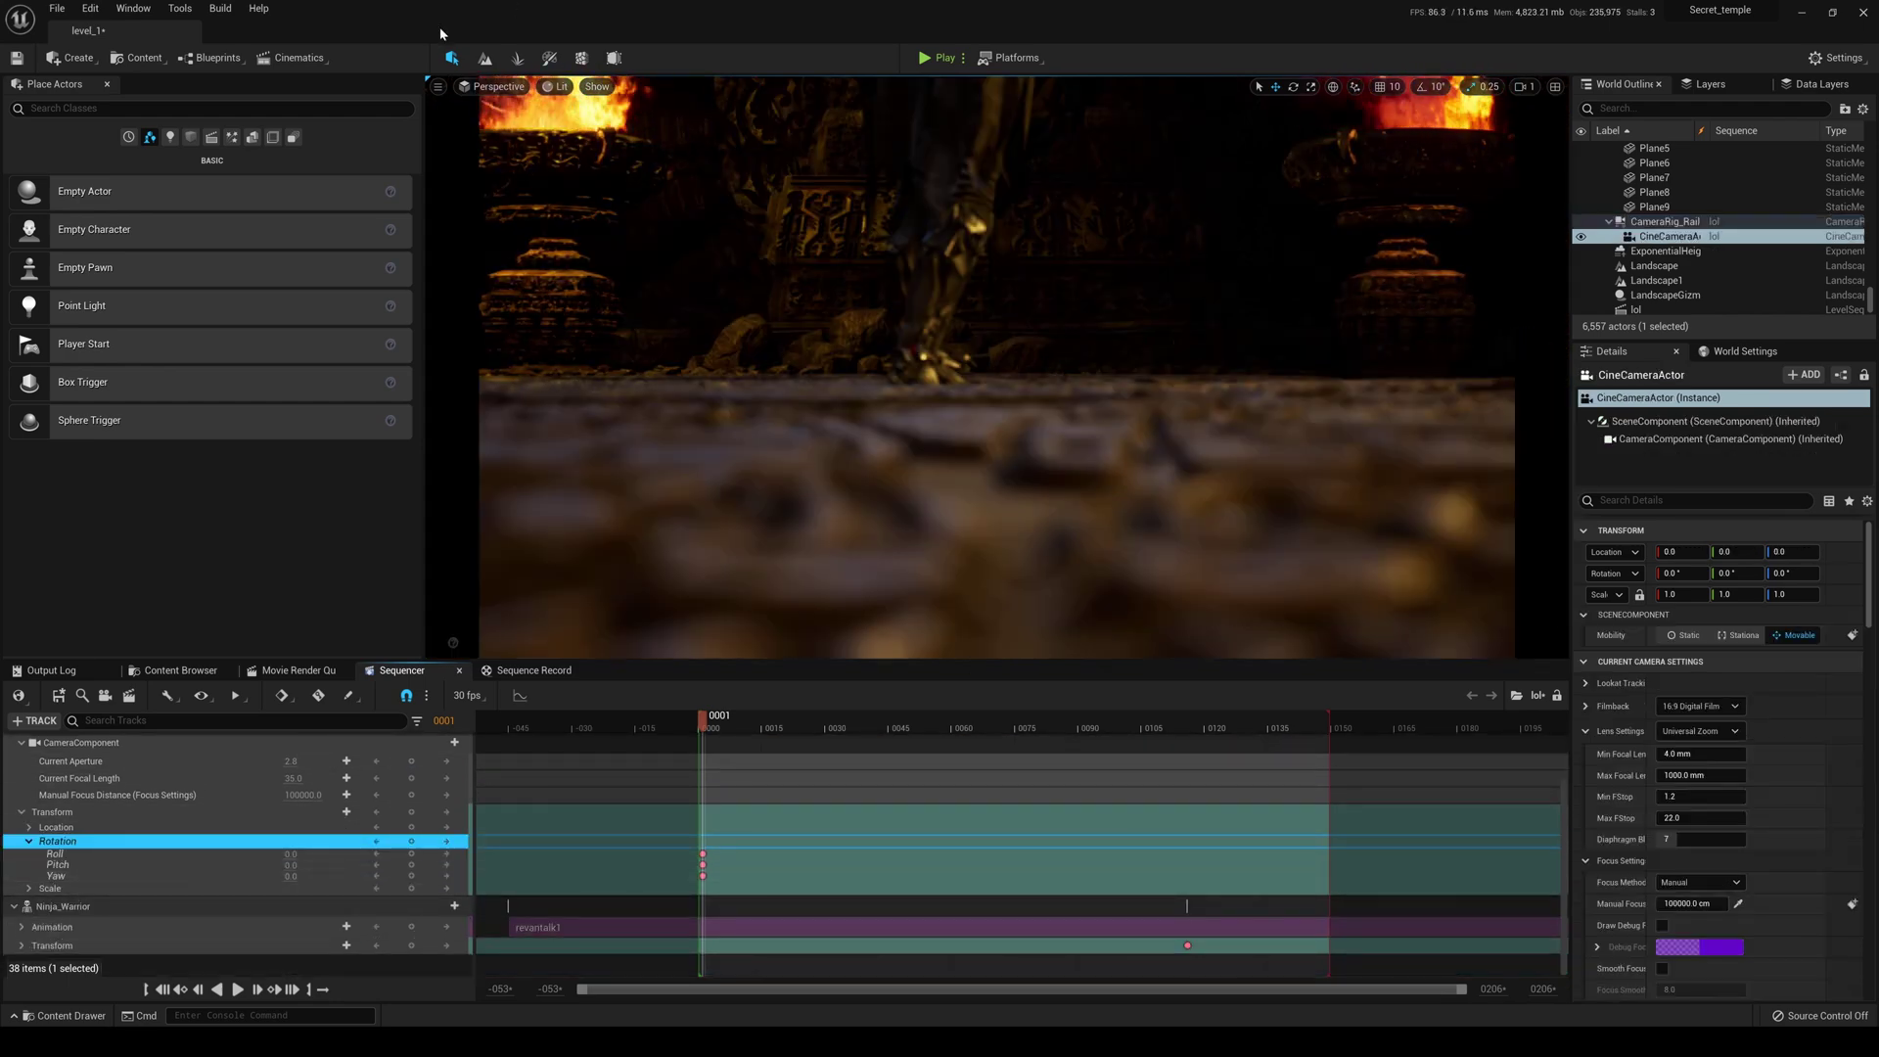
Split the viewport into two side-by-side panes and set the wireframe Top pane to Perspective.
left_click(438, 87)
mouse_move(585, 411)
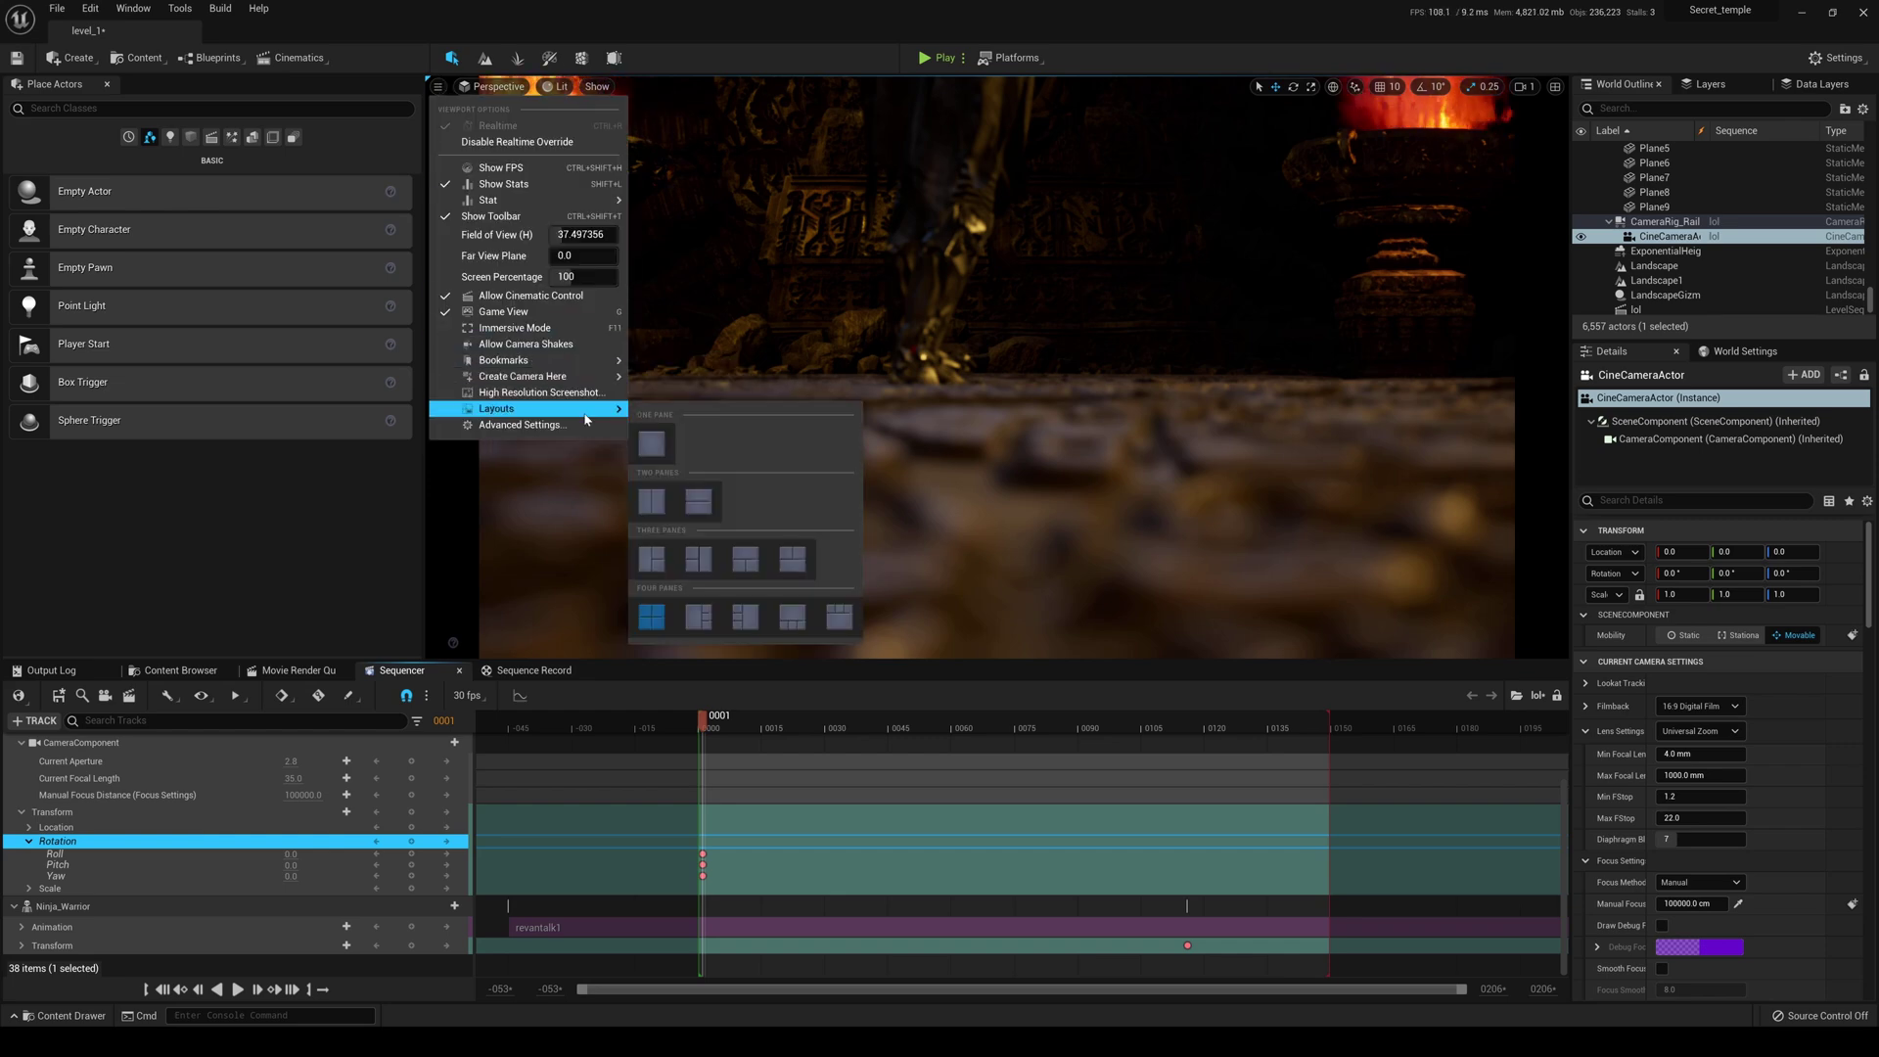
left_click(656, 502)
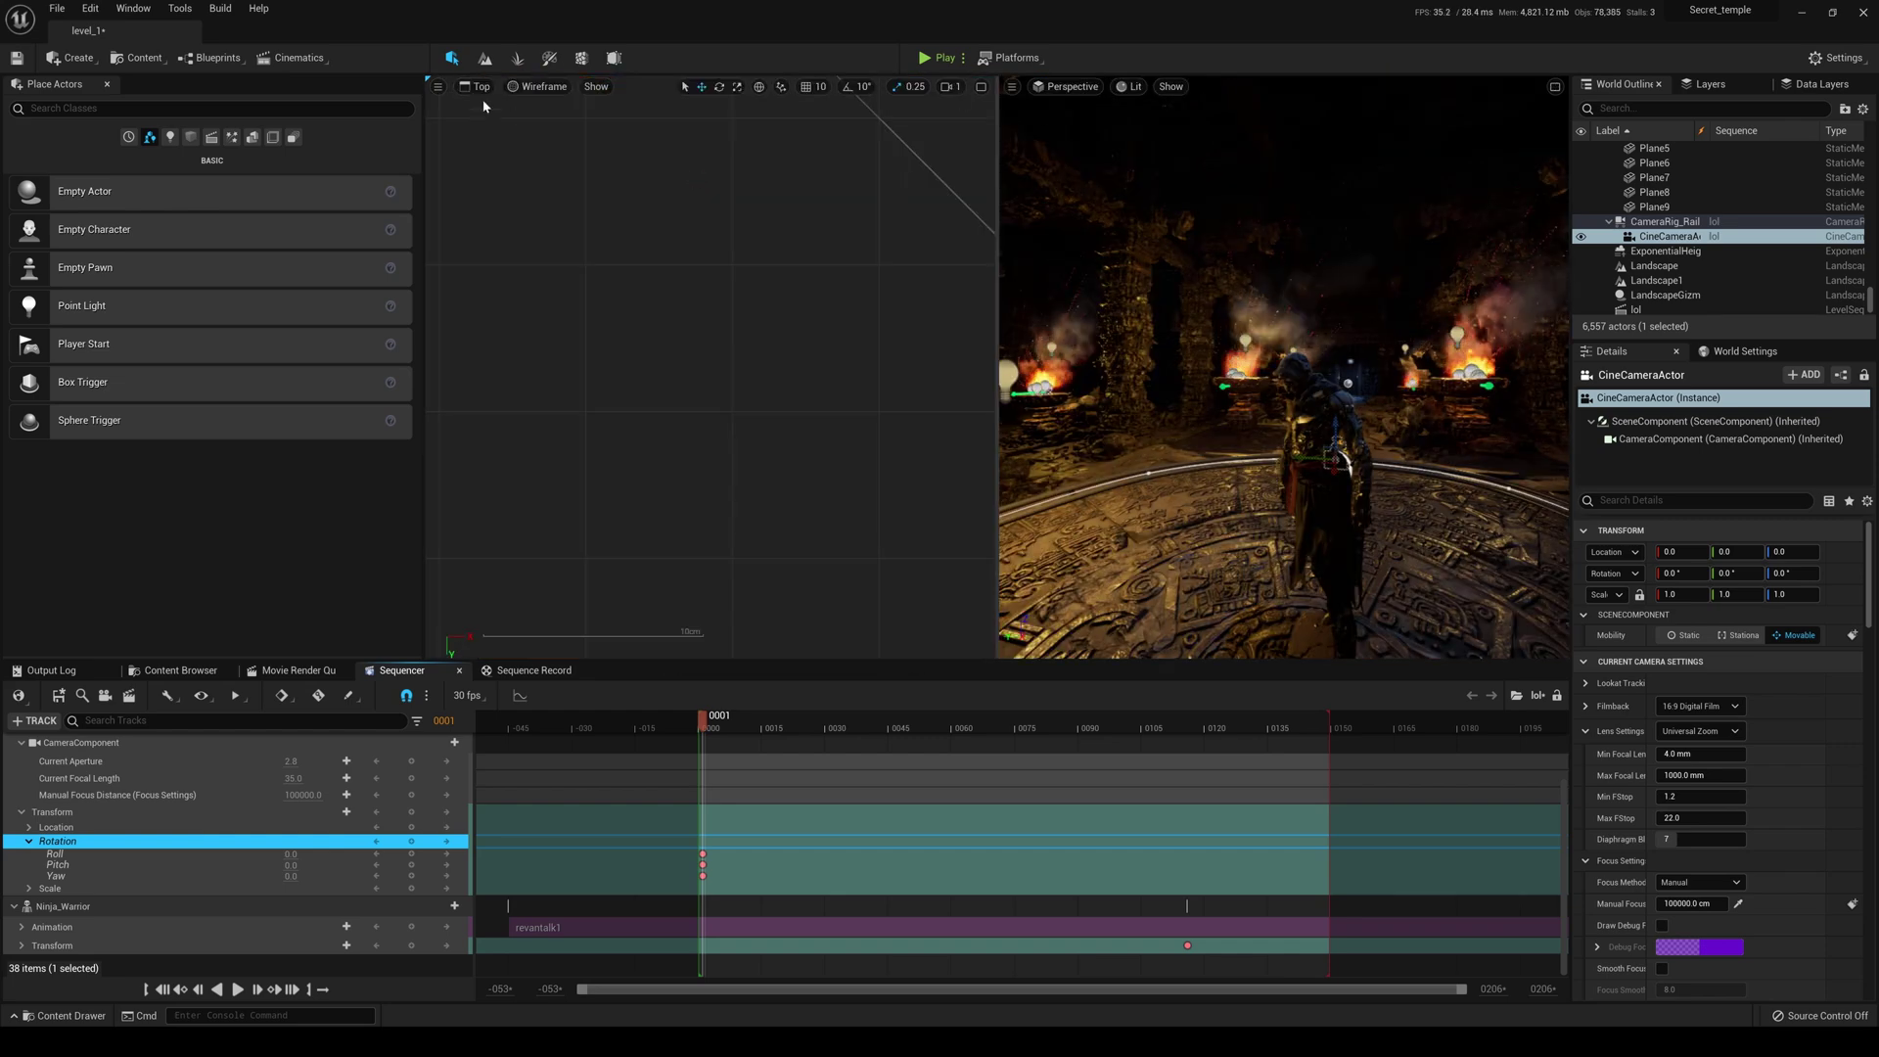
left_click(478, 86)
left_click(506, 110)
Make the second pane a Cinematic Viewport looking through the CineCameraActor.
left_click(1069, 86)
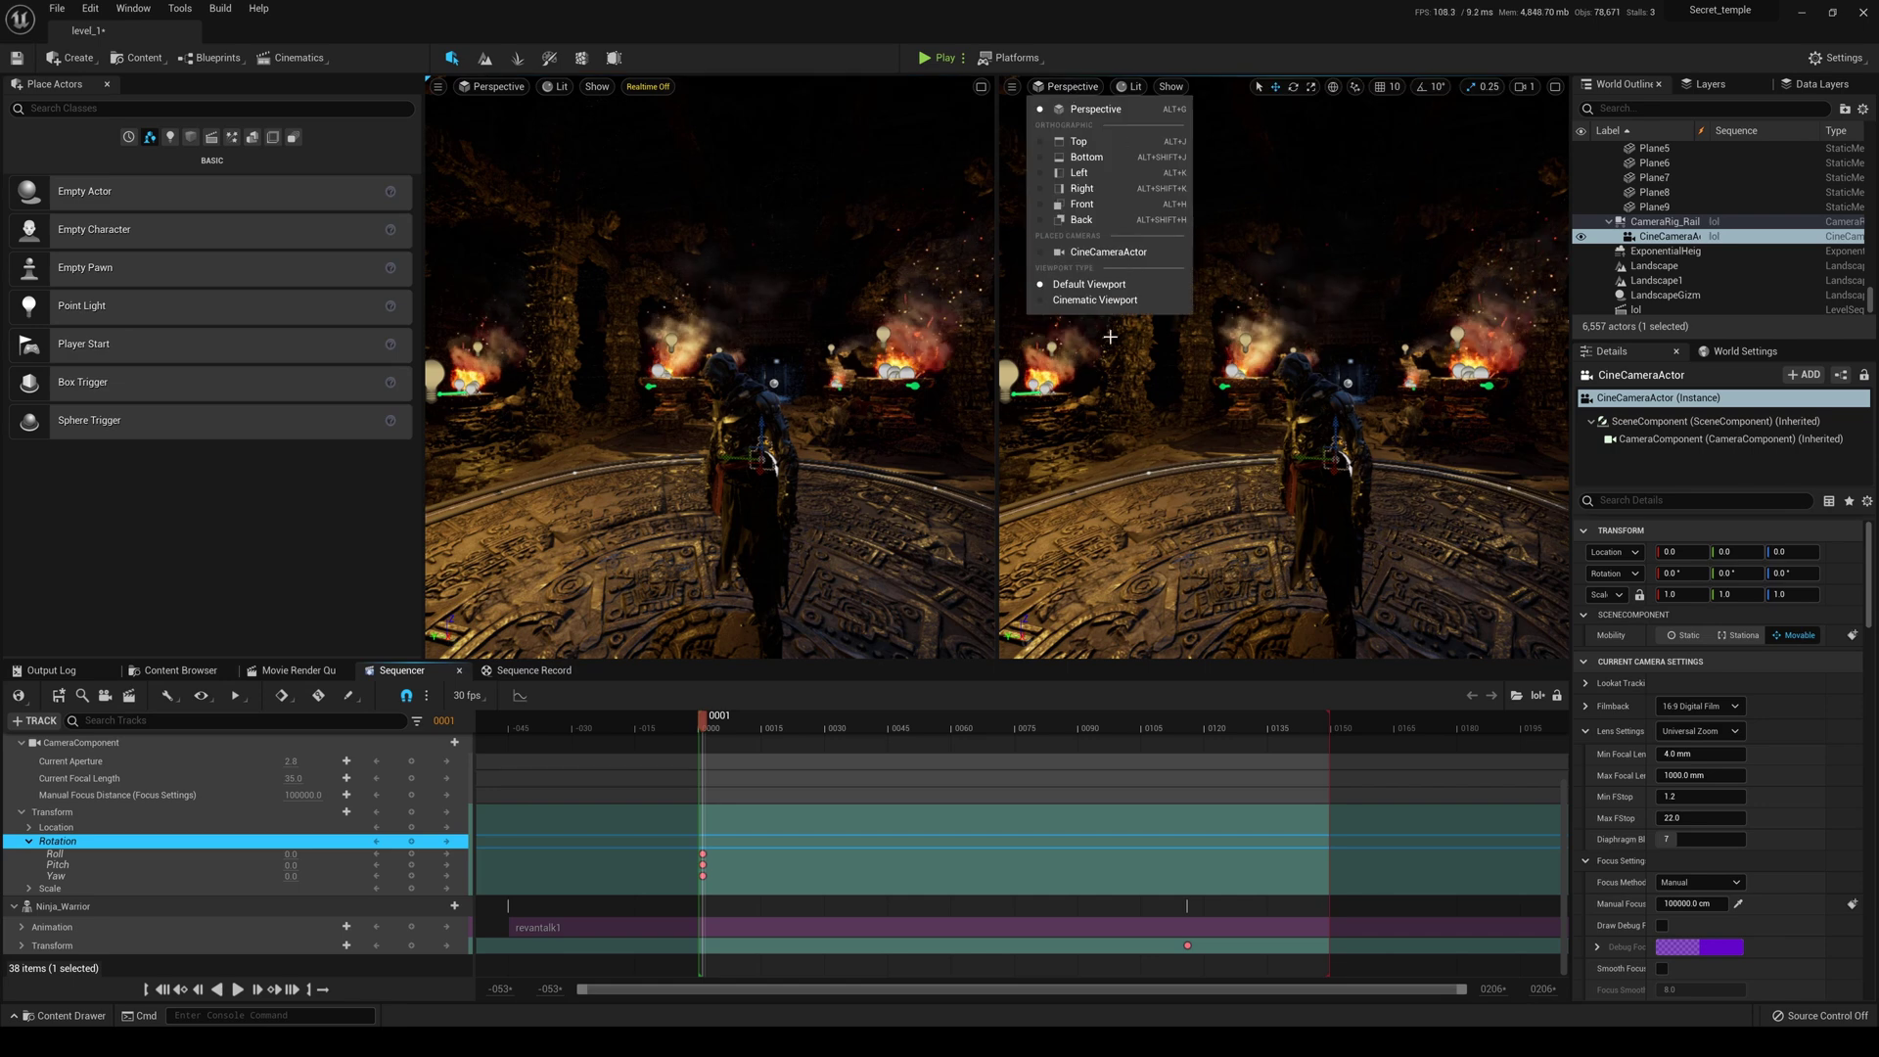
left_click(1095, 300)
left_click(1074, 89)
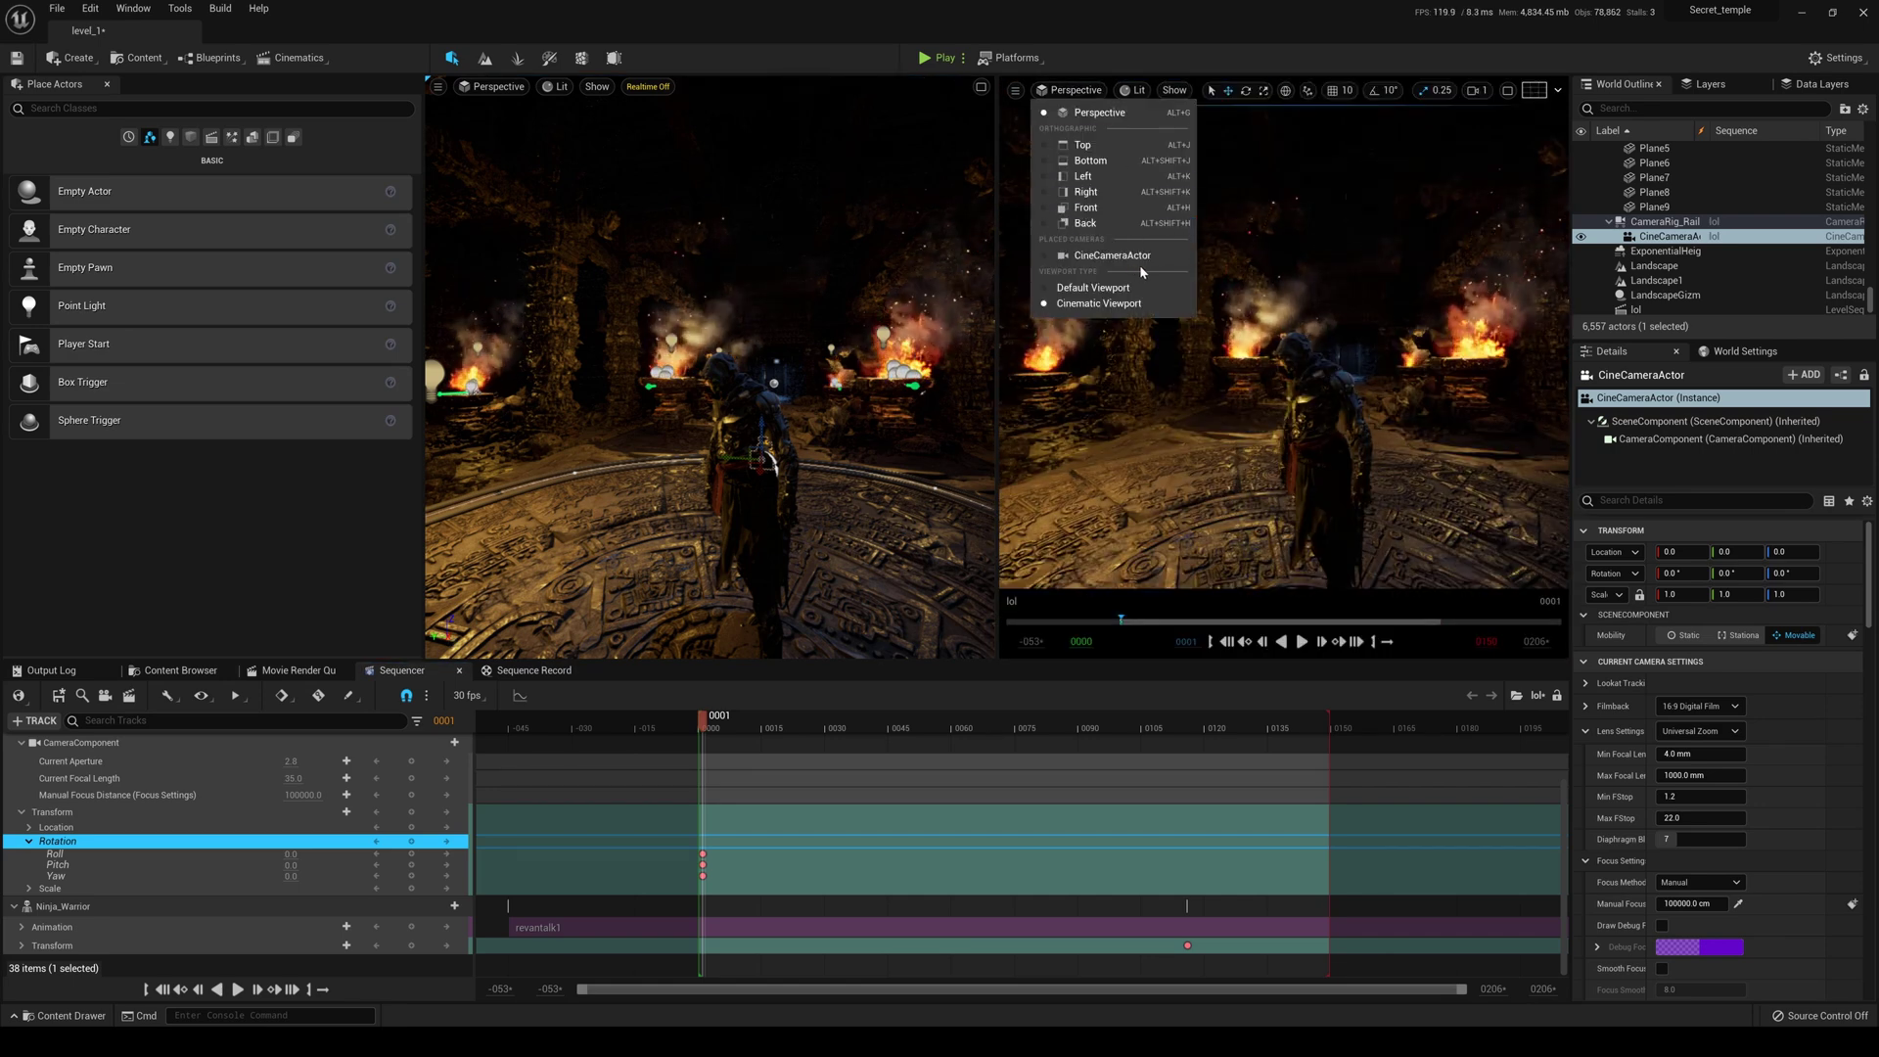
left_click(1103, 256)
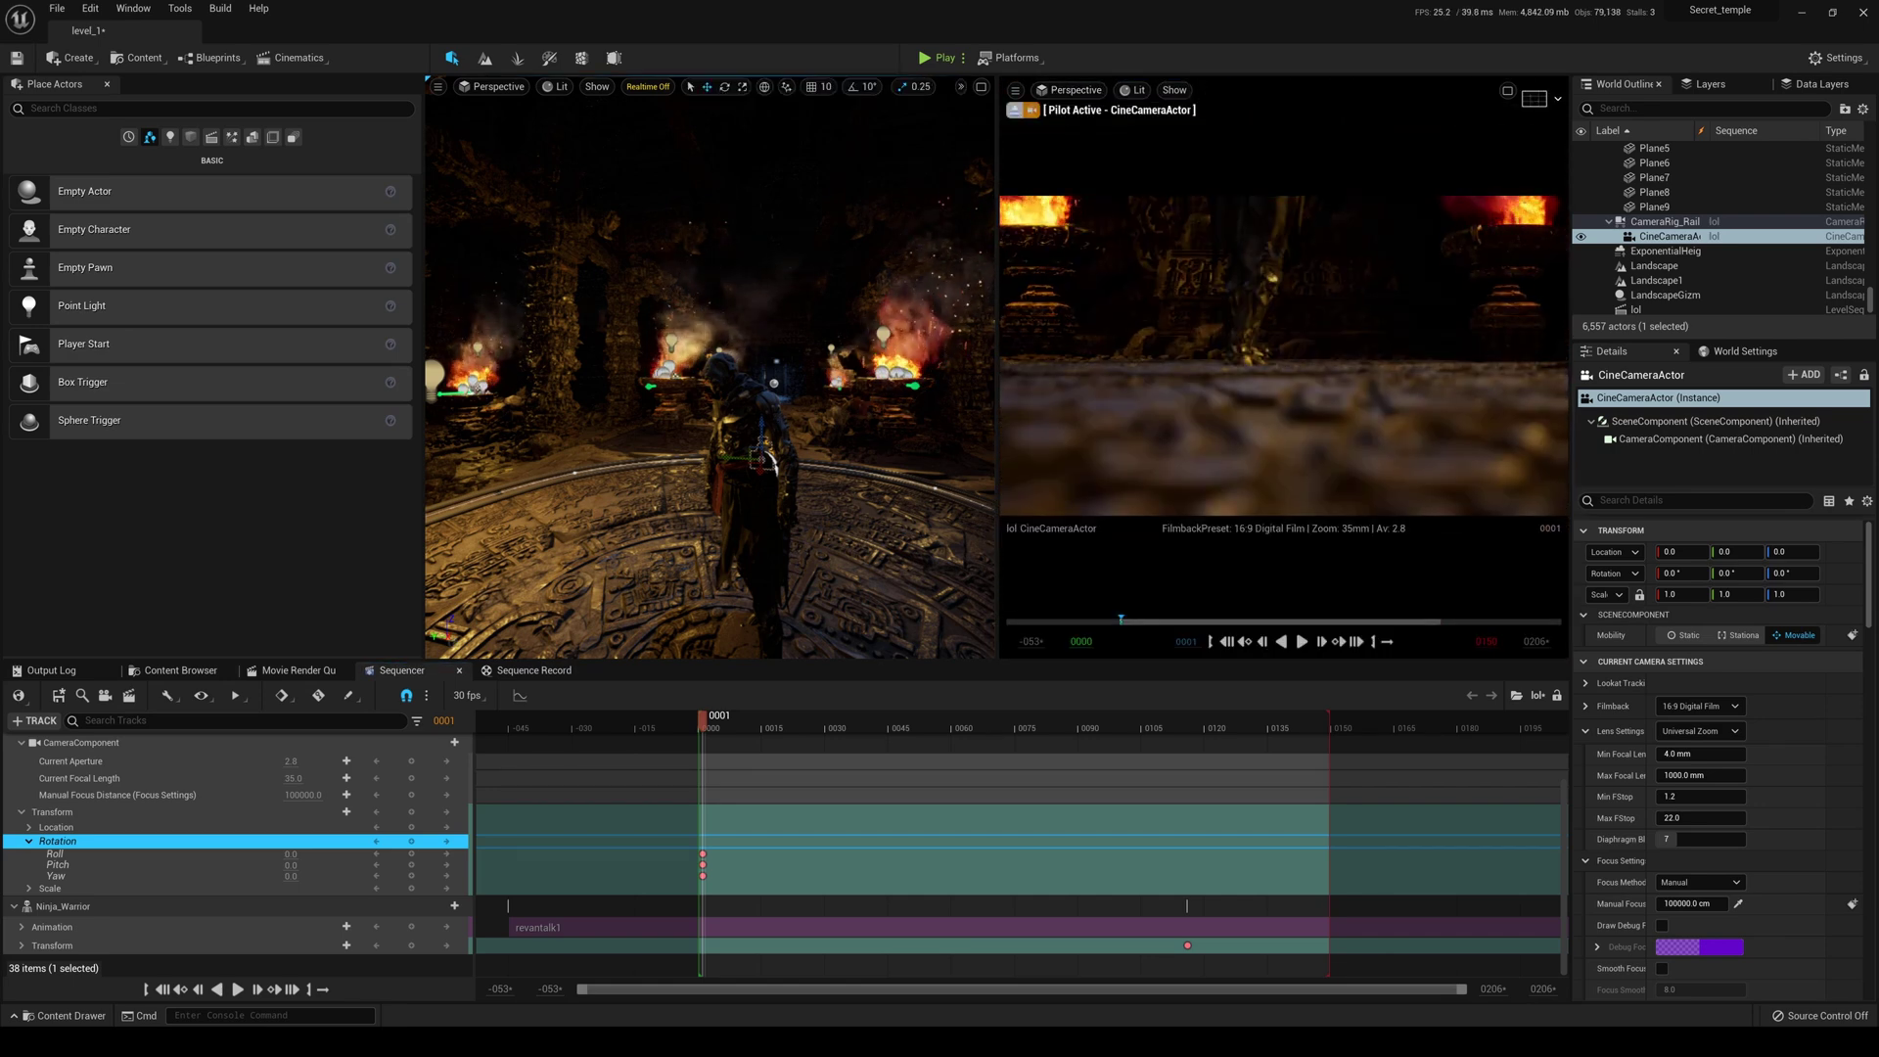
Tilt the CineCameraActor up to a pitch of about 18.8 degrees to frame the warrior and key its rotation on frame 1.
right_click_drag(709, 367, 861, 372)
key("e")
left_click_drag(662, 427, 661, 364)
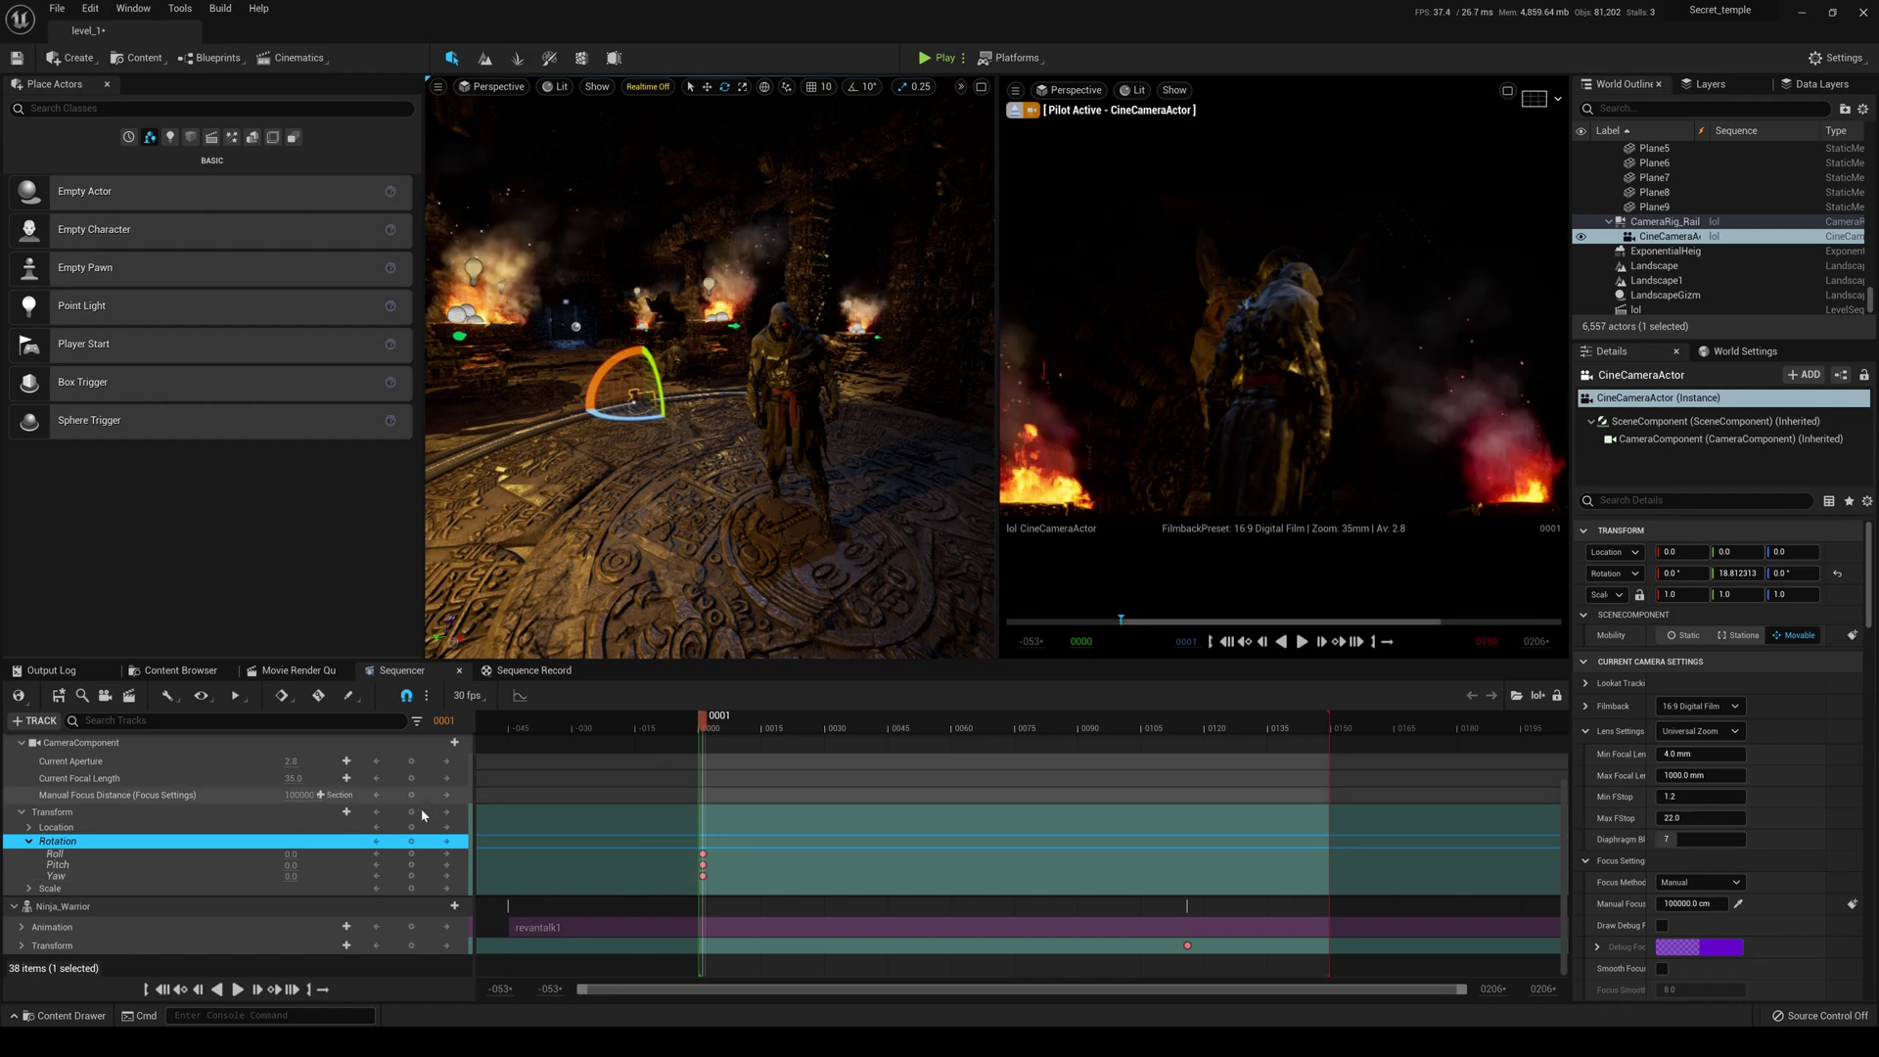
left_click(411, 841)
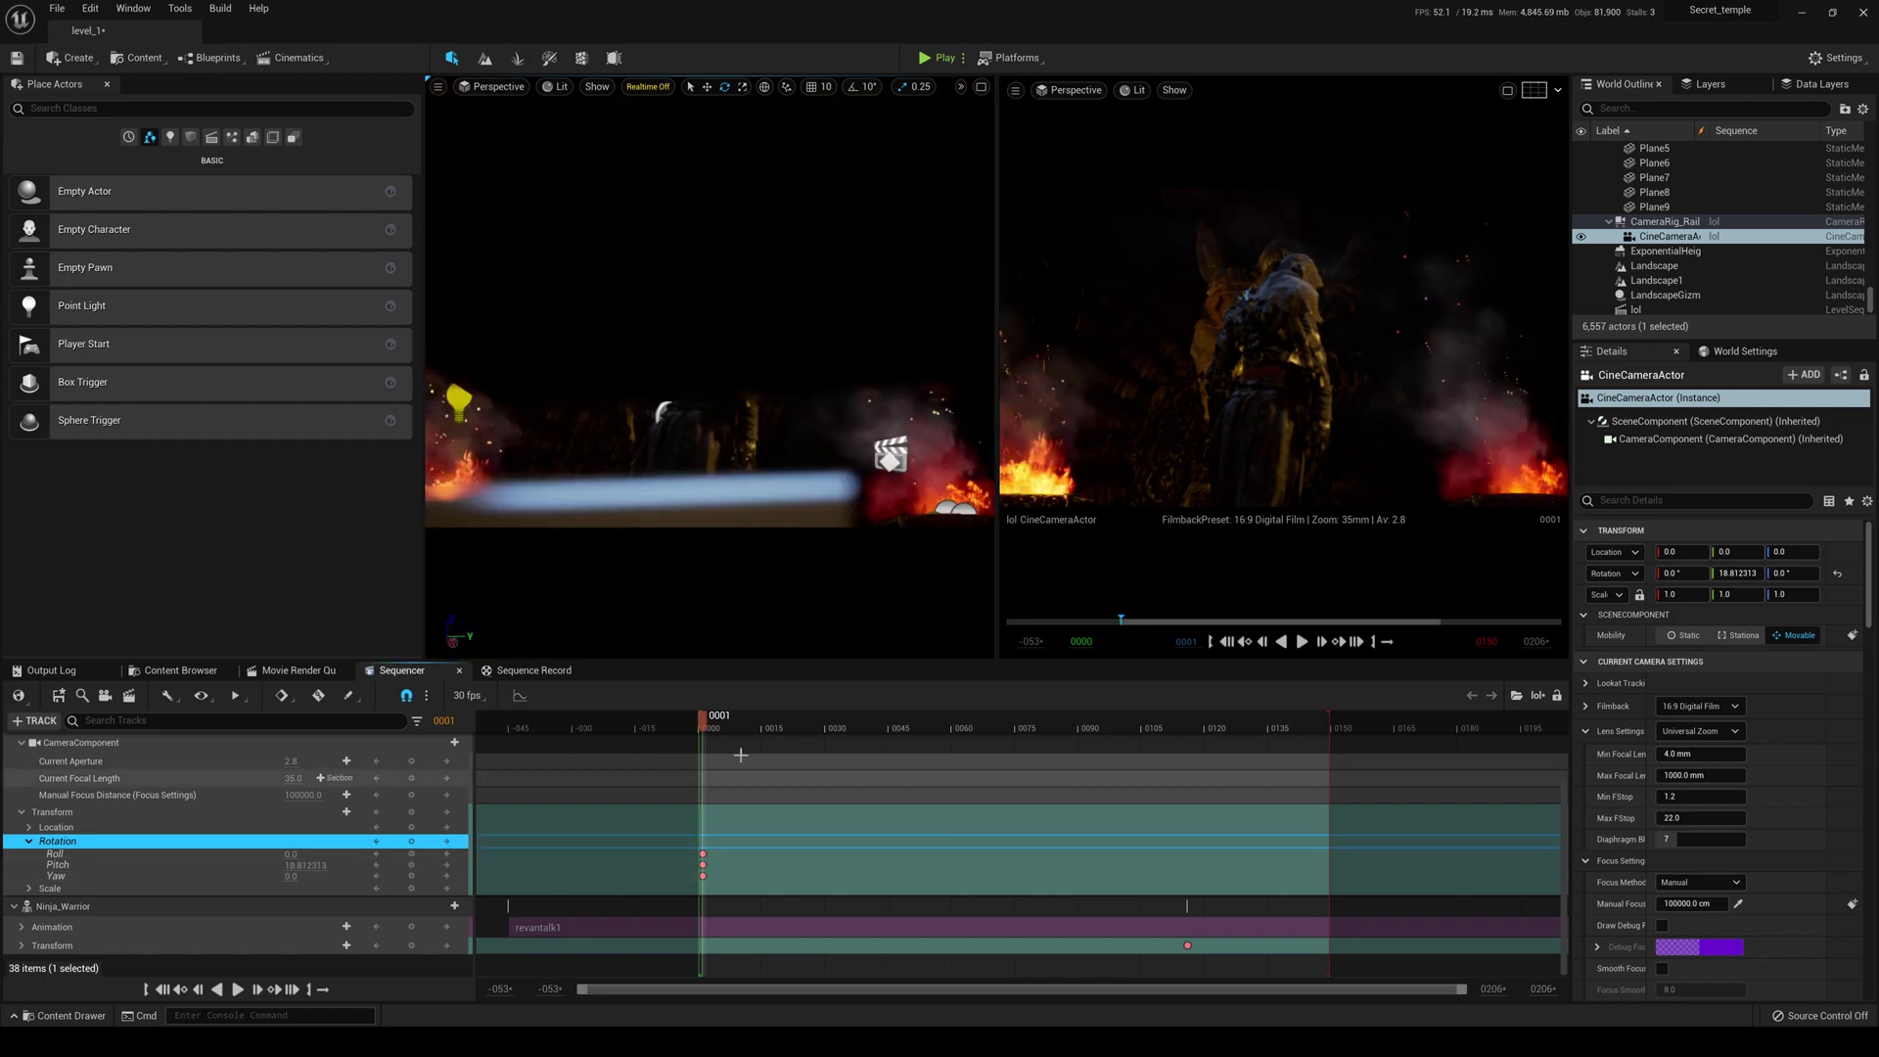
Key the camera's Yaw on frames 22, 35 and 47 to keep it aimed at the warrior.
left_click(775, 479)
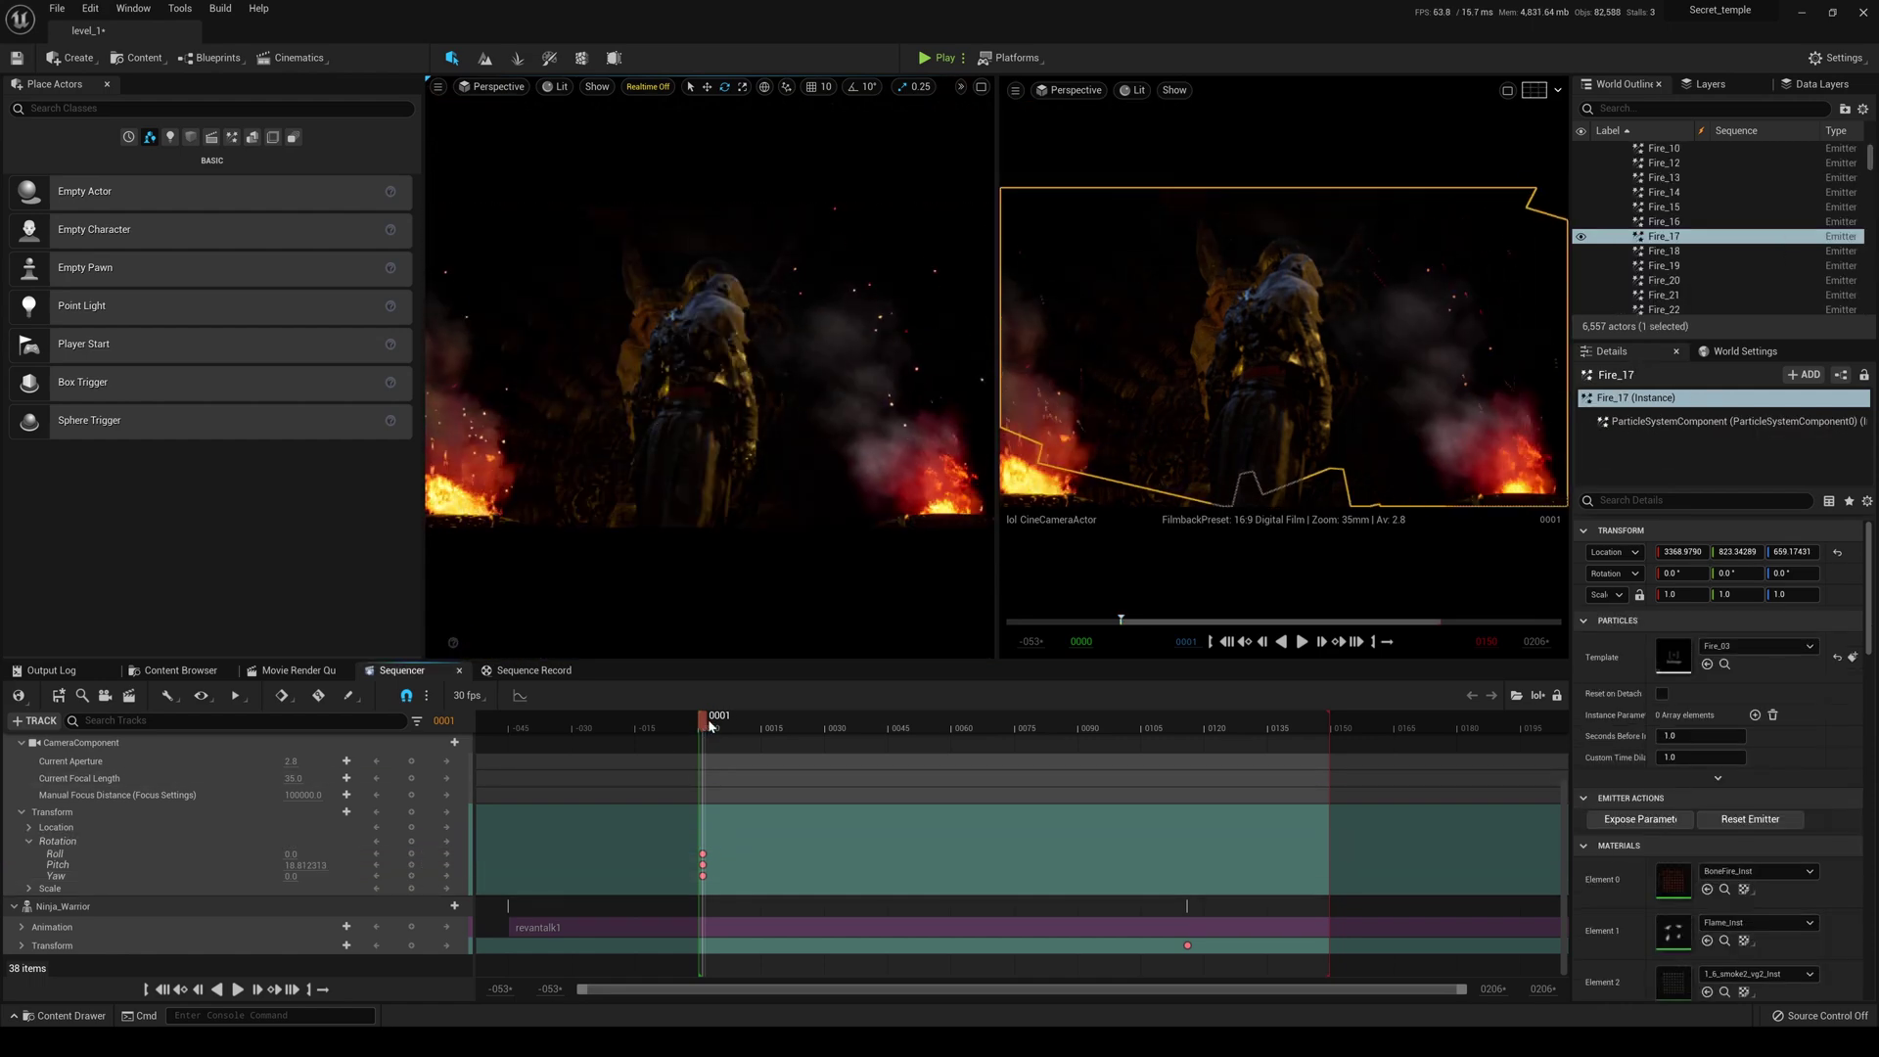
left_click_drag(703, 725, 898, 749)
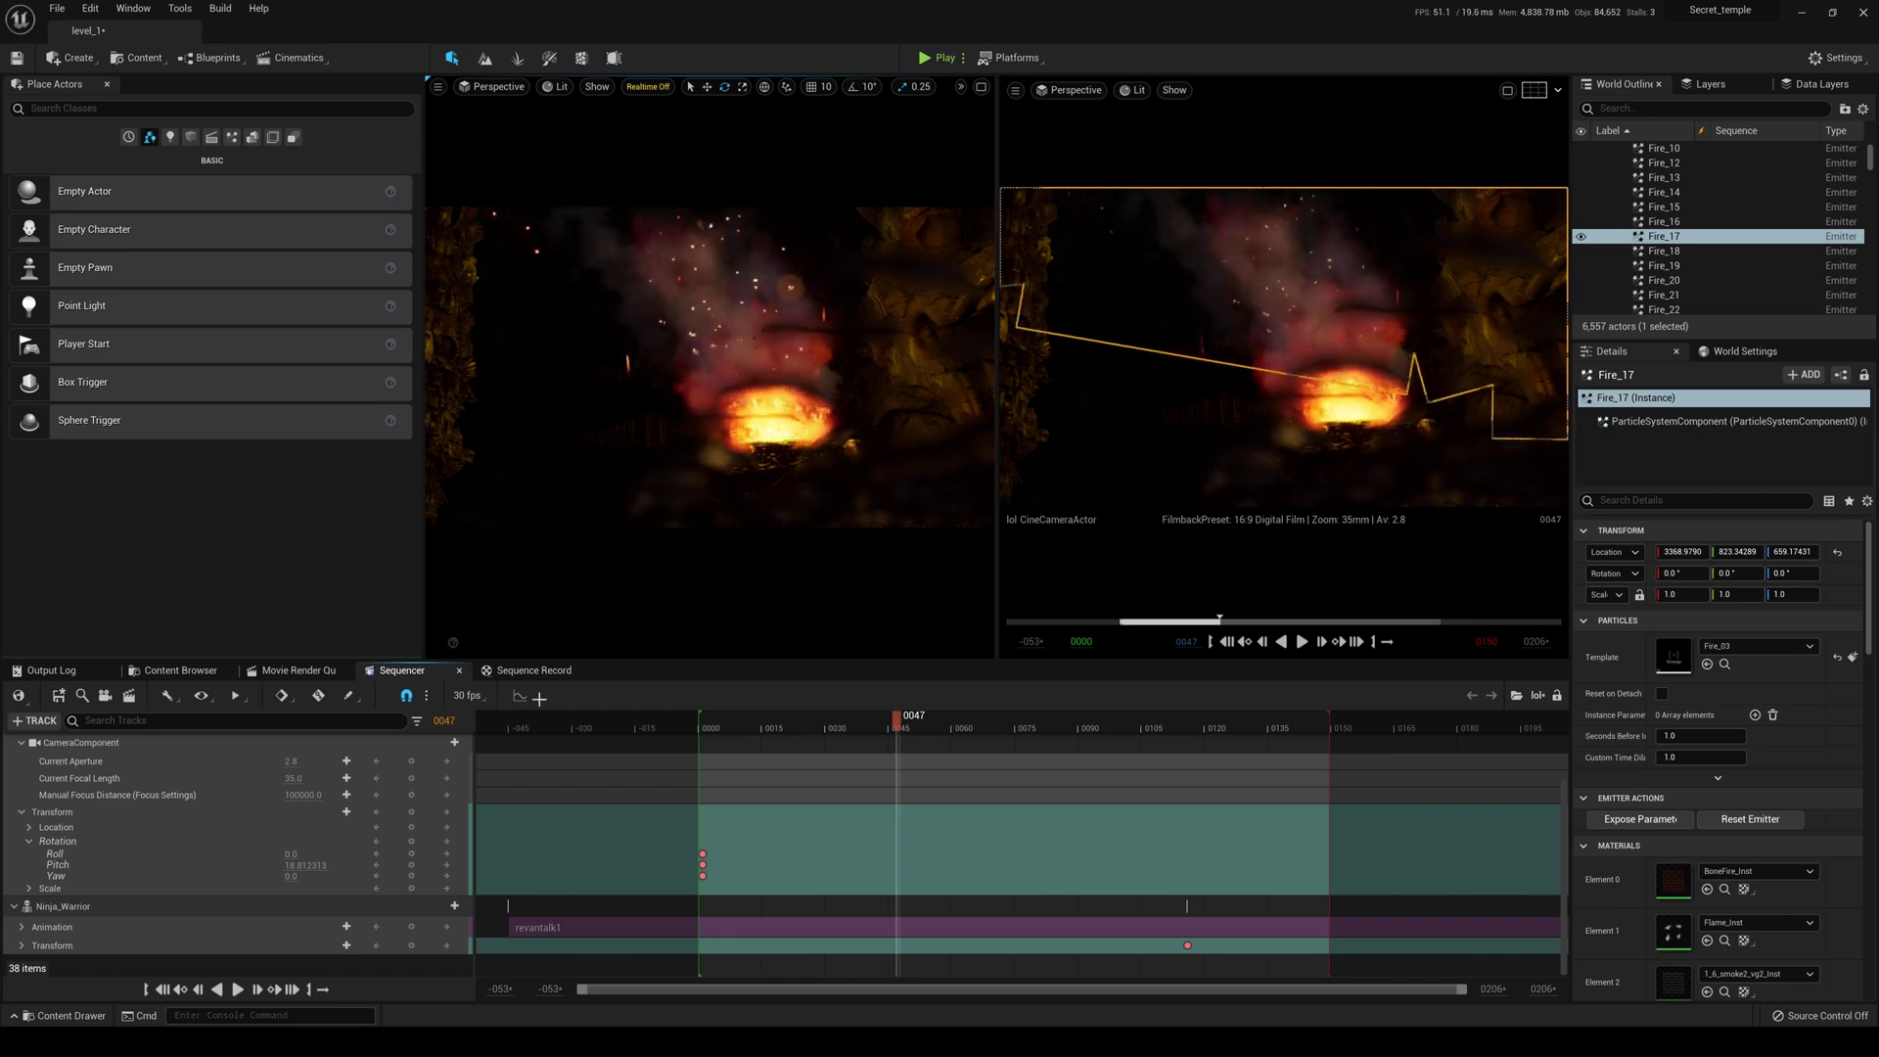
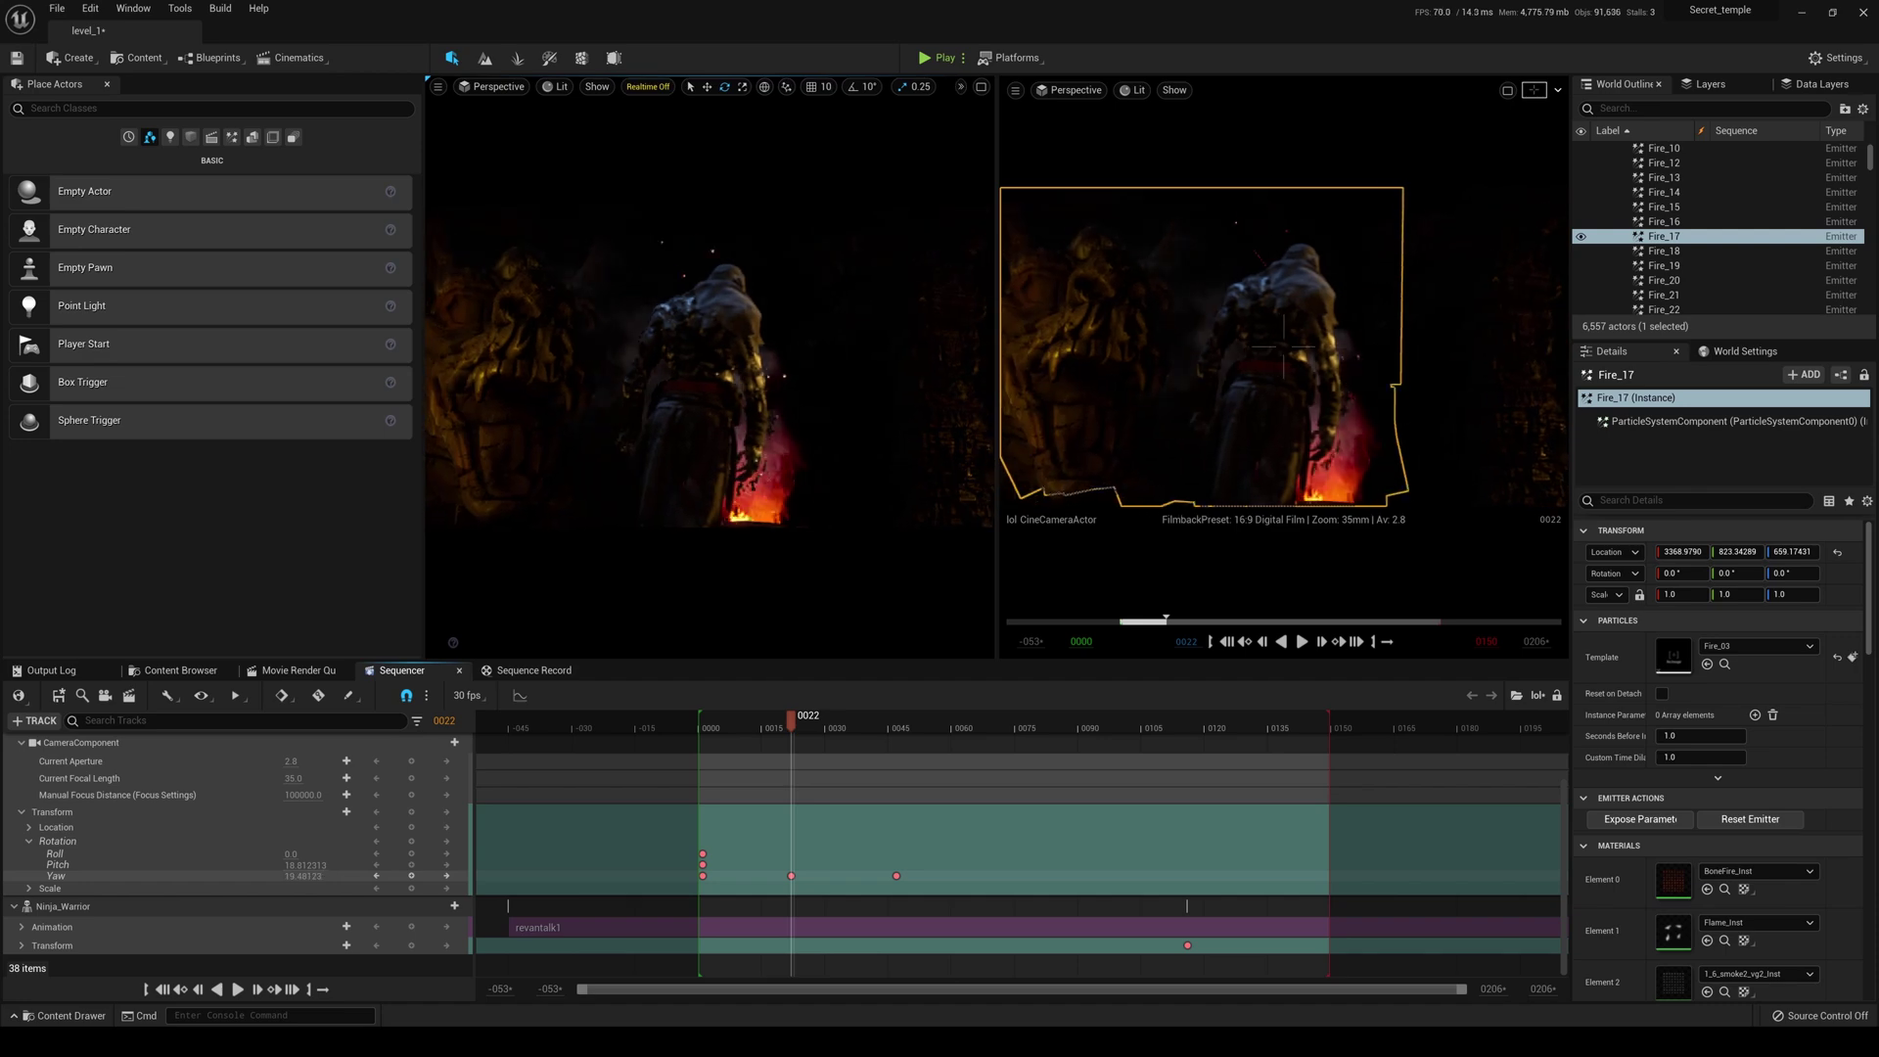
left_click_drag(791, 720, 836, 744)
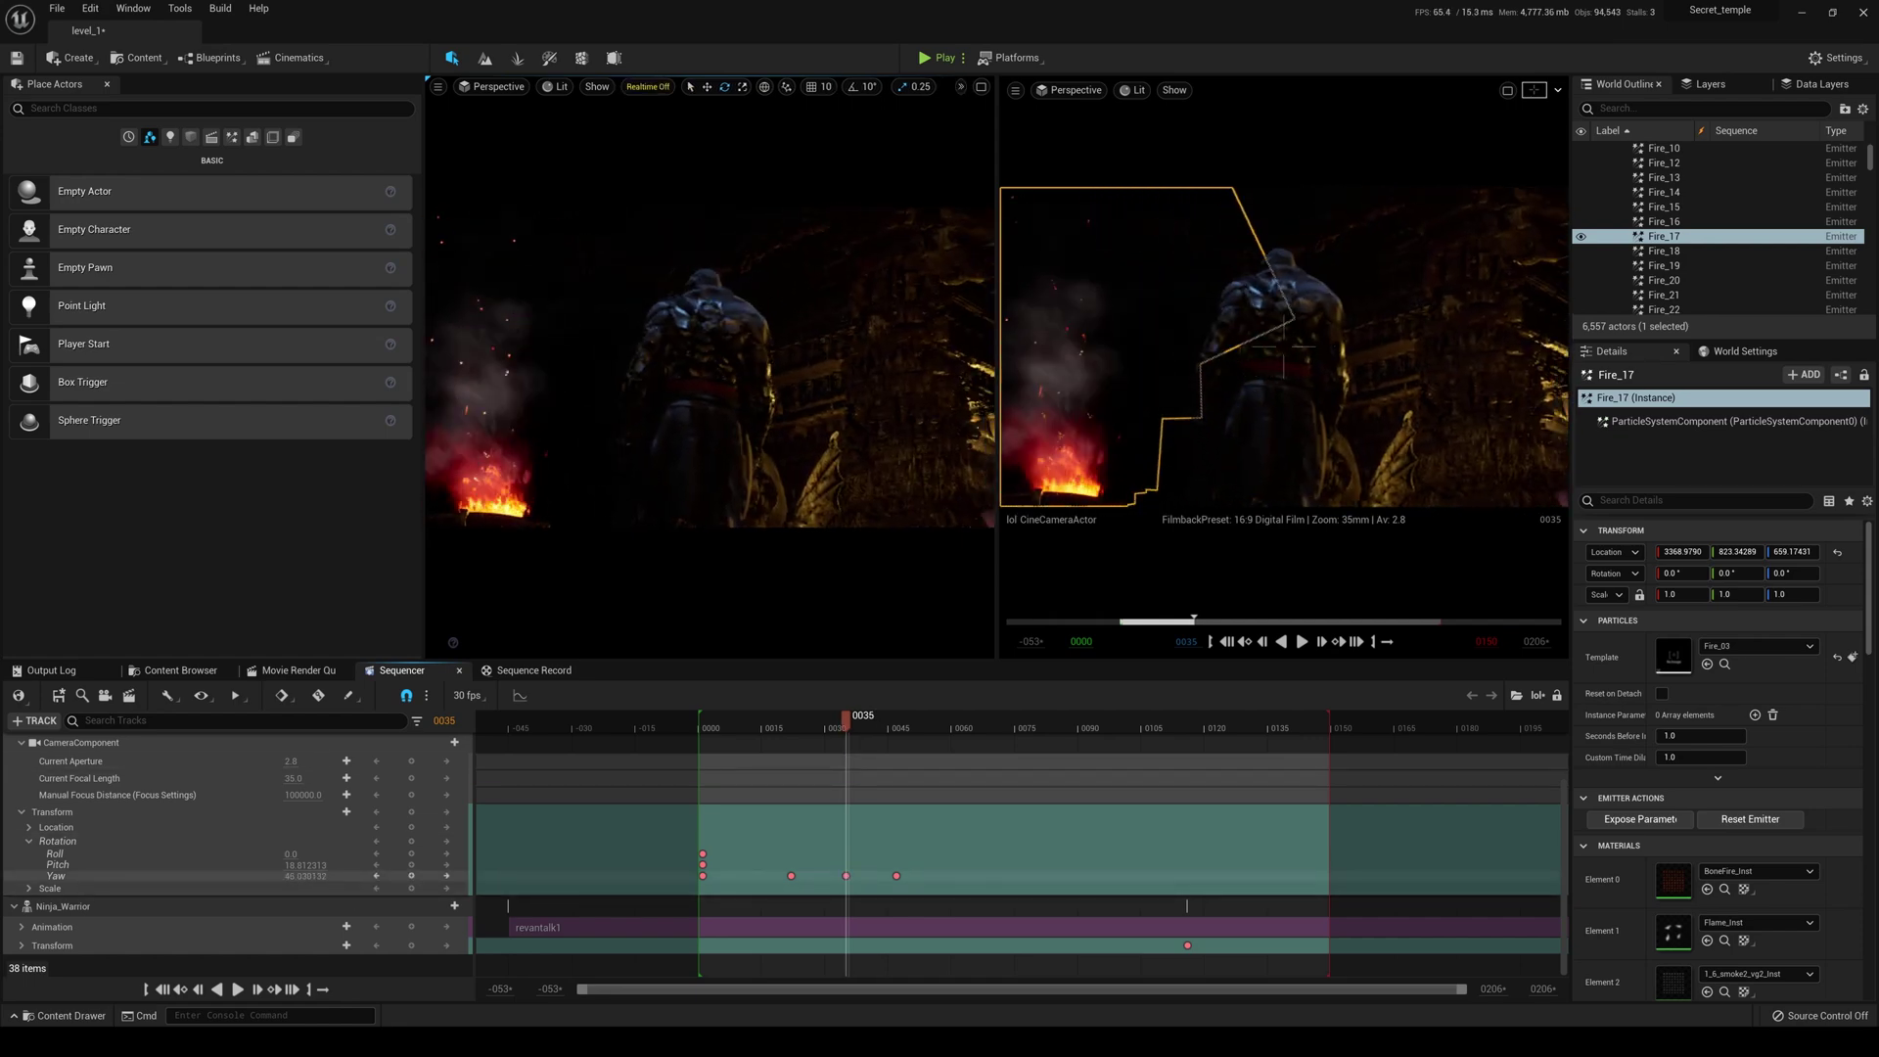
Adjust and key the camera's Pitch and Yaw at intervals between frames 55 and about 116 to keep the warrior in frame.
left_click_drag(848, 730, 979, 769)
left_click_drag(301, 876, 343, 876)
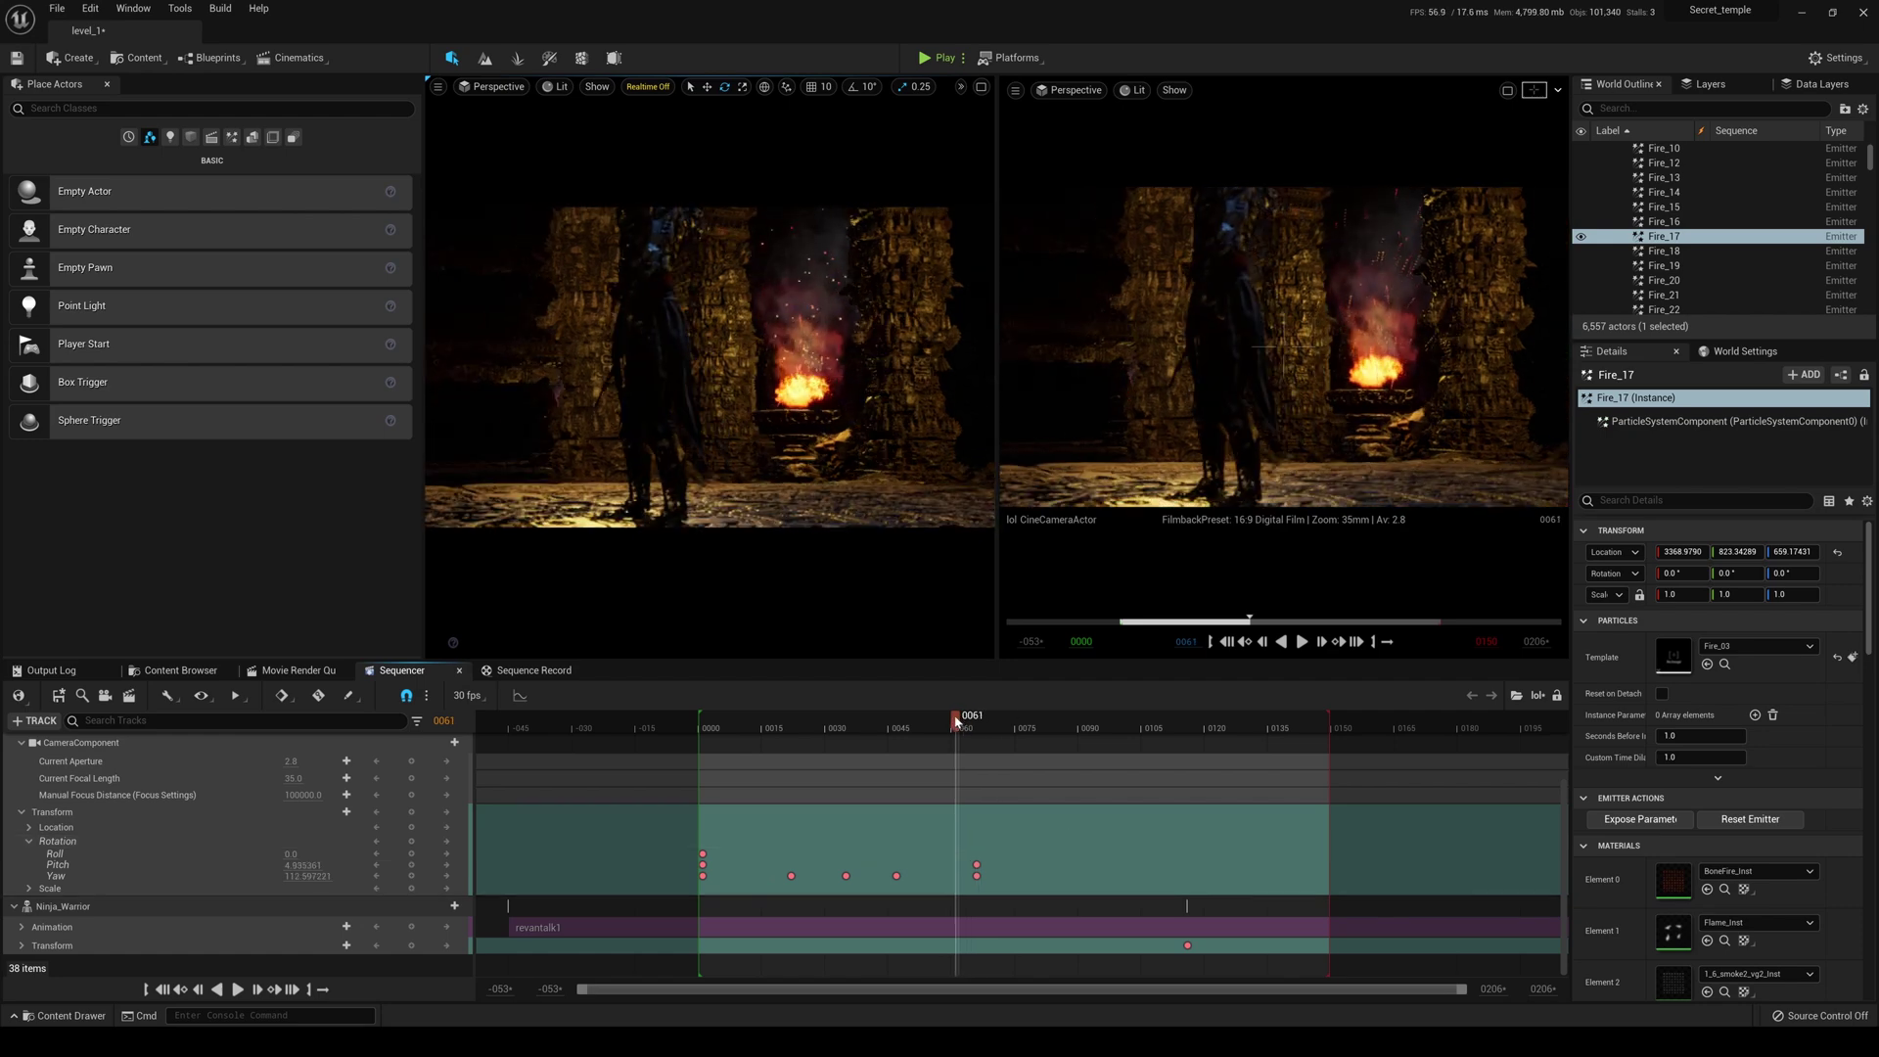
left_click_drag(947, 721, 931, 722)
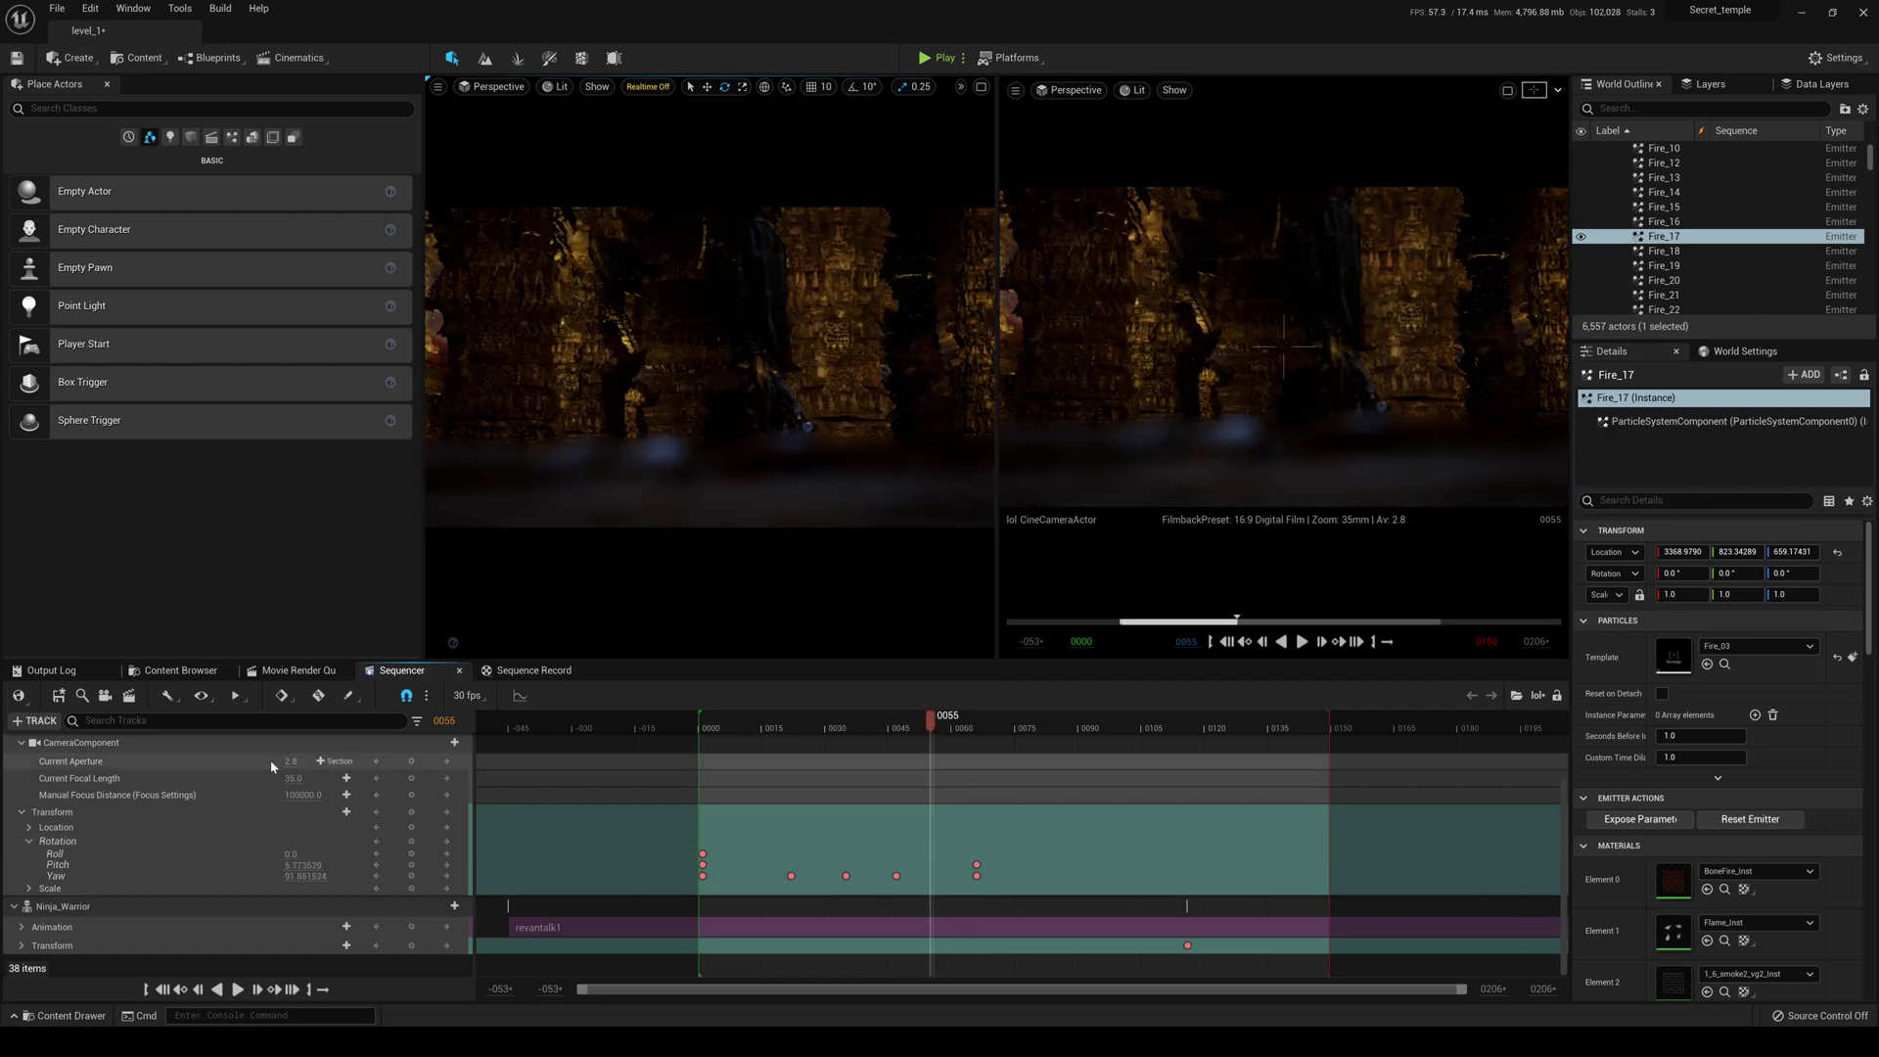
left_click_drag(311, 865, 1047, 755)
mouse_move(306, 876)
left_mouse_down()
mouse_move(362, 876)
mouse_move(294, 874)
left_mouse_up()
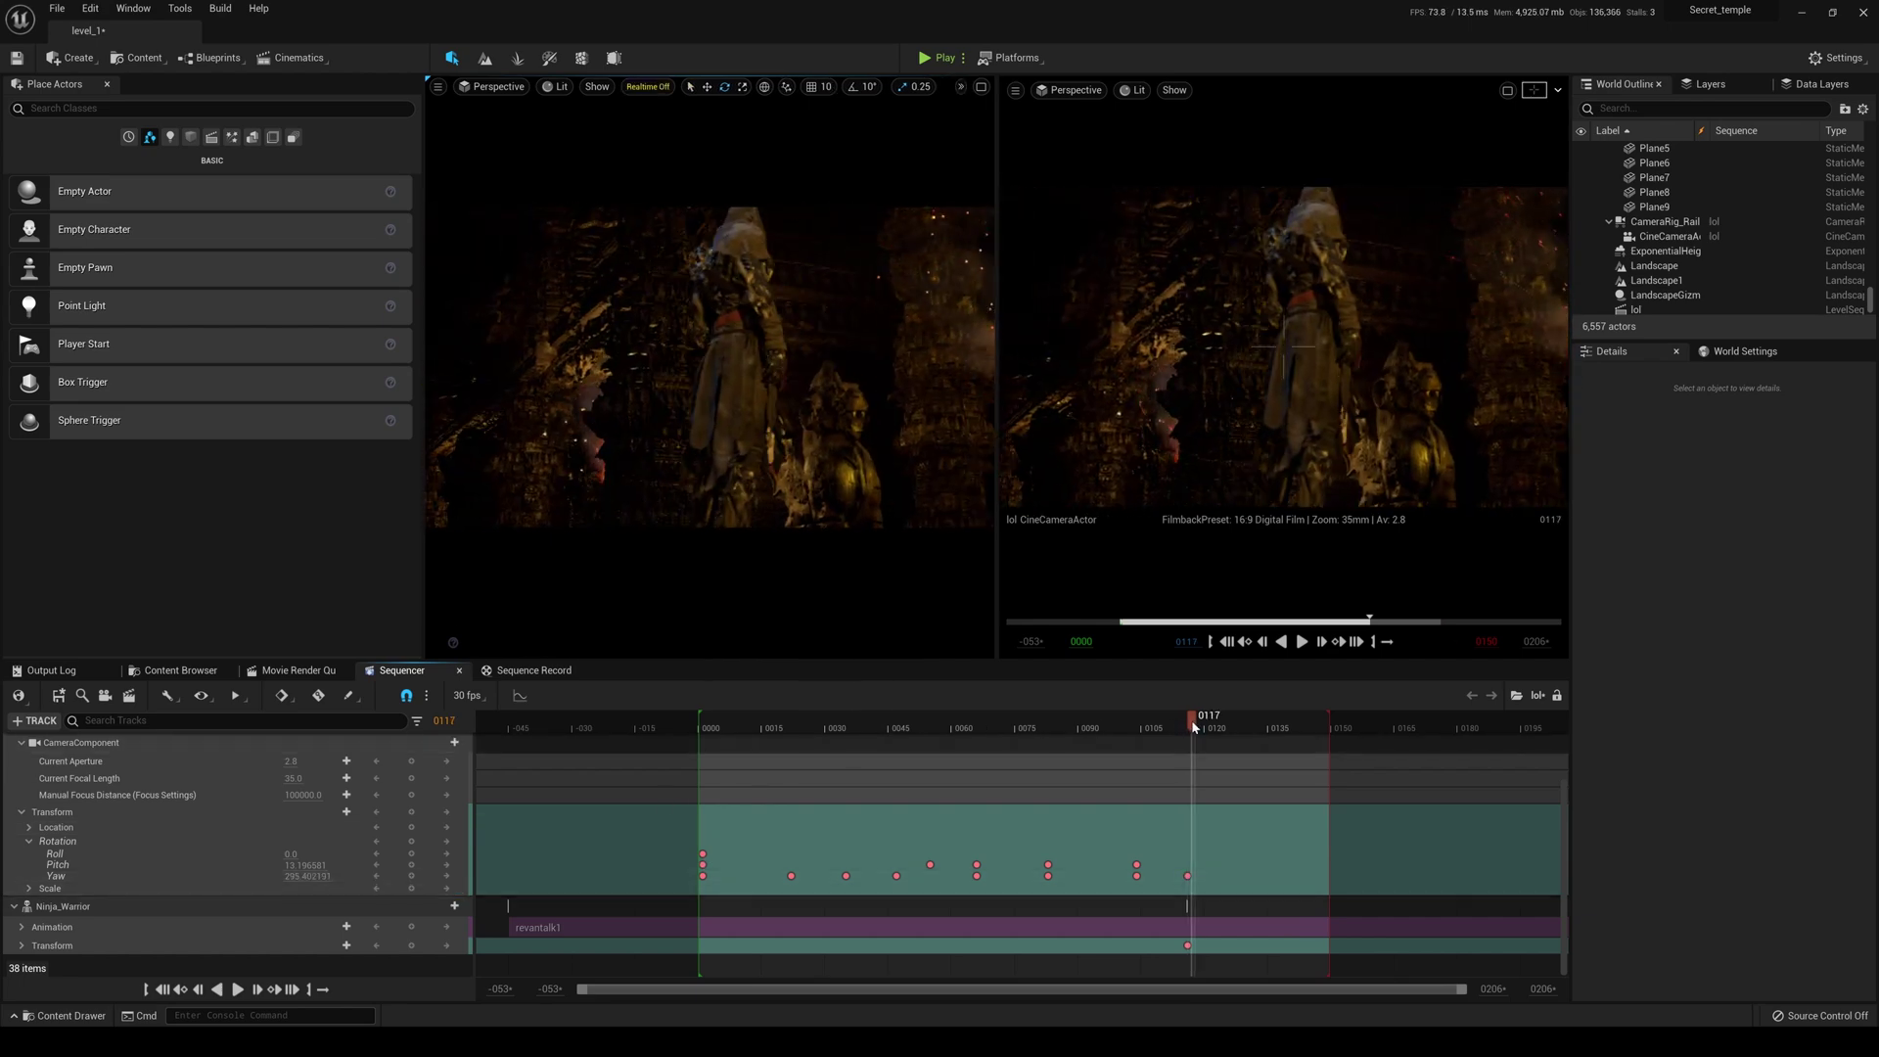
Turn the camera back toward the warrior with Yaw keys on frames 135 and 147.
left_click_drag(1207, 728, 1249, 732)
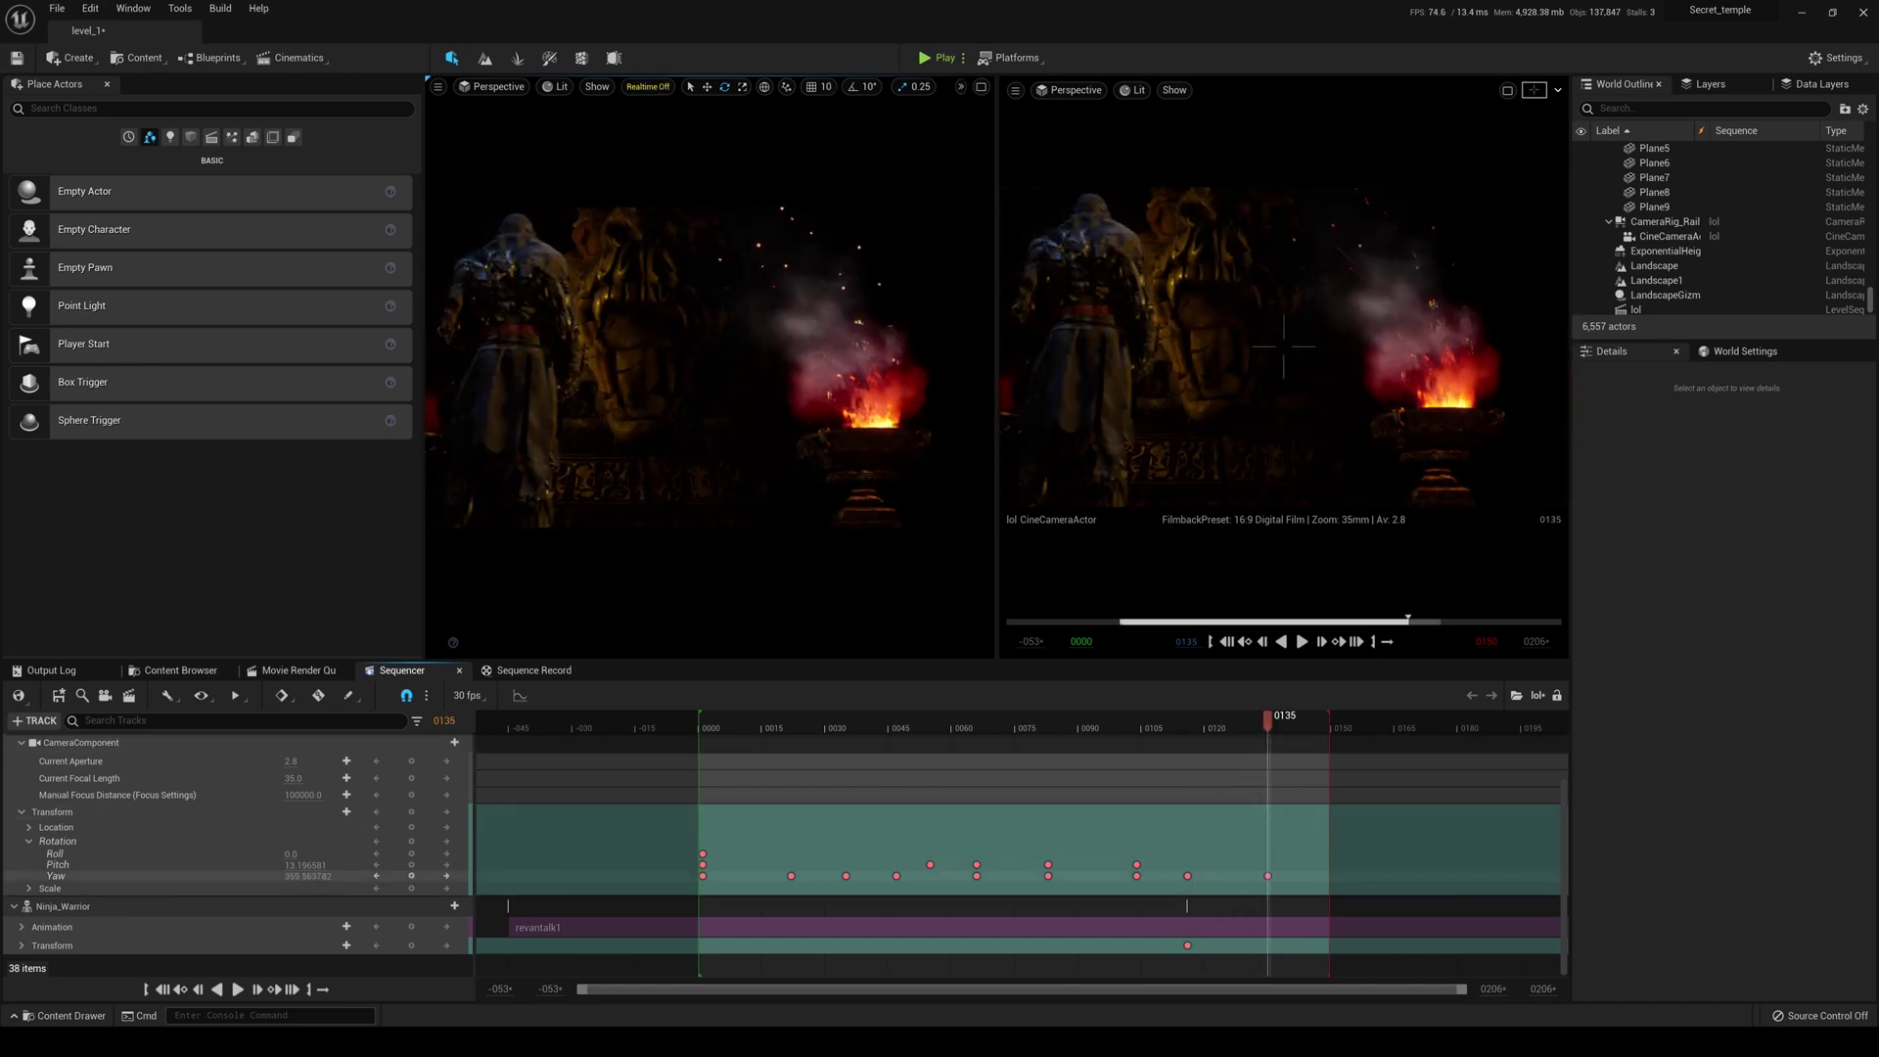
left_click_drag(309, 876, 294, 876)
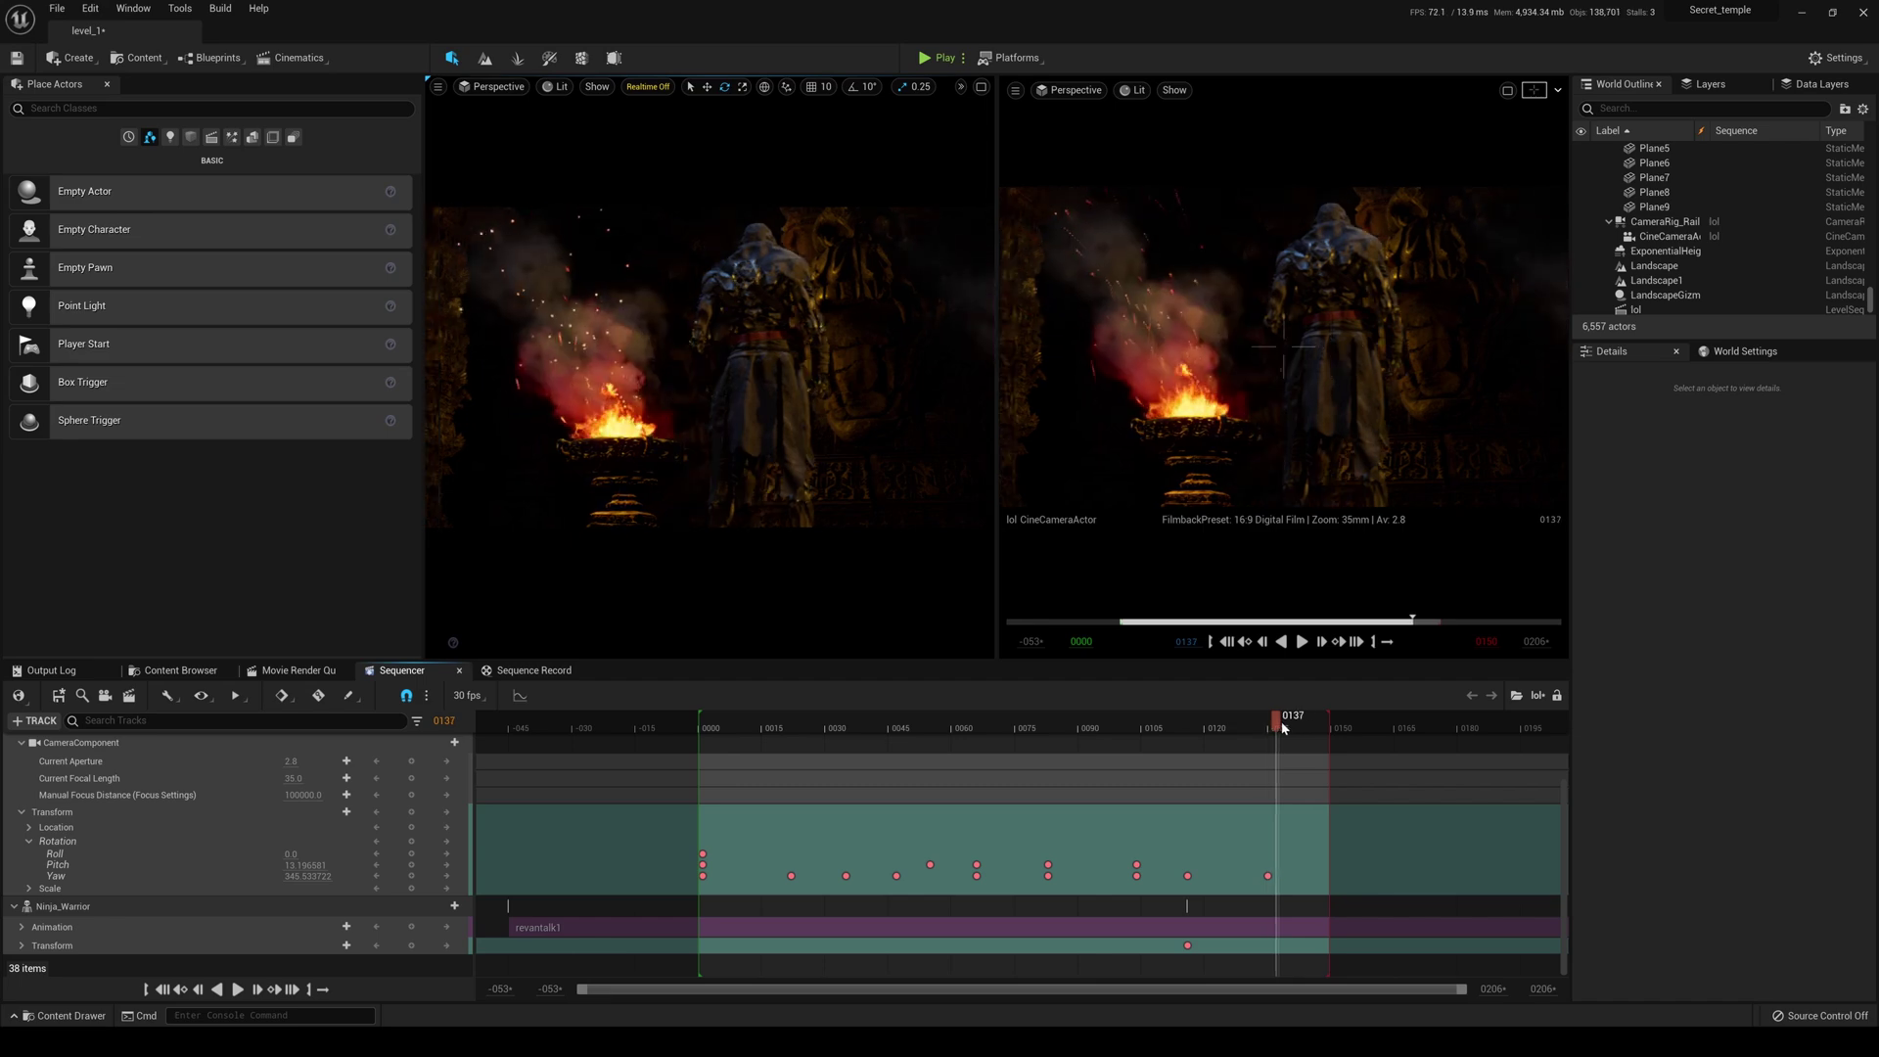
left_click_drag(1318, 724, 1324, 726)
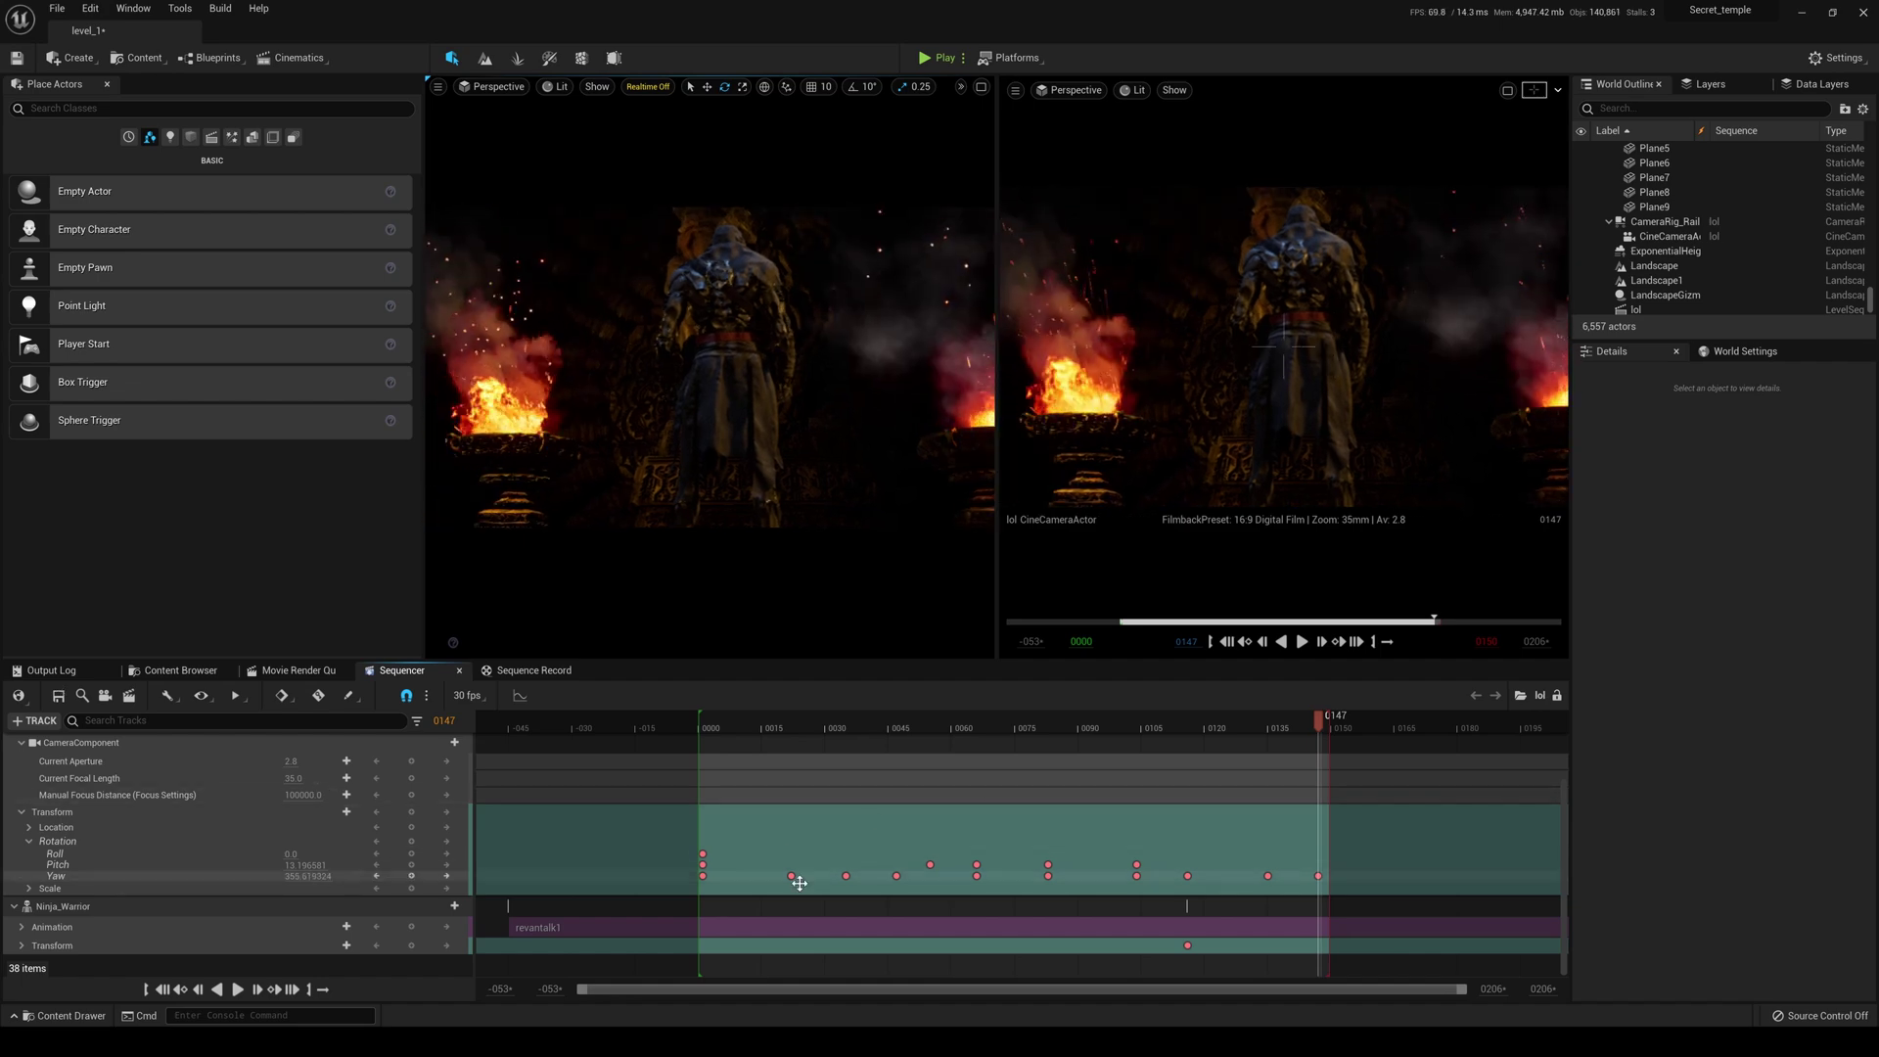
Play the shot from the start of the sequence, then scrub to frame 53 to check the warrior's framing.
left_click(697, 725)
key("space")
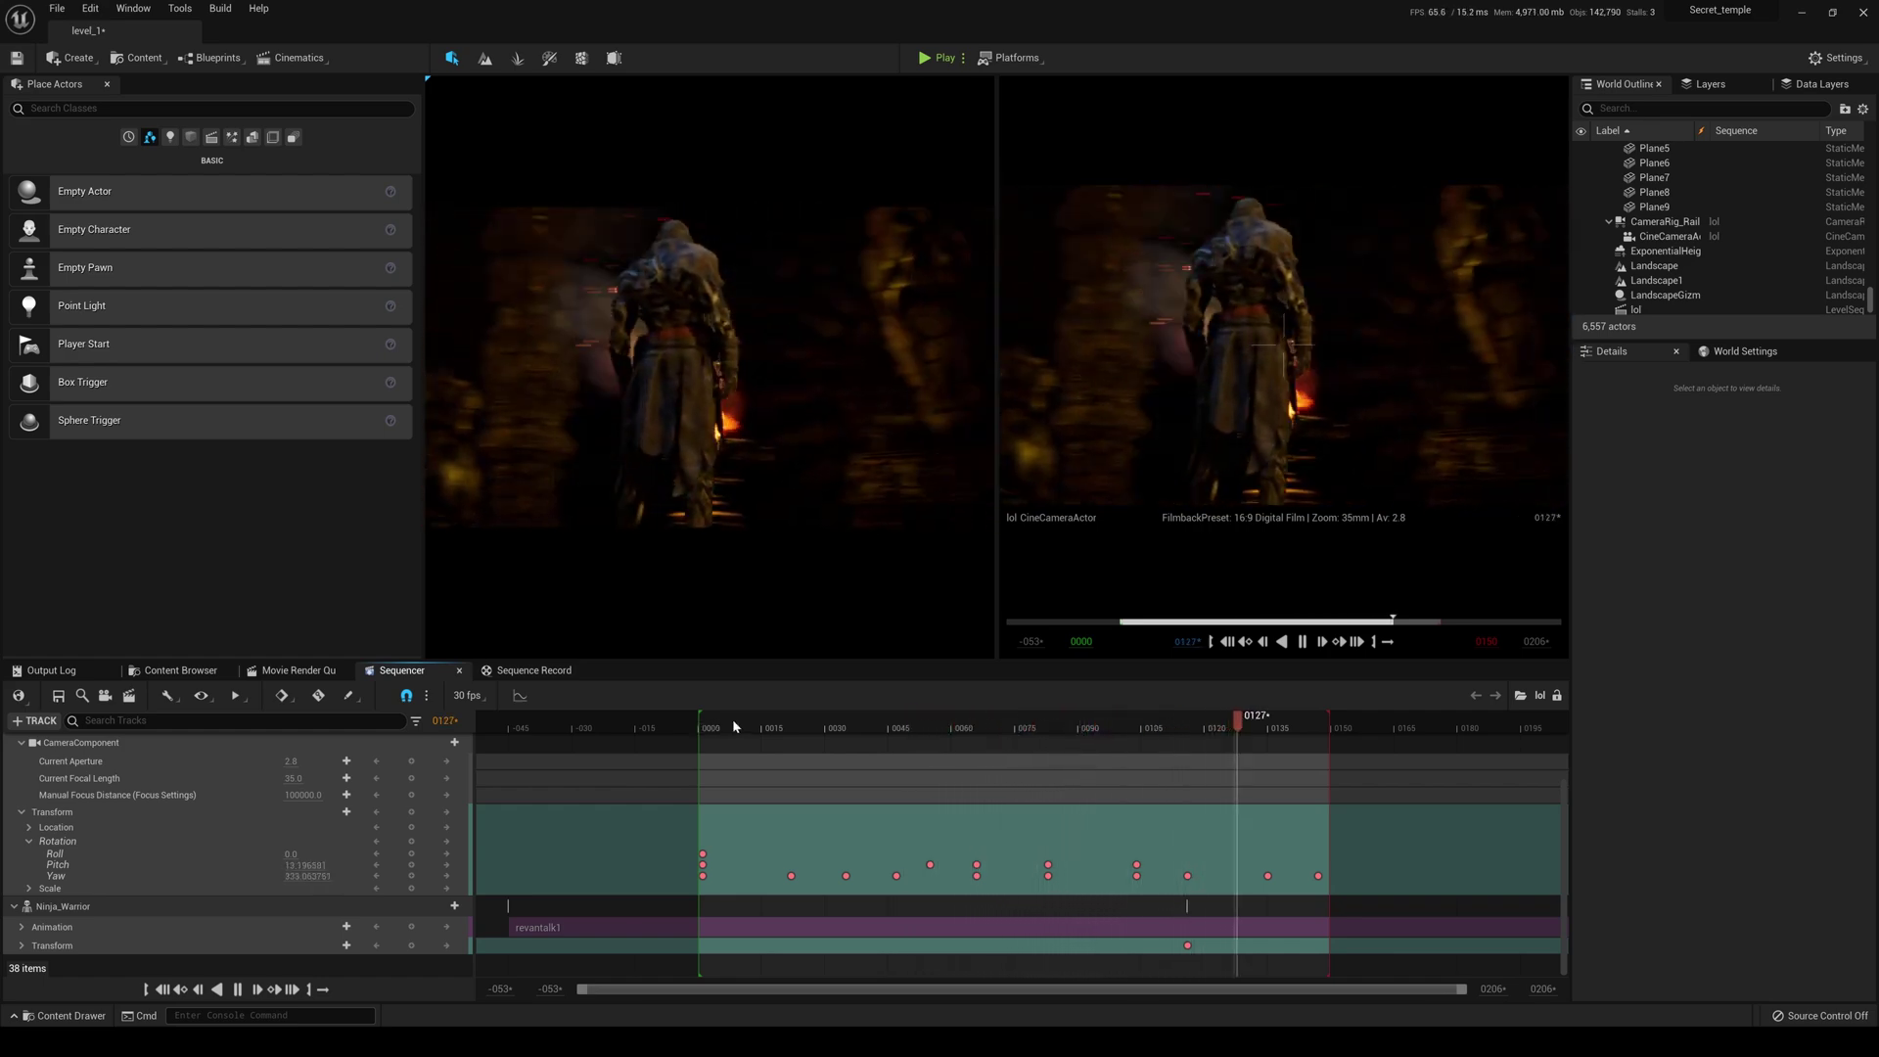
left_click_drag(764, 722, 922, 734)
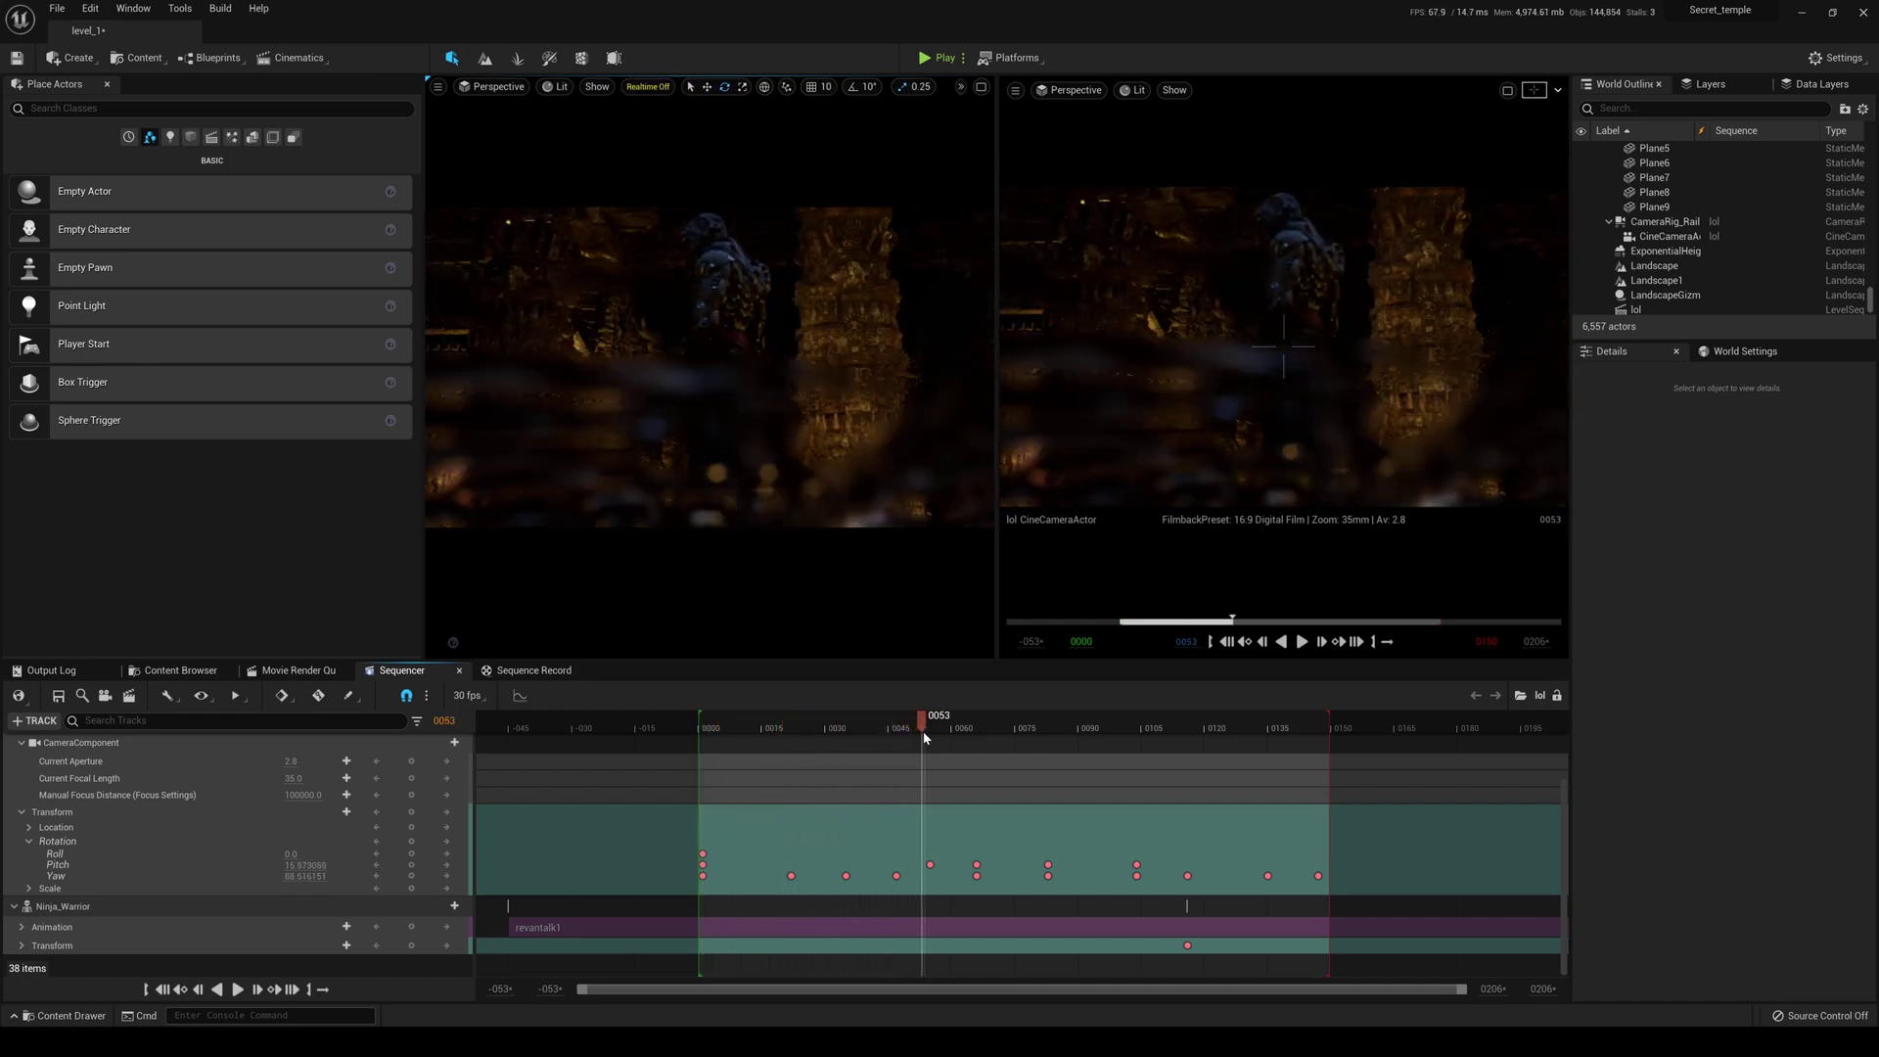
Switch the main viewport to Cinematic Viewport and view the second viewport through the CineCameraActor.
left_click(494, 86)
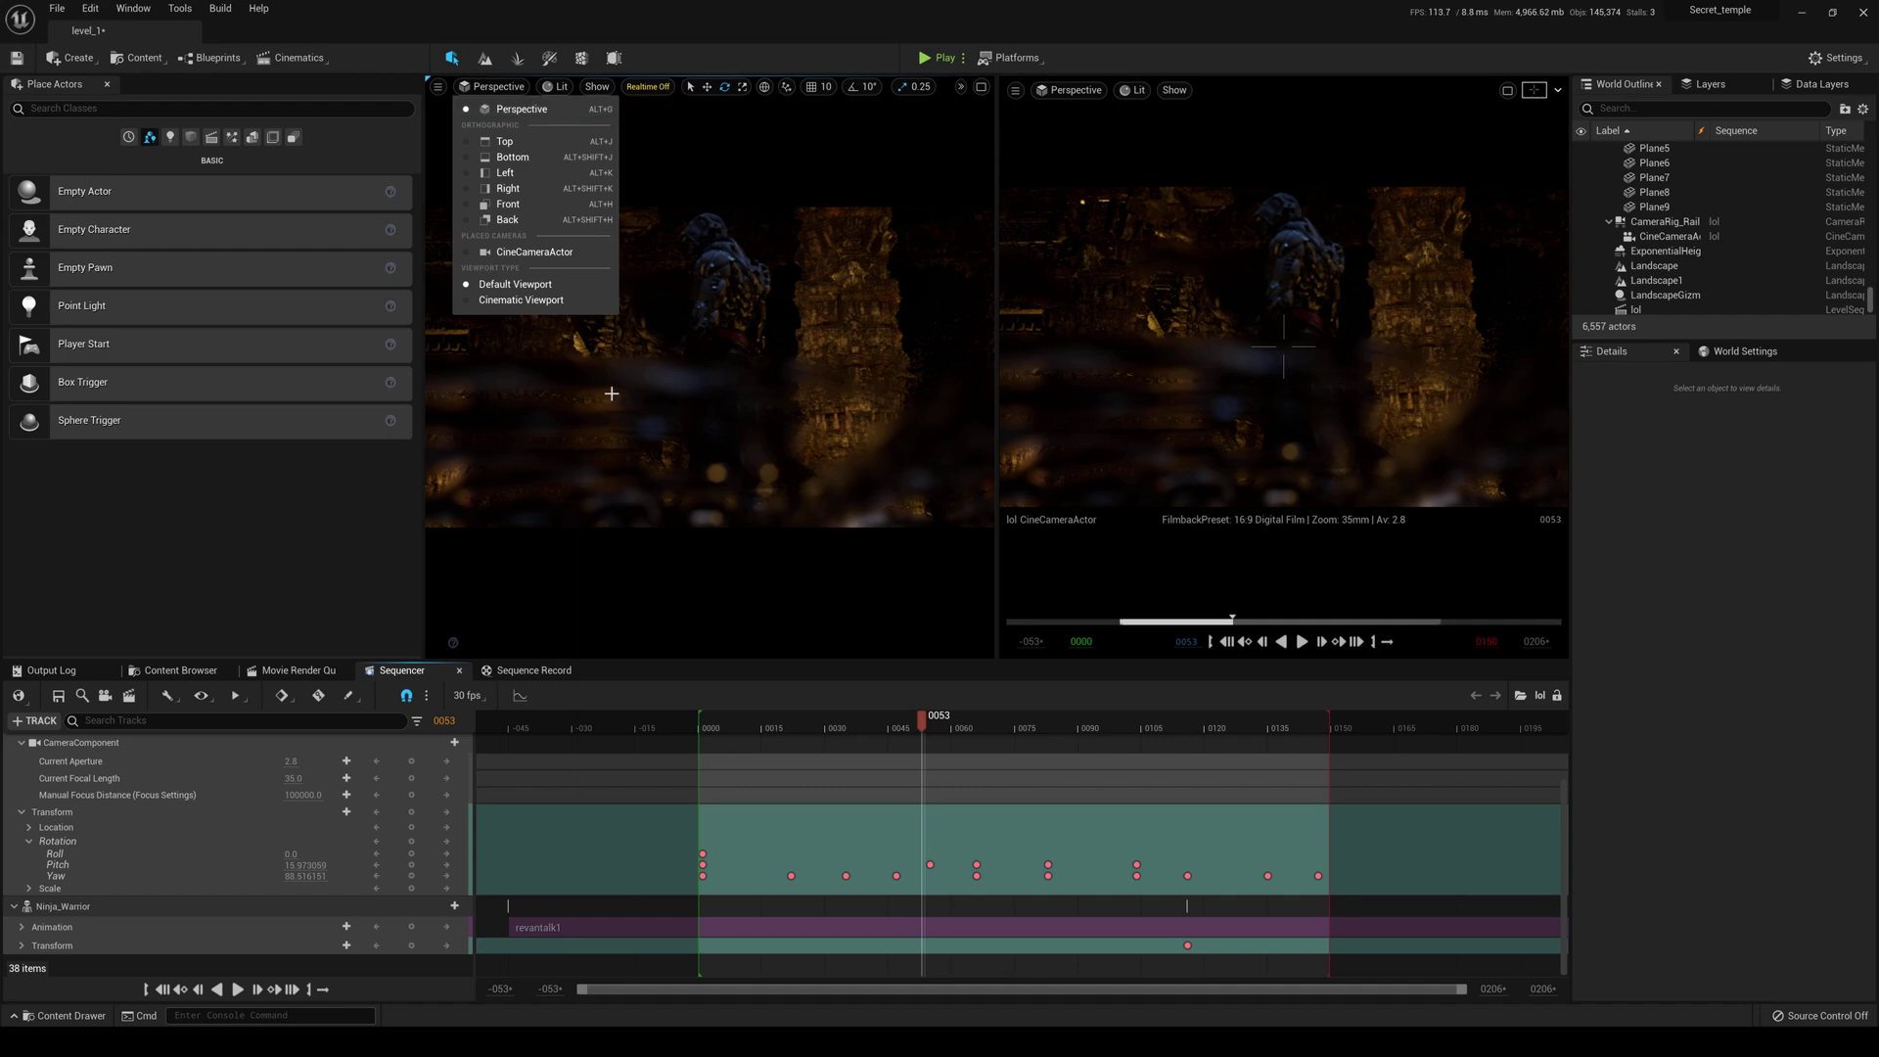
left_click(556, 291)
left_click(501, 88)
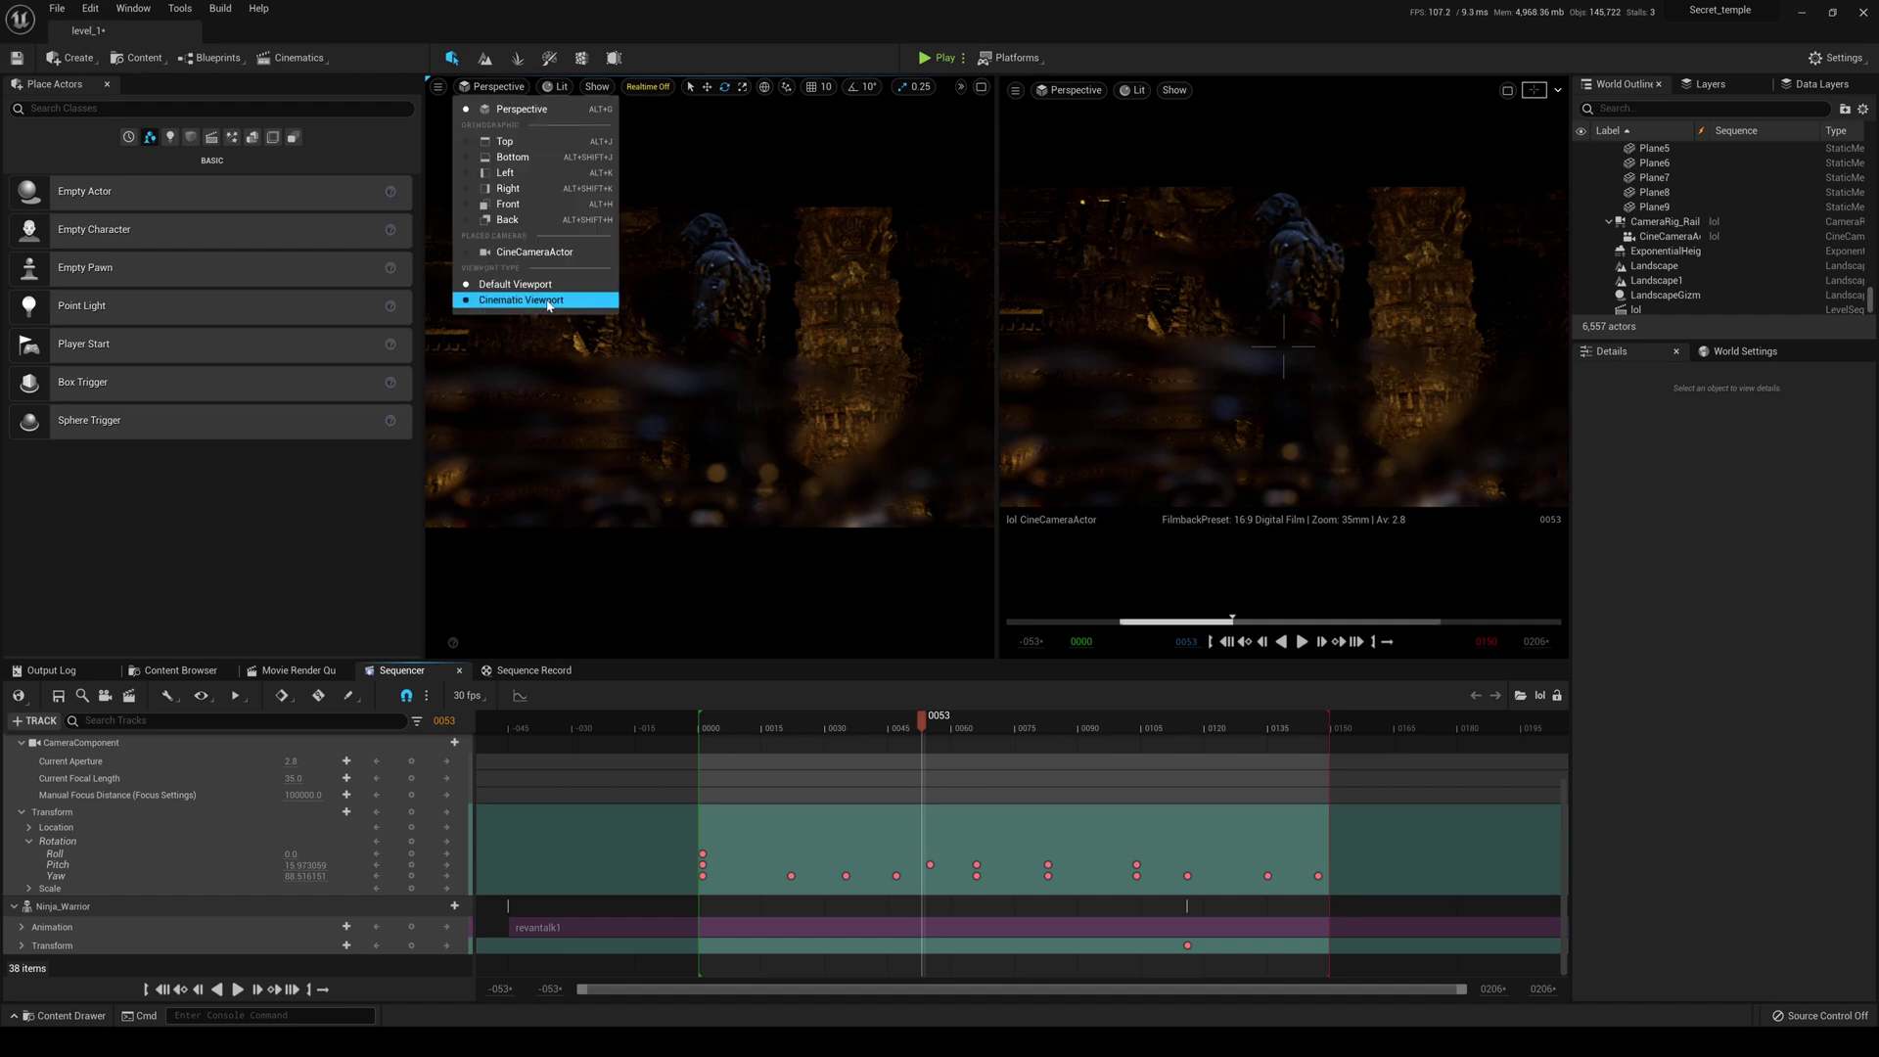
left_click(540, 298)
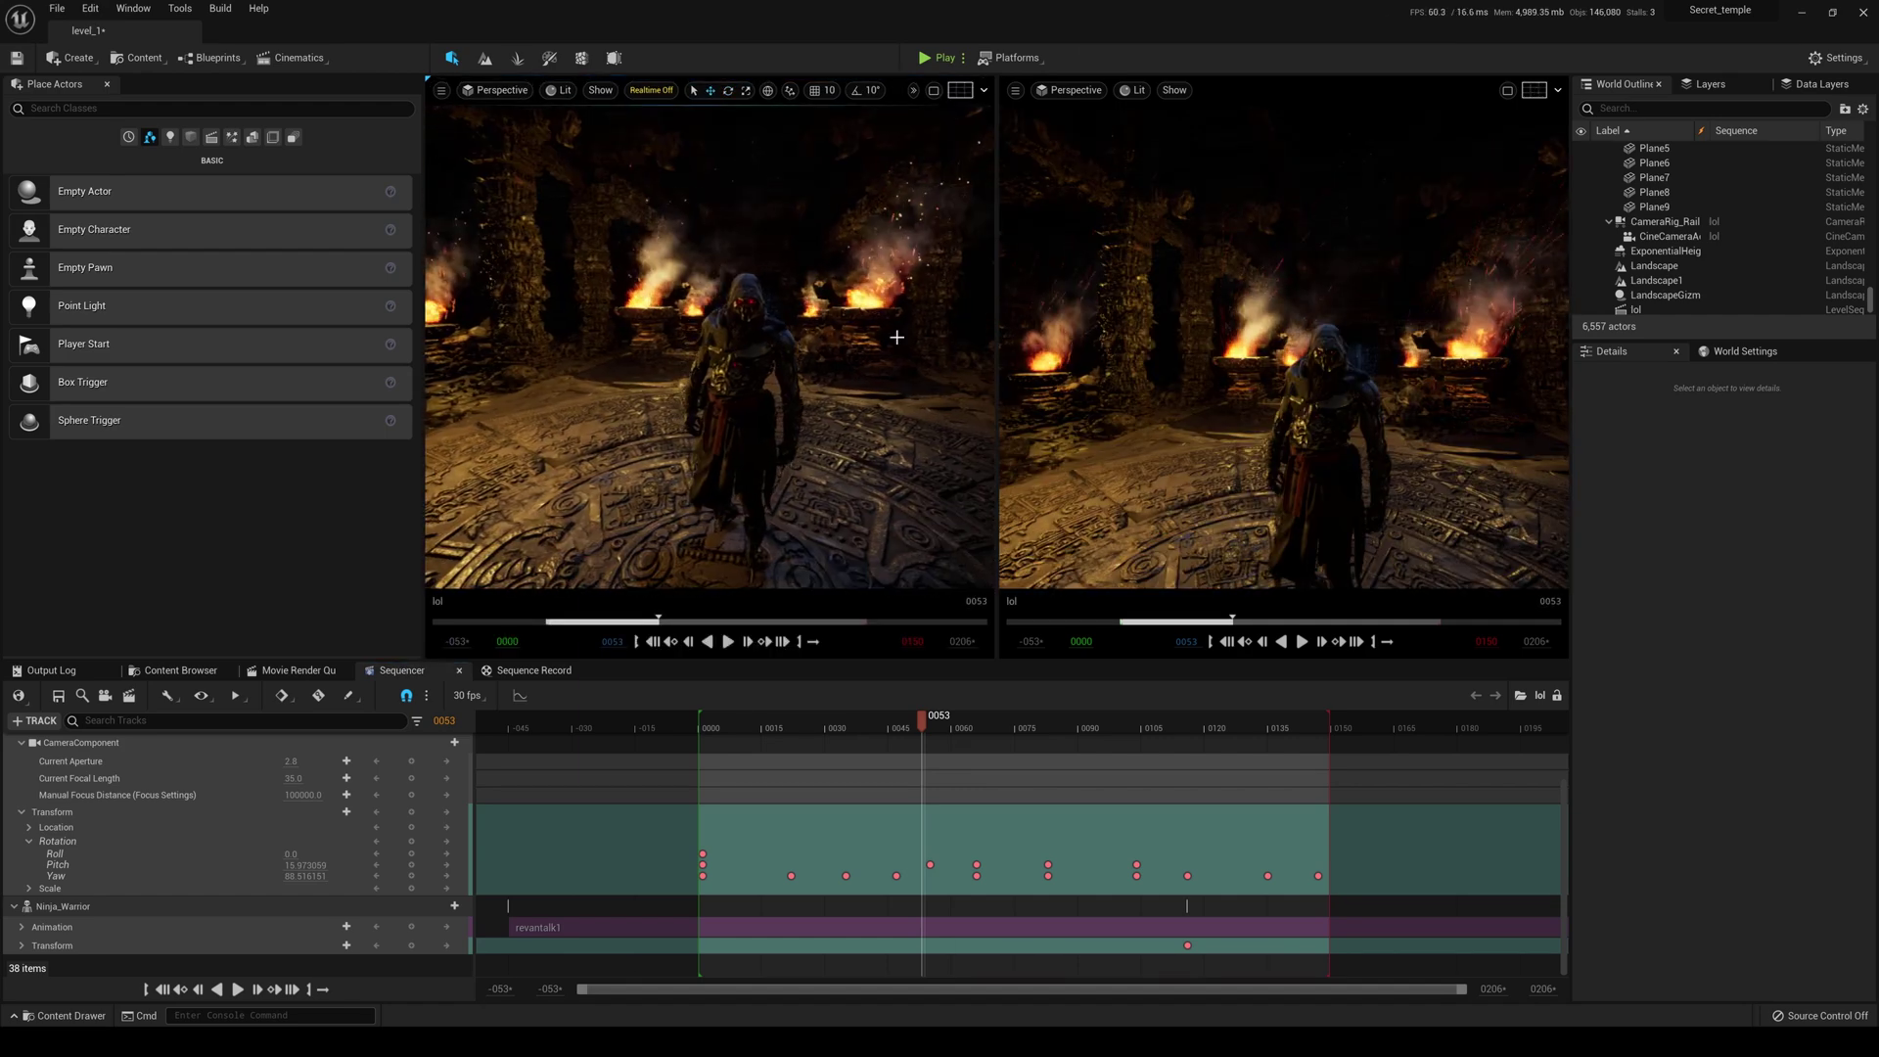
left_click(1071, 90)
left_click(1125, 256)
Select the CameraRig_Rail and raise its spline point near the camera's position at frame 53.
right_click_drag(709, 347, 705, 407)
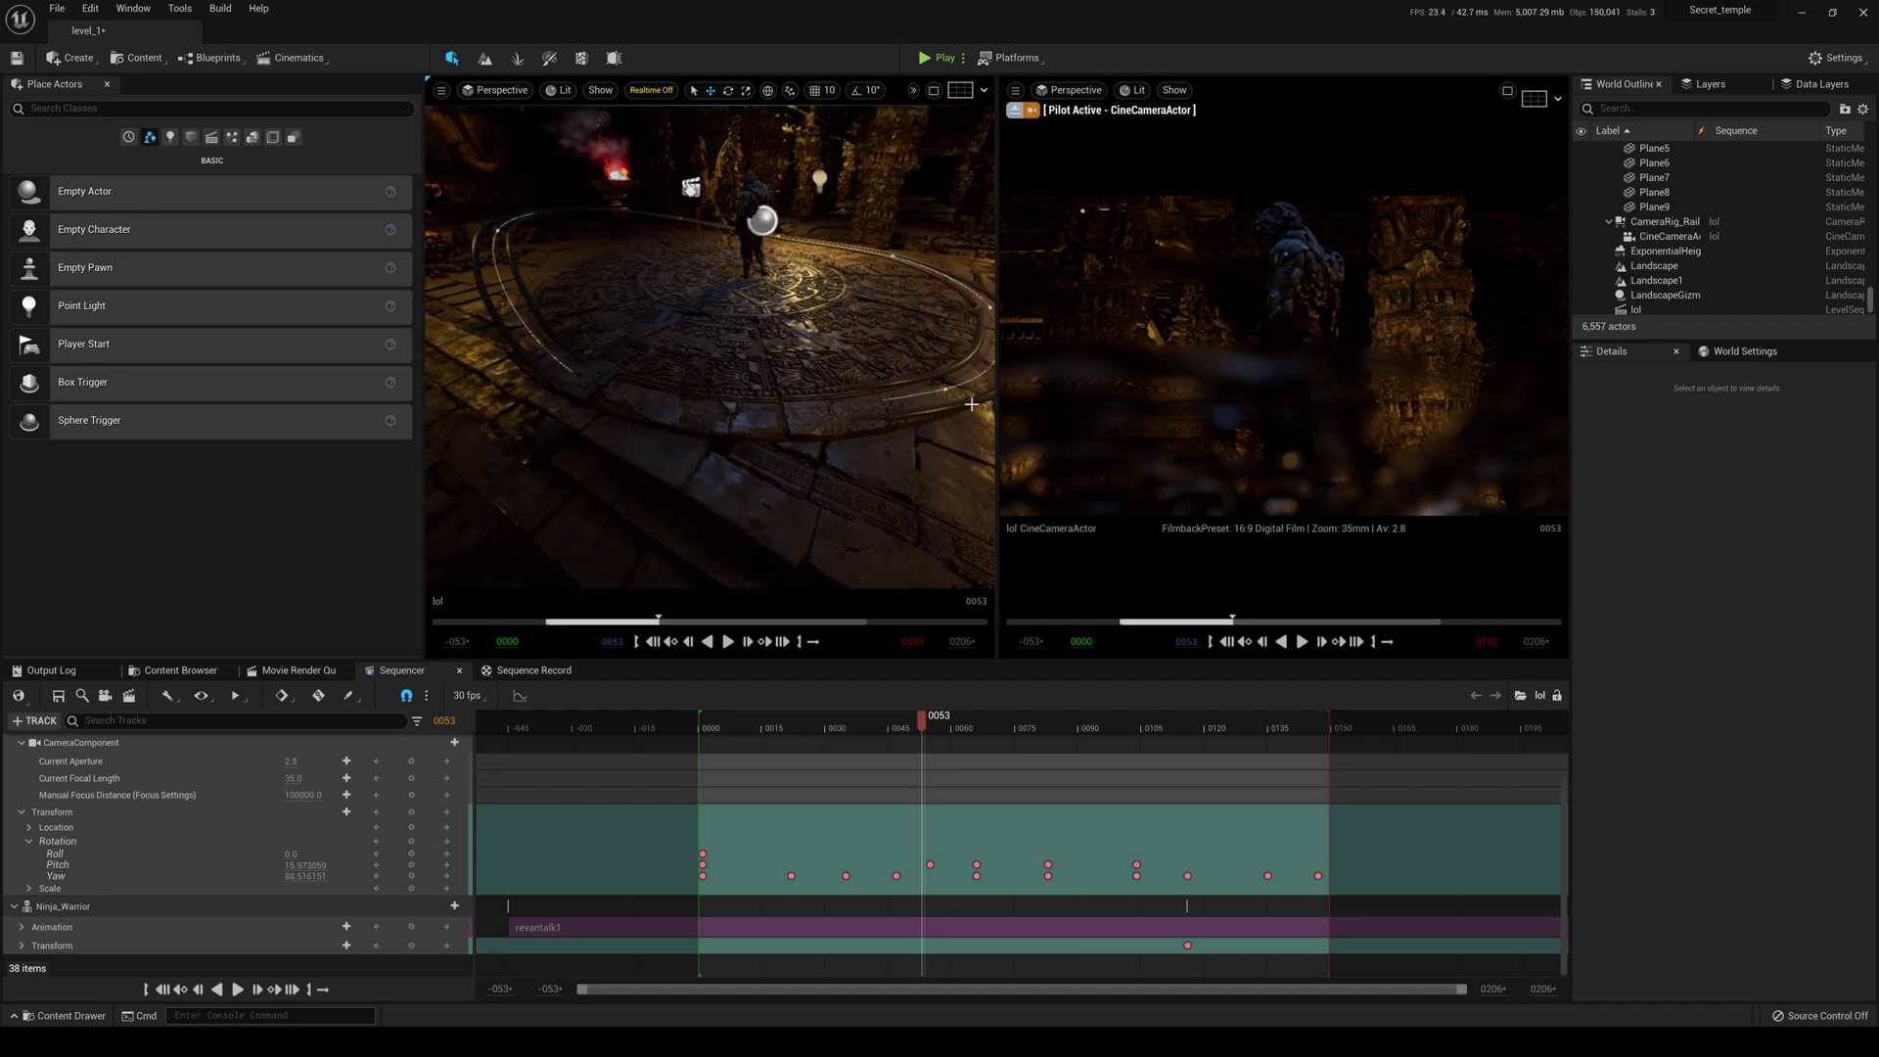
left_click(891, 410)
right_click_drag(770, 296, 798, 206)
left_click_drag(867, 156, 868, 151)
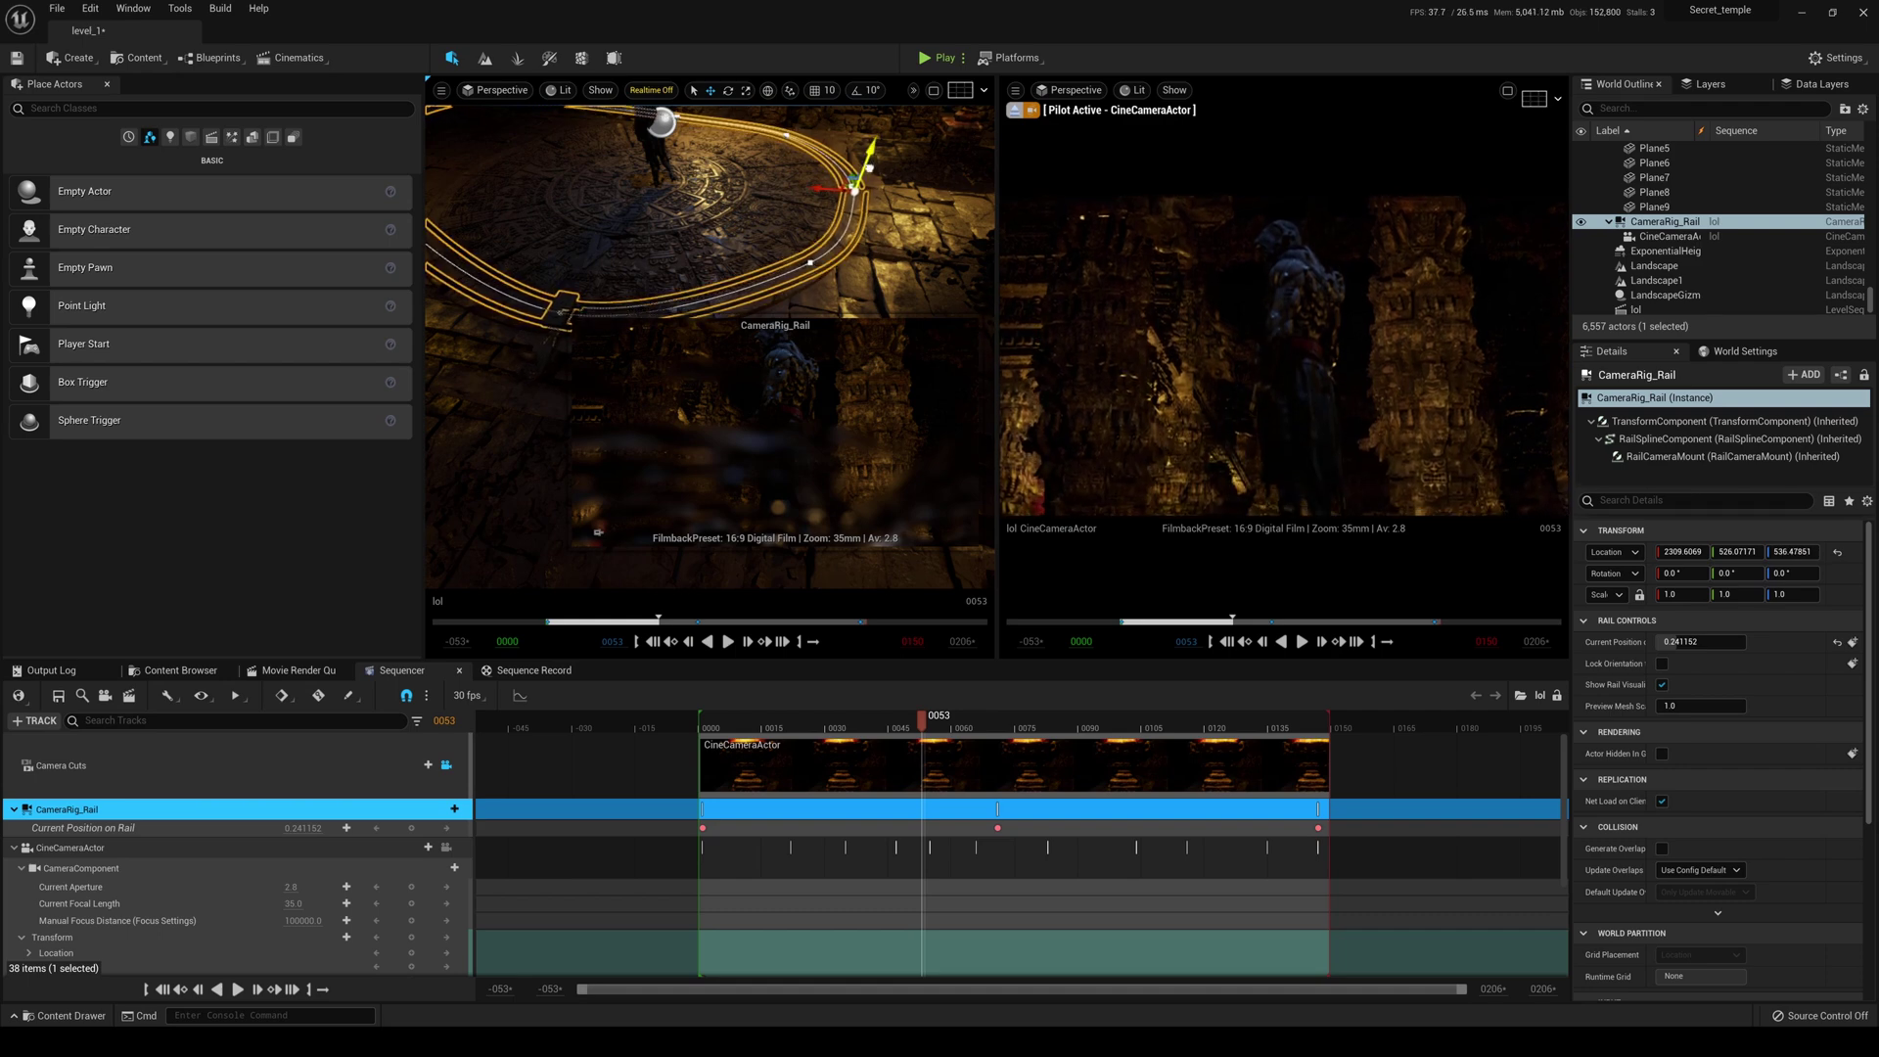
Scrub through the sequence from frame 10 to review the camera move along the adjusted rail, ending at frame 51.
left_click(741, 725)
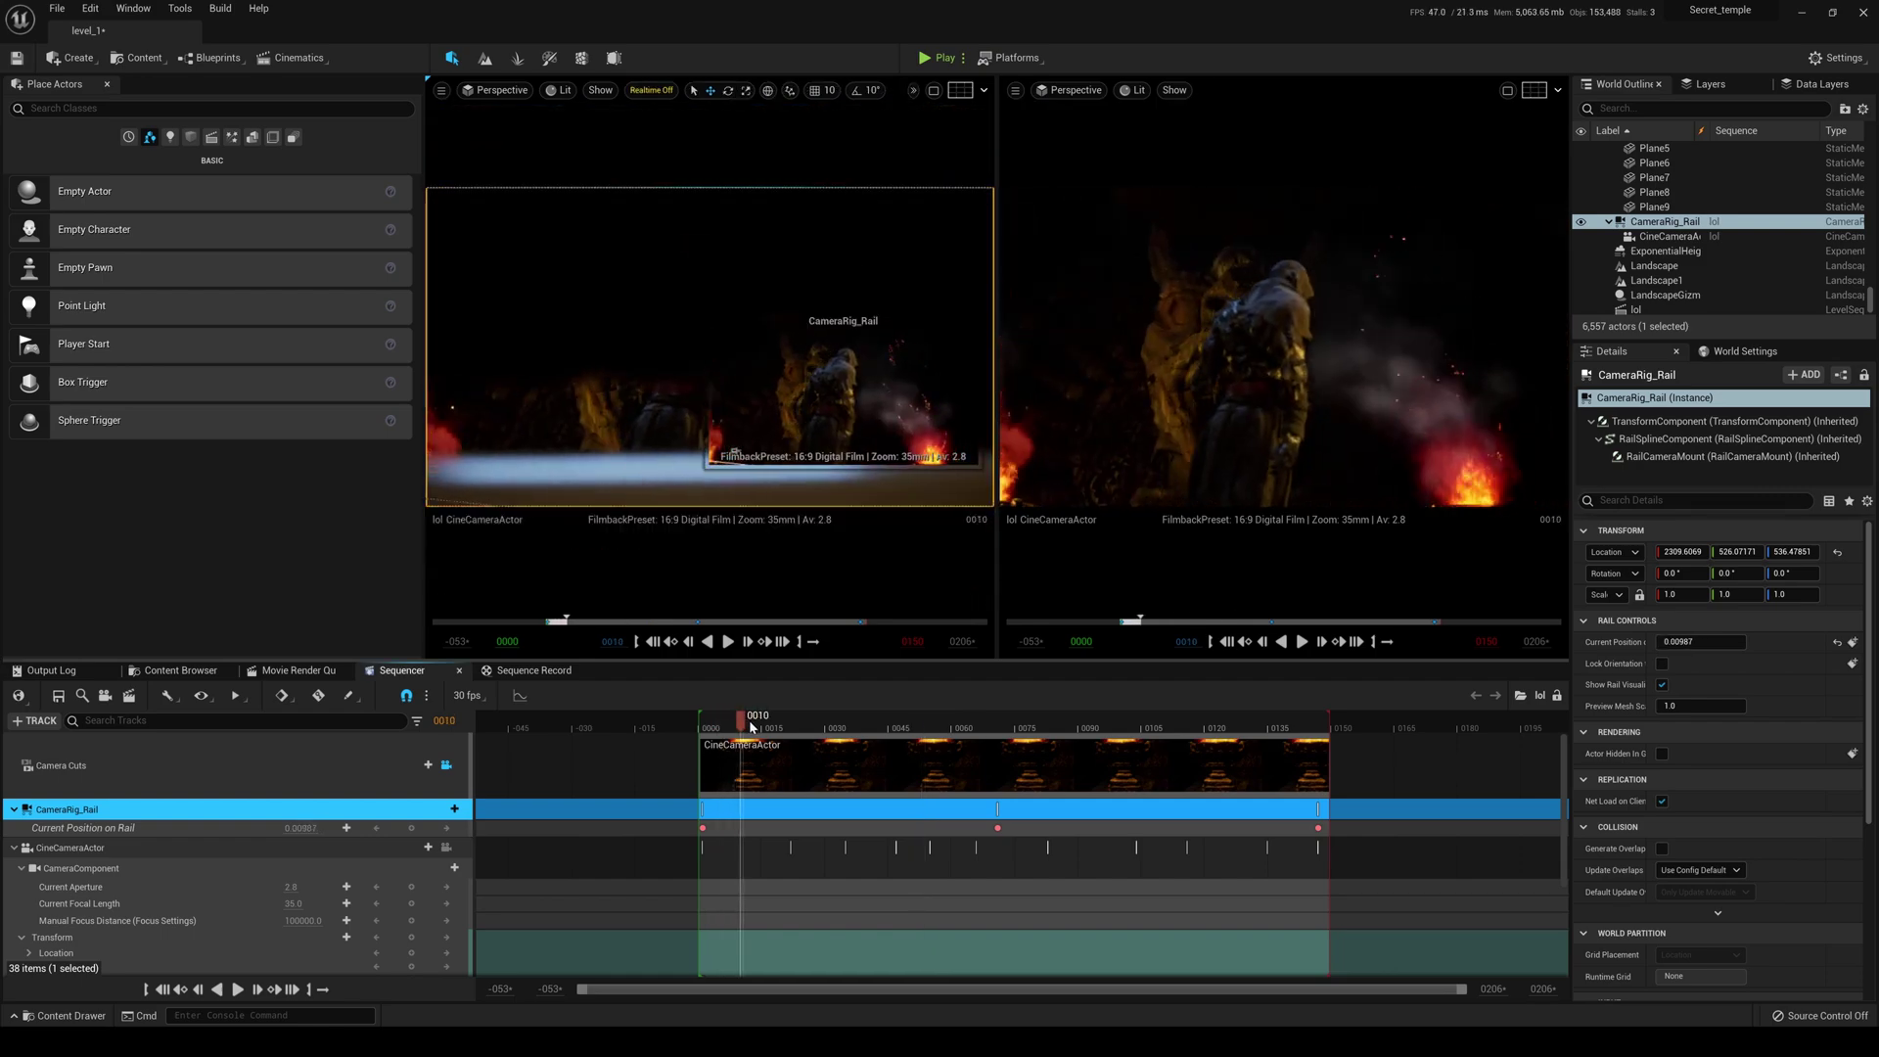
left_click_drag(751, 727, 1054, 770)
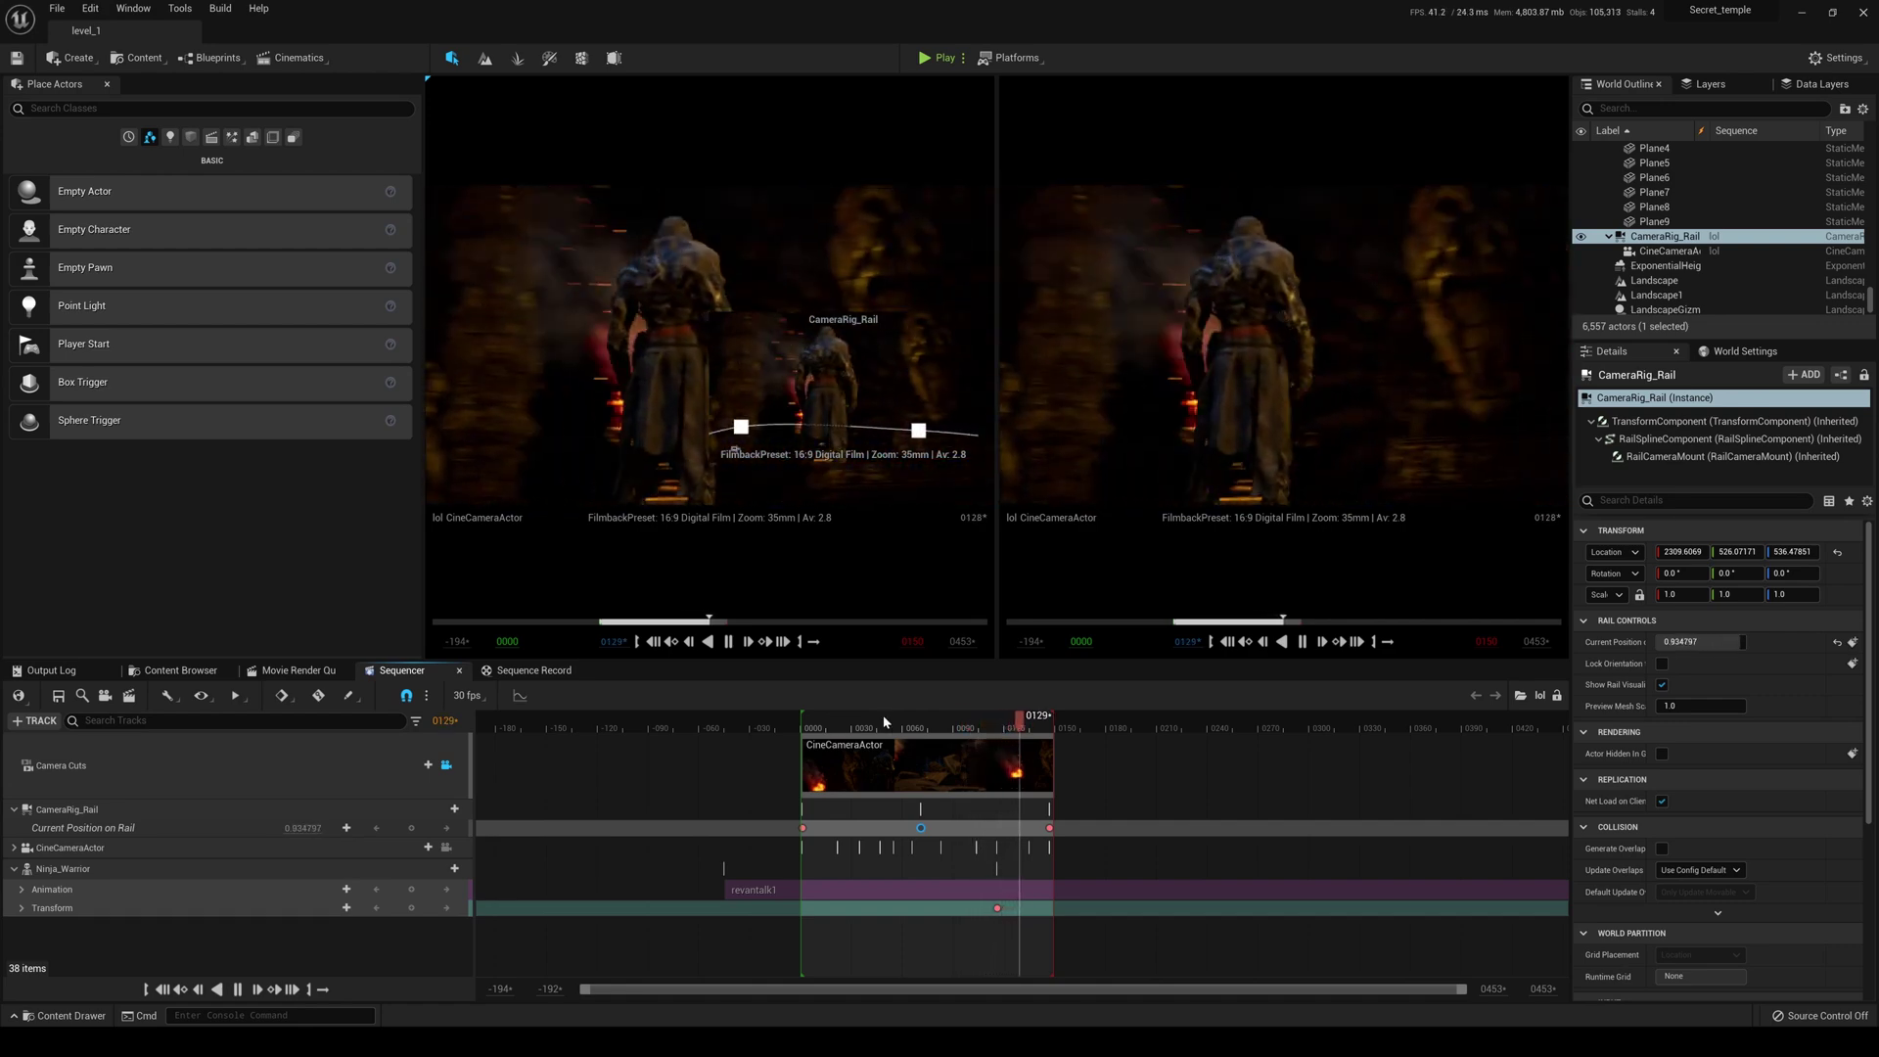
left_click(818, 727)
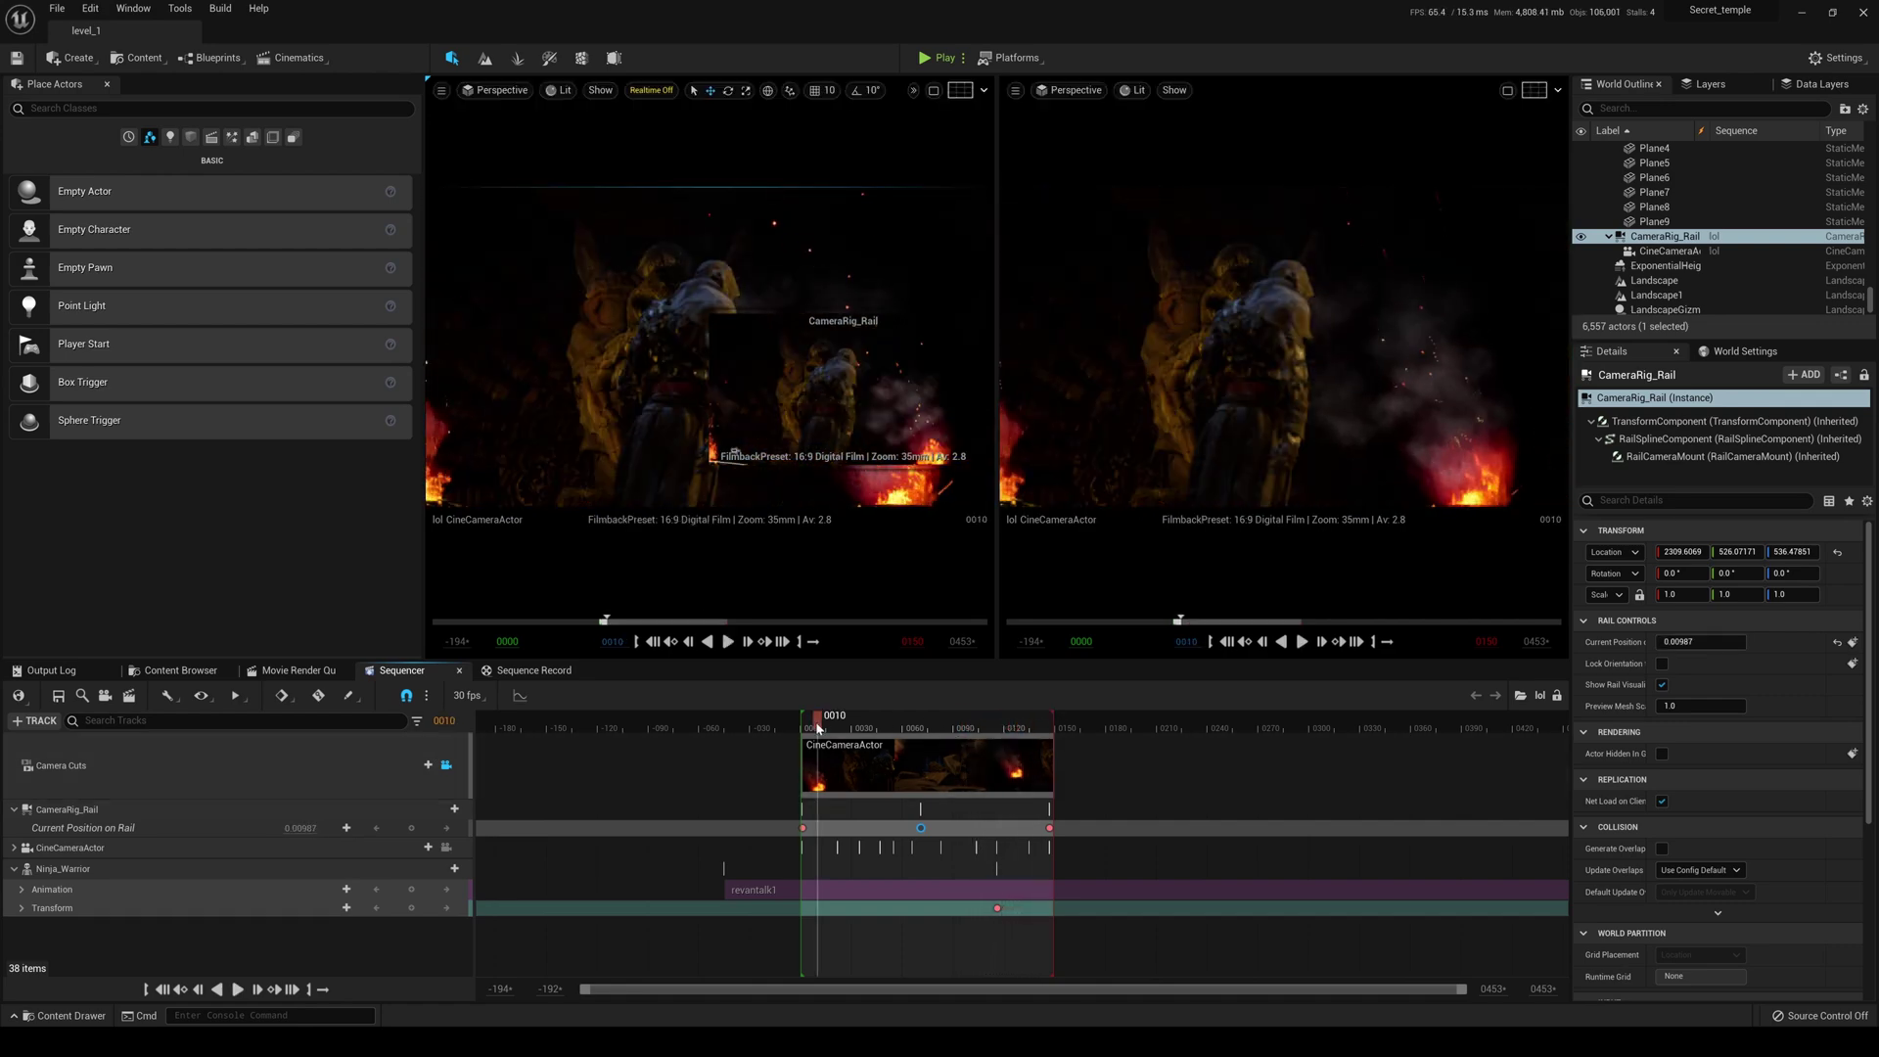
left_click_drag(817, 727, 887, 733)
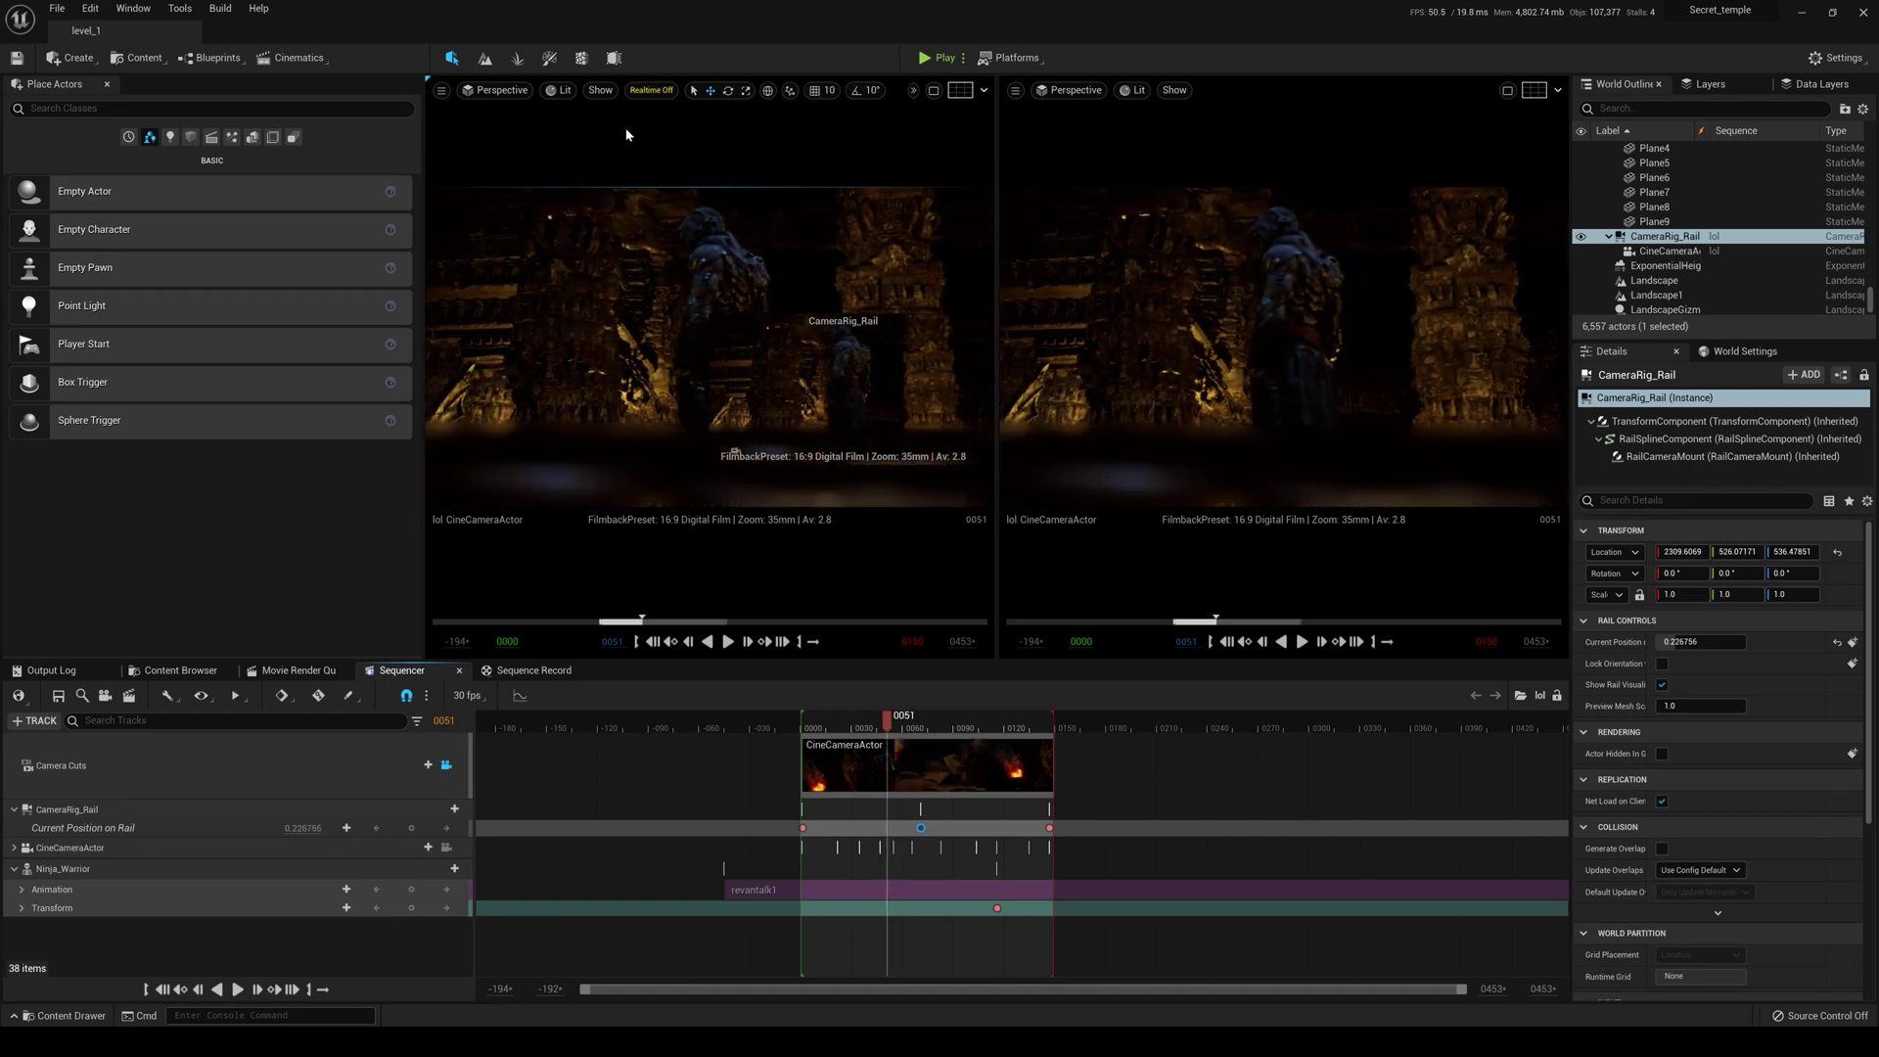
Return the main viewport to Default Viewport and raise the rail's spline point near the camera at frame 51.
left_click(486, 89)
left_click(514, 285)
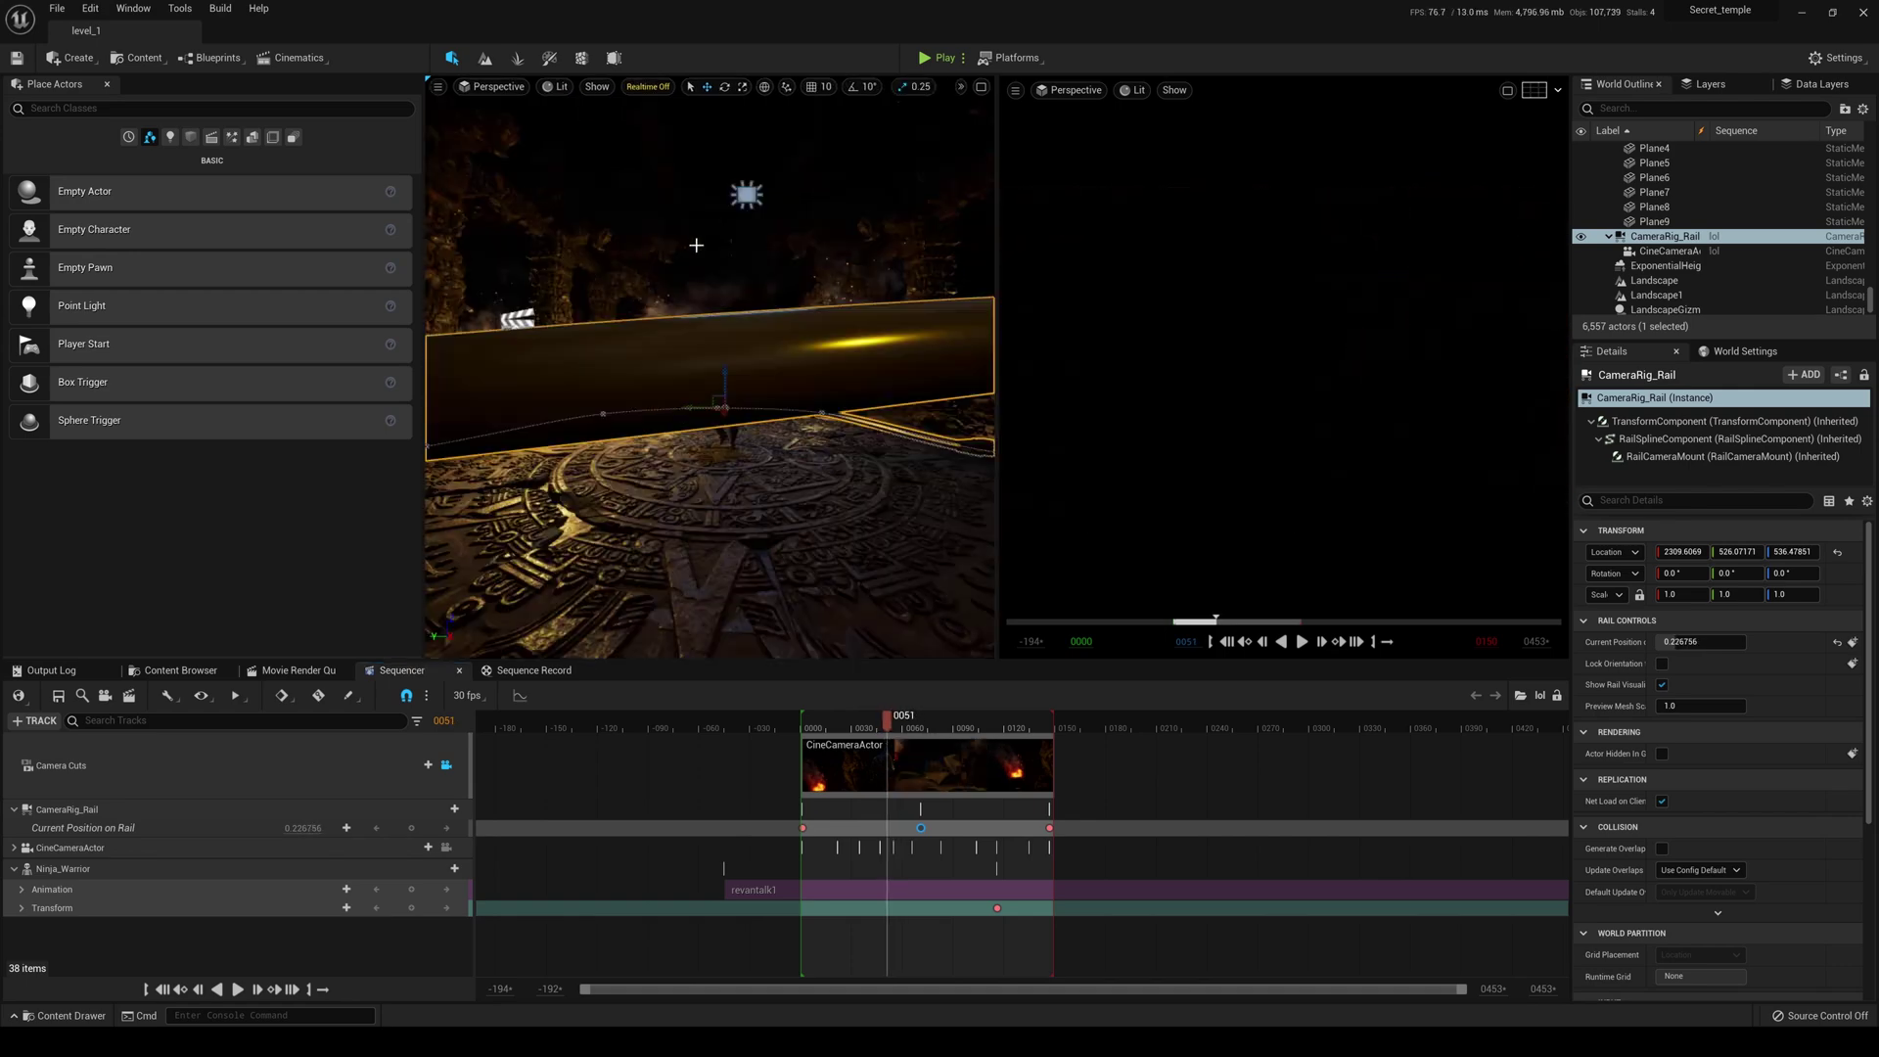
right_click_drag(696, 243, 941, 498)
left_click(870, 471)
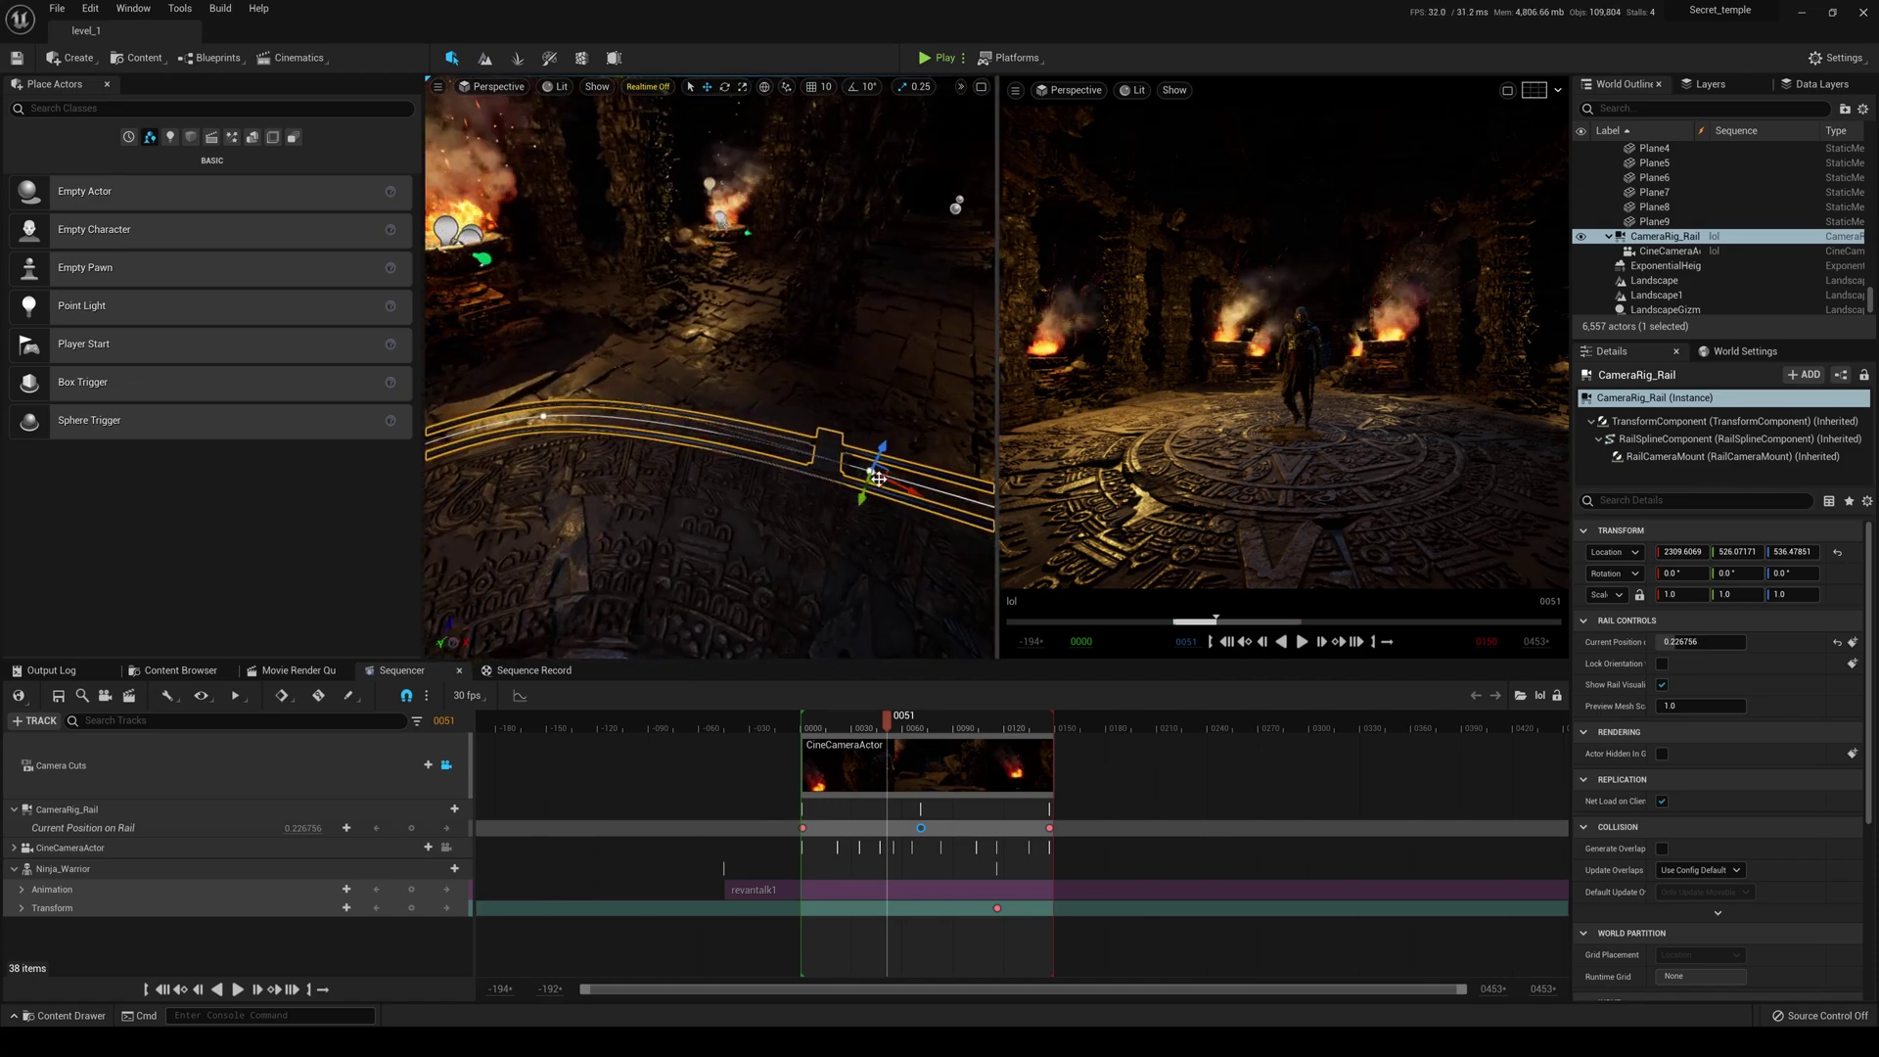
left_click_drag(891, 454, 885, 431)
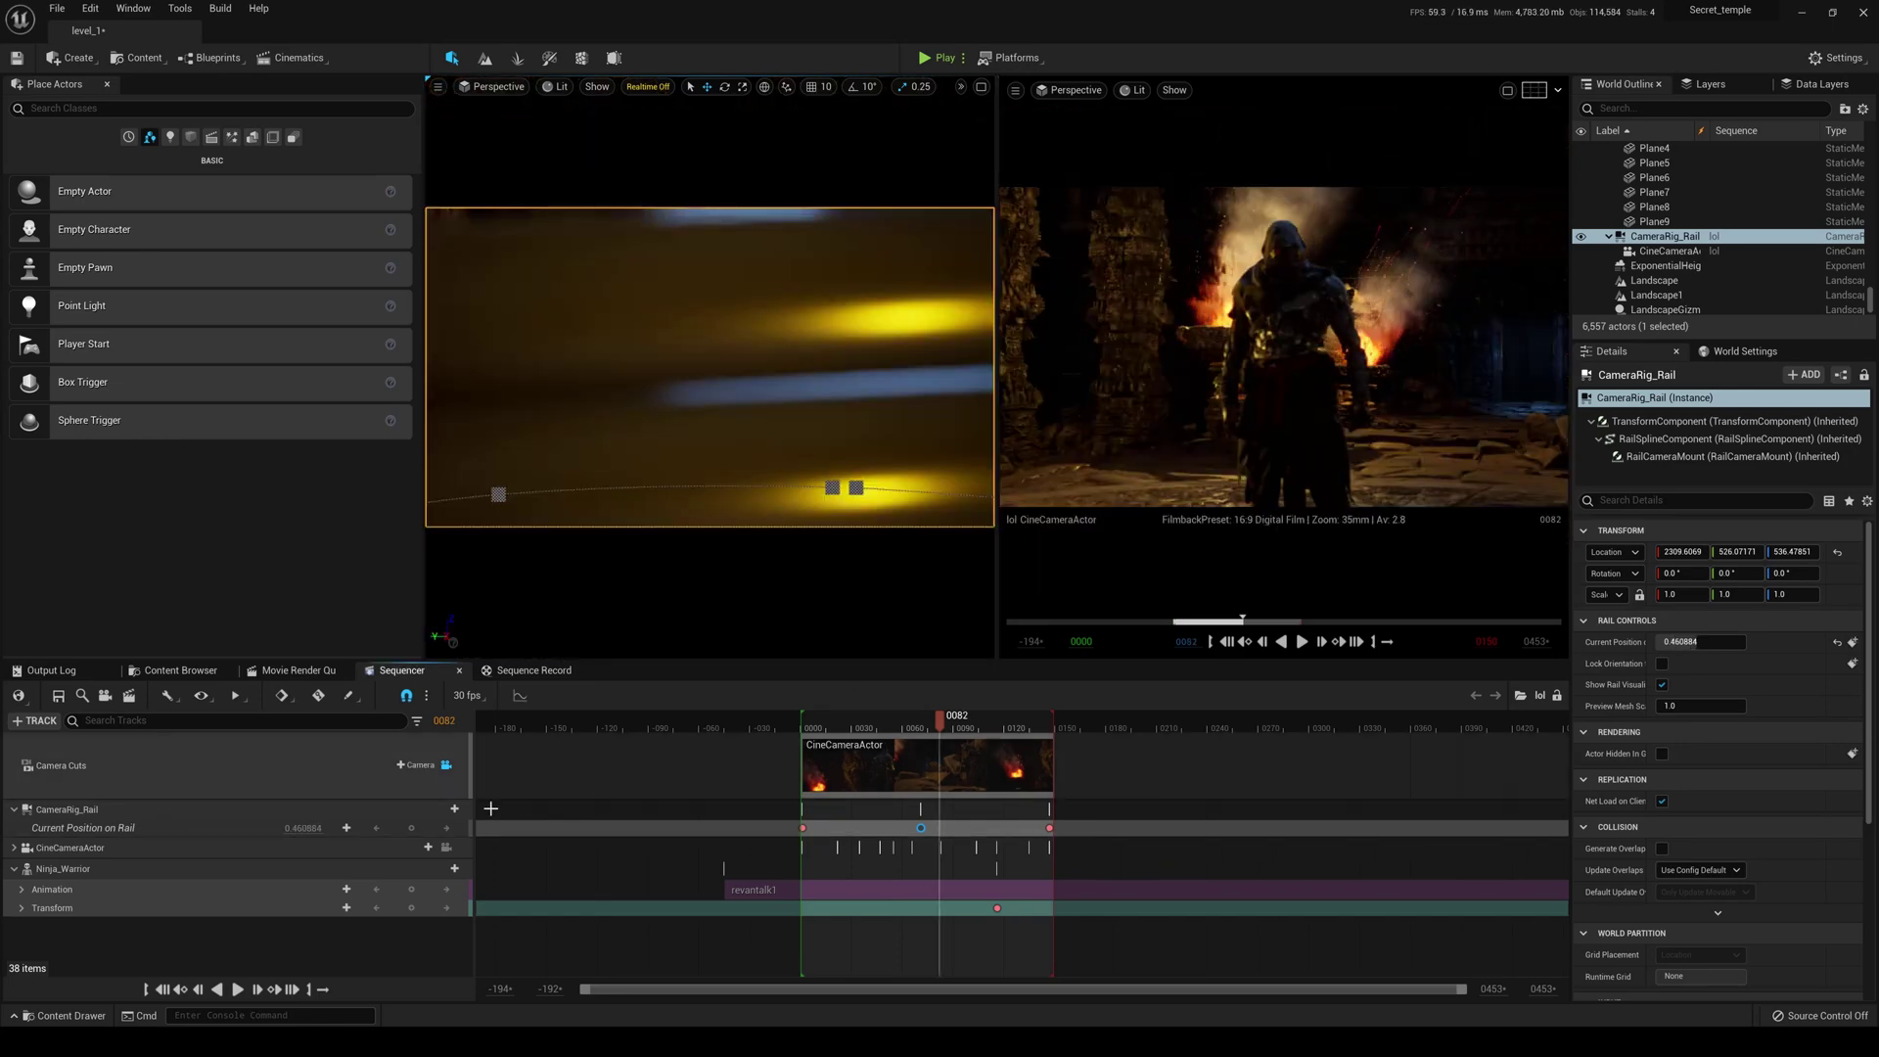
Key the CineCameraActor's Manual Focus Distance at about 313.8 on frame 1 and scrub the shot to check the focus.
left_click(15, 847)
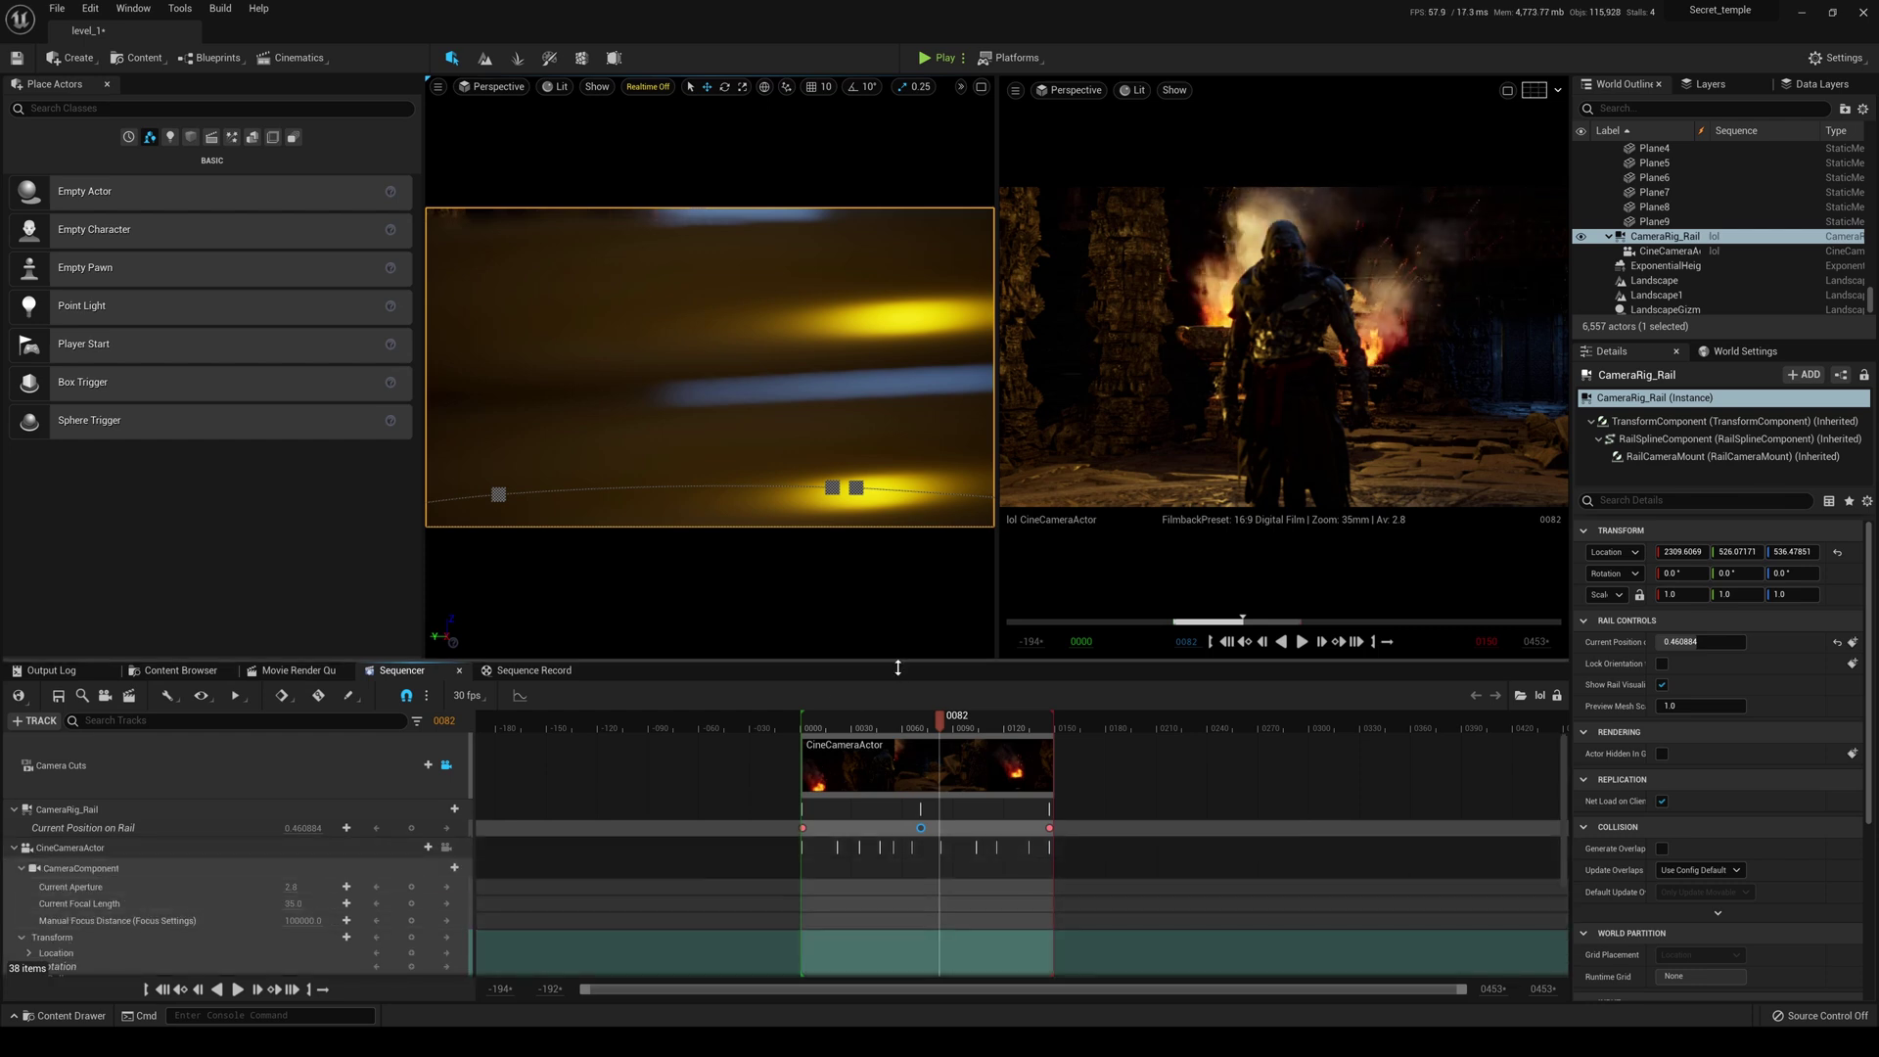
left_click(804, 720)
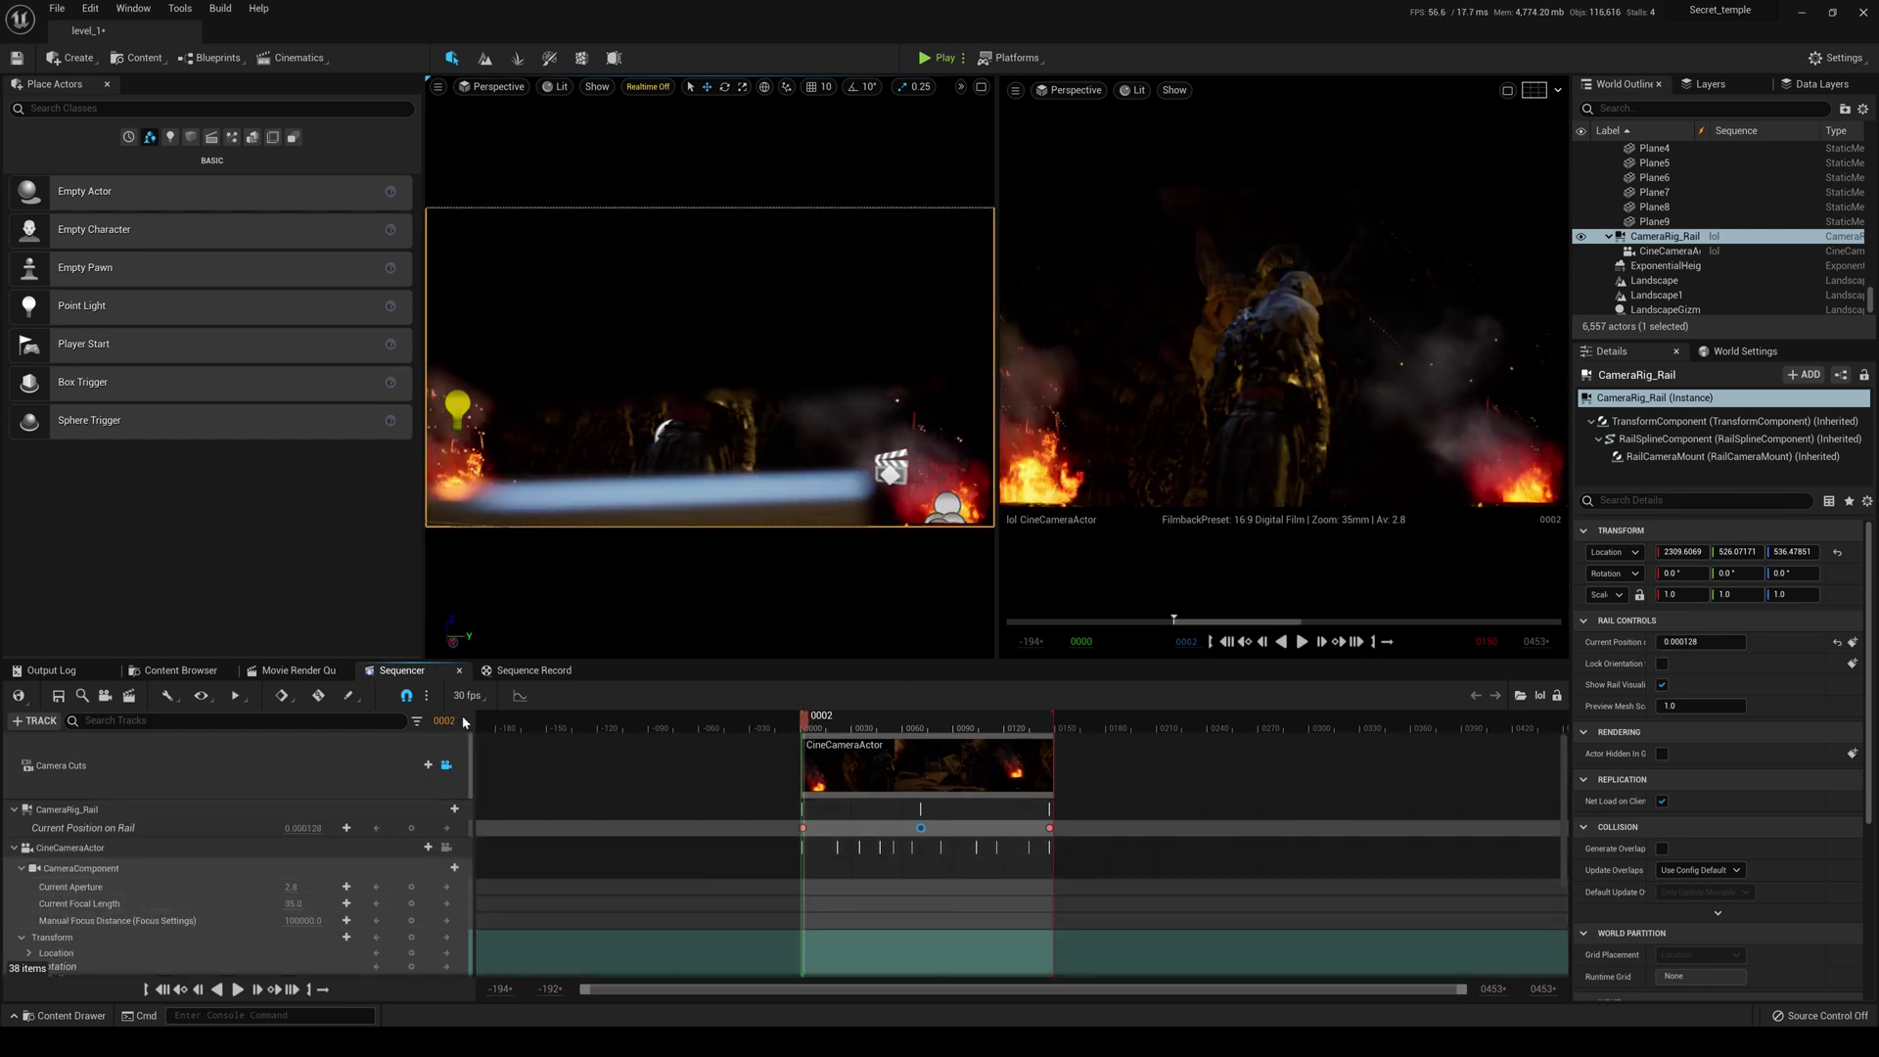
key("Return")
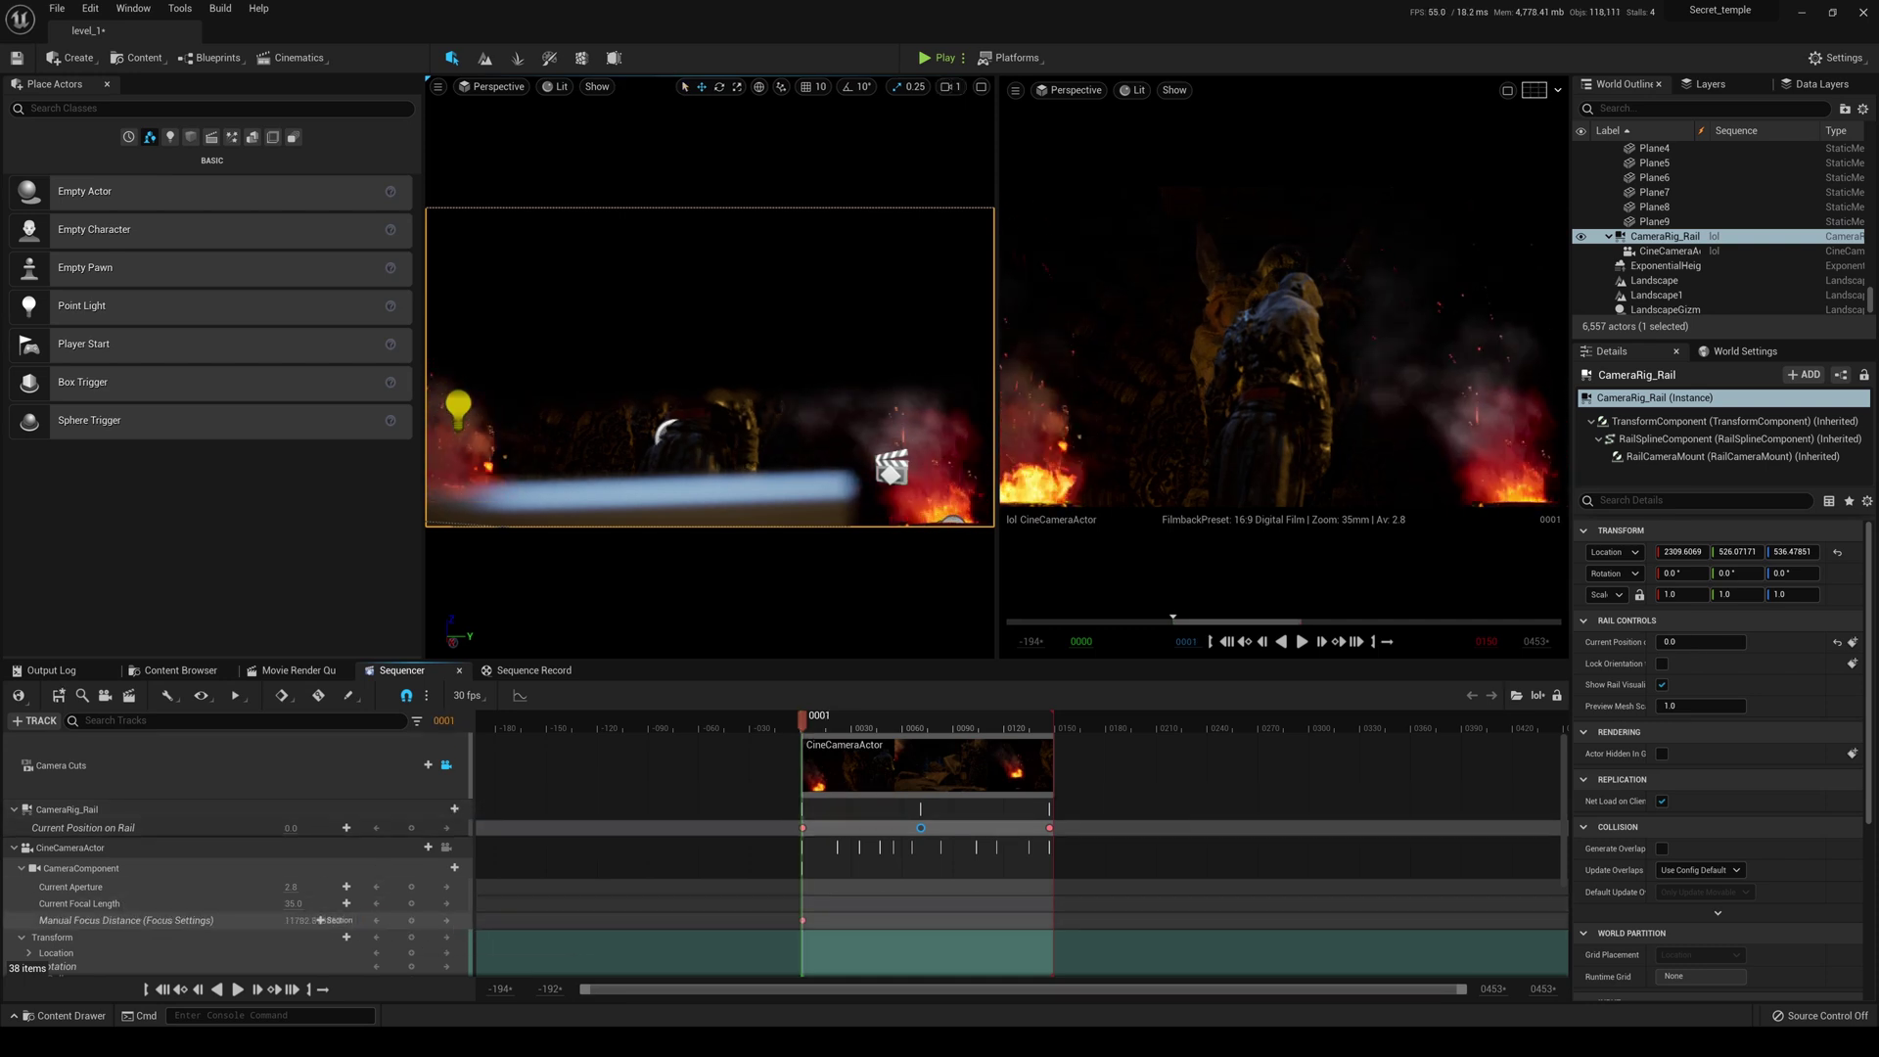
mouse_move(302, 920)
left_mouse_down()
mouse_move(235, 920)
mouse_move(308, 920)
left_mouse_up()
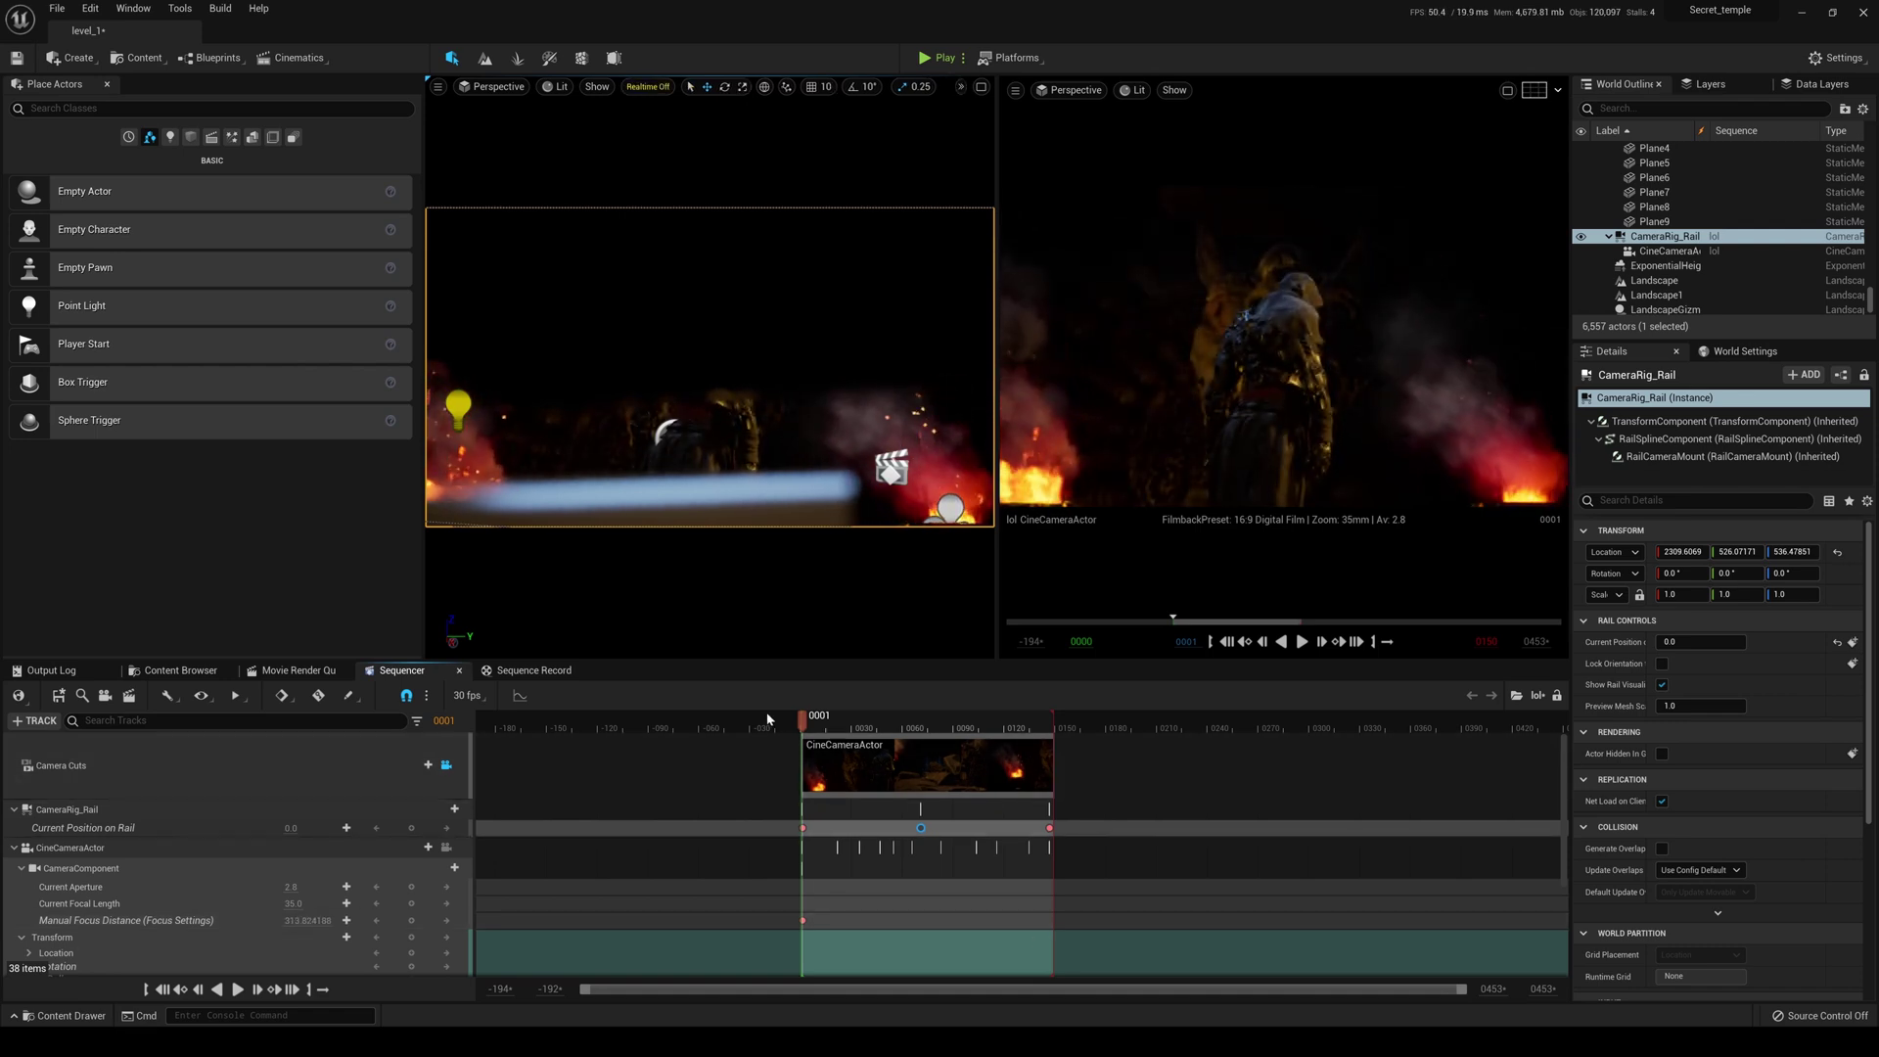
left_click_drag(808, 724, 912, 731)
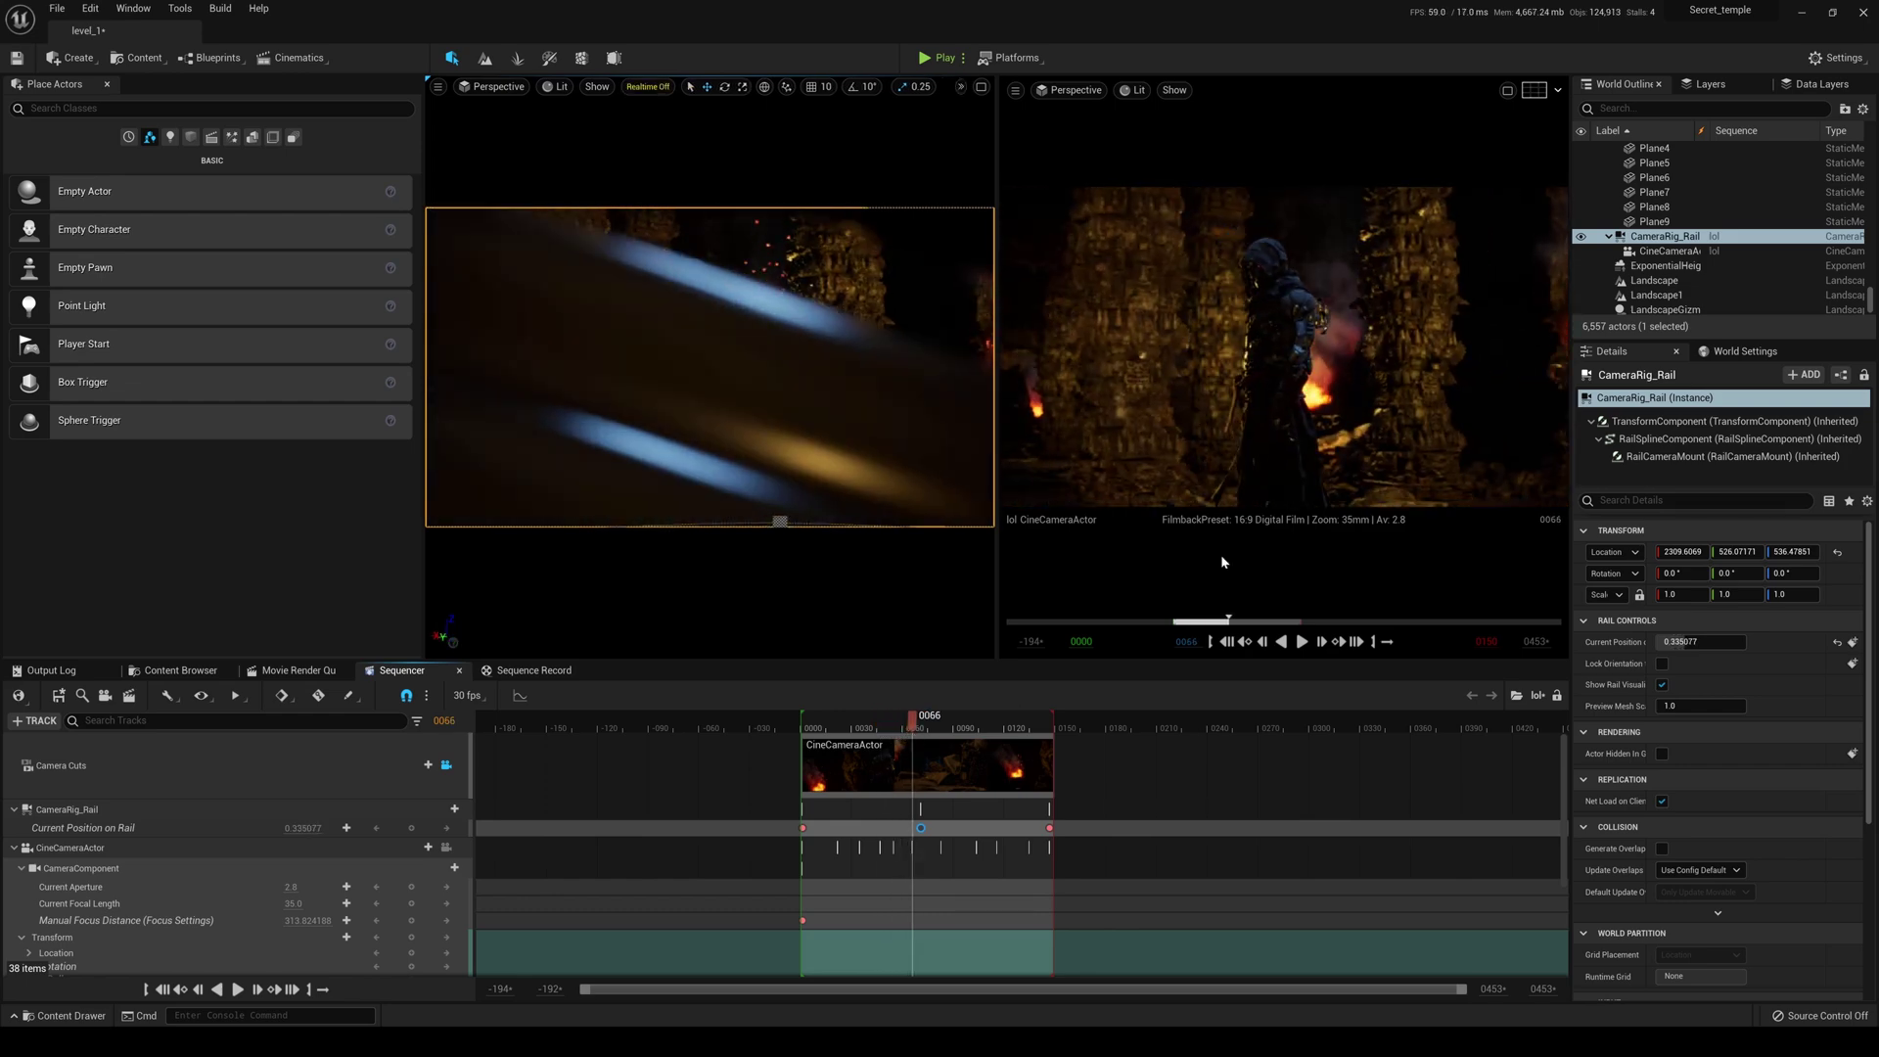
left_click(1180, 621)
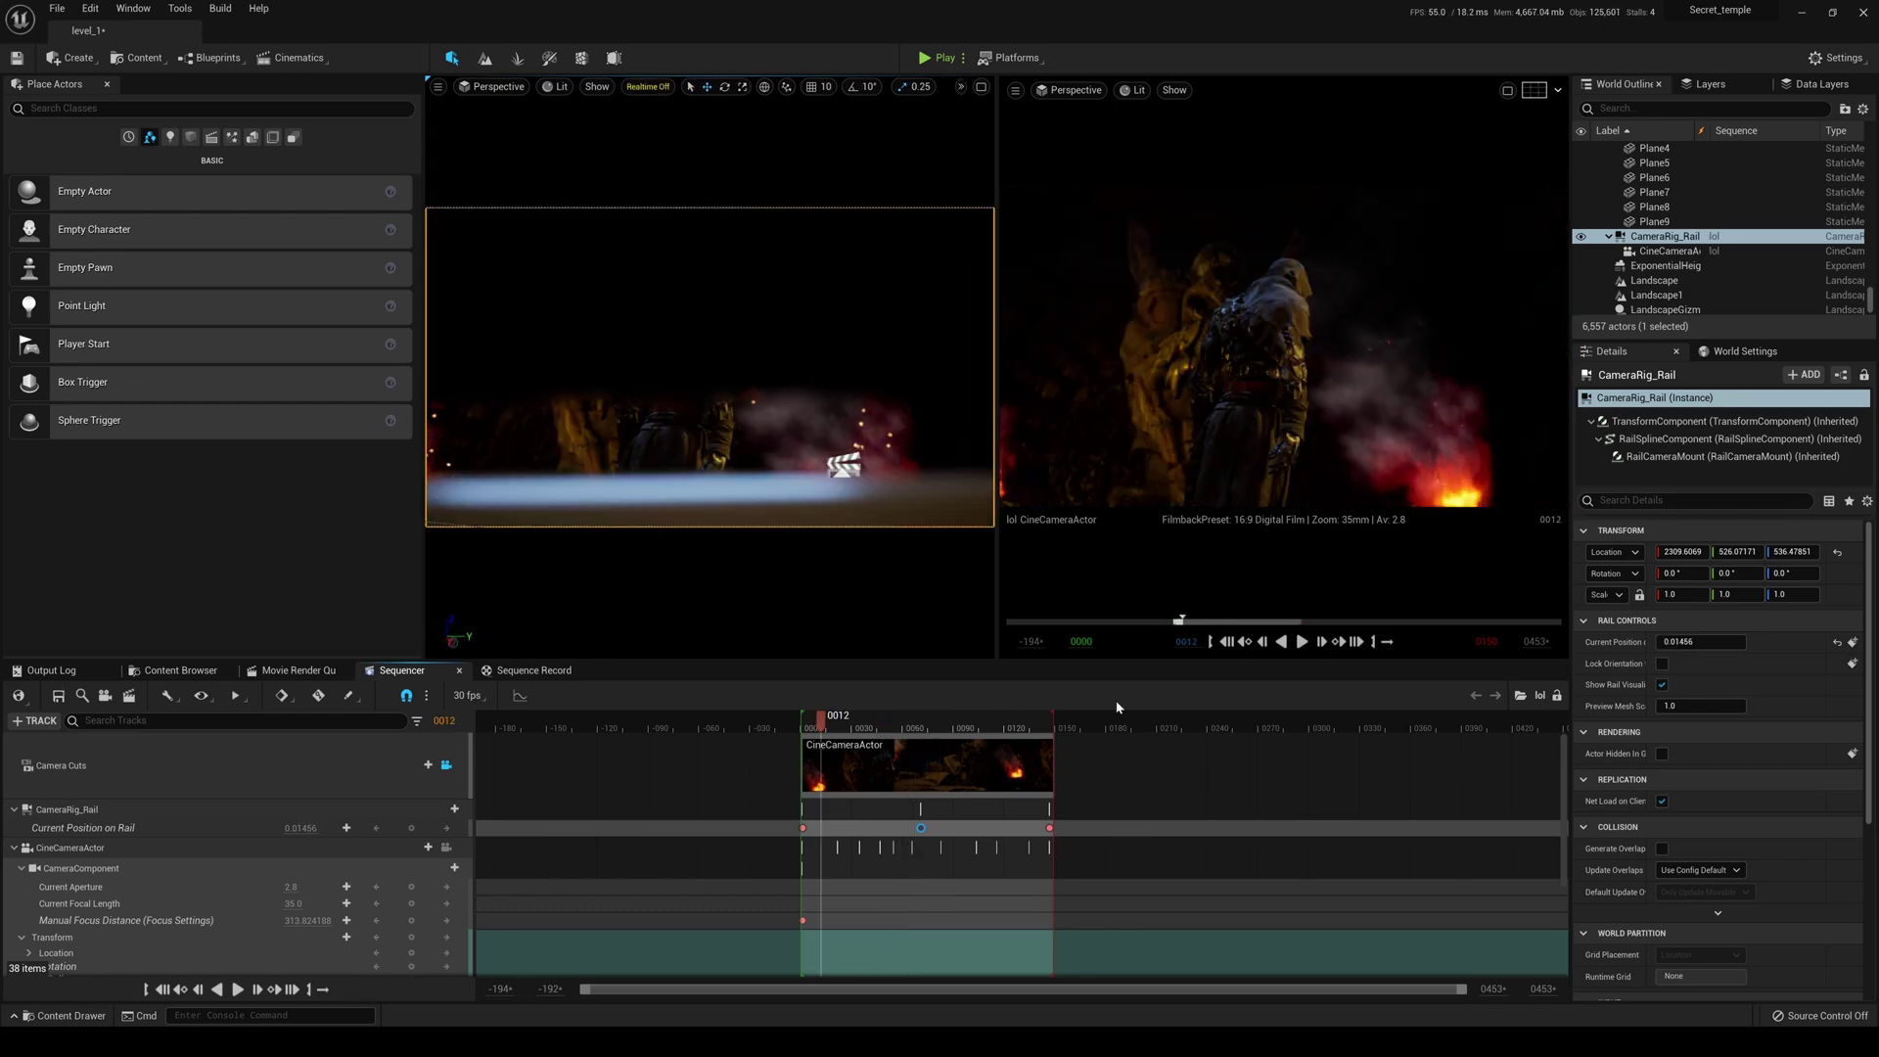